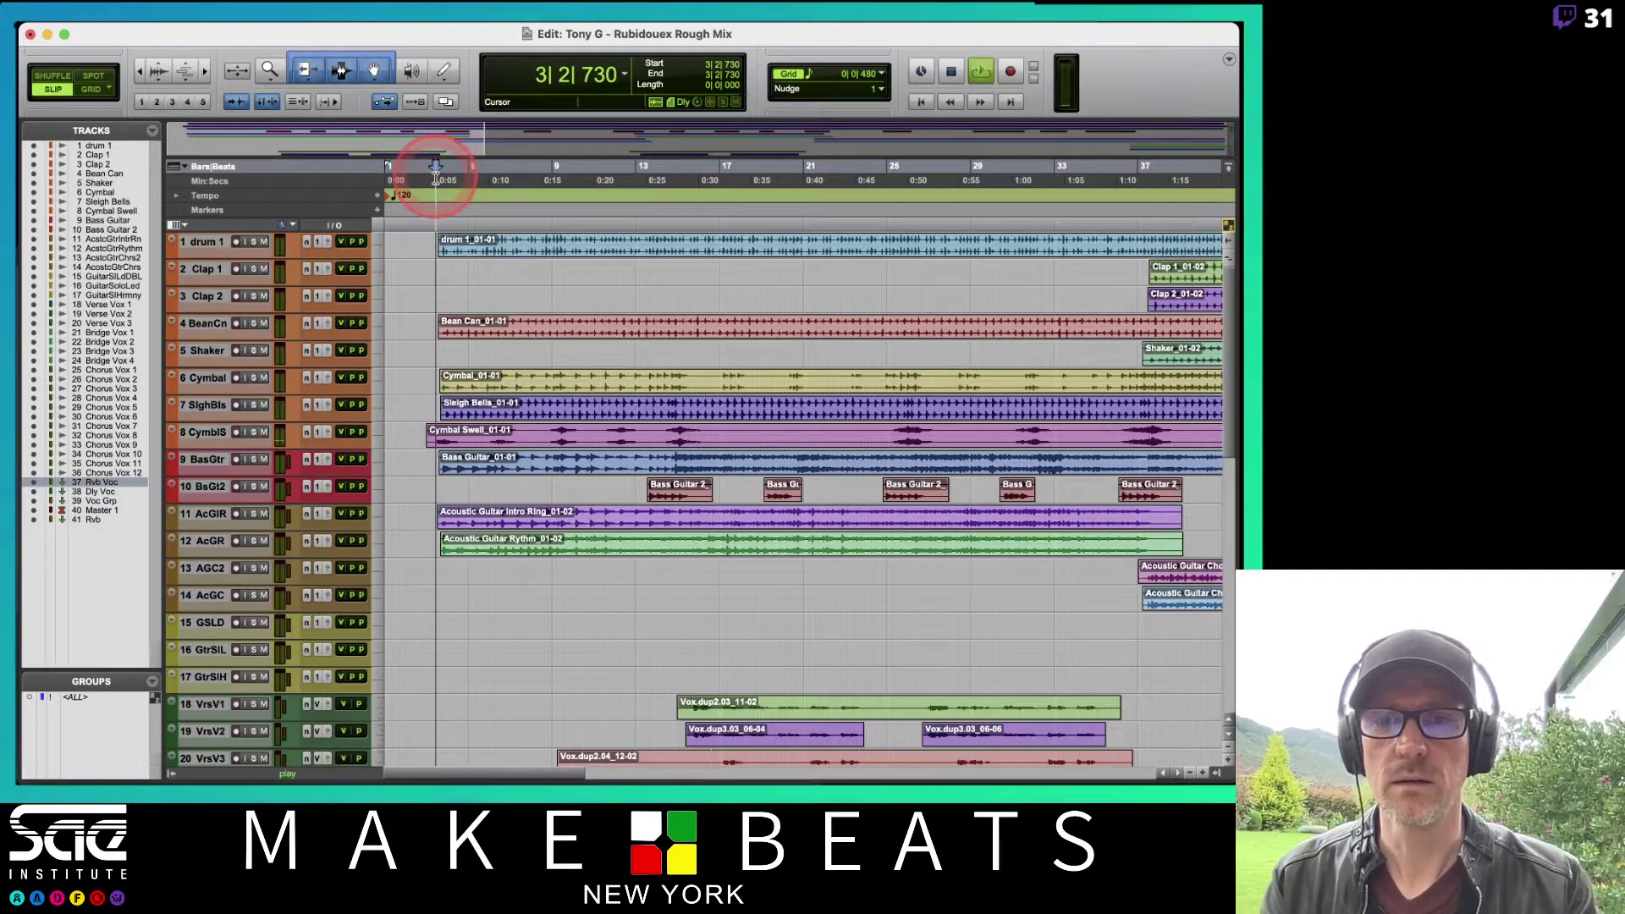
Step: Audition the song's start and add a marker named Top at 3|1|753, just before the cymbal swell clip
key(space)
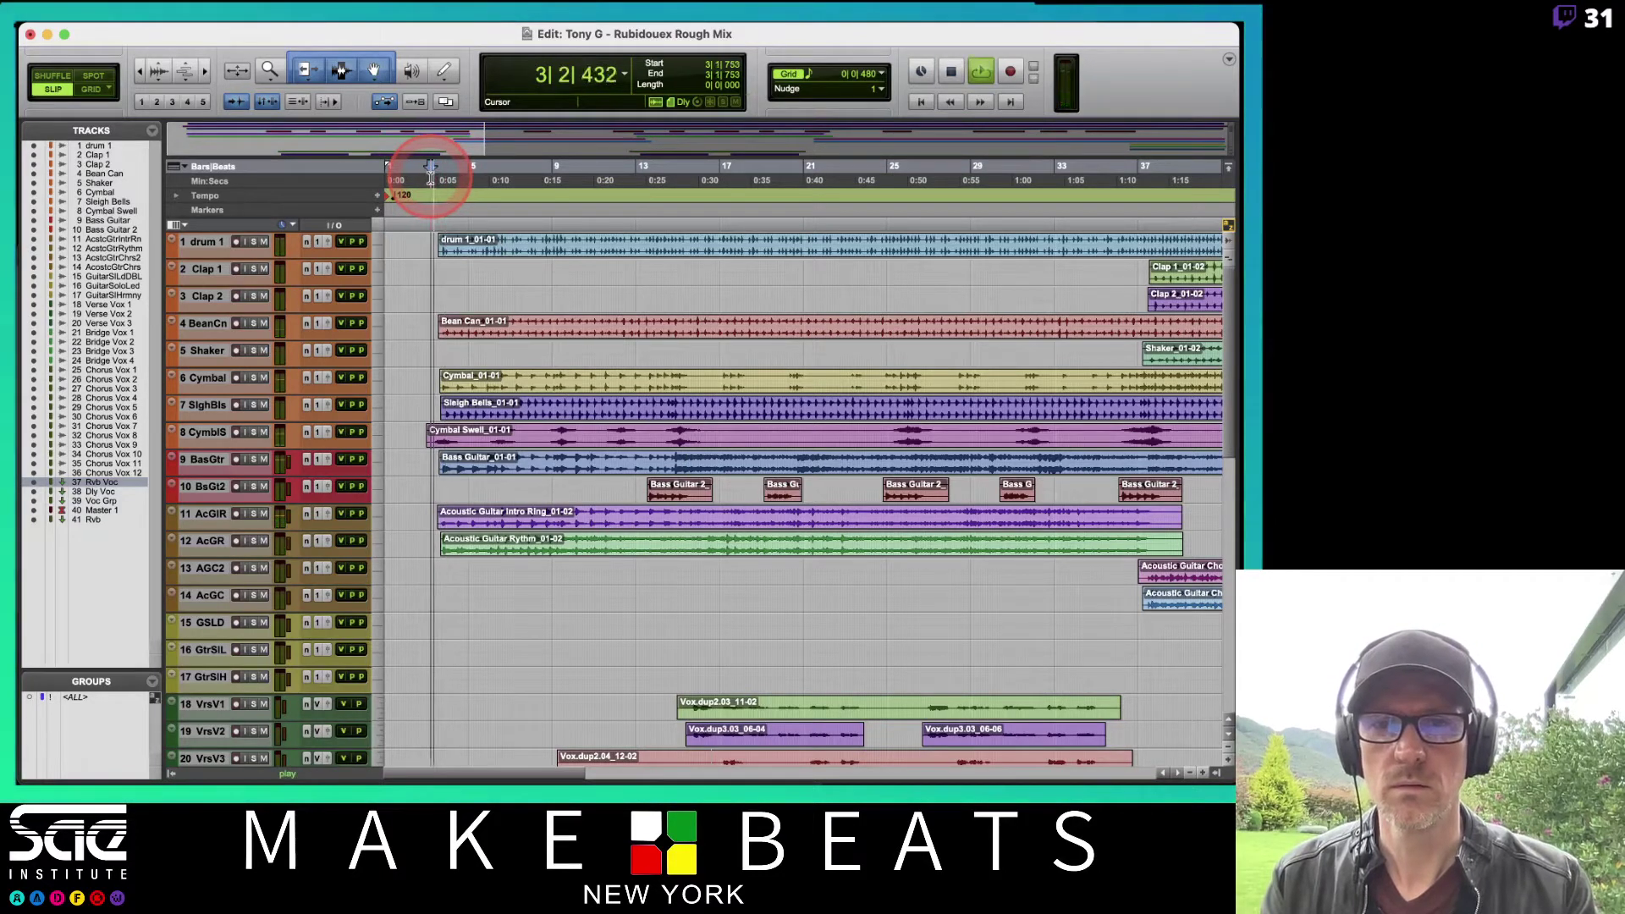
key(space)
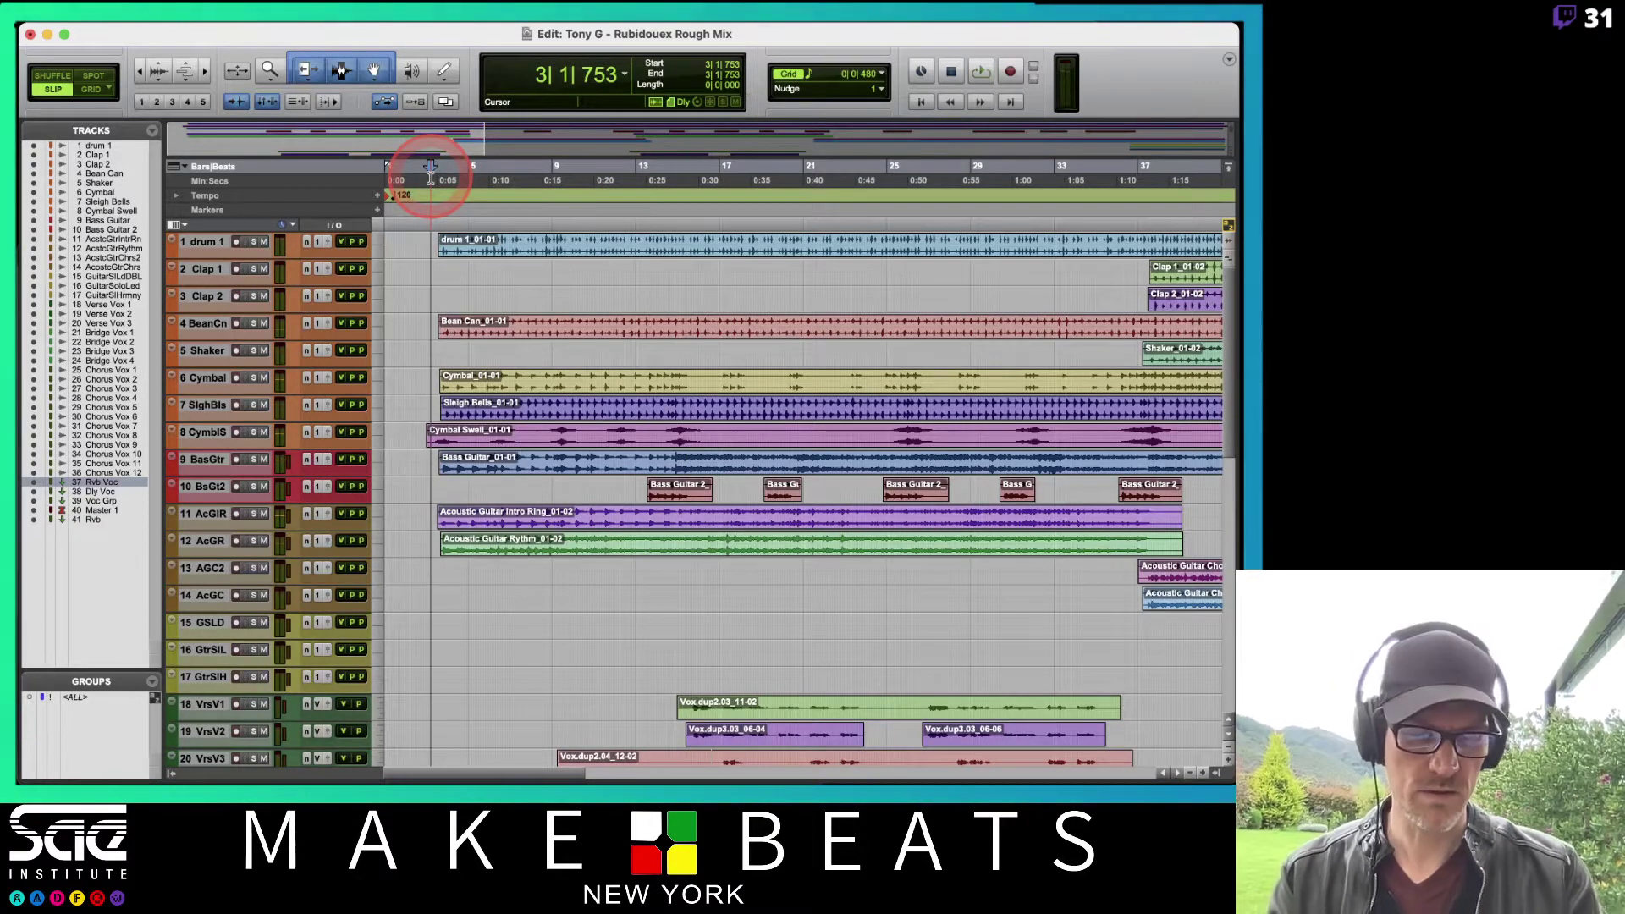
key(KP_Enter)
text(RTo)
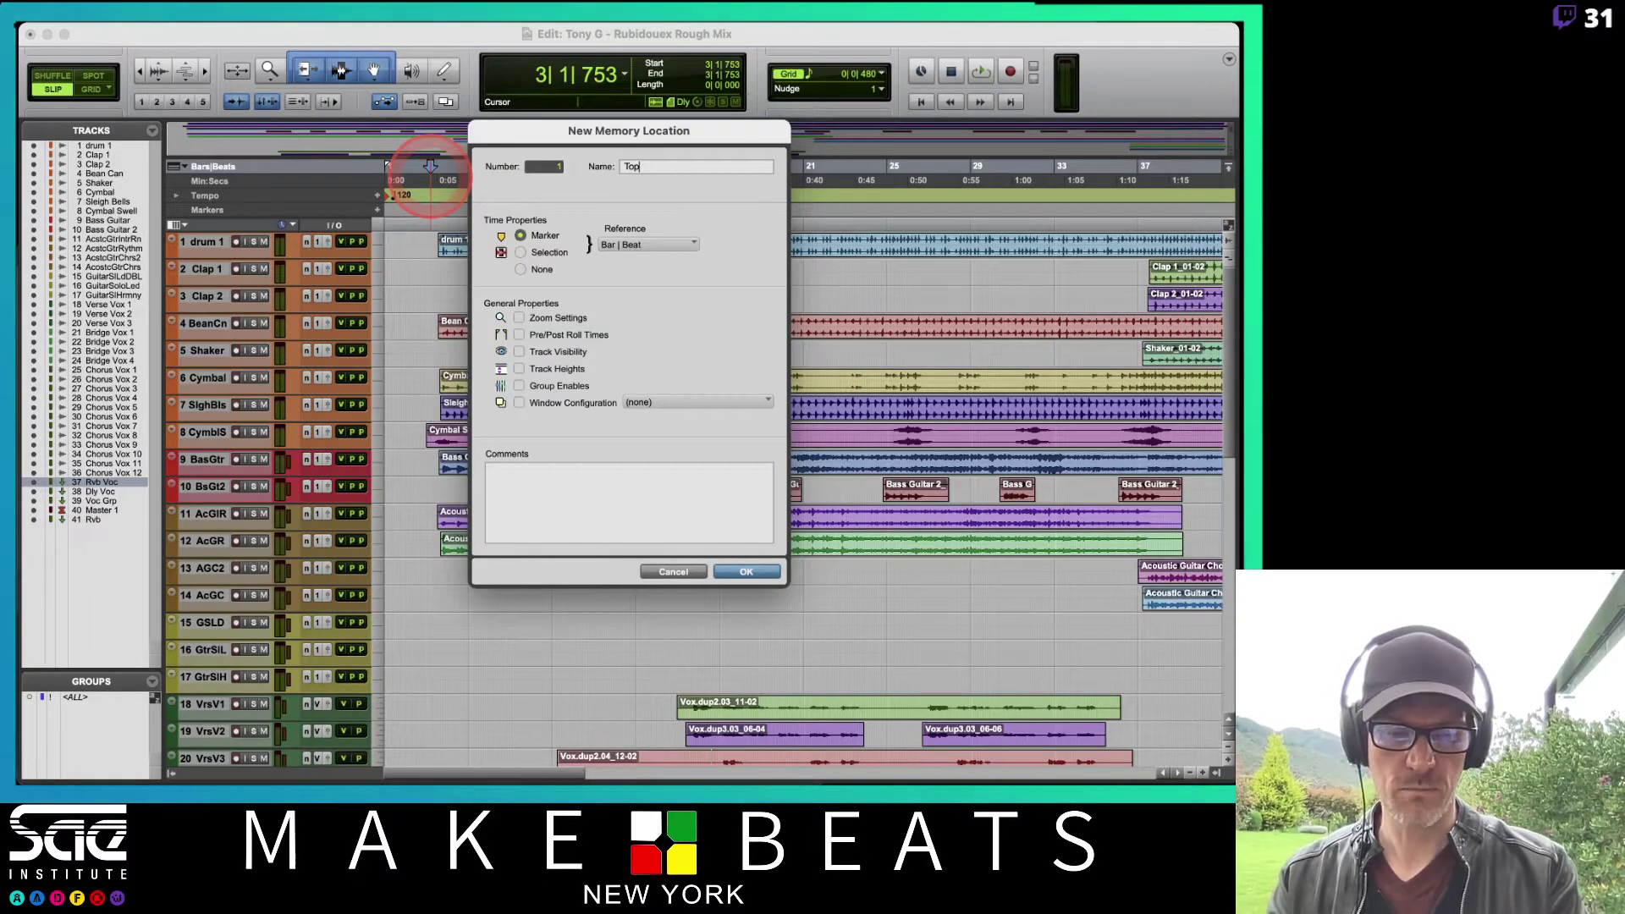
key(Return)
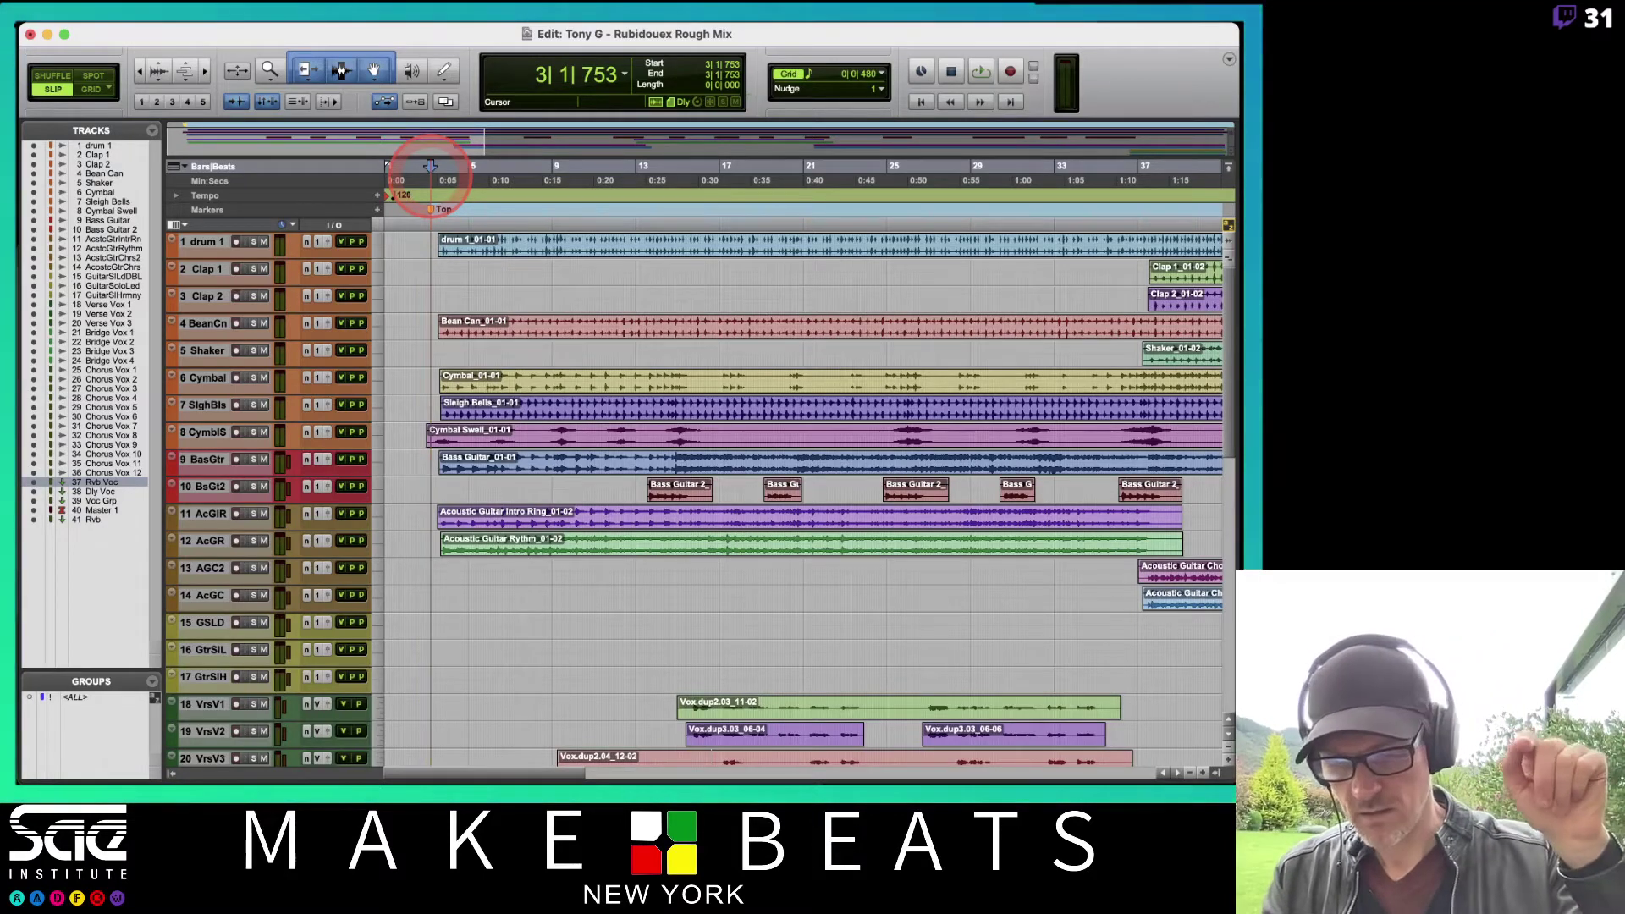
Step: Add a marker named V1 at 15|3|070, where the first verse vocals begin, after auditioning that spot
click(688, 167)
key(space)
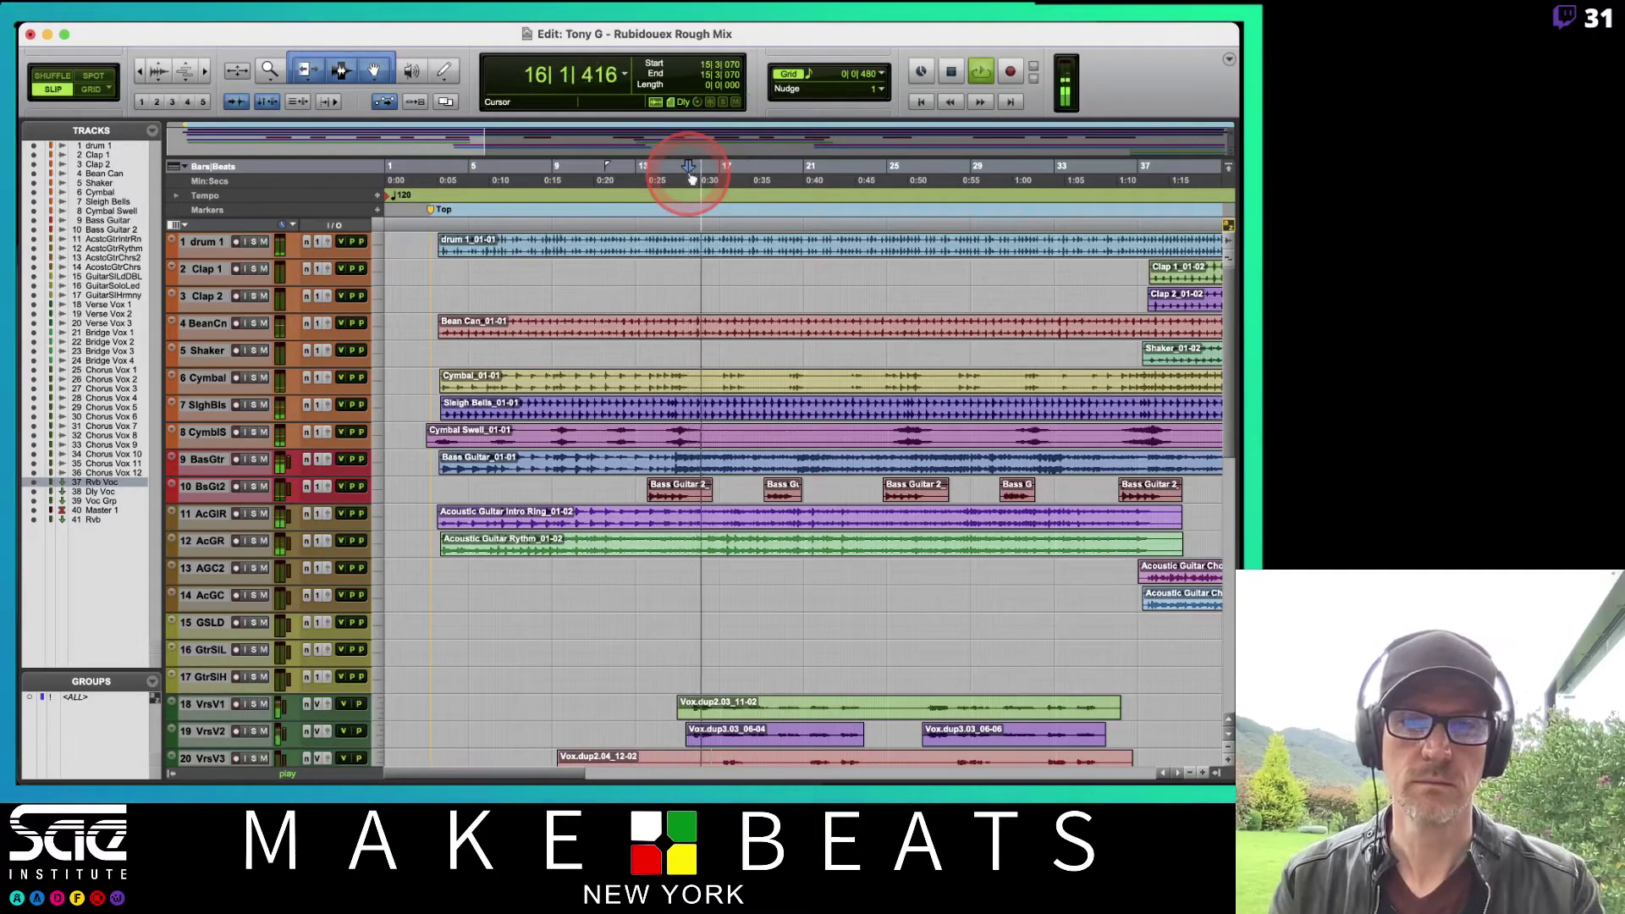
key(space)
key(KP_Enter)
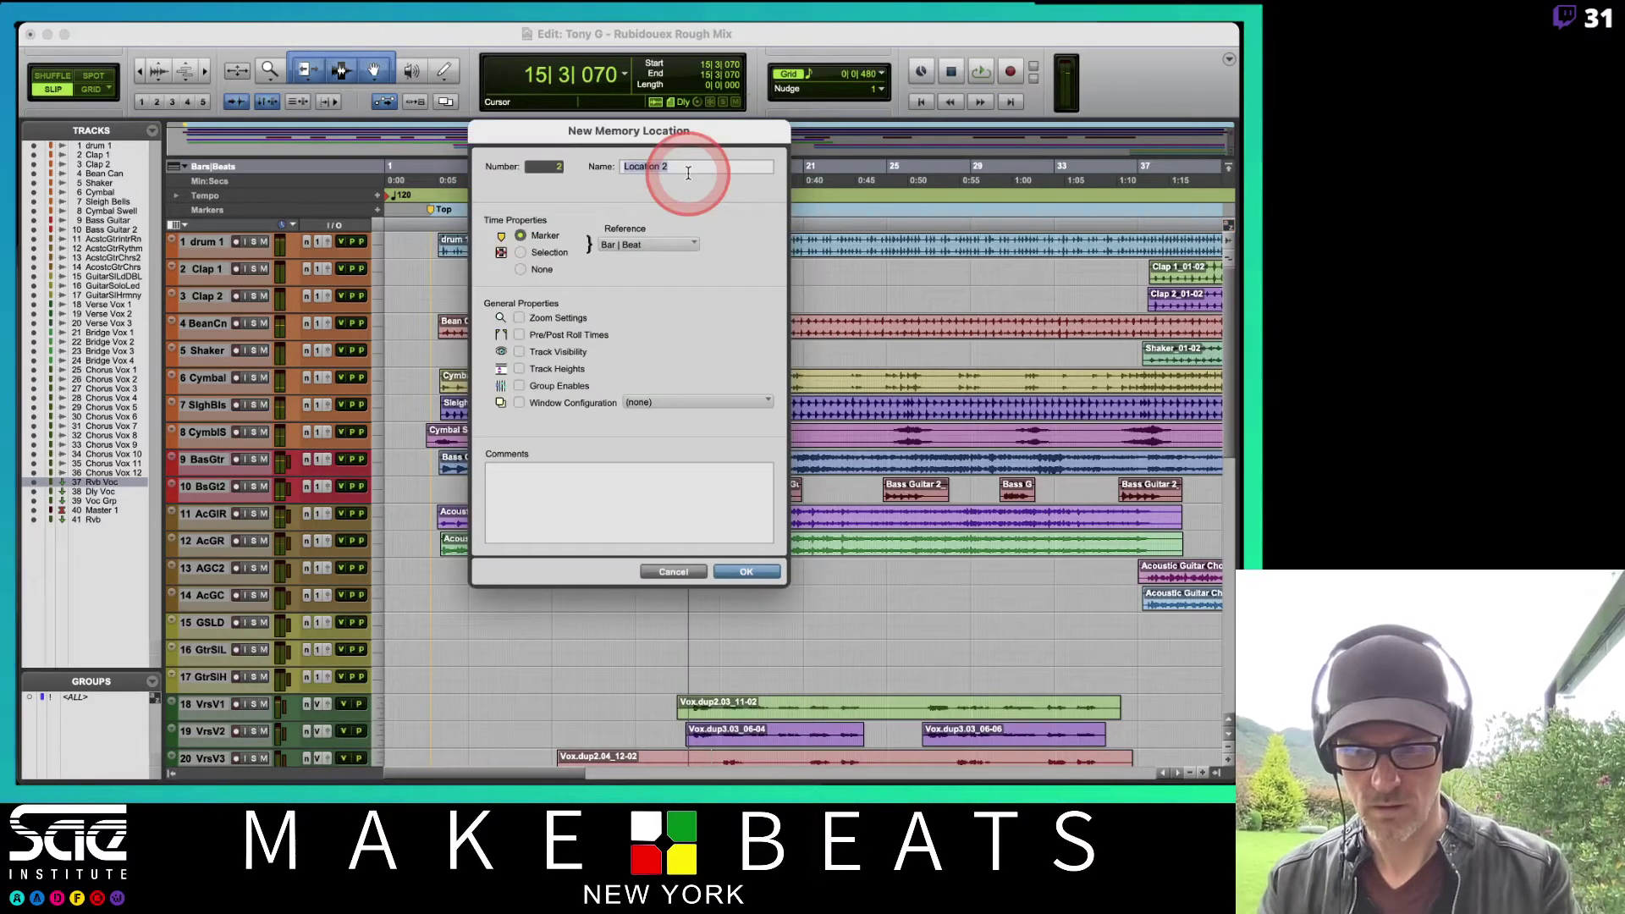
key(Return)
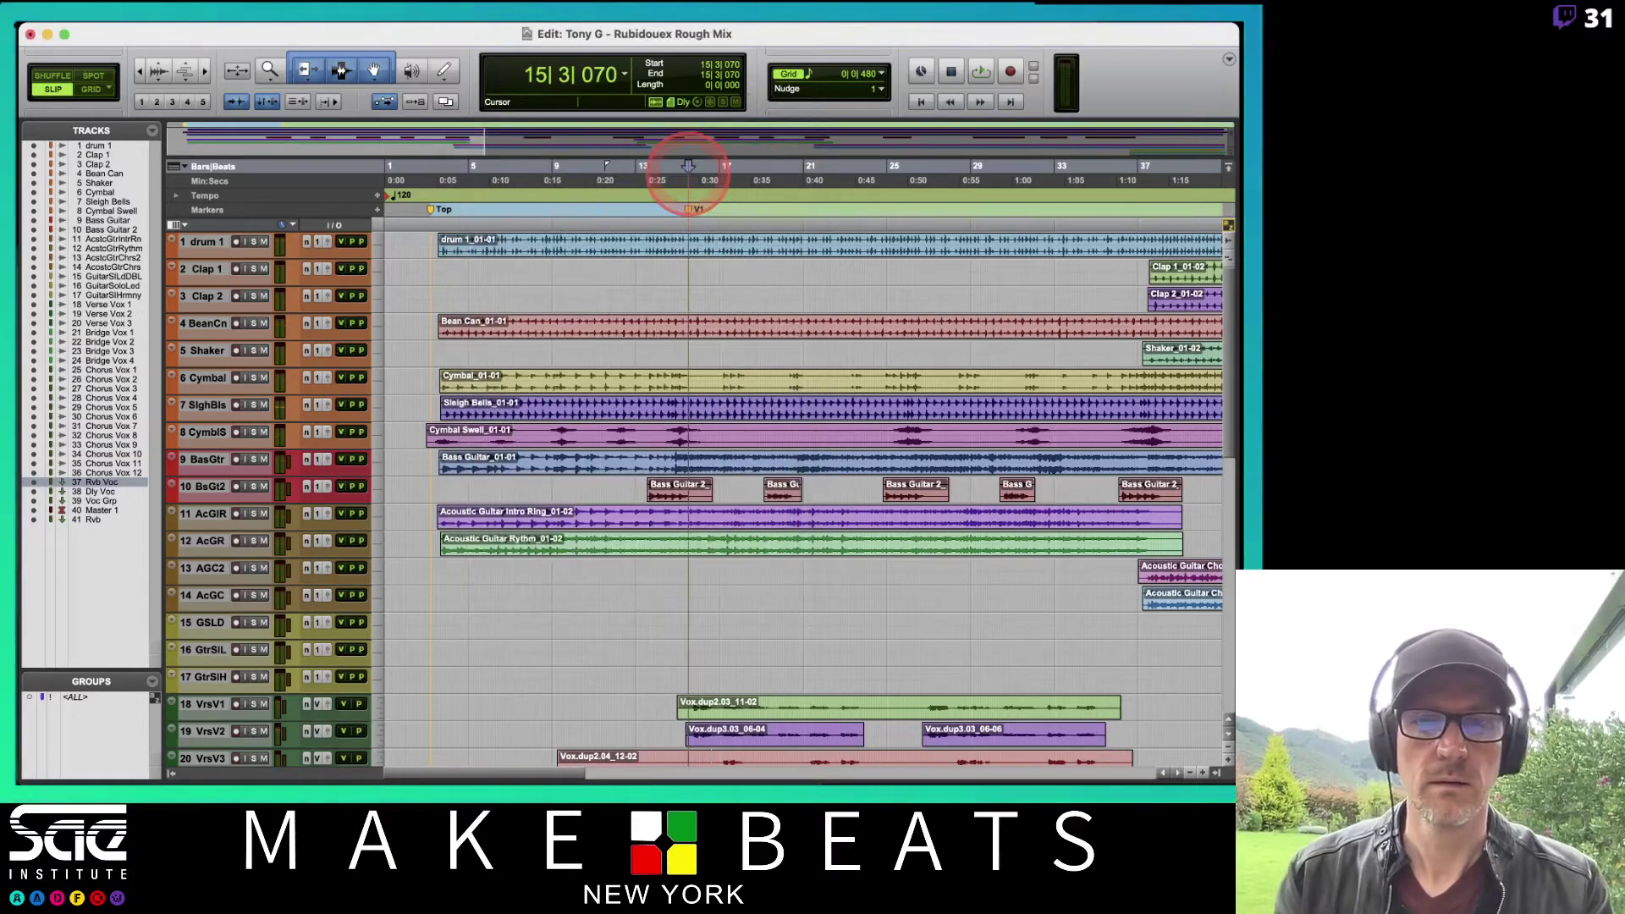
Step: Play from the V1 marker and hide the track list to make room for the timeline
key(space)
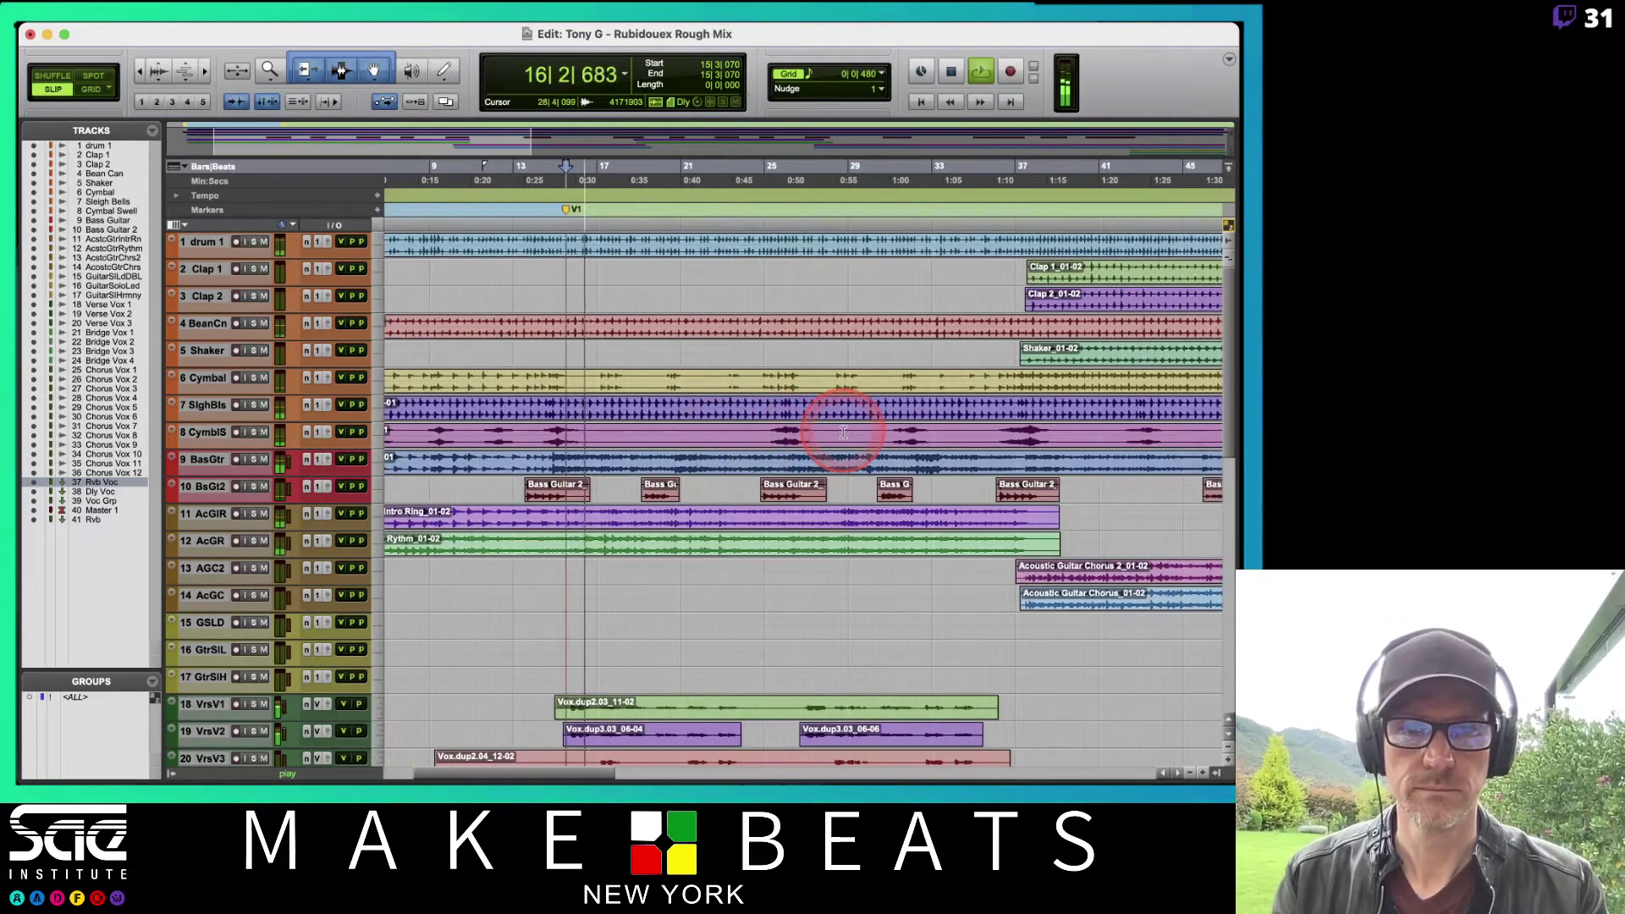
click(169, 773)
scroll(562, 602, down, 4)
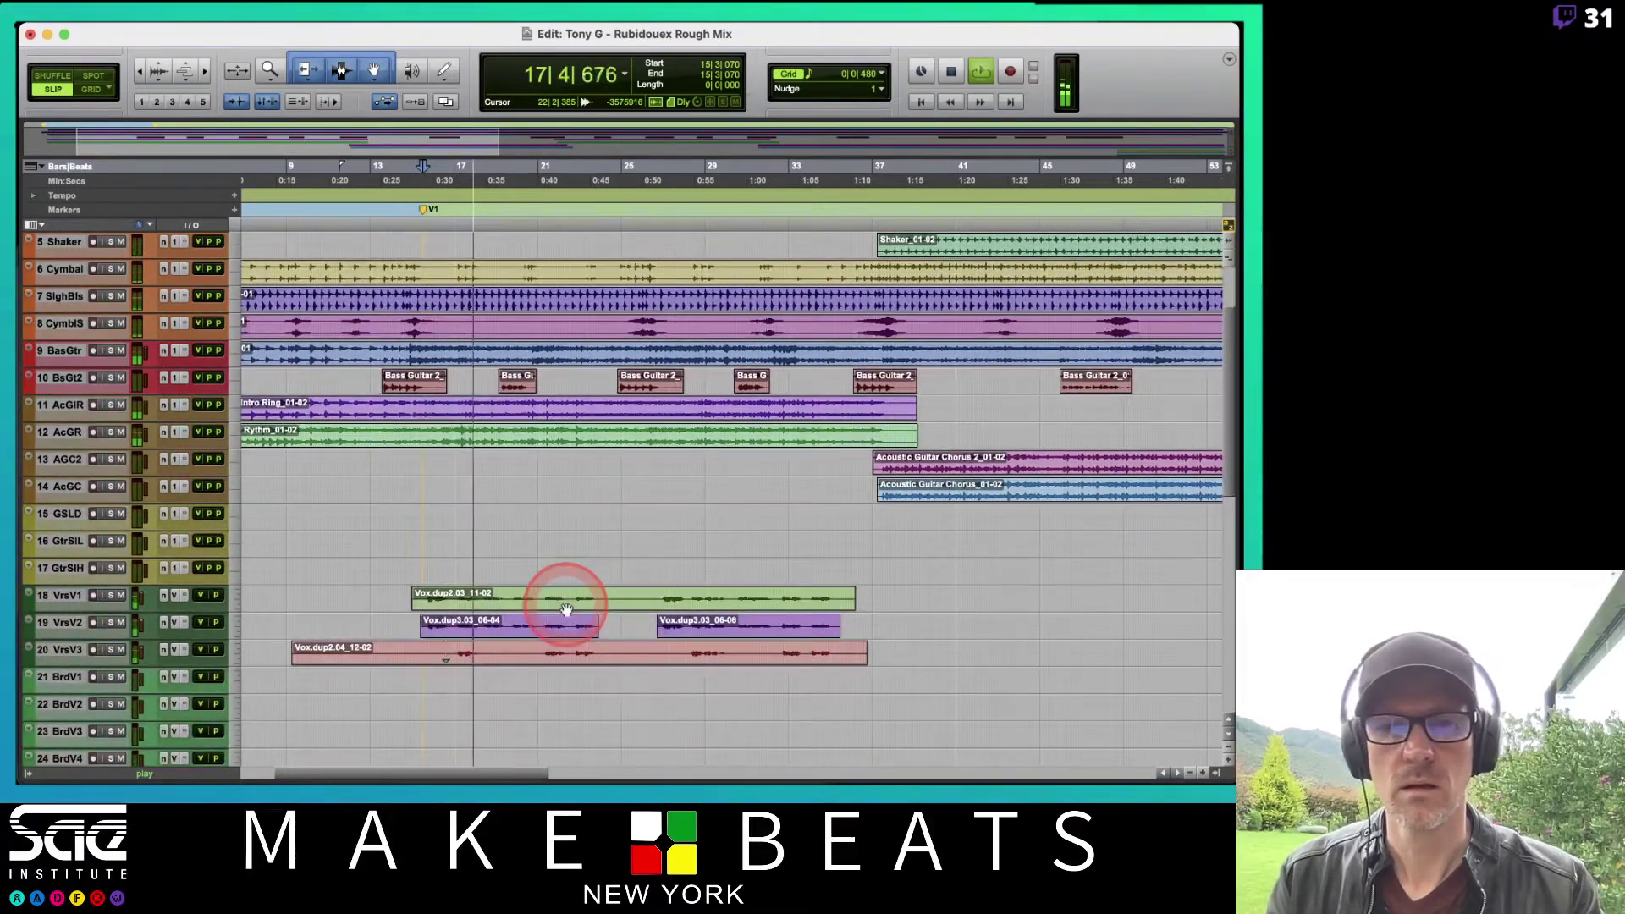
Step: Add a marker named C1 at 37|2|097, where the first chorus guitars come in, after auditioning that spot
key(space)
click(680, 170)
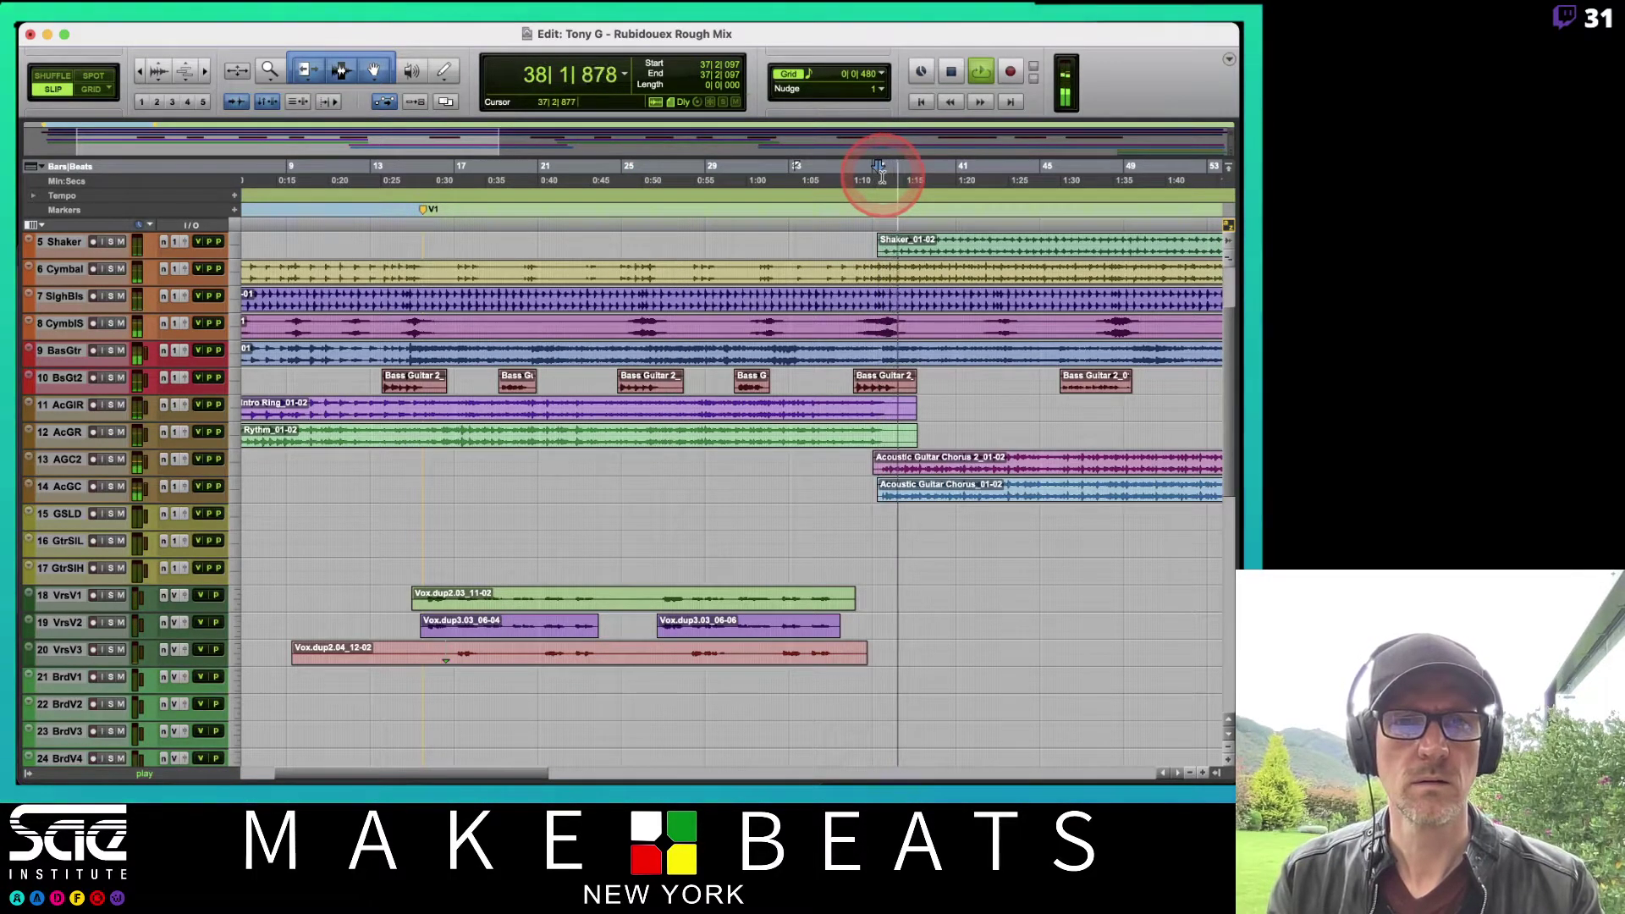
key(space)
key(KP_Enter)
text(C1)
key(Return)
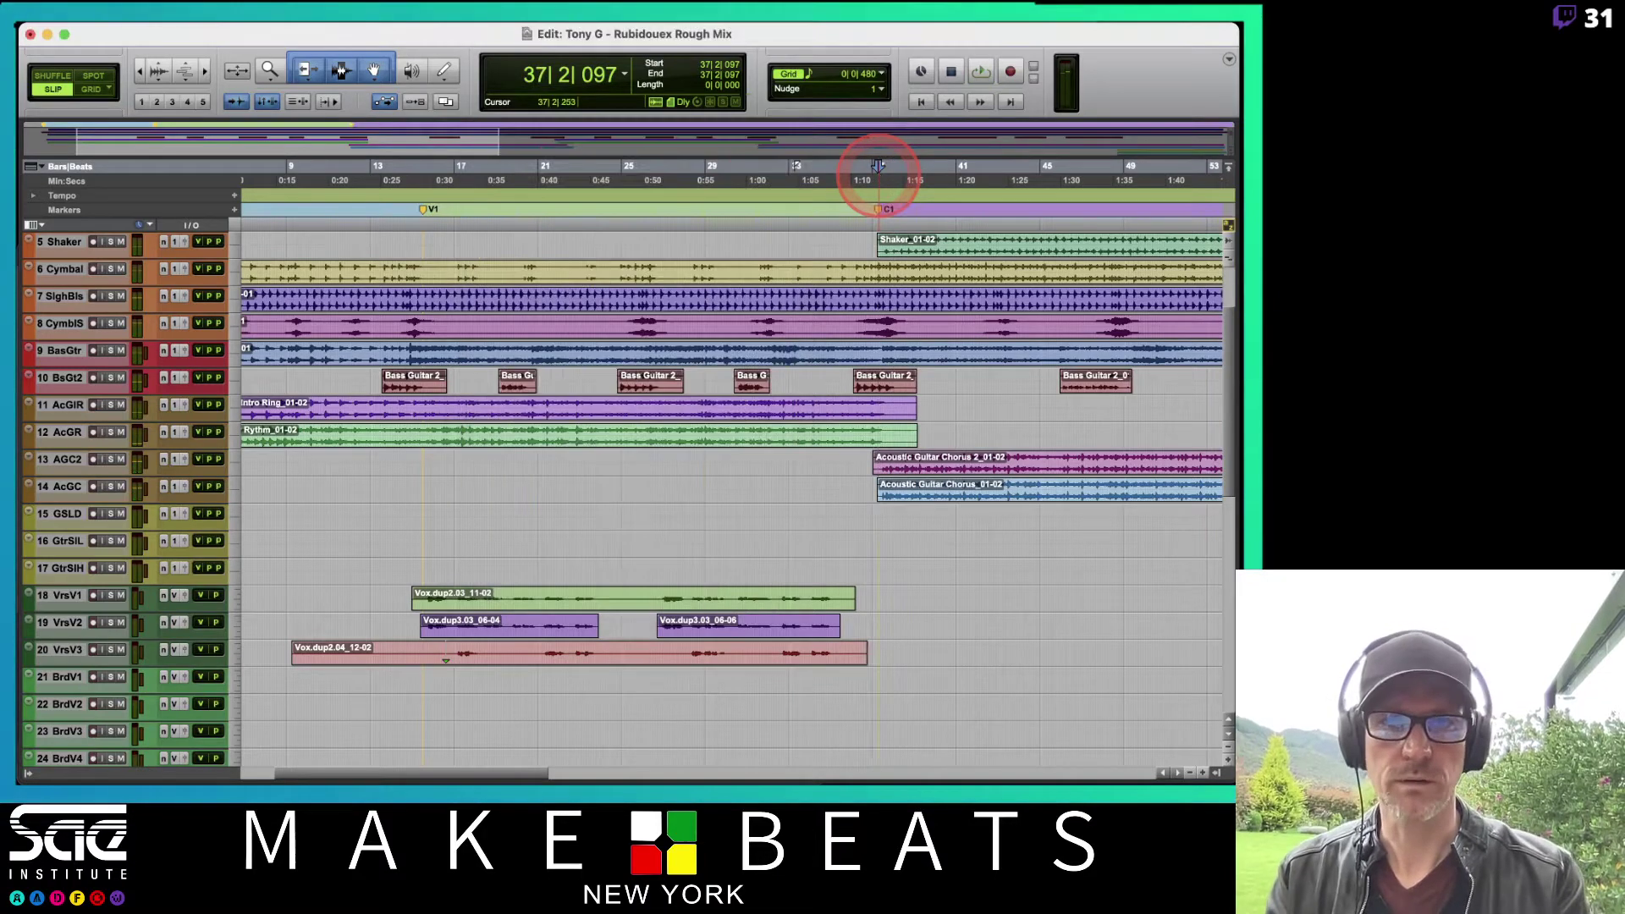
Step: Play from 60|1|656 and add a marker named V2 at about bar 61 for the second verse
scroll(881, 313, right, 10)
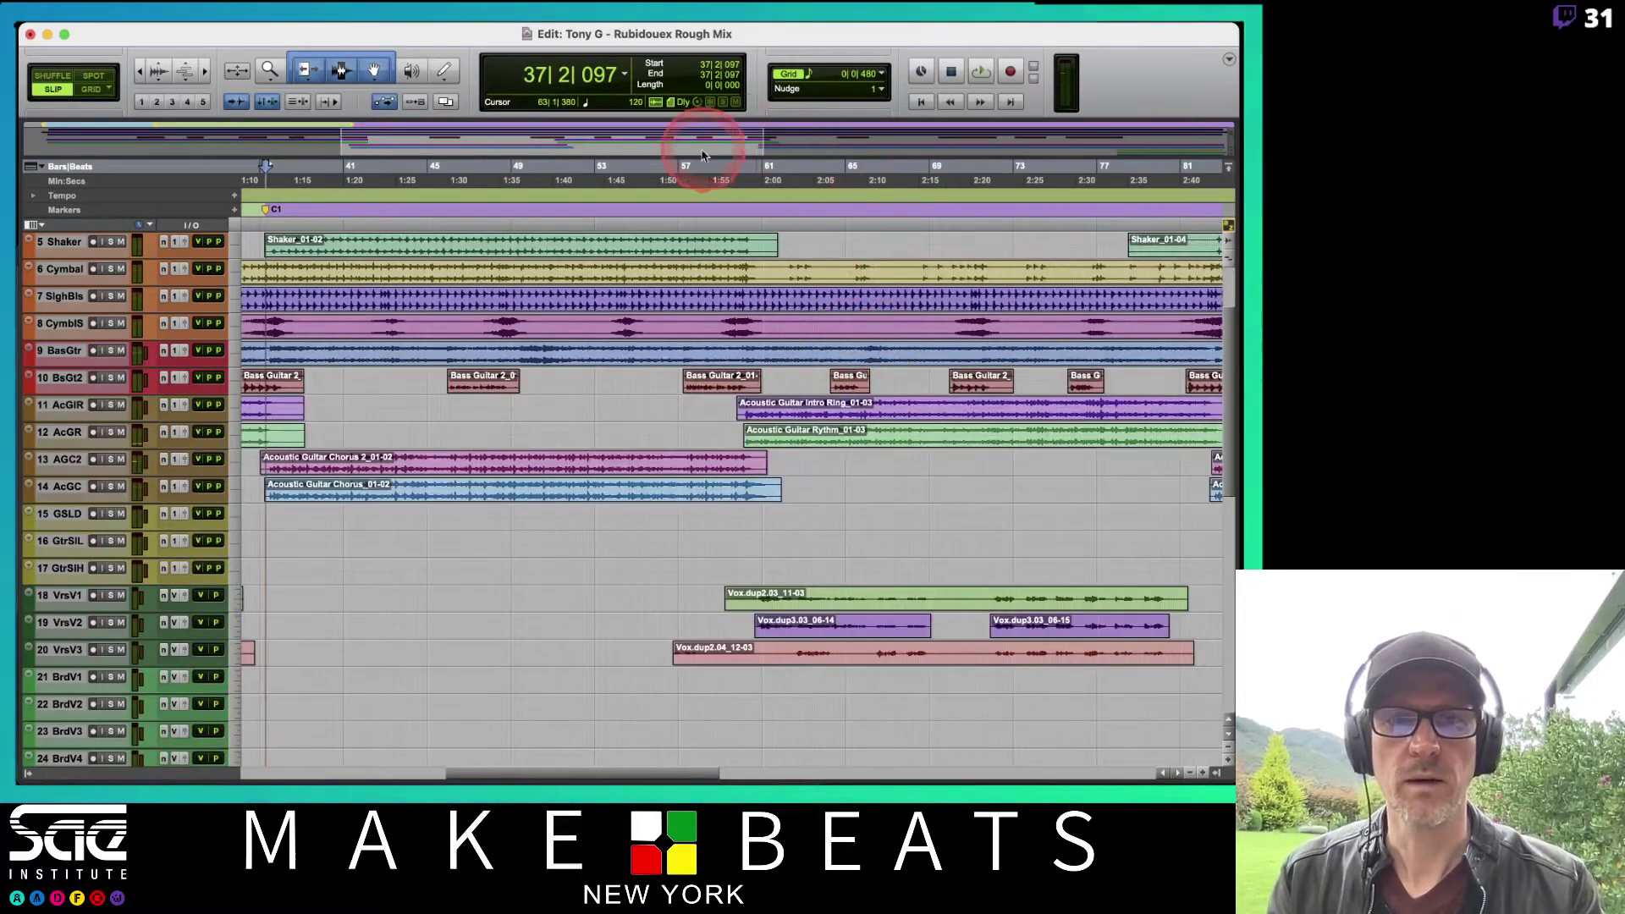
click(745, 174)
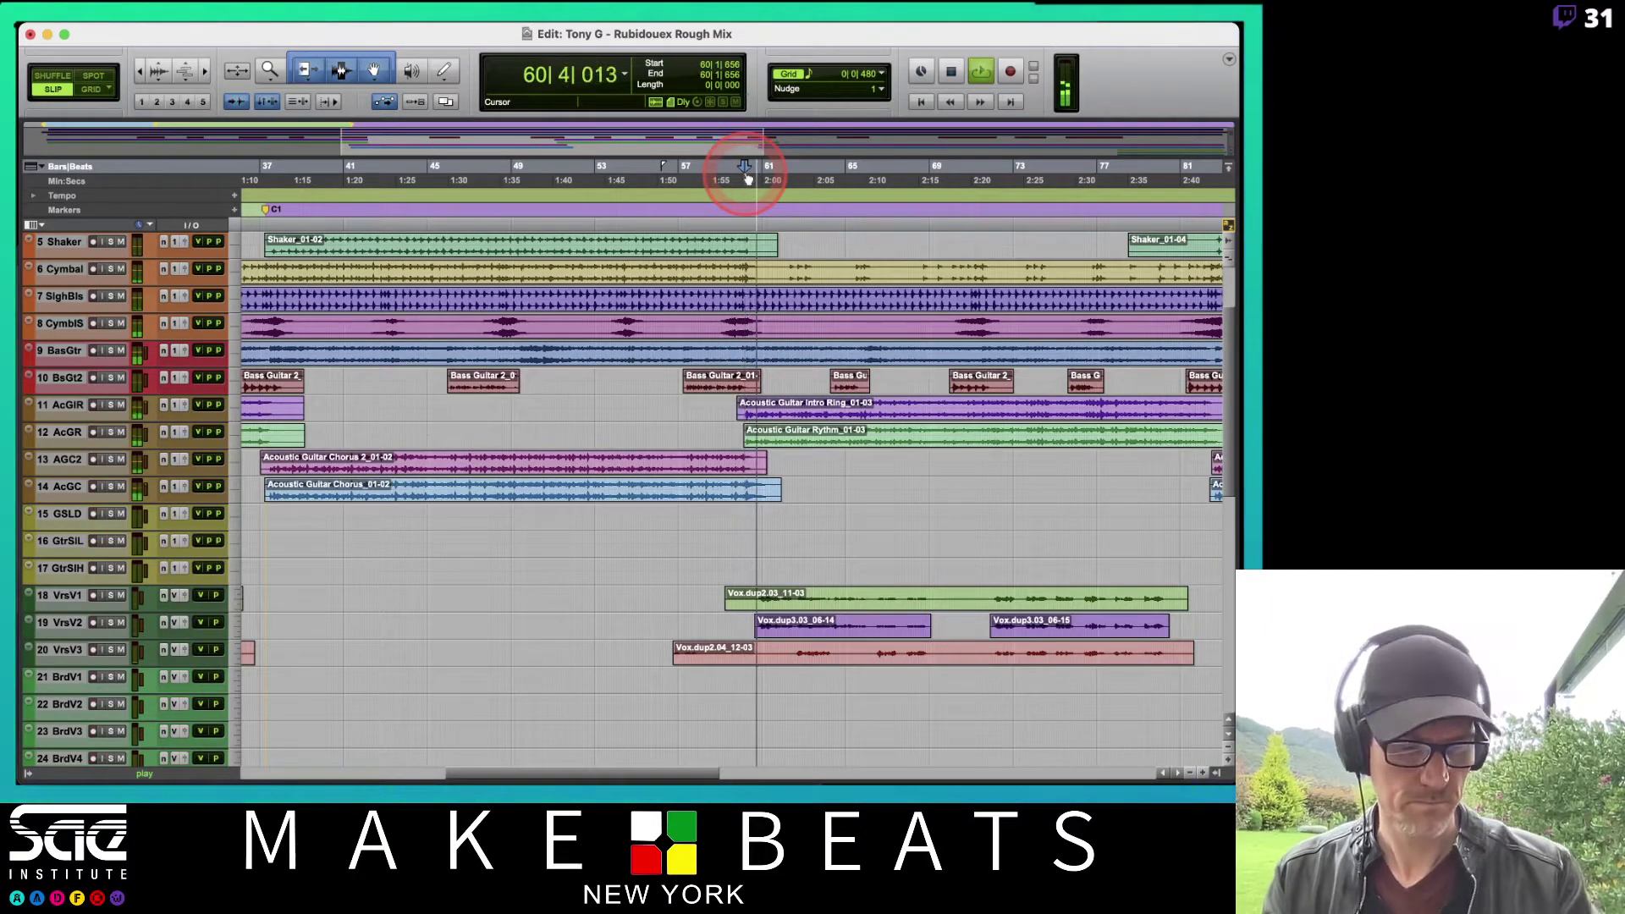
key(KP_Enter)
key(Return)
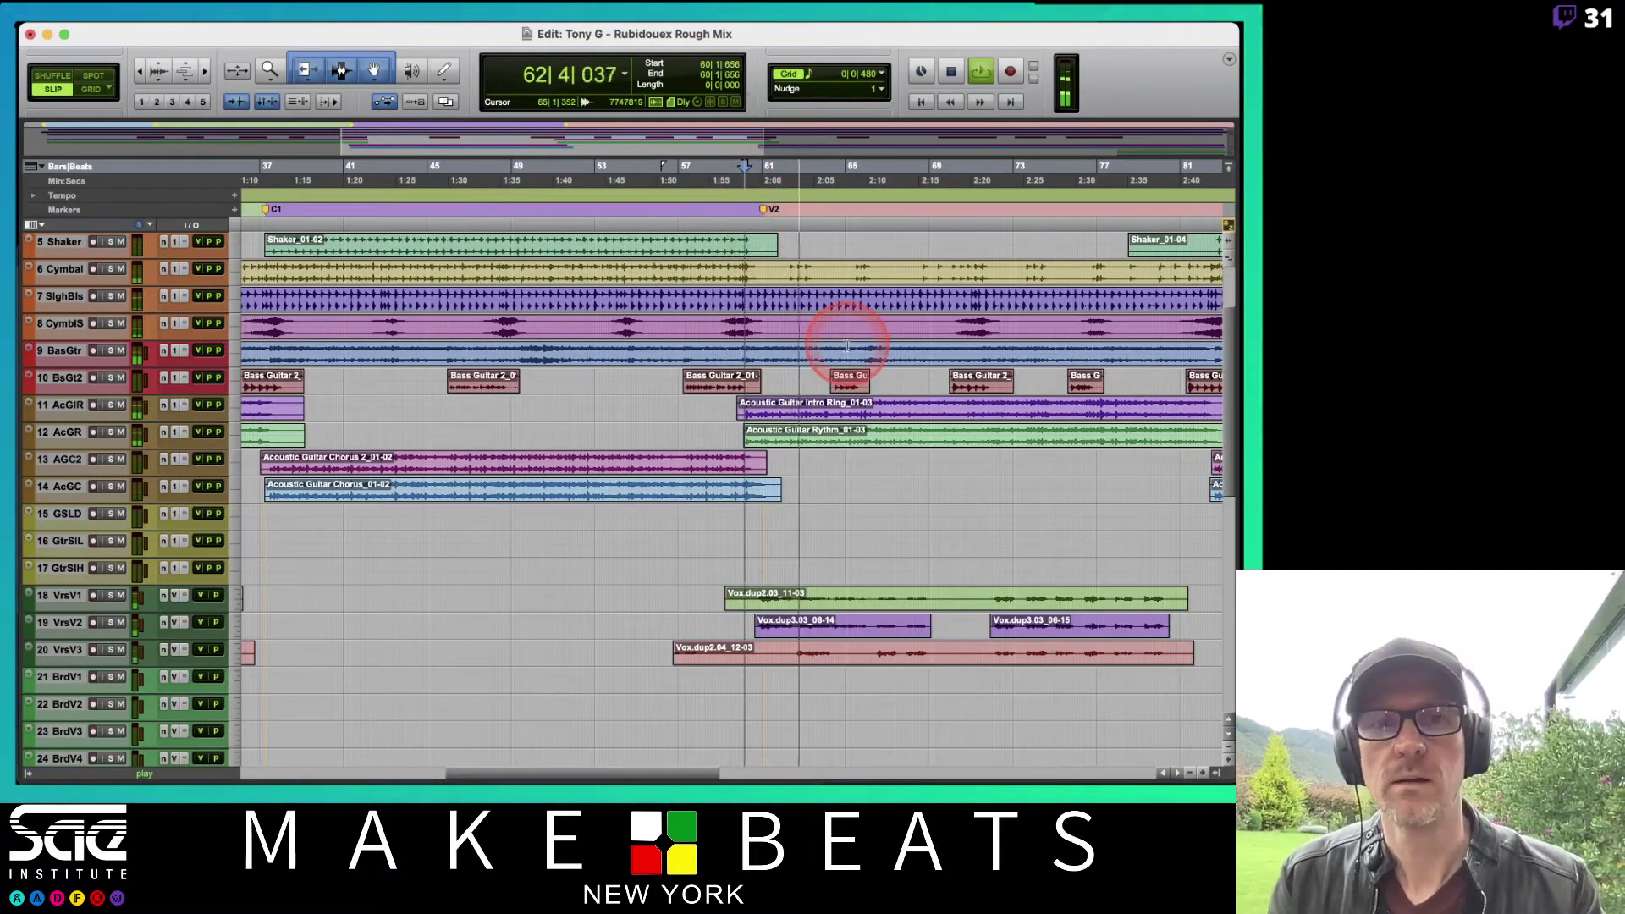
Step: Audition the start of the second chorus and add a marker named C2 at 82|3|614
scroll(851, 347, right, 5)
key(space)
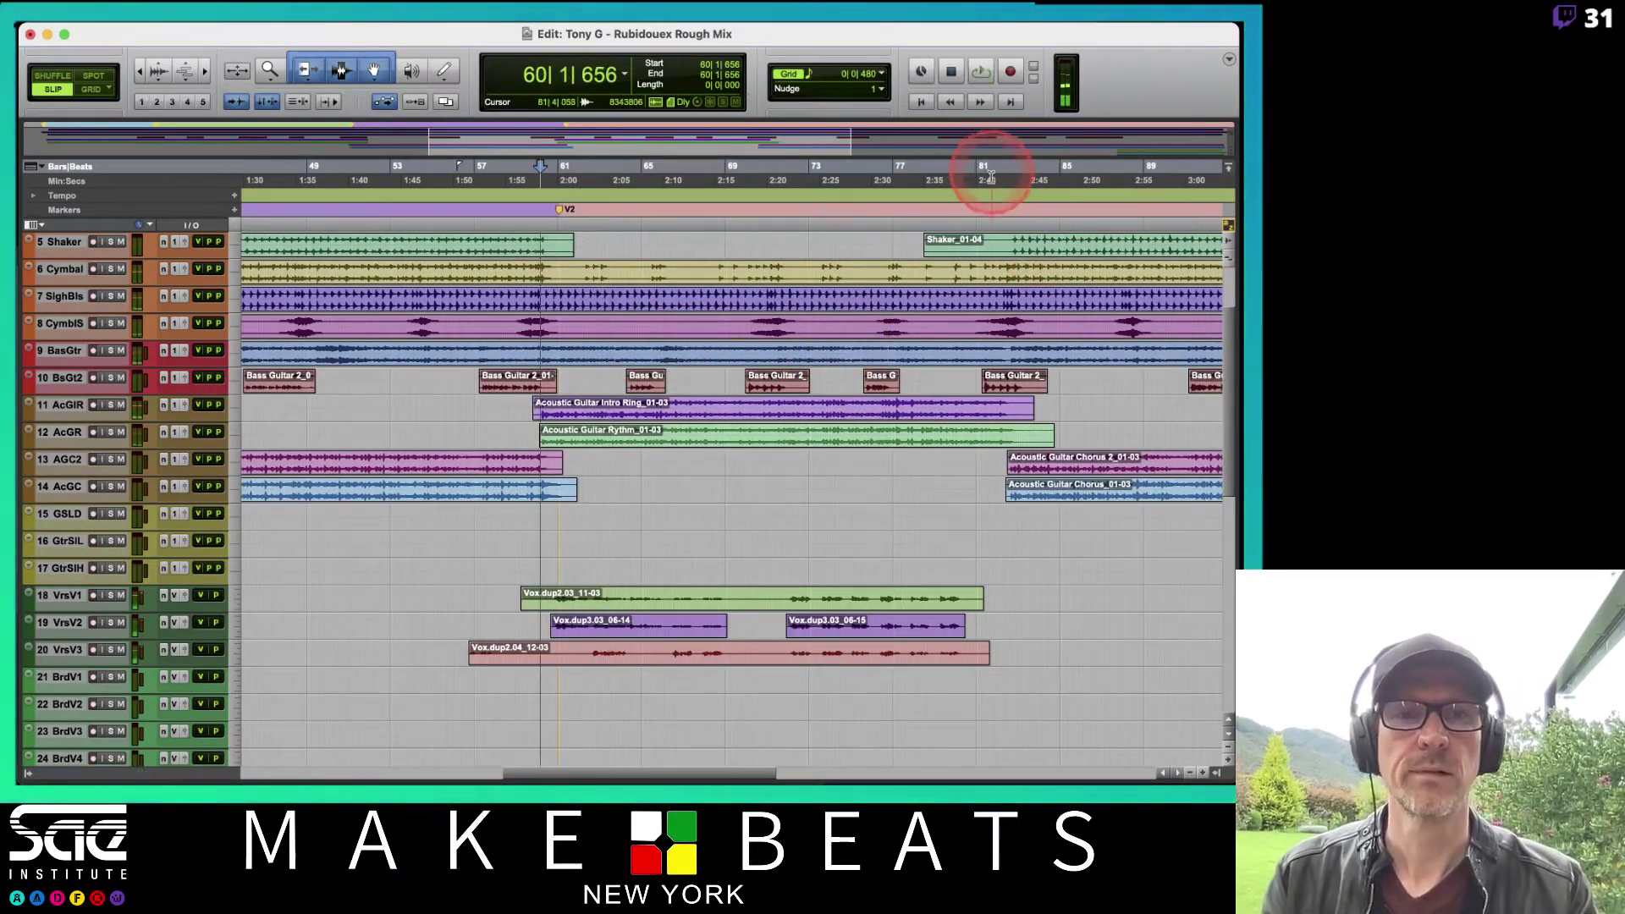
click(991, 174)
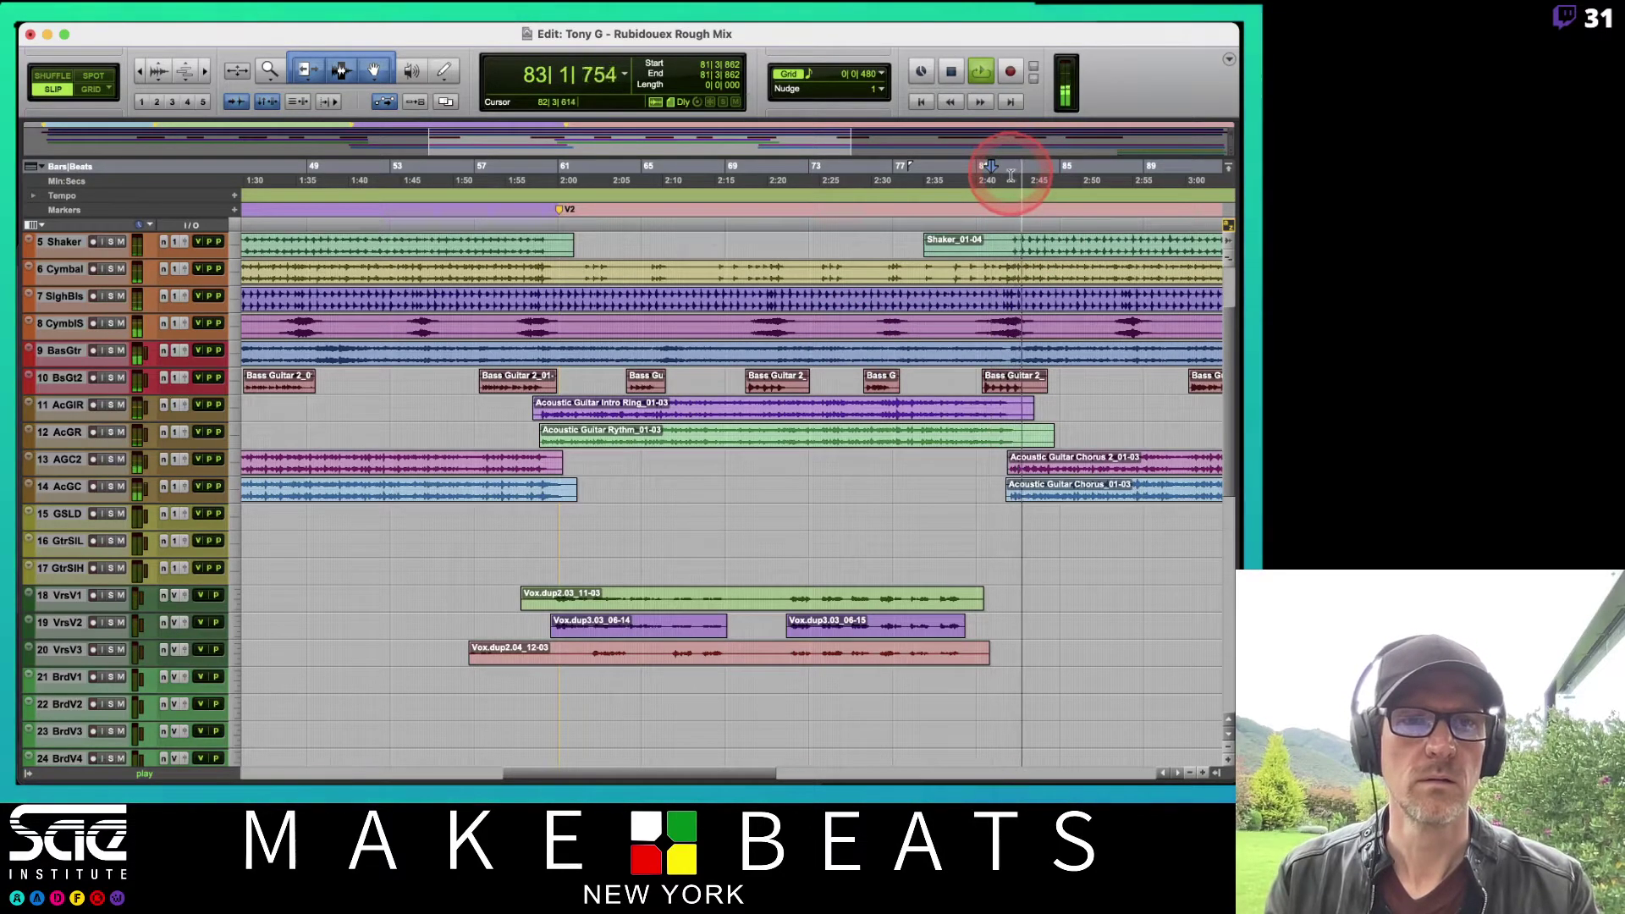
click(1011, 173)
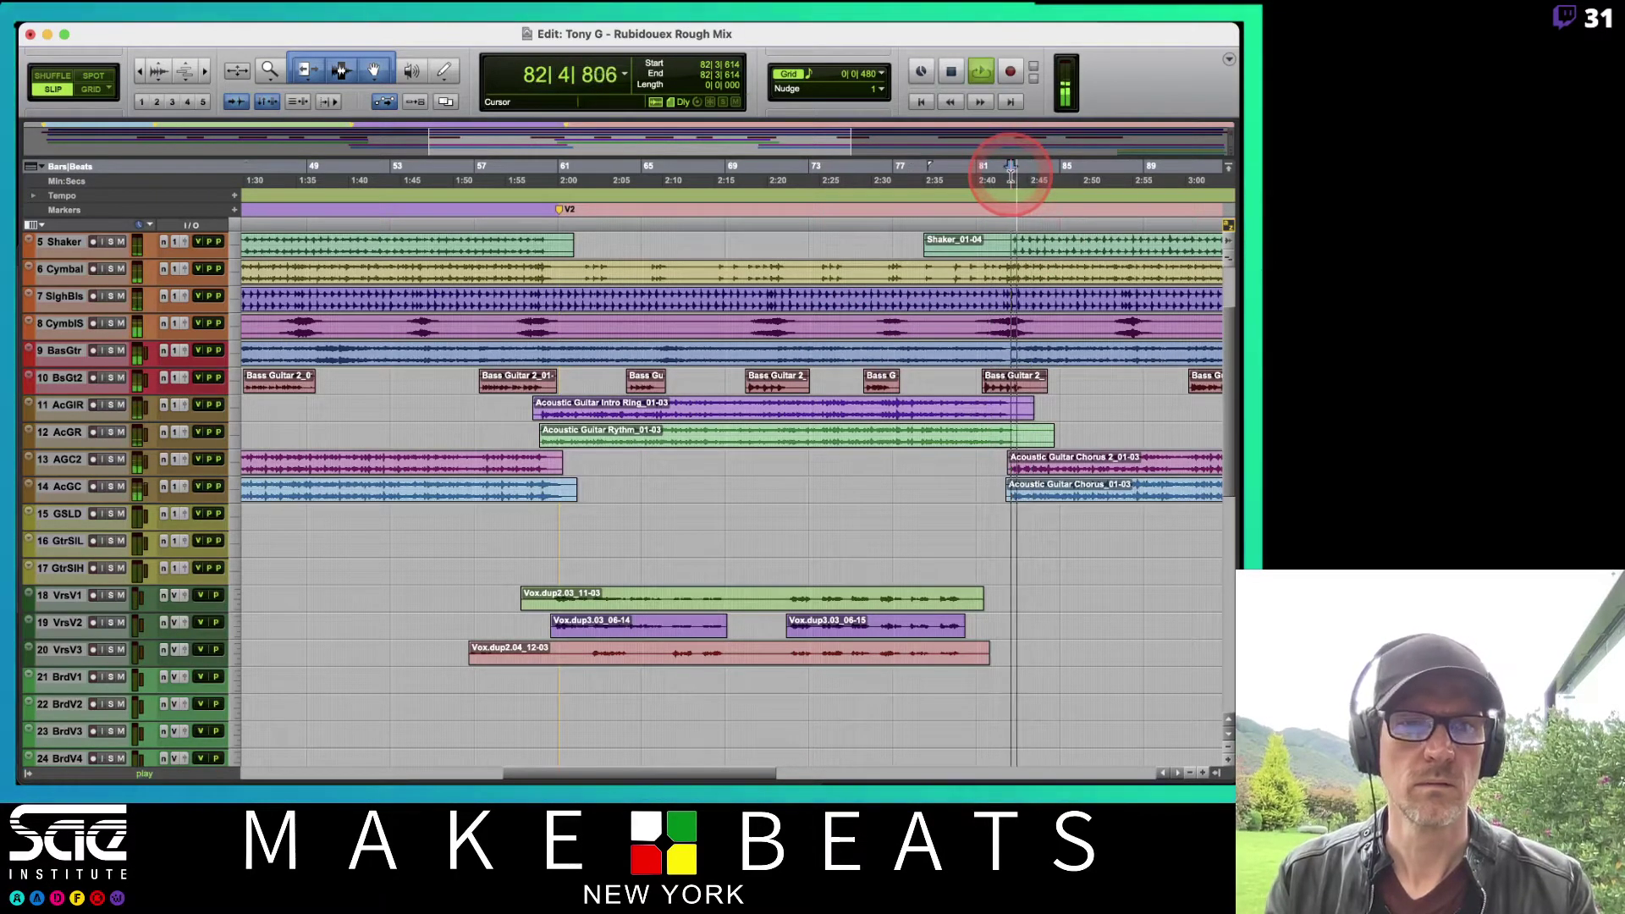
key(KP_Enter)
text(C2)
key(Return)
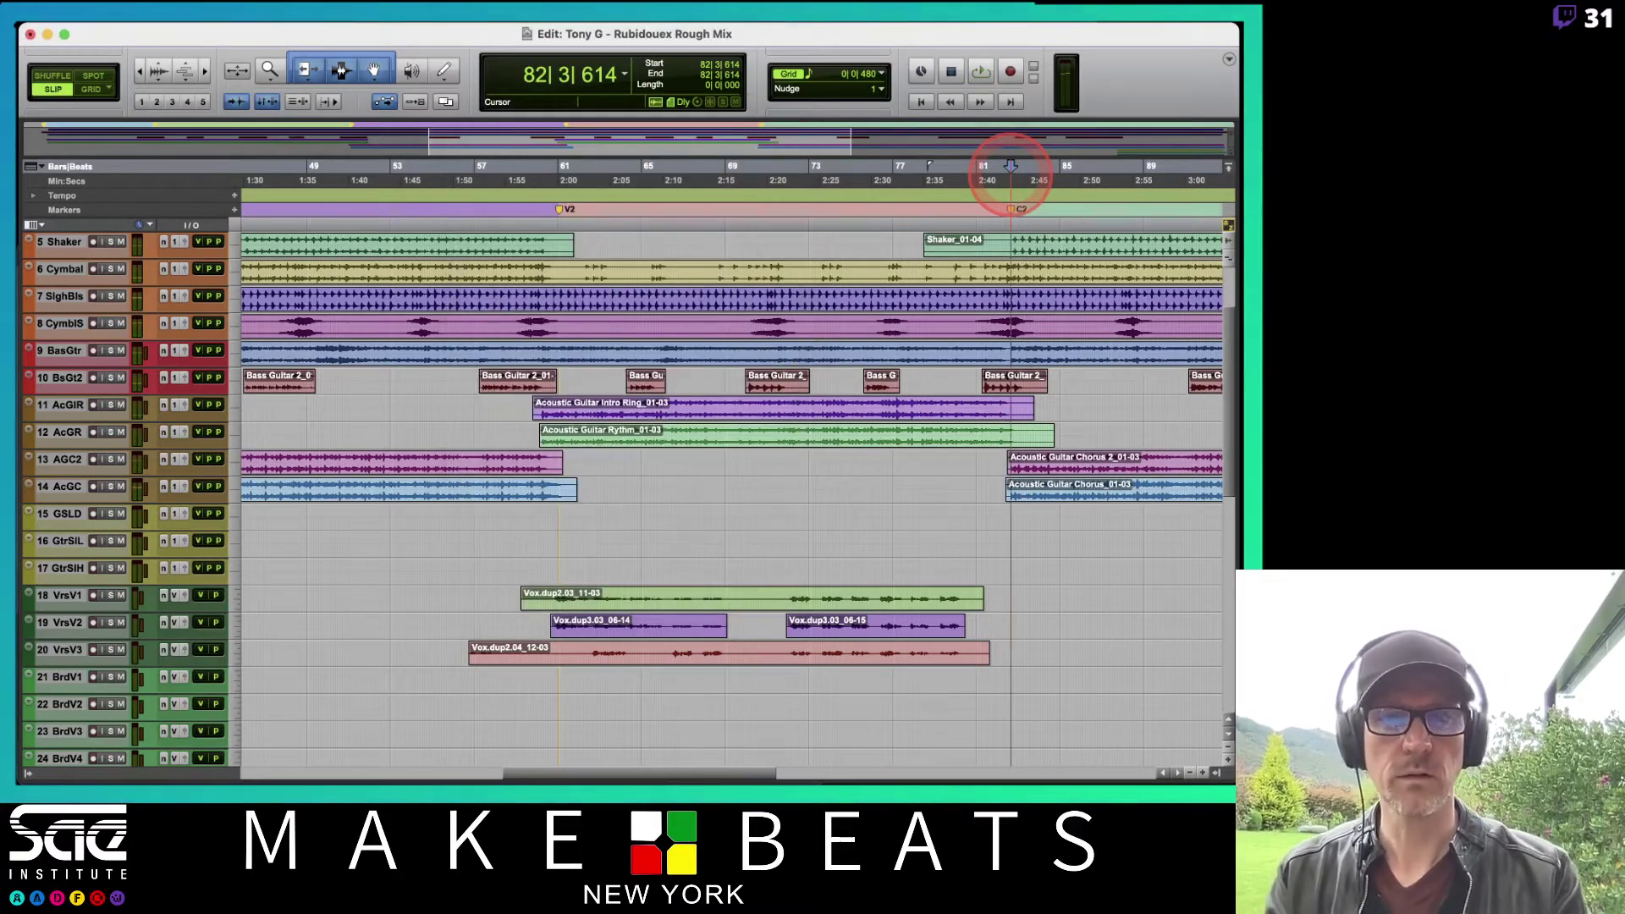
Step: Add a marker named Br at 105|2|392, just before the bridge vocal clips, after auditioning that spot
scroll(1011, 293, right, 10)
scroll(1011, 293, left, 2)
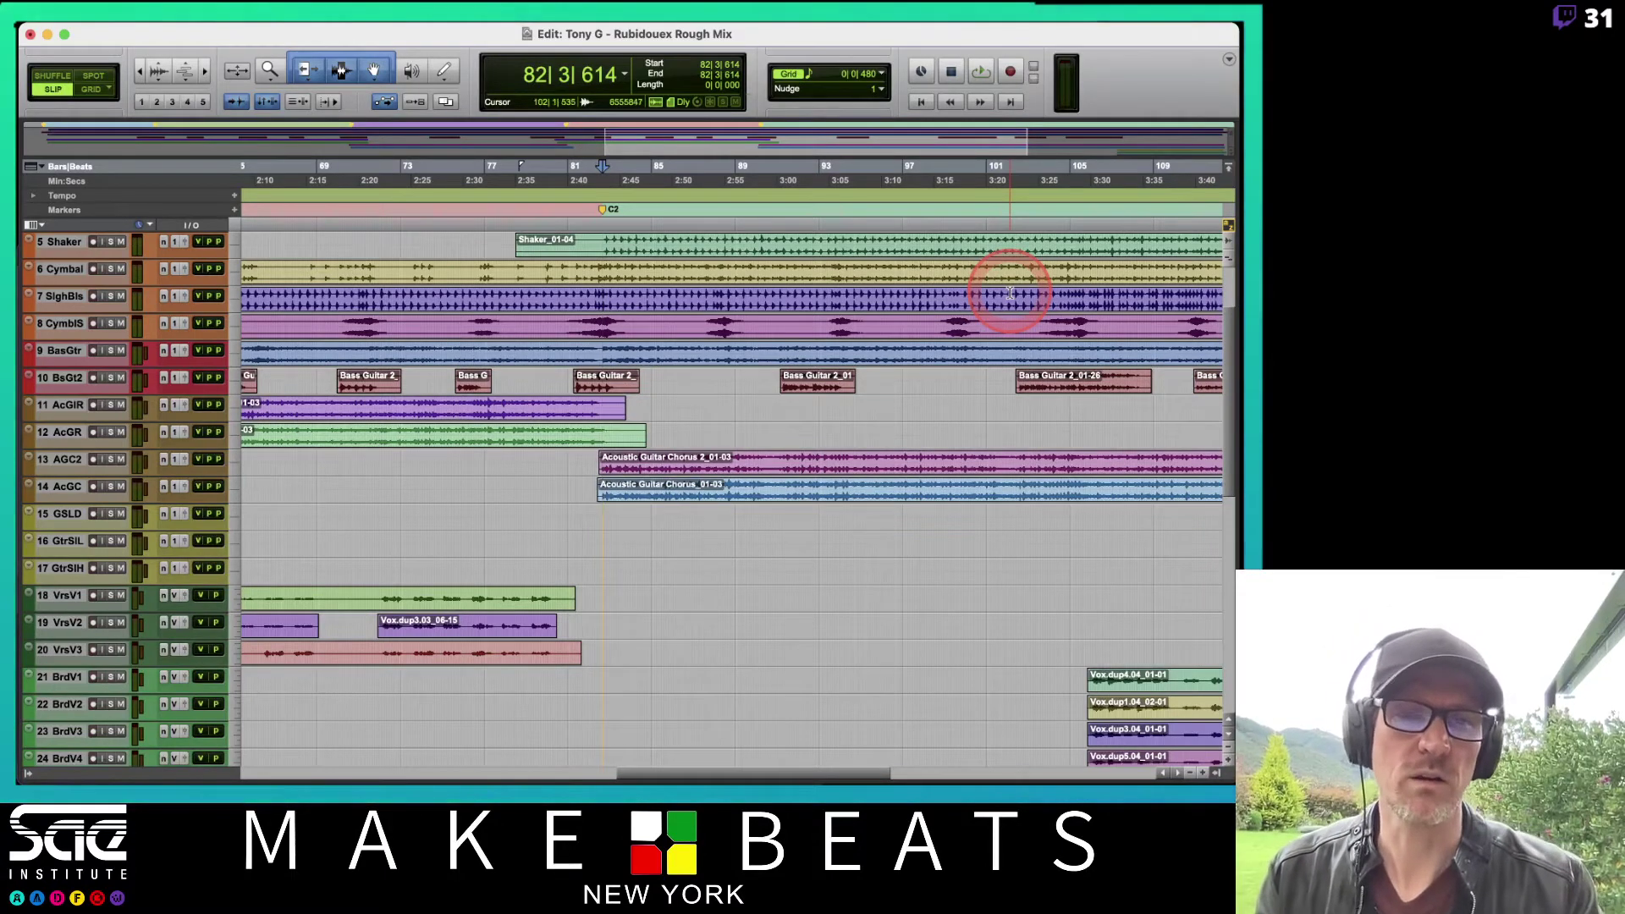
click(1063, 182)
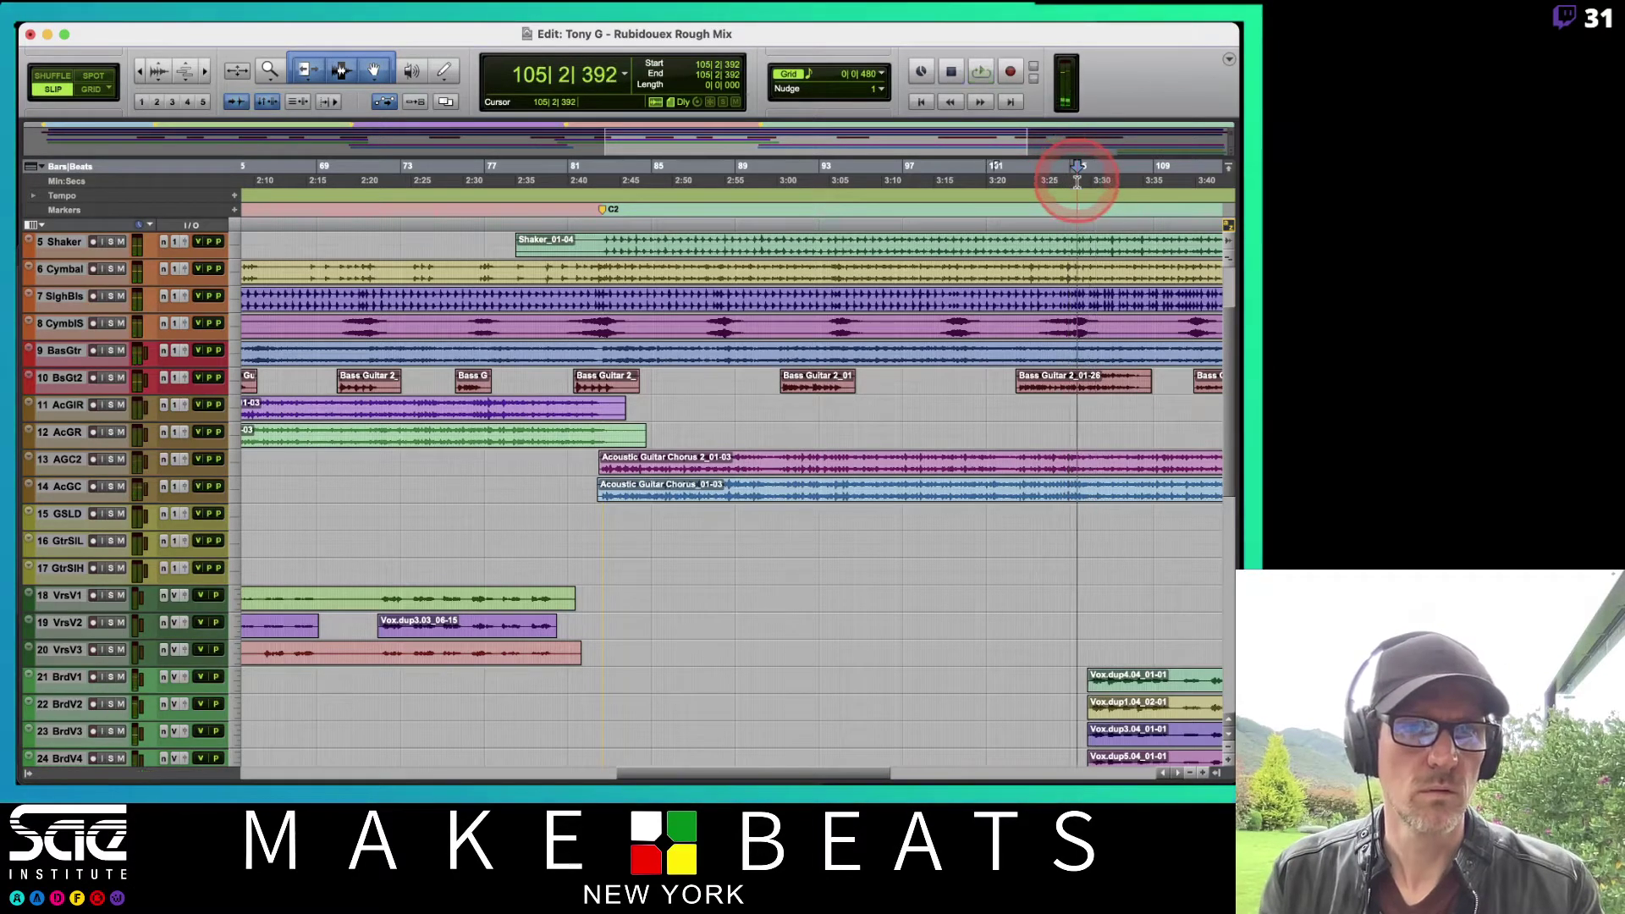
click(1077, 178)
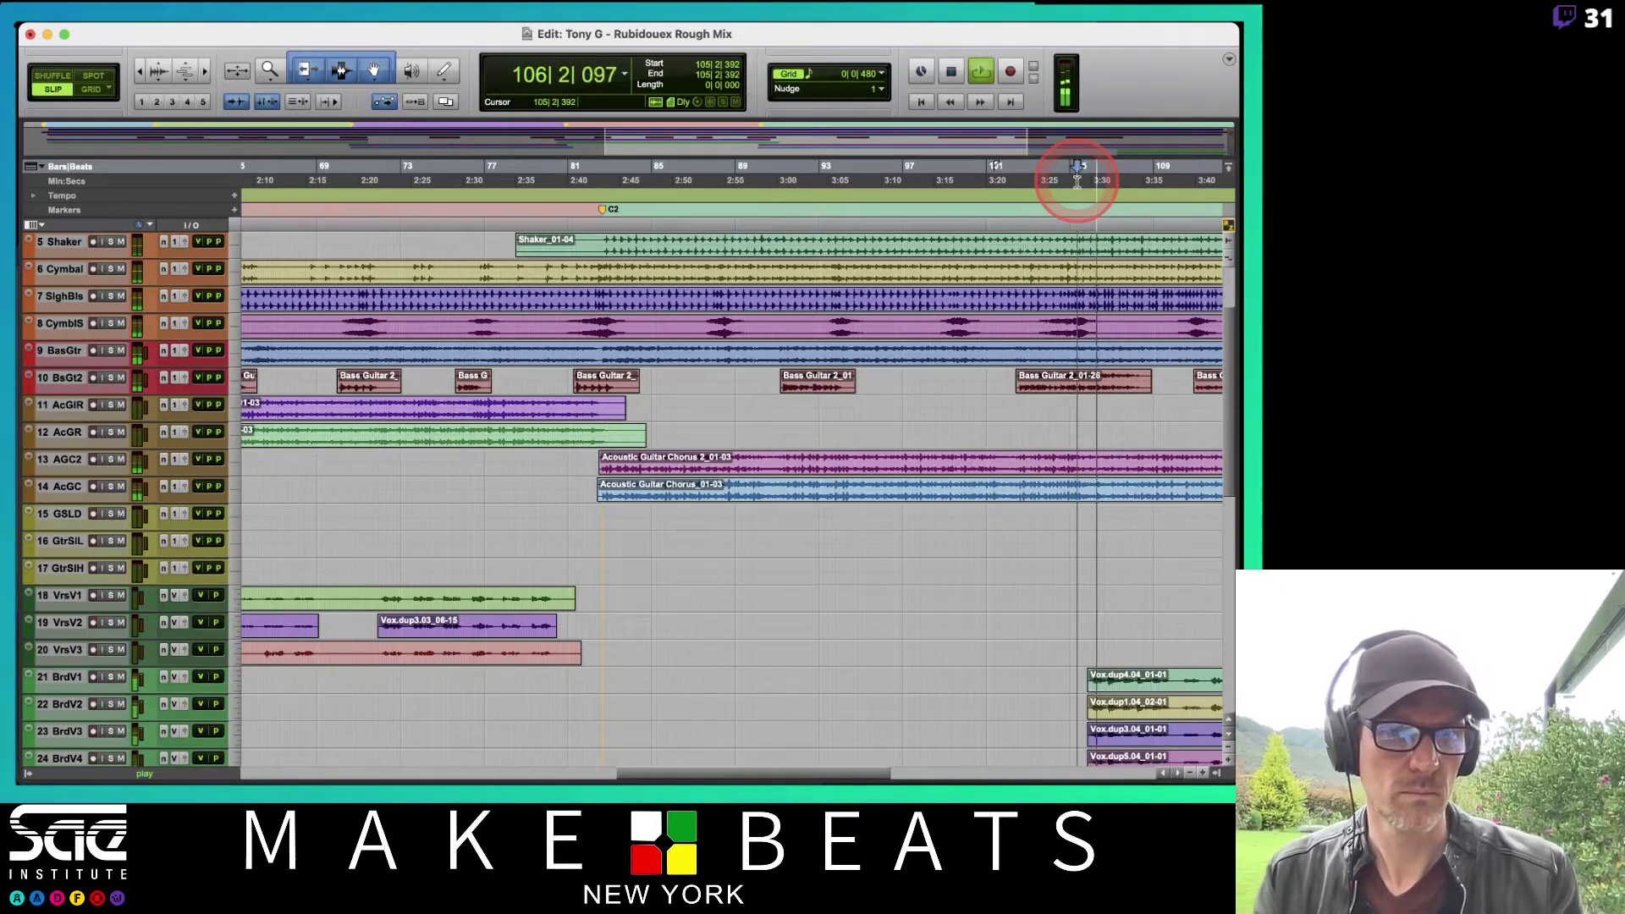
key(KP_Enter)
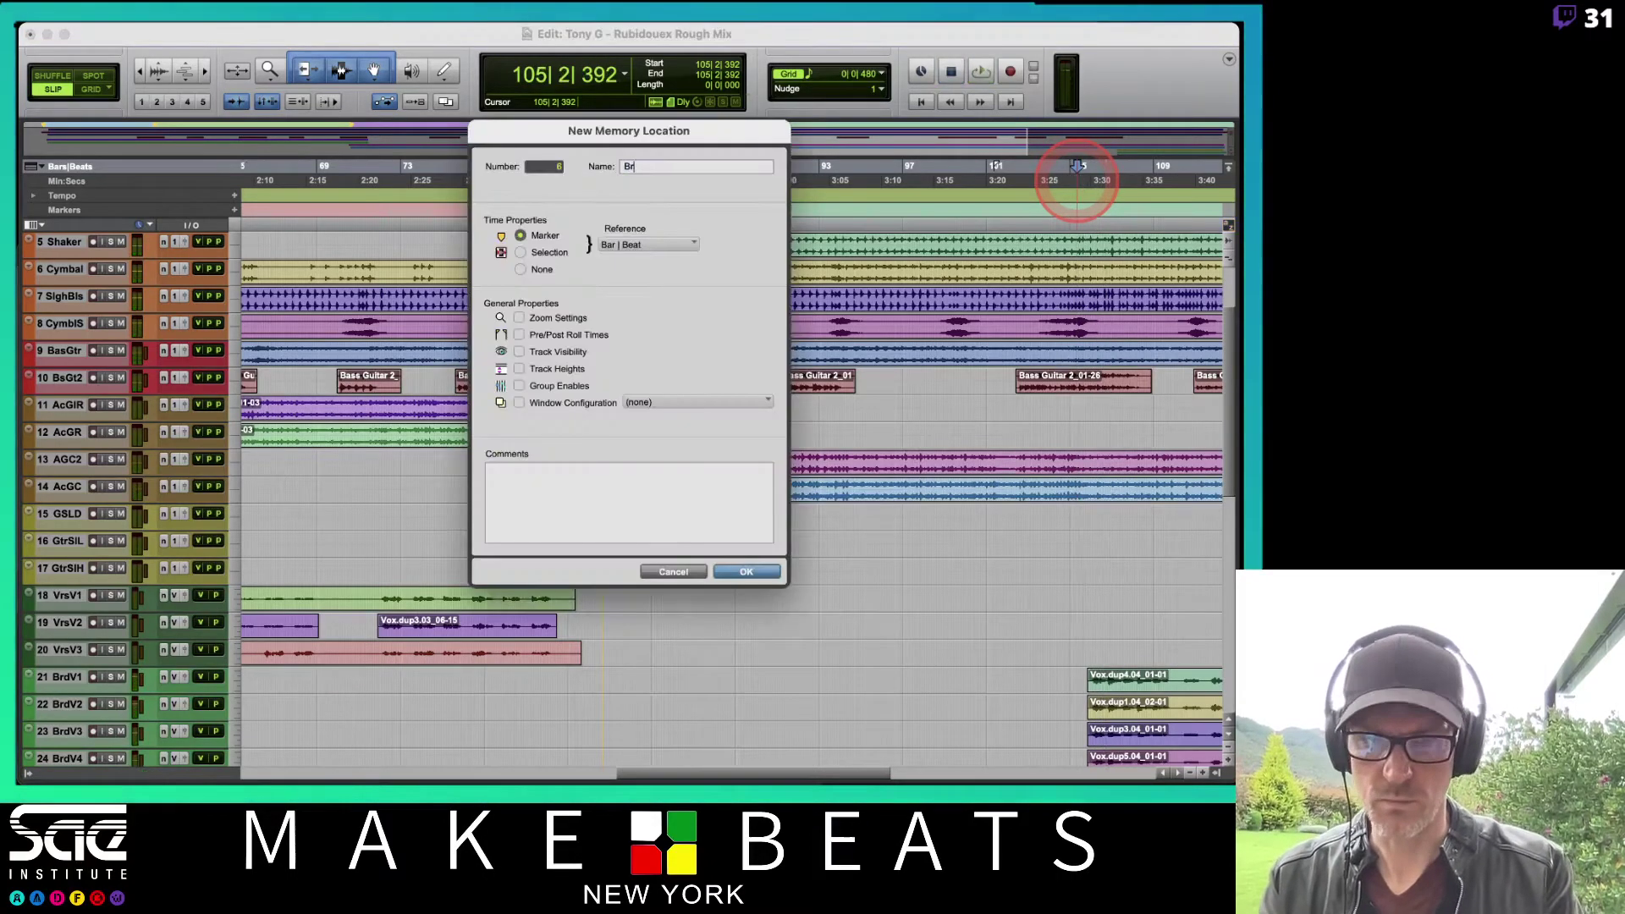
key(Return)
Step: Audition the guitar solo entry and add a default-named marker near bar 122 during playback, then stop
scroll(1088, 326, right, 5)
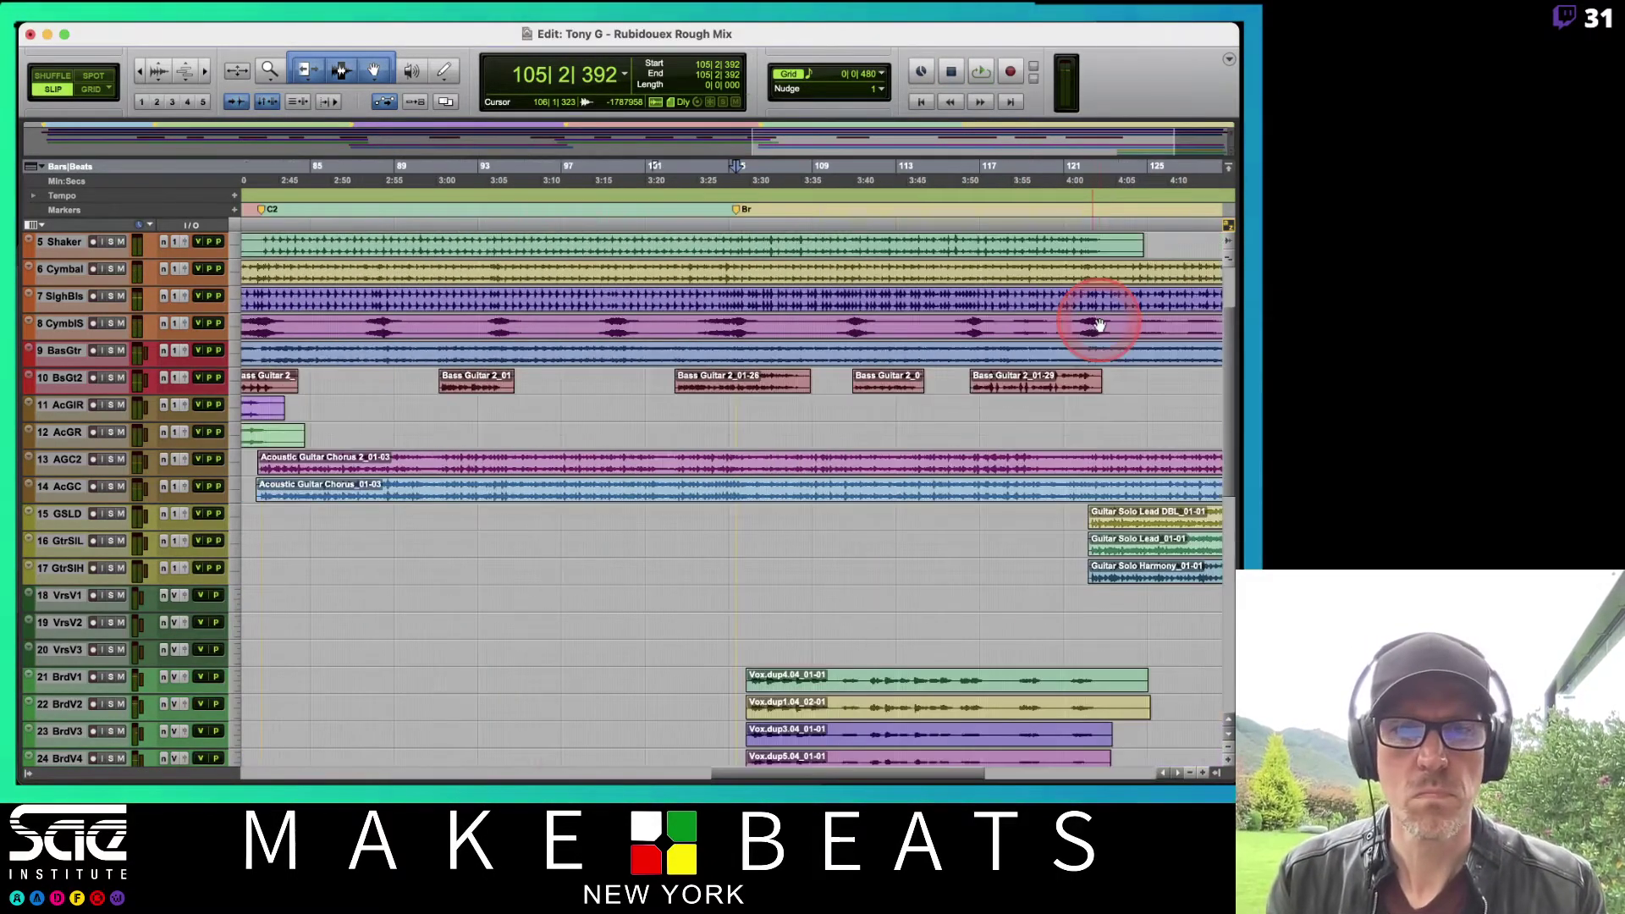
scroll(1100, 315, right, 5)
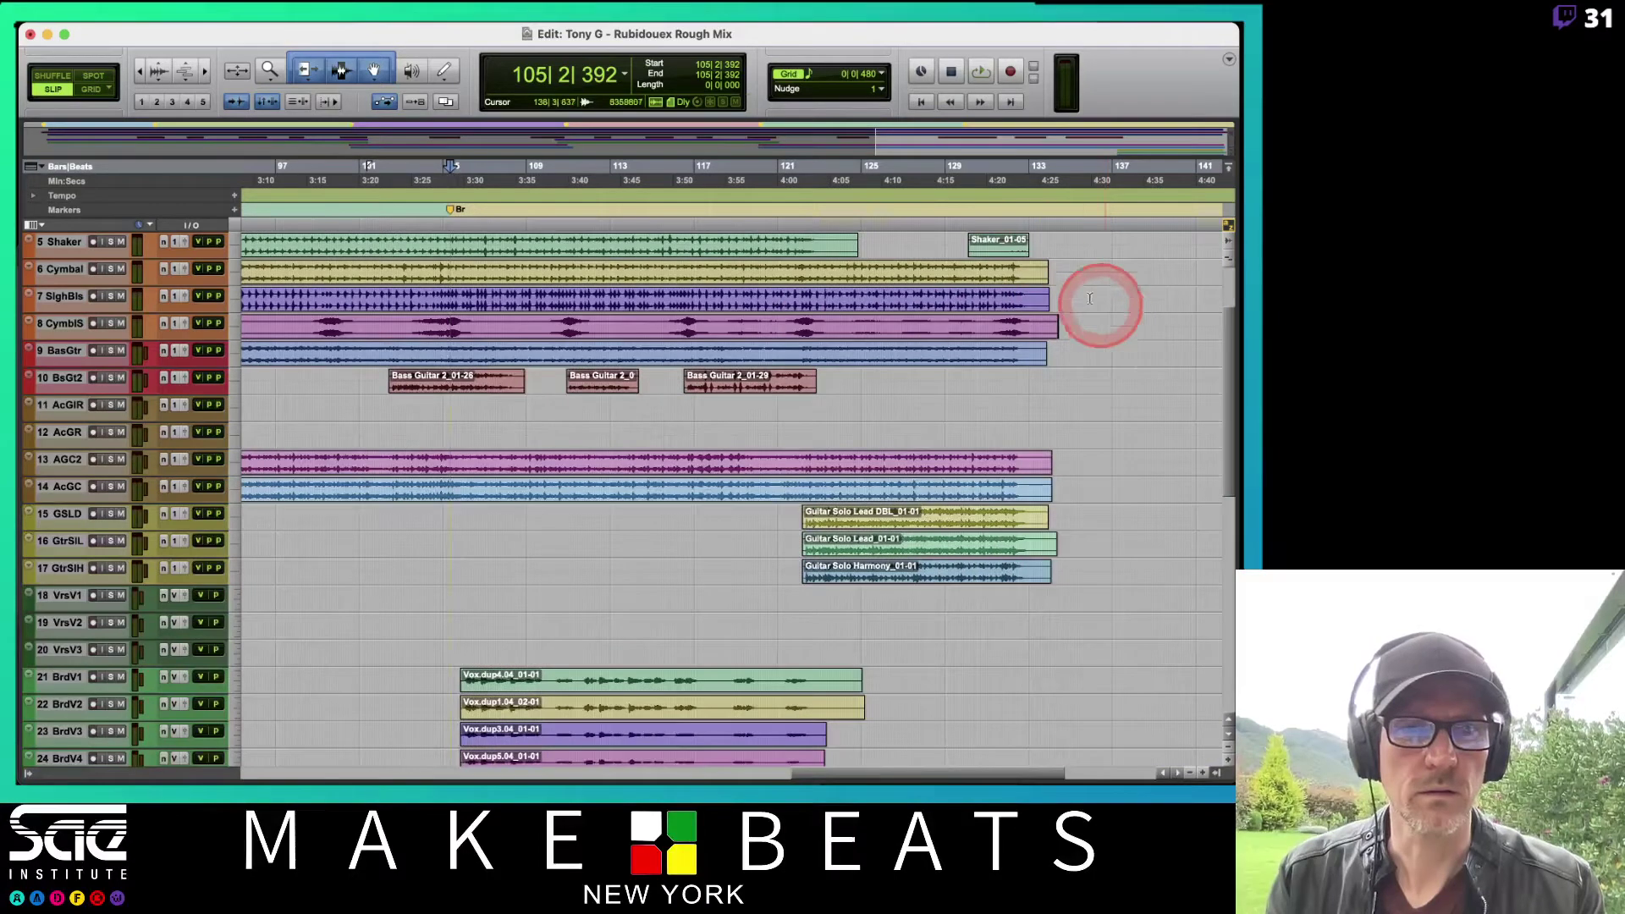
click(790, 180)
key(space)
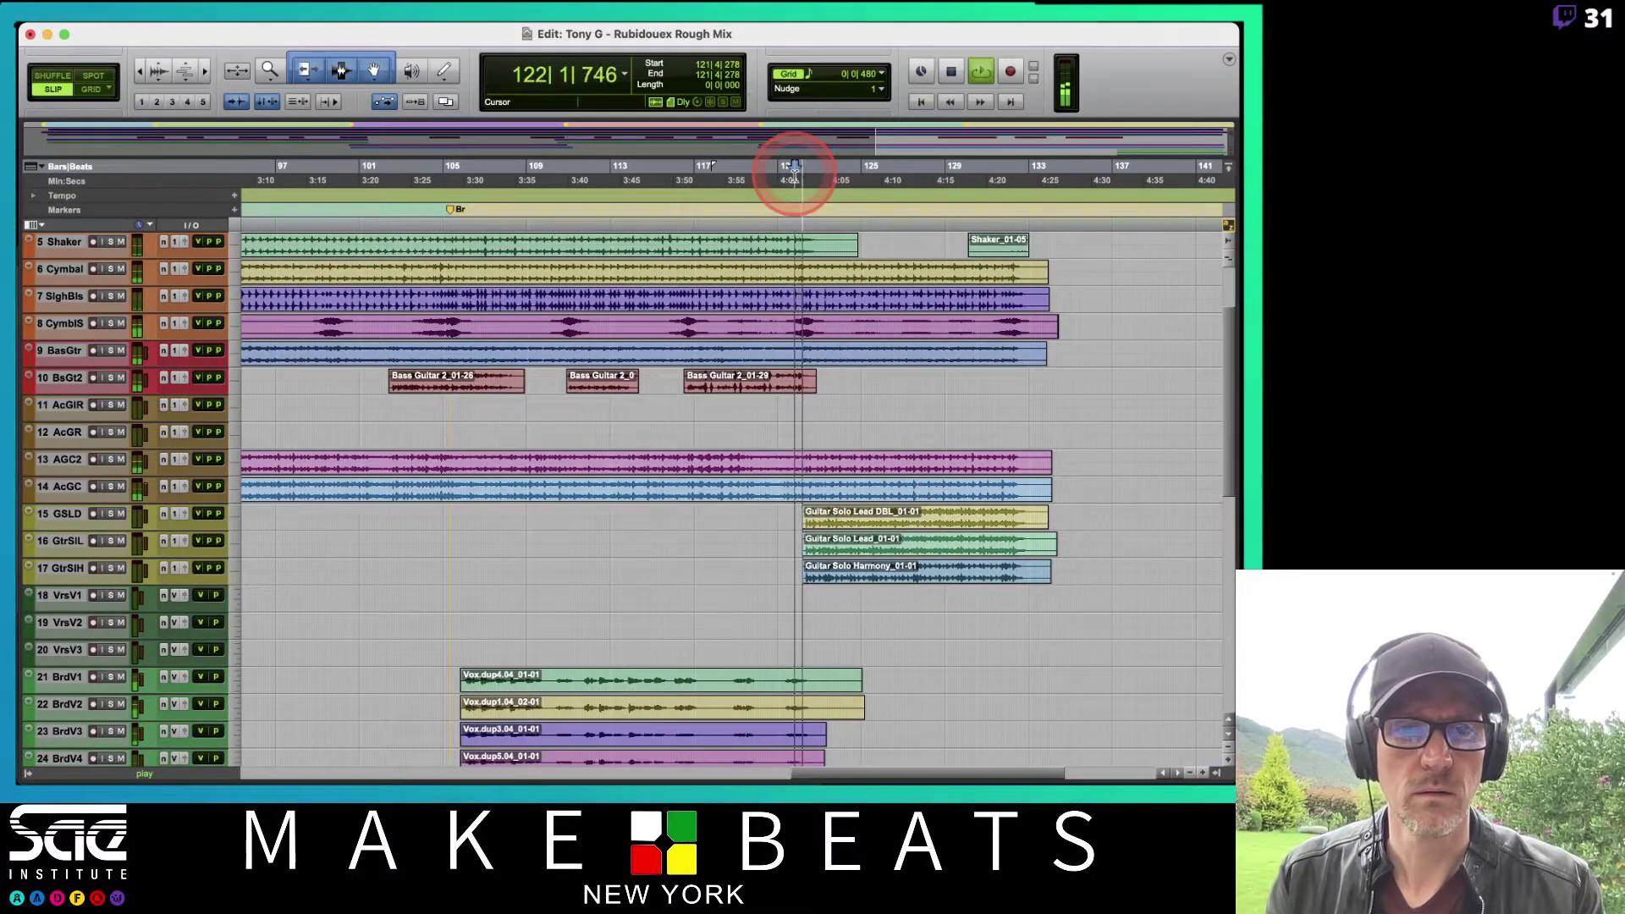
click(801, 177)
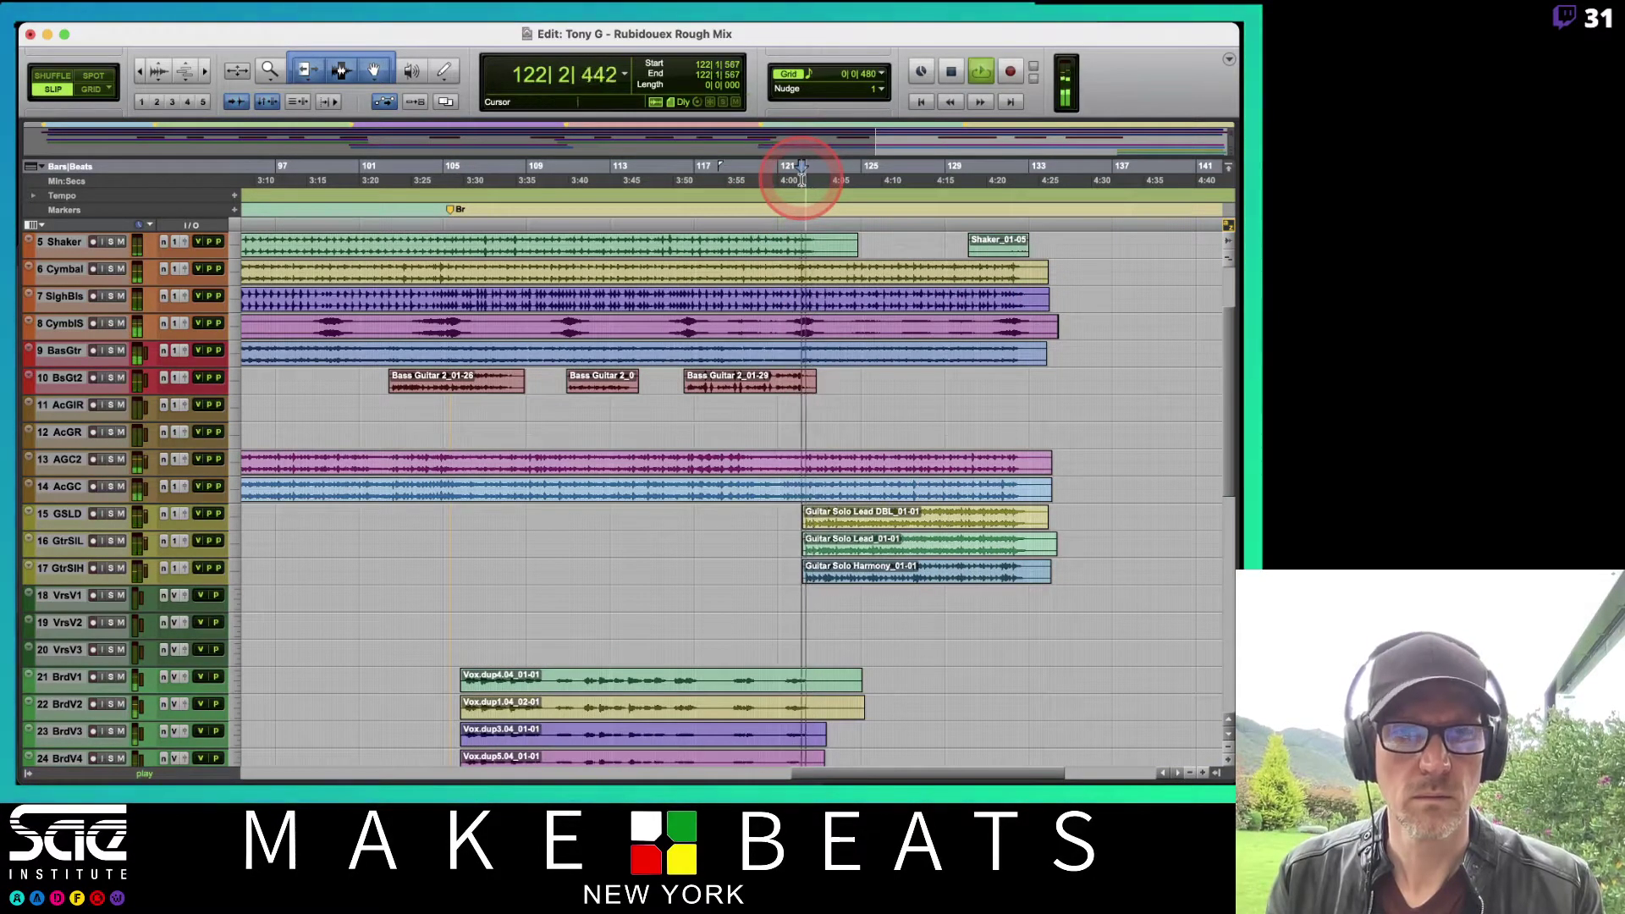
key(KP_Enter)
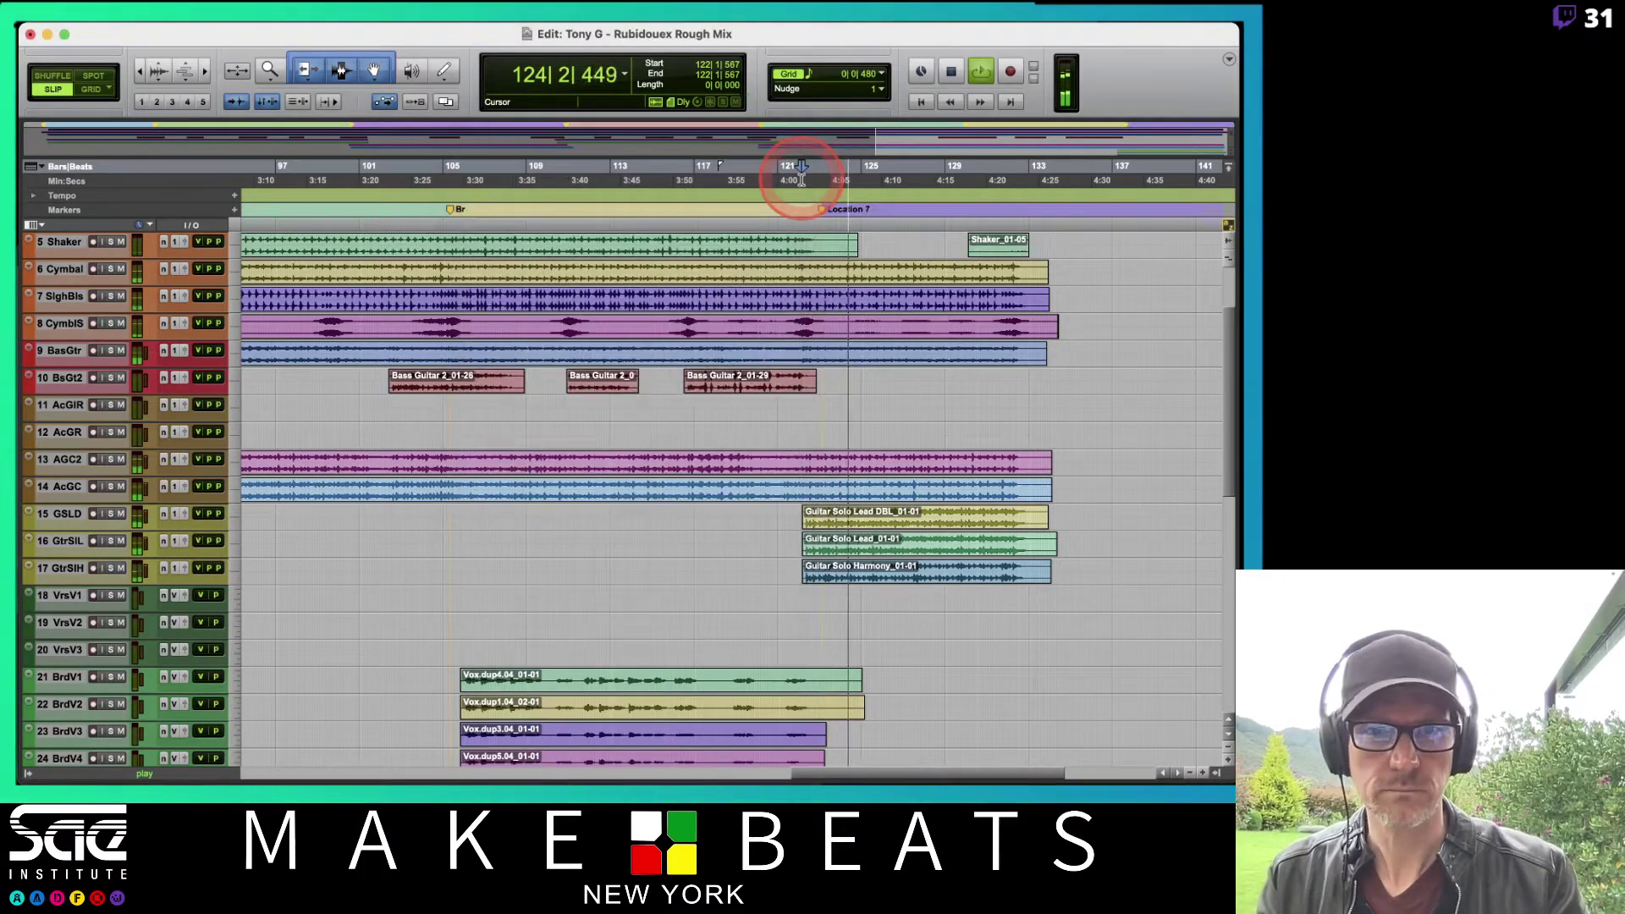
key(Return)
key(space)
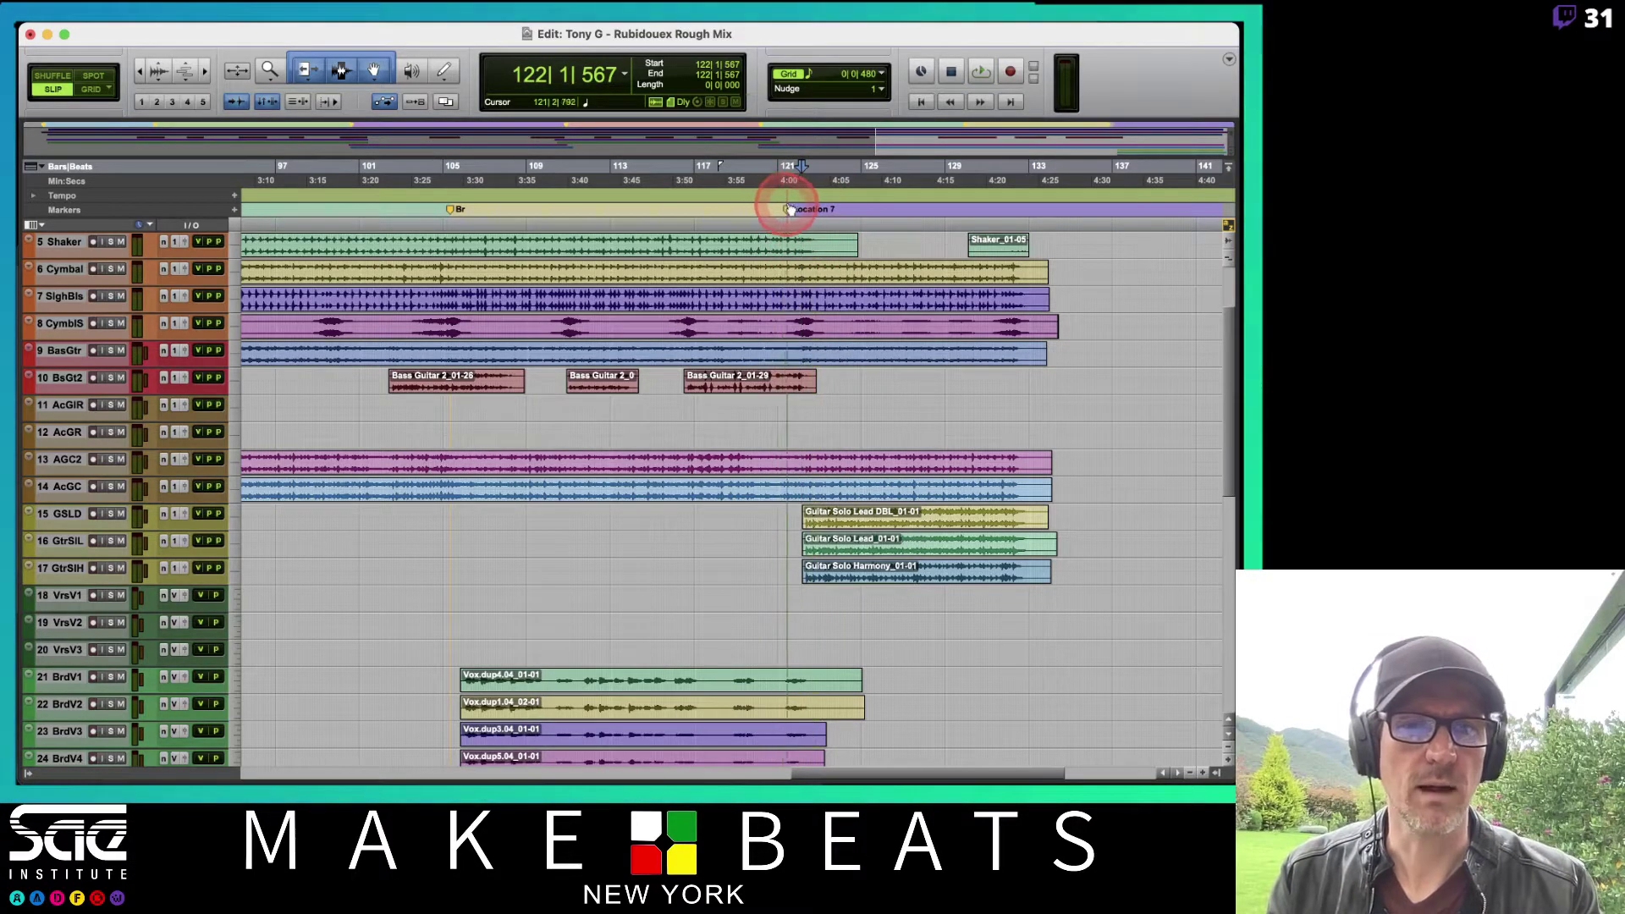
Step: Move the newest marker to the start of the guitar solo clips and rename it Gtr Solo
drag(800, 211, 807, 215)
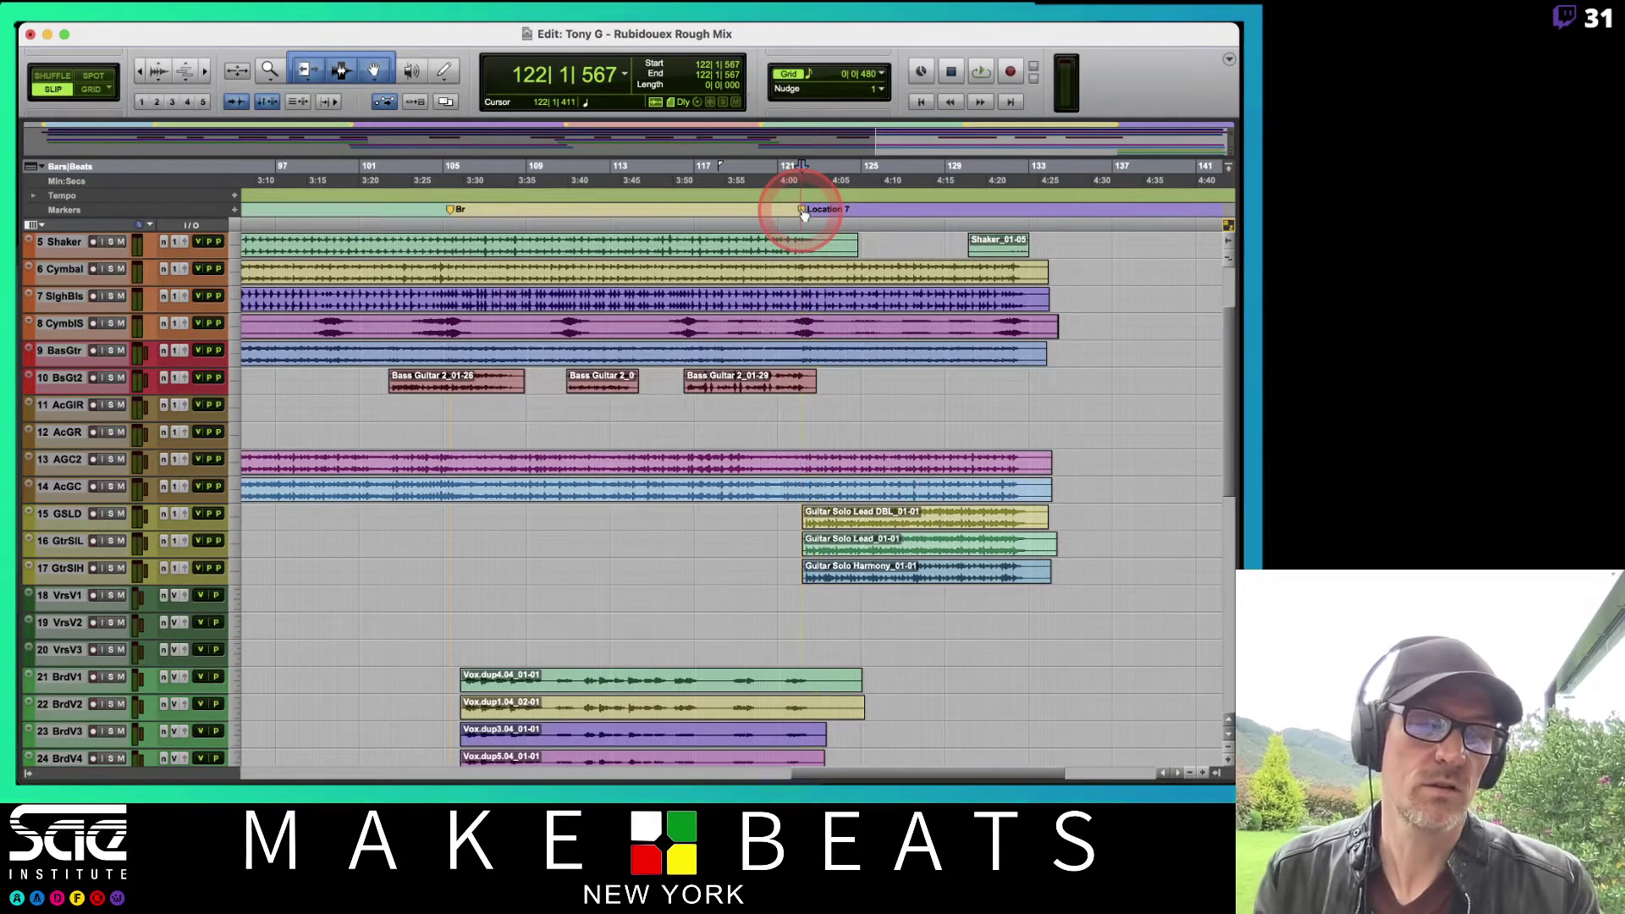
double_click(804, 211)
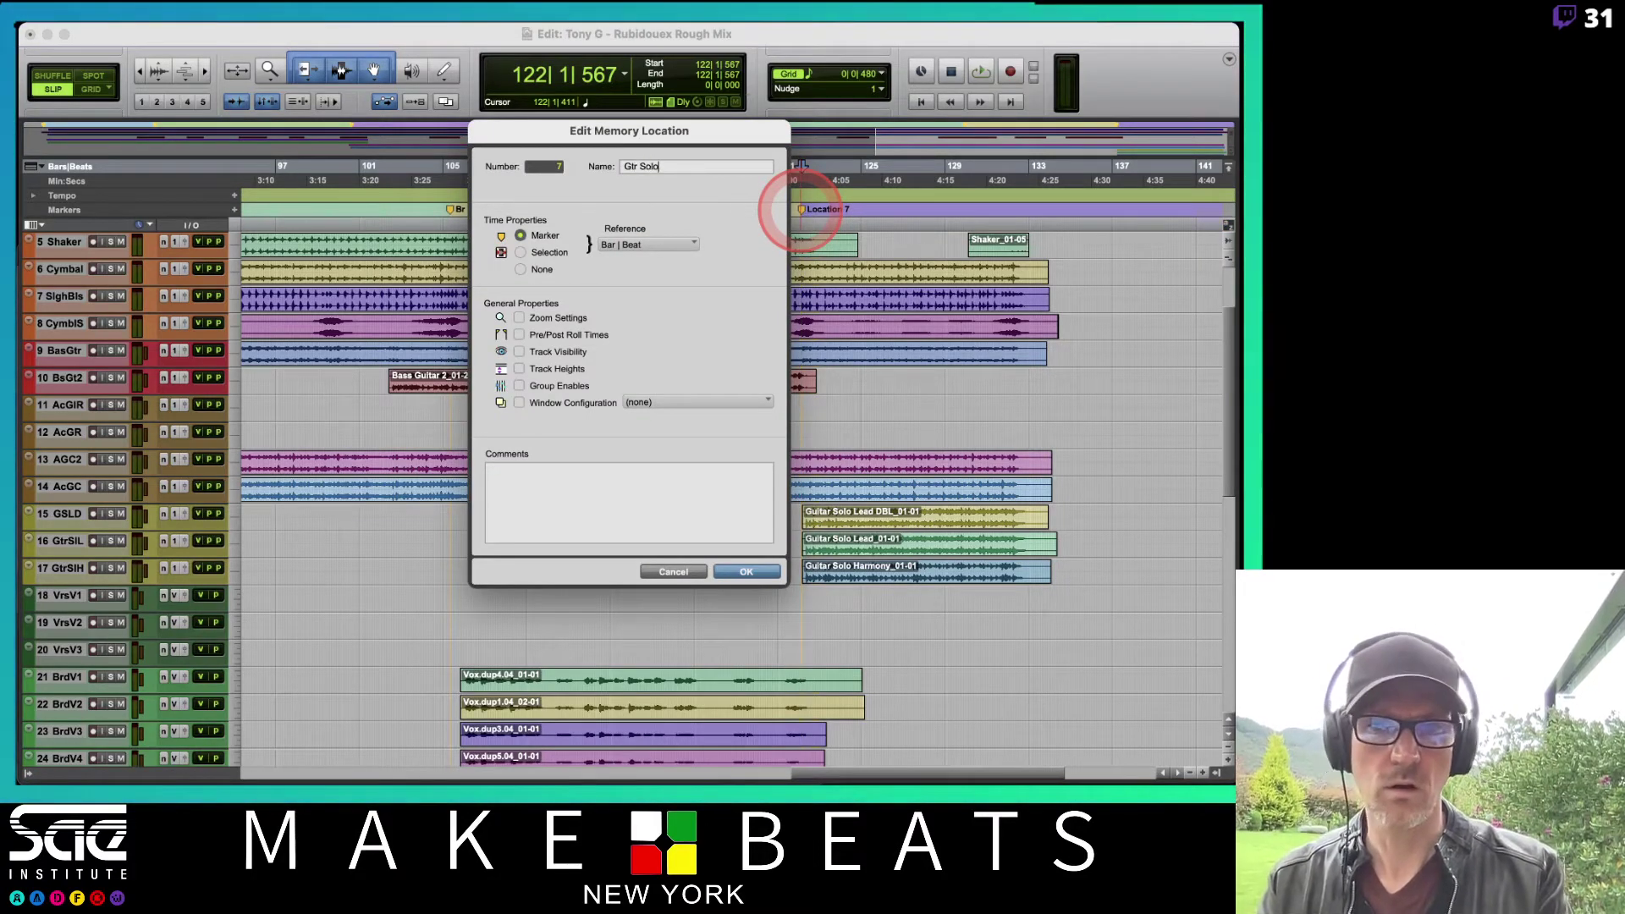
key(Return)
Step: Audition the song's ending from 131|2|652, near the end of the guitar solo clips
scroll(1156, 376, down, 10)
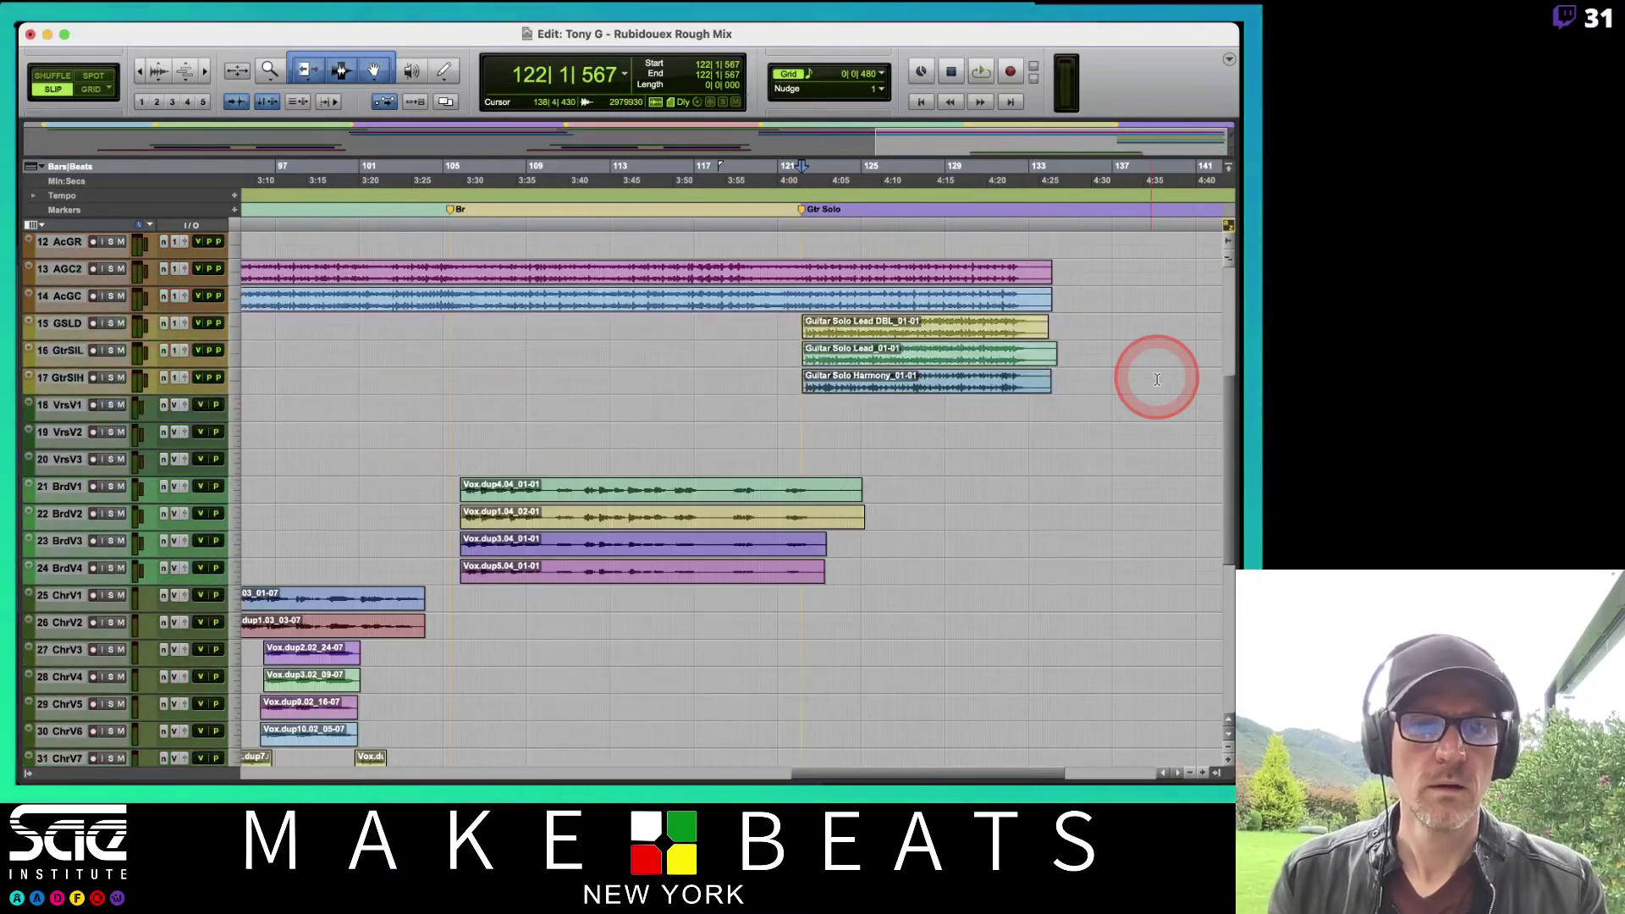
scroll(1157, 379, up, 12)
scroll(1157, 379, up, 2)
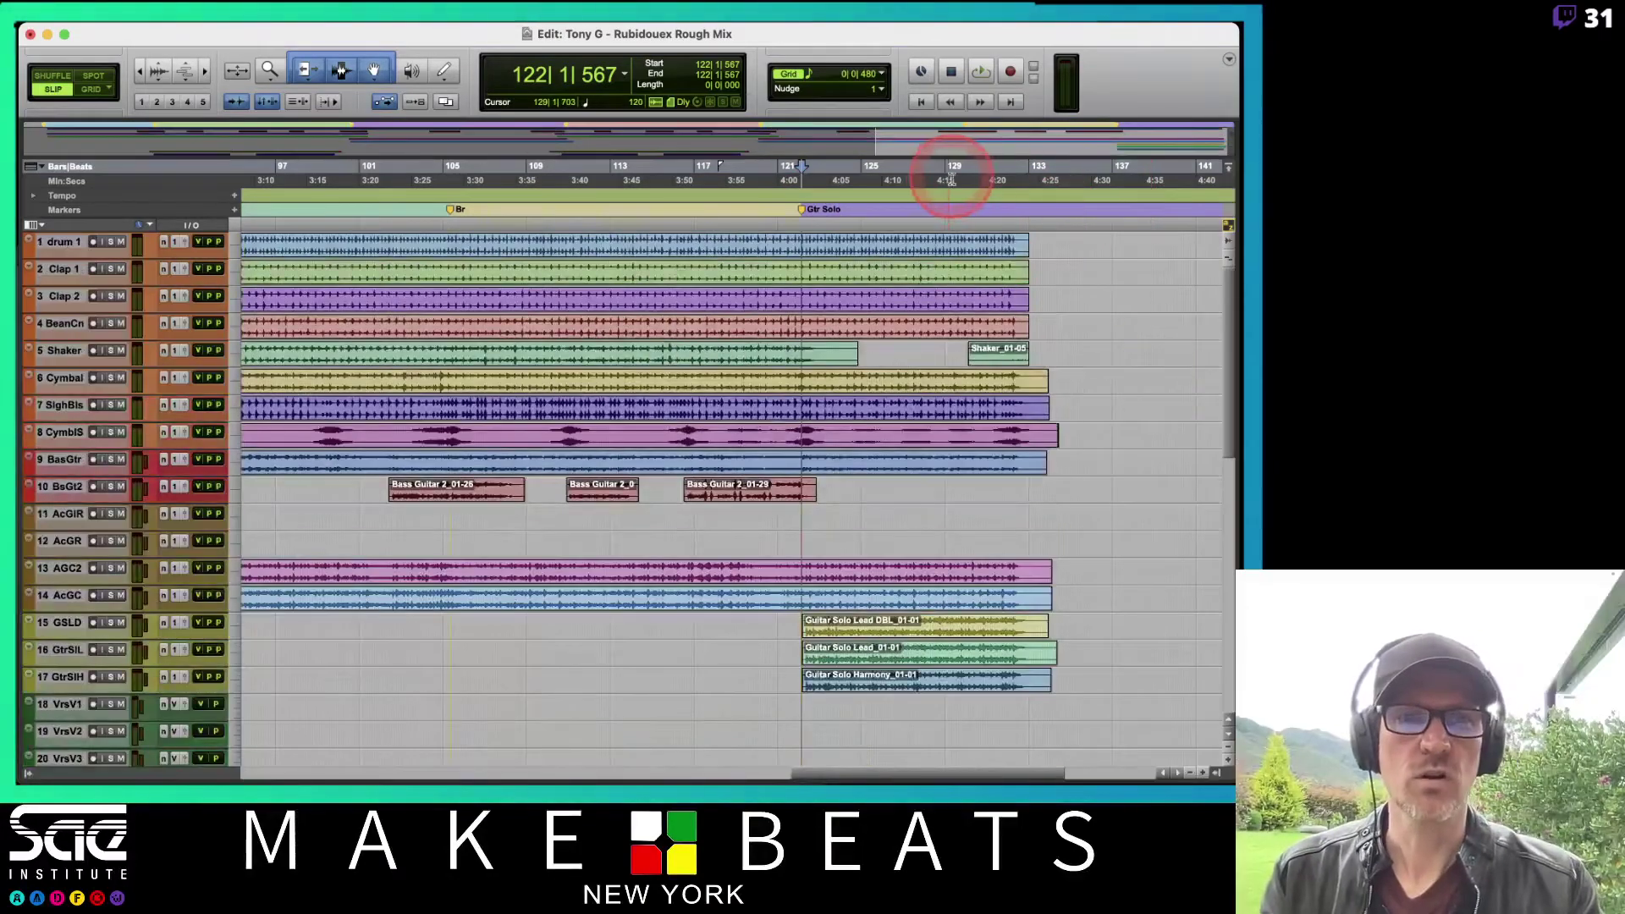
click(997, 167)
key(space)
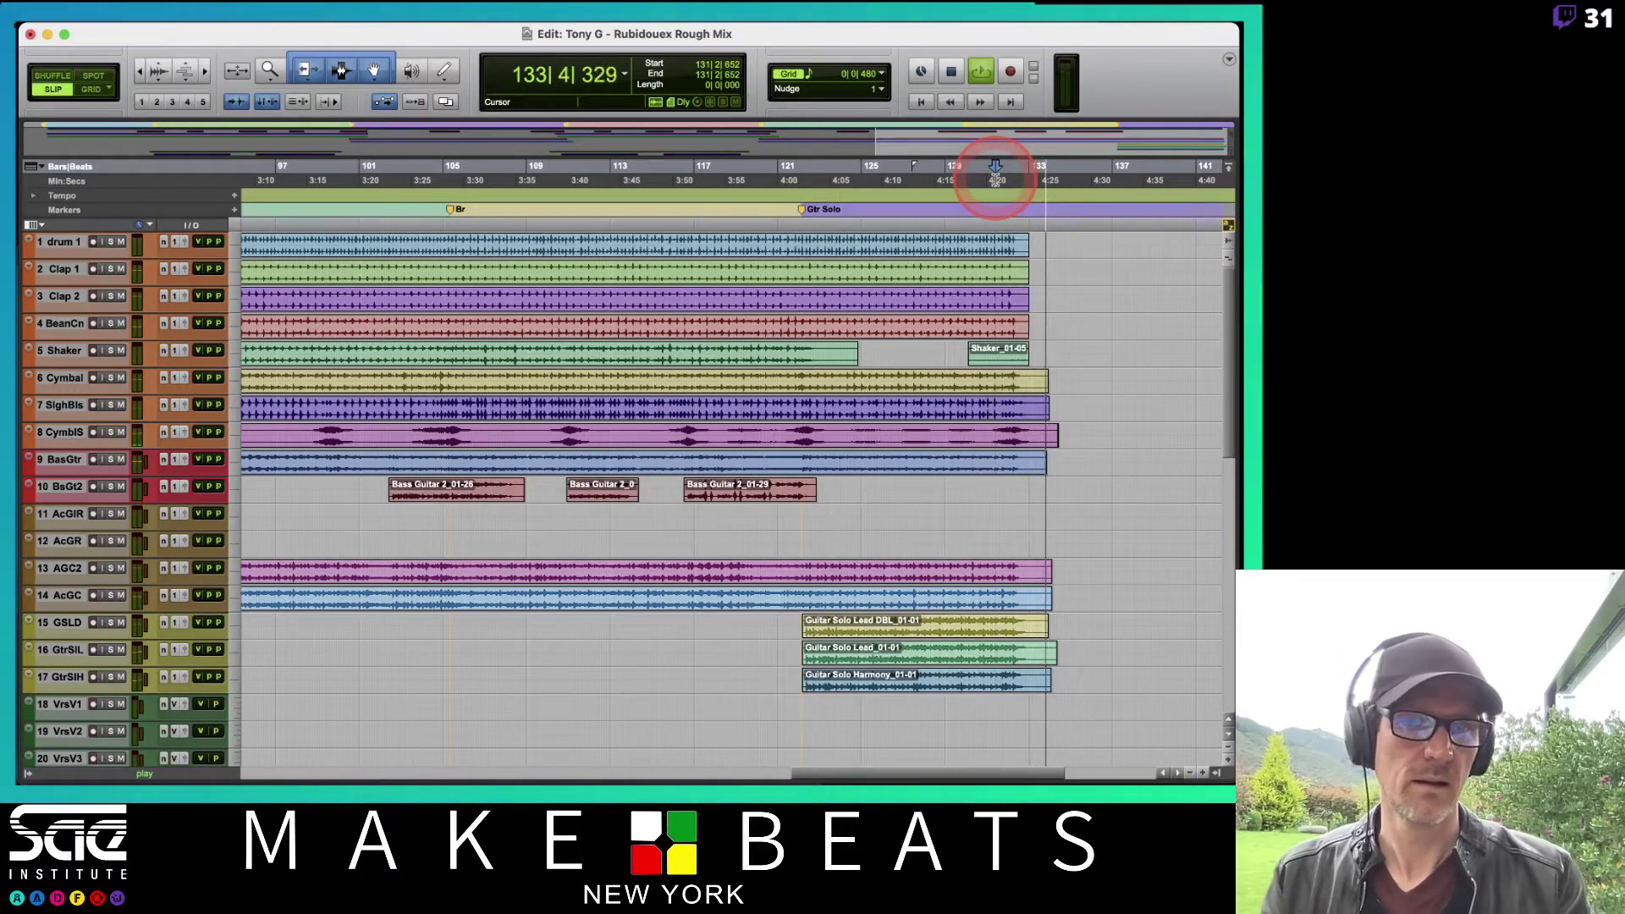
key(space)
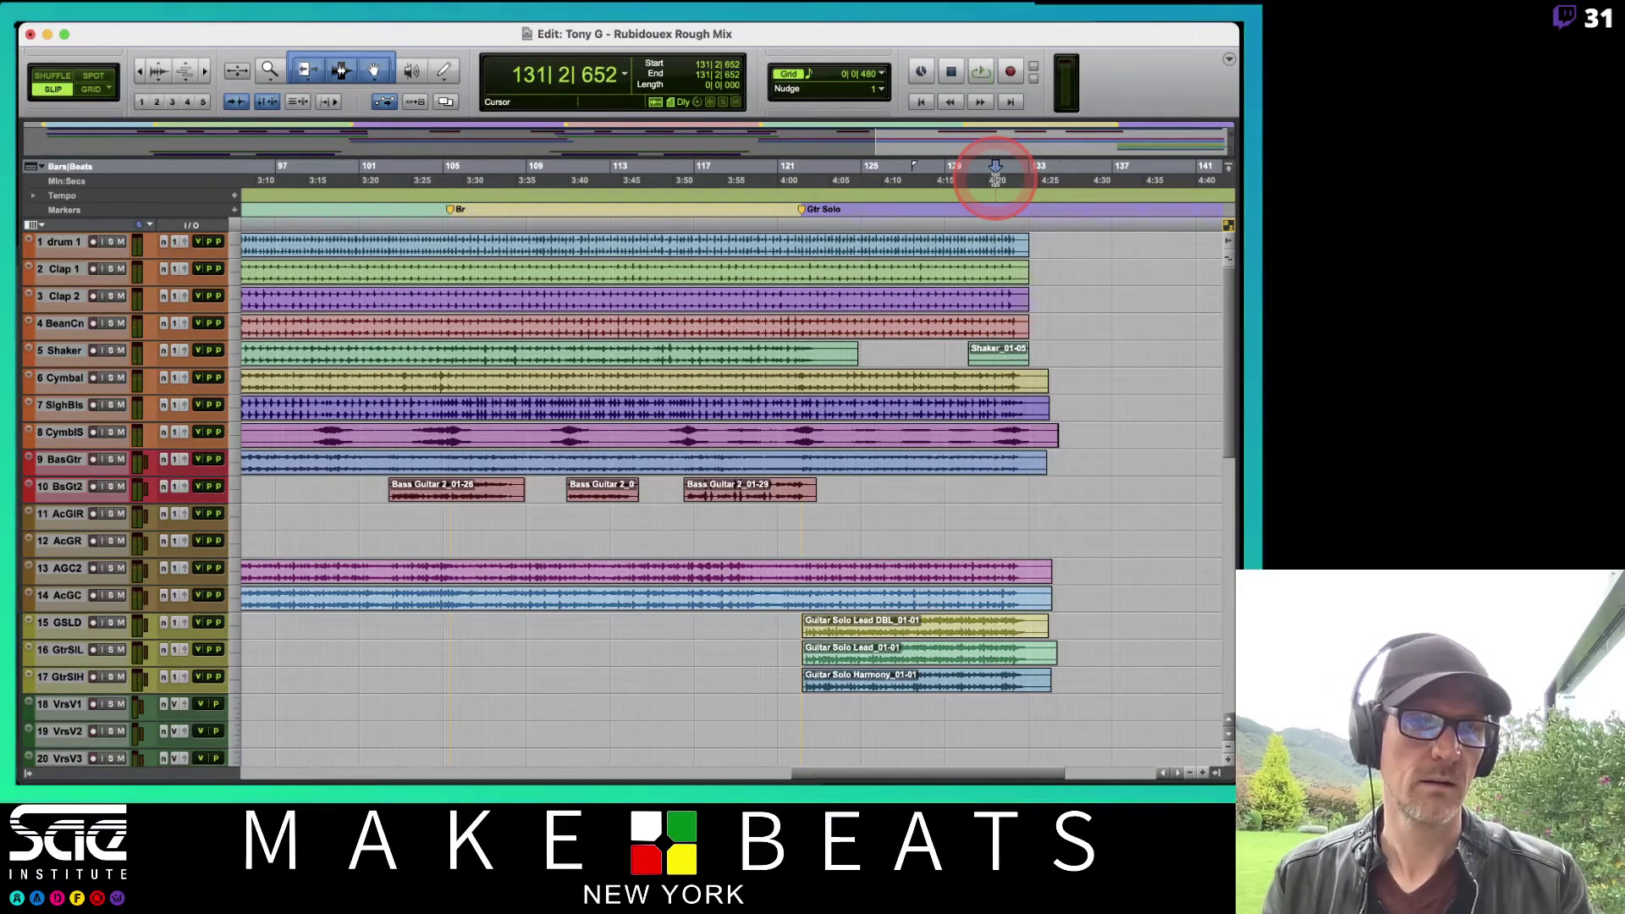
Step: Add a marker named End at 131|2|652 and move it to just past the end of the longest clips
key(KP_Enter)
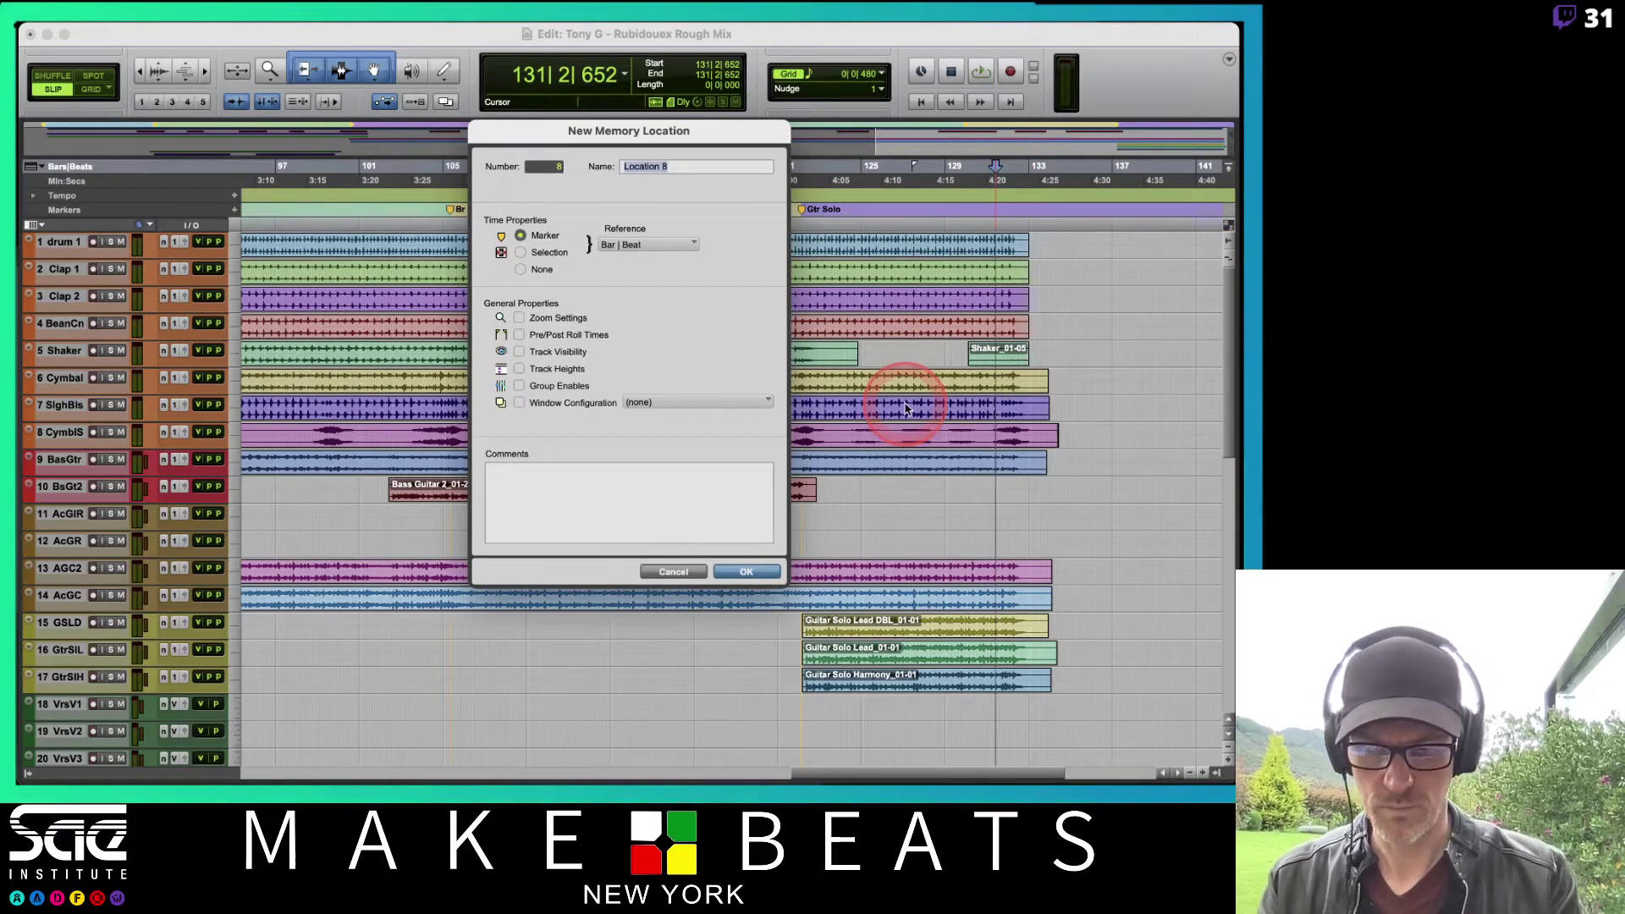
text(O)
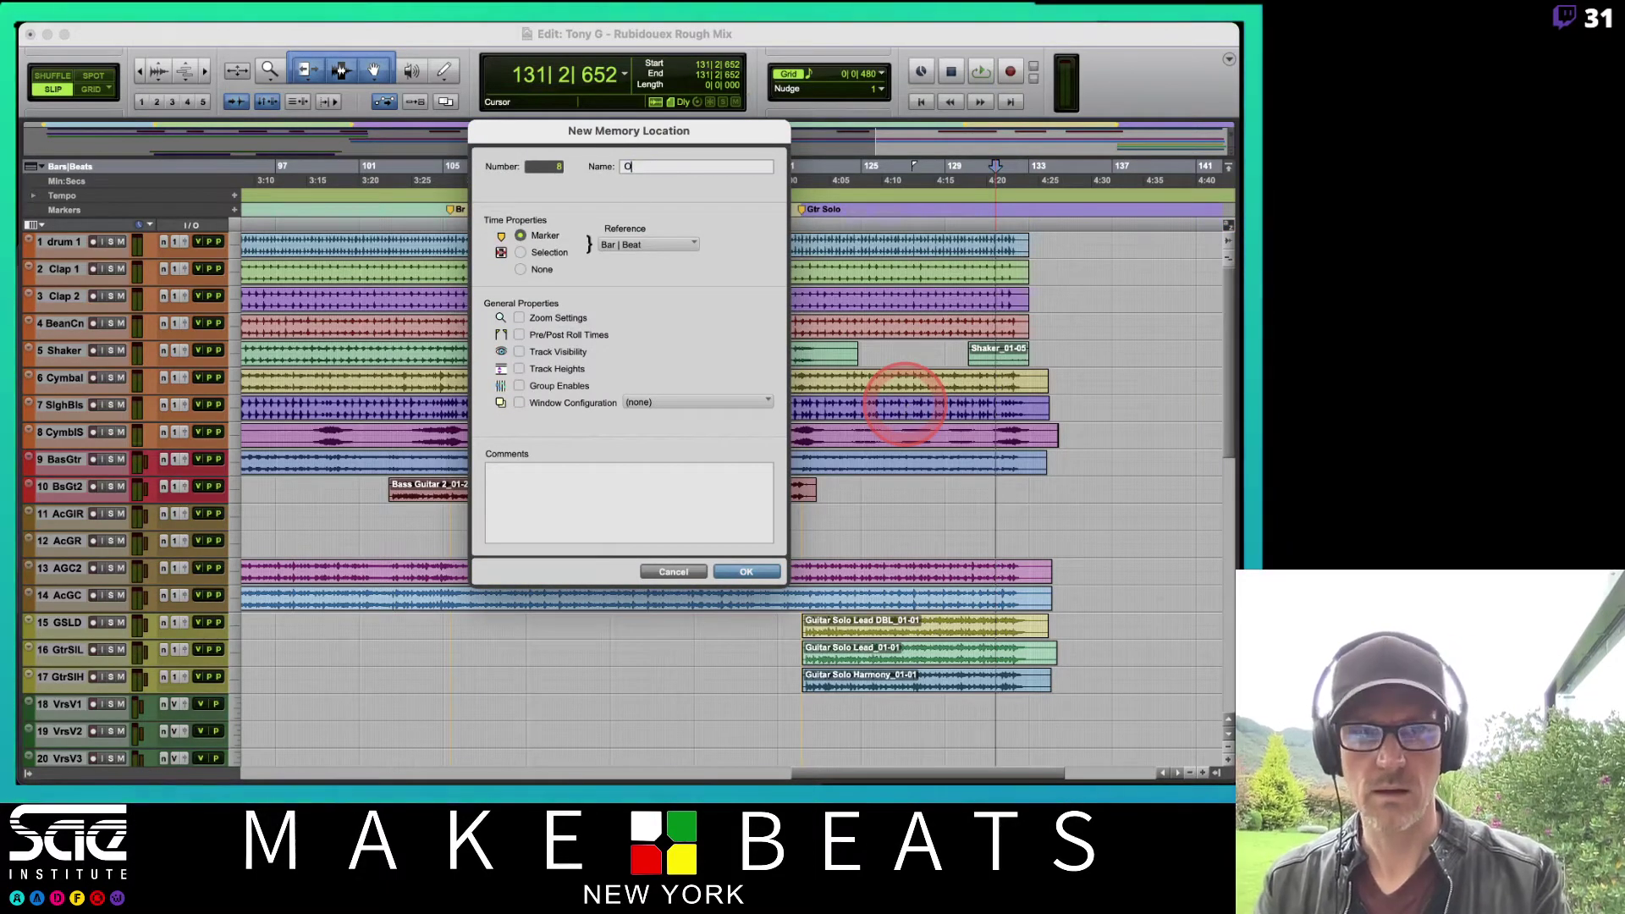
key(Return)
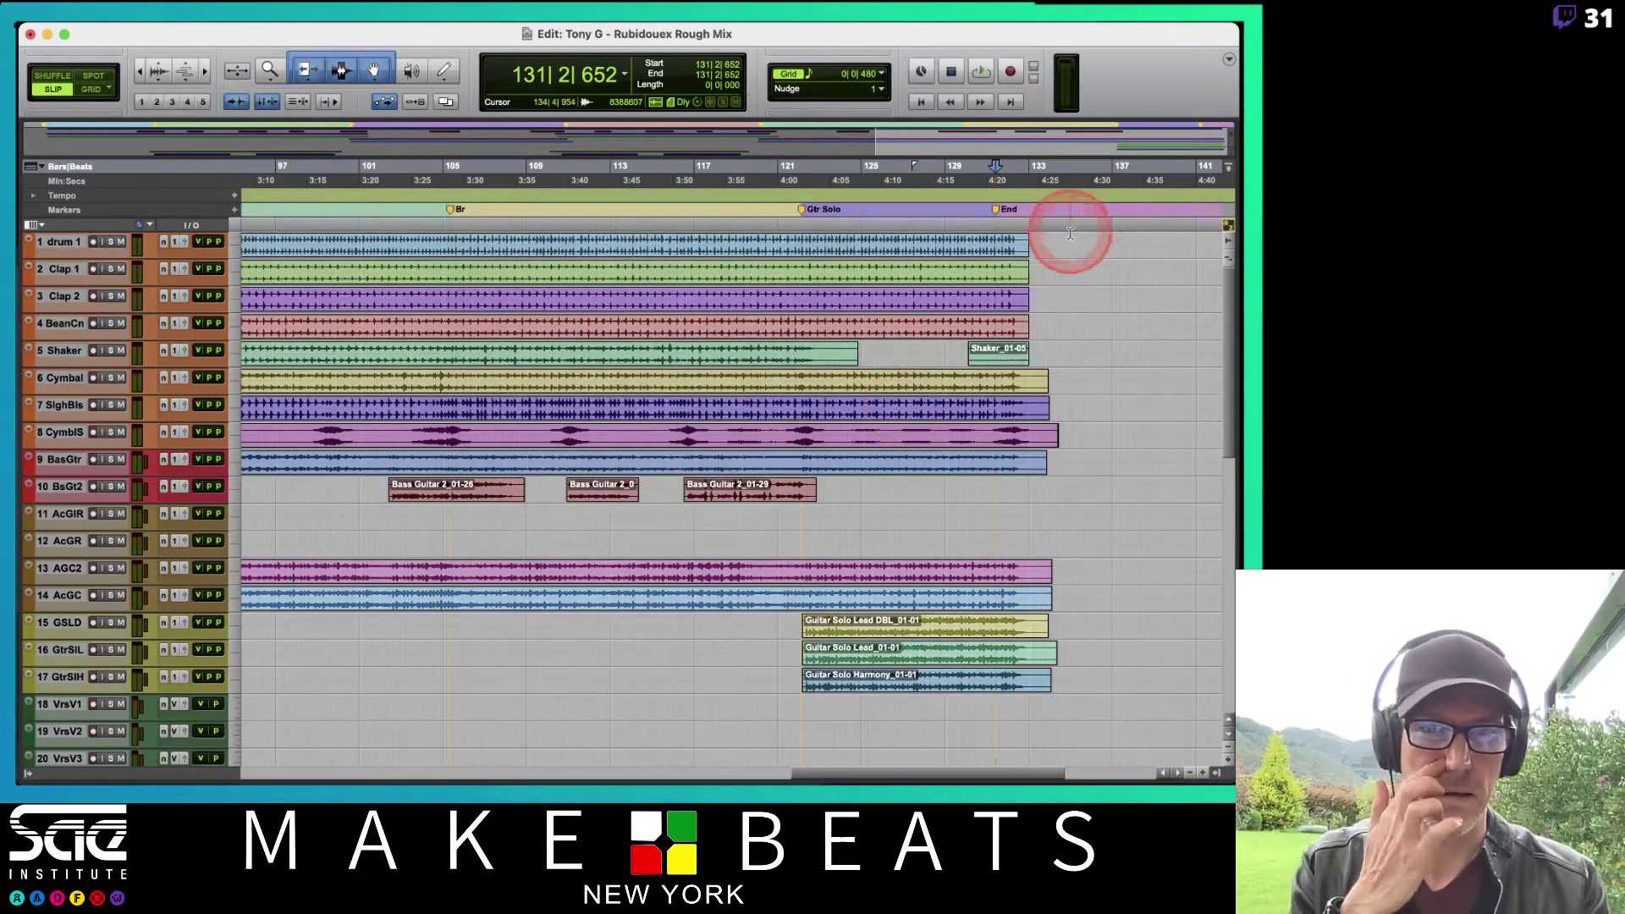
drag(1000, 213, 1063, 227)
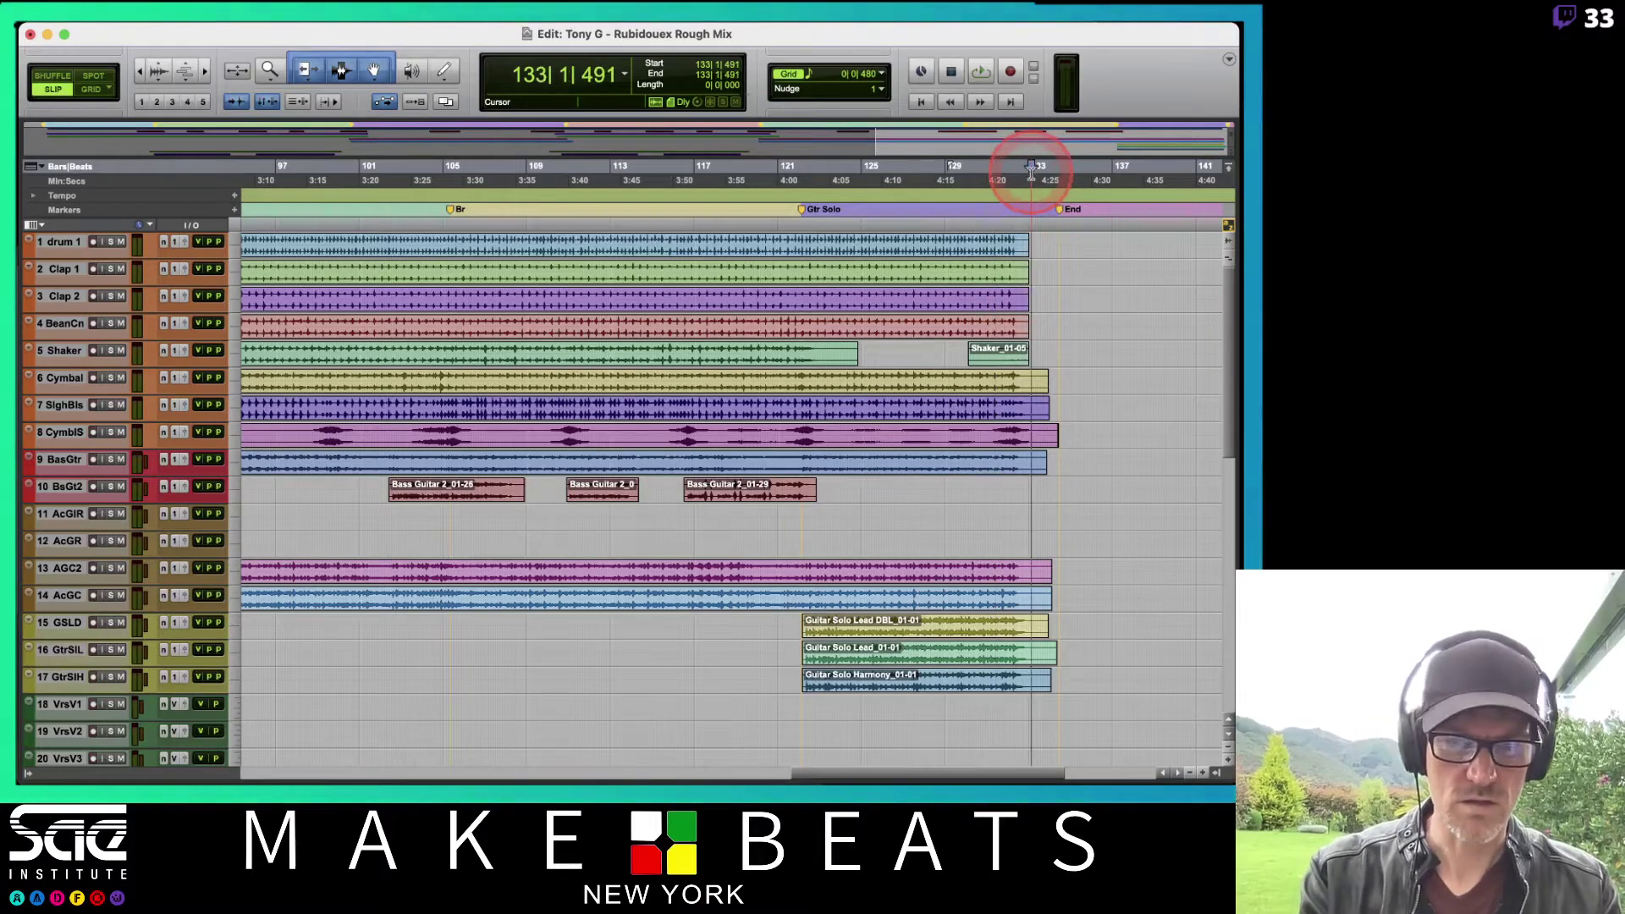
Step: Create fade-outs from 133|1|052 to the clip ends on the drum, percussion, cymbal and guitar tracks, leaving out the bass guitar
key(t)
key(t)
key(t)
key(t)
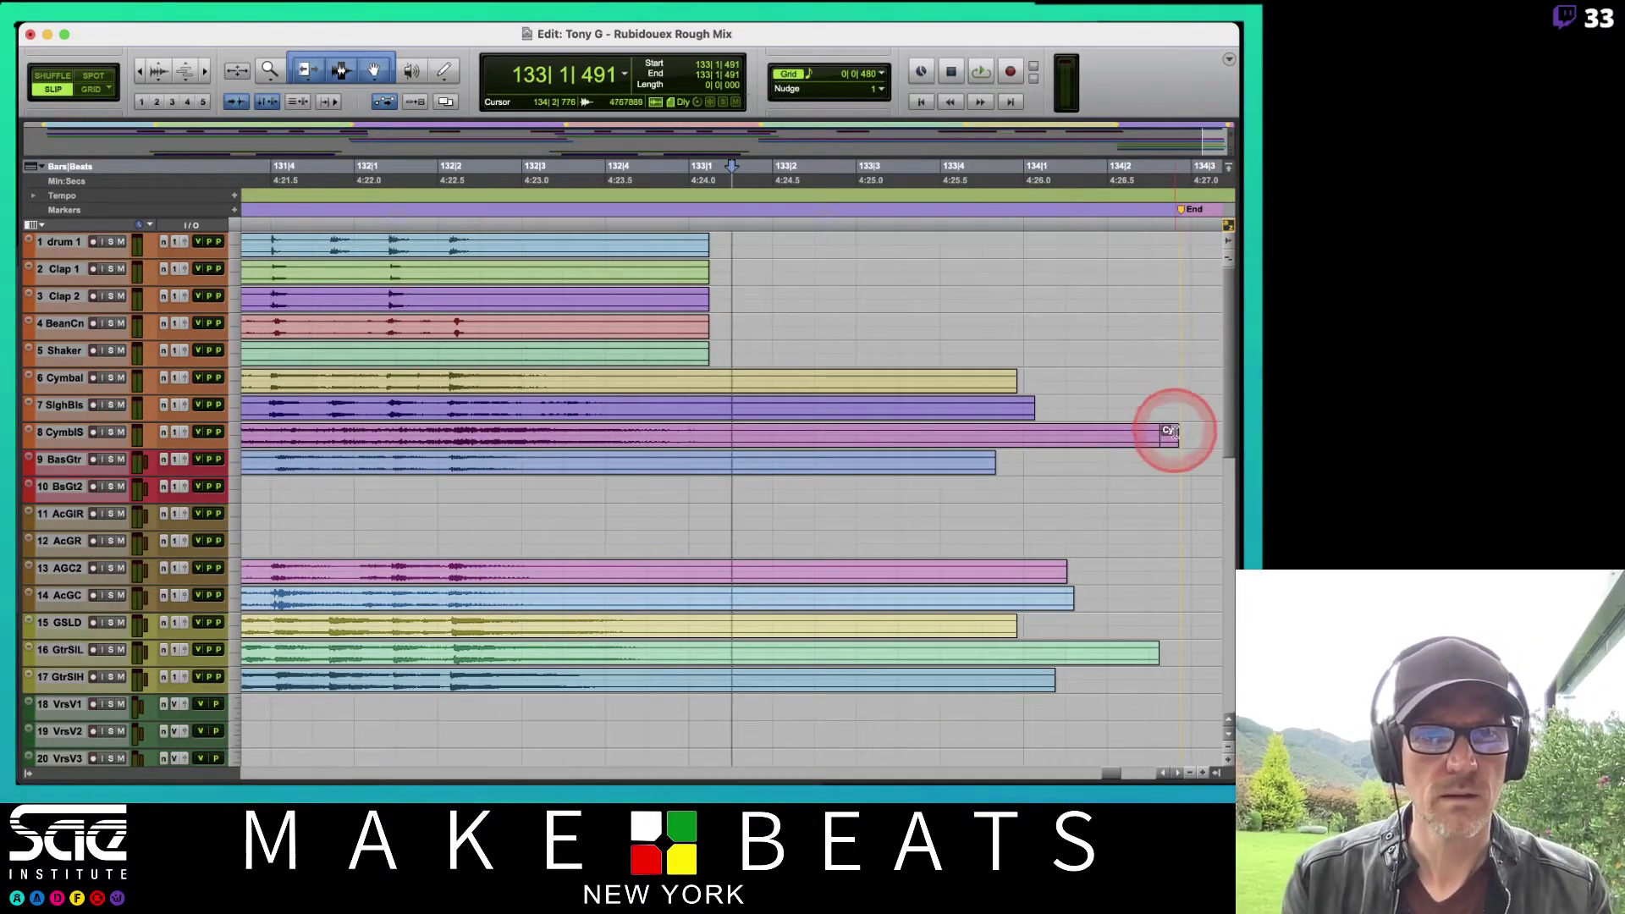
click(1169, 434)
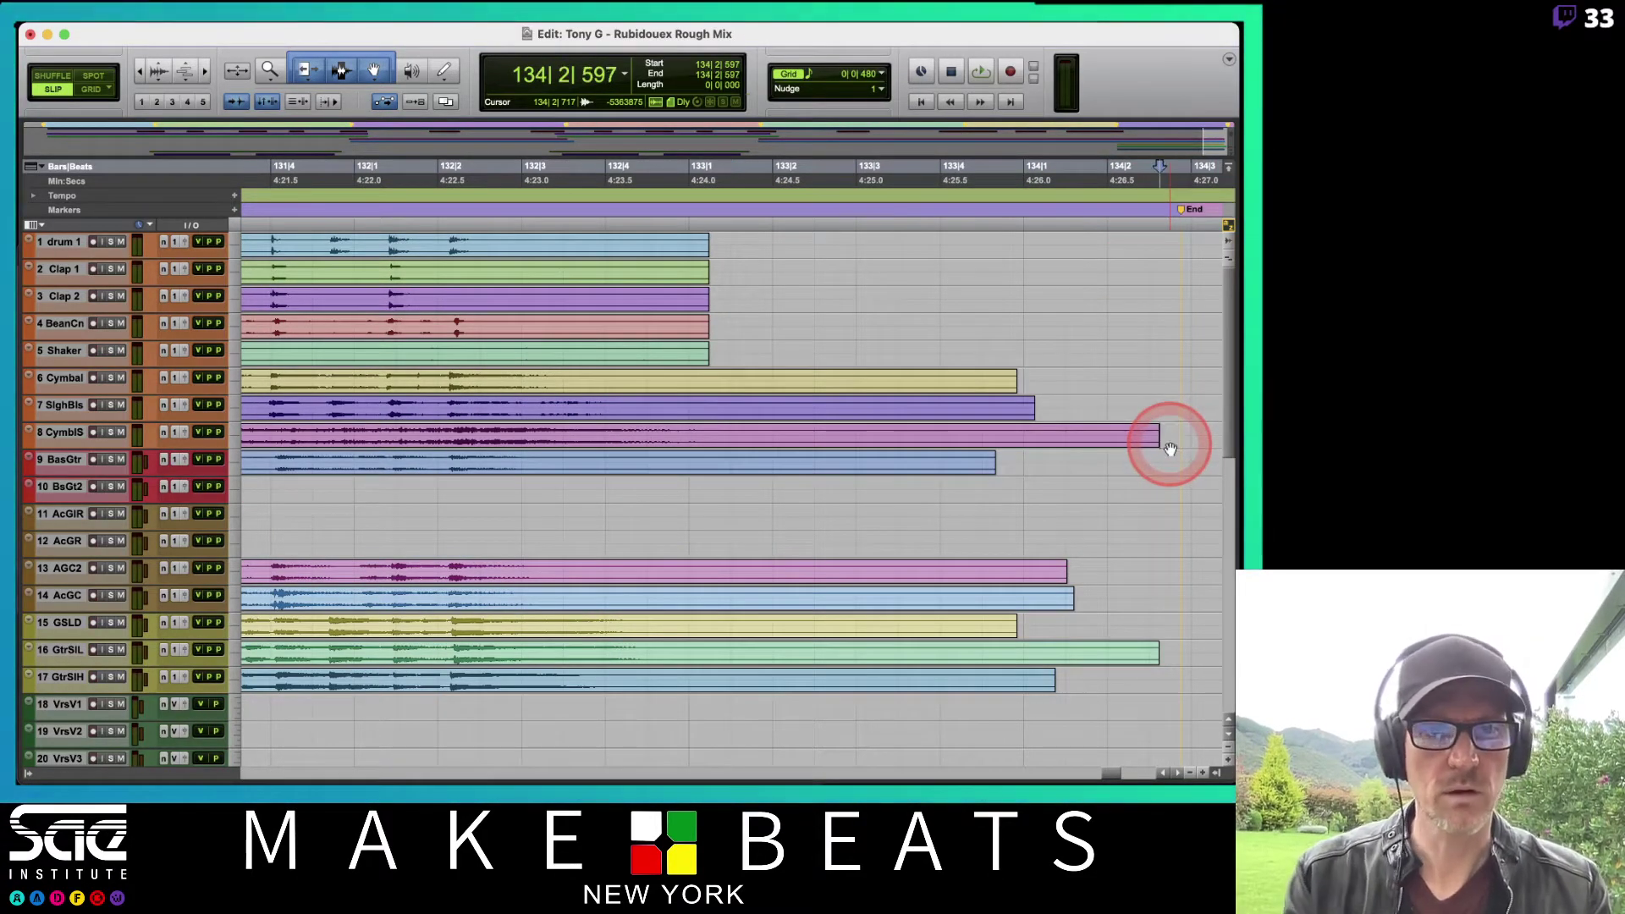
drag(1173, 430, 686, 235)
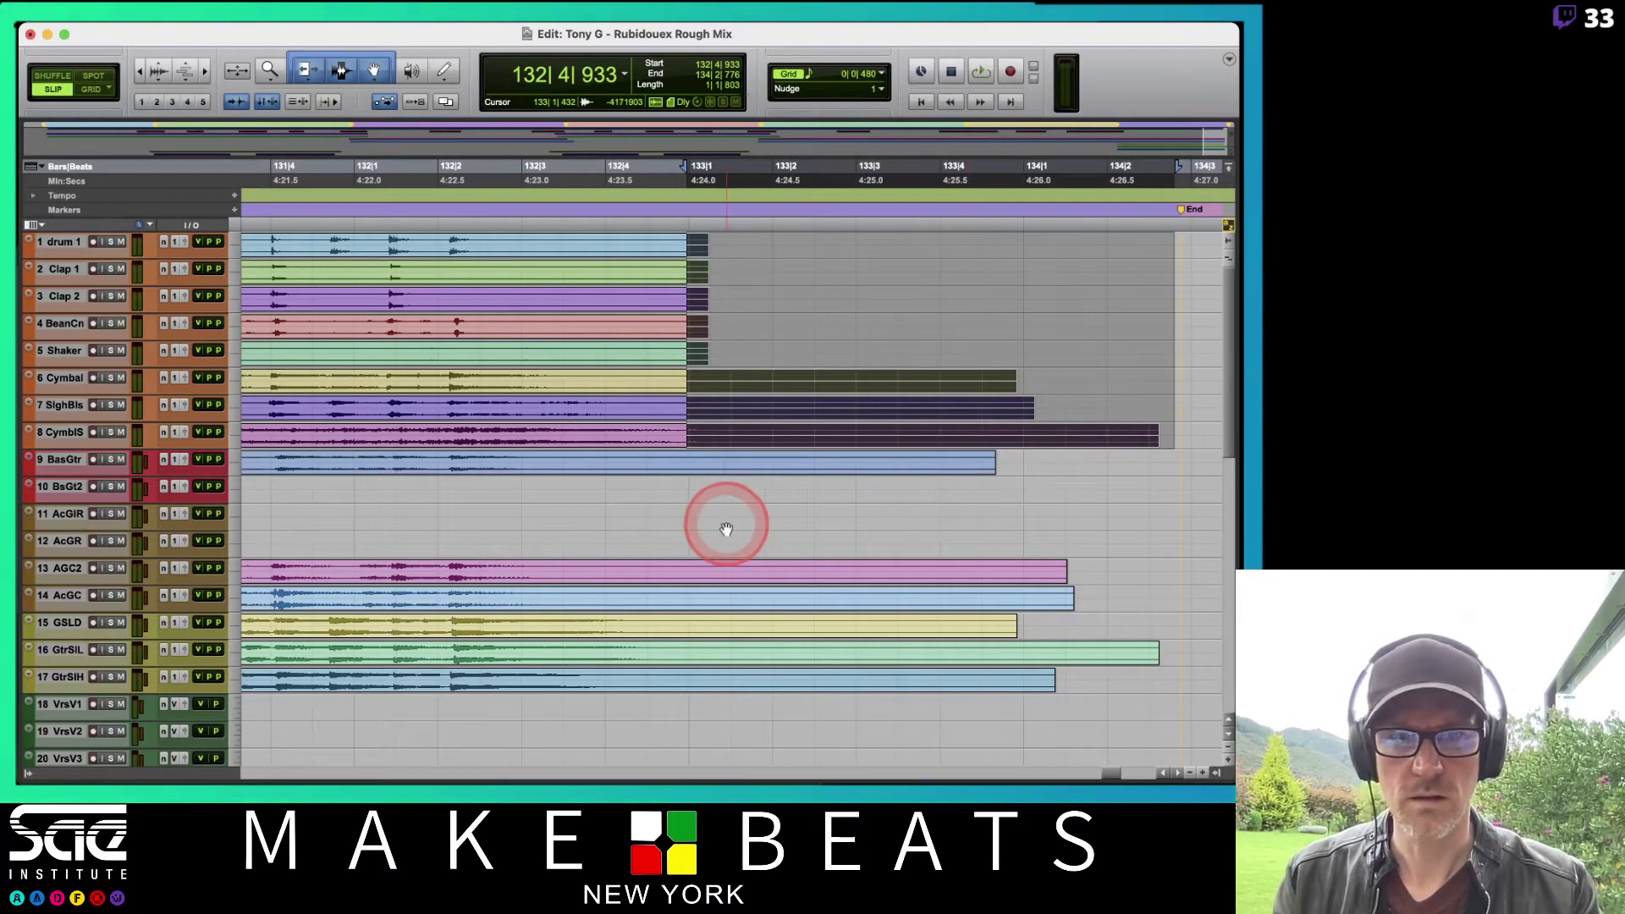
drag(689, 507, 693, 554)
scroll(694, 554, left, 10)
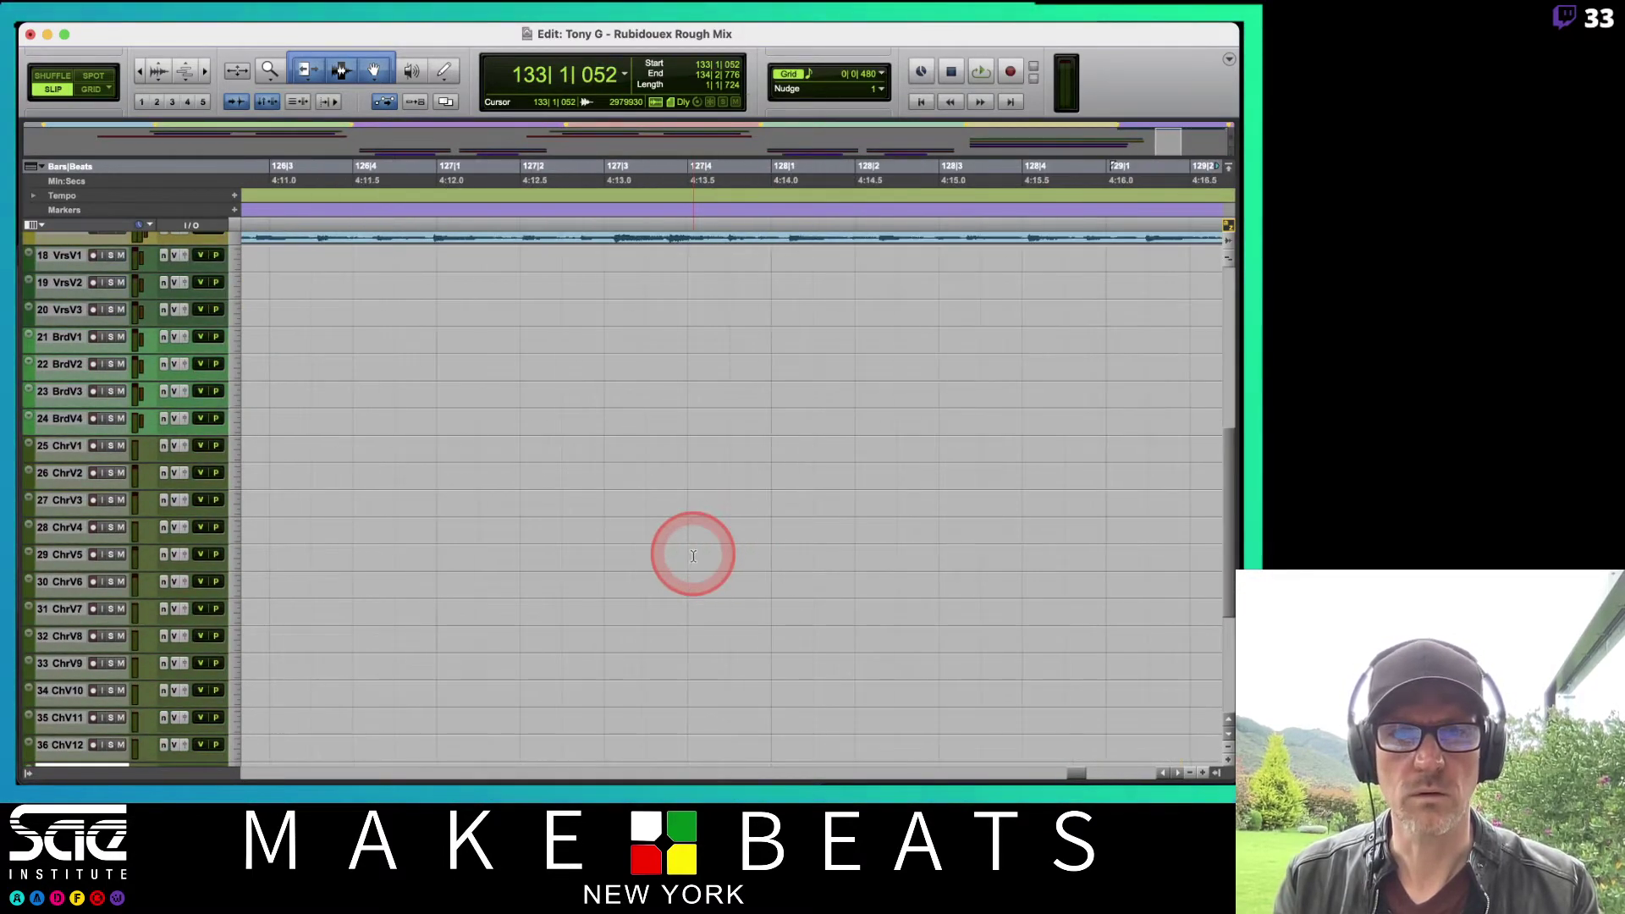
scroll(929, 592, right, 10)
scroll(929, 595, up, 10)
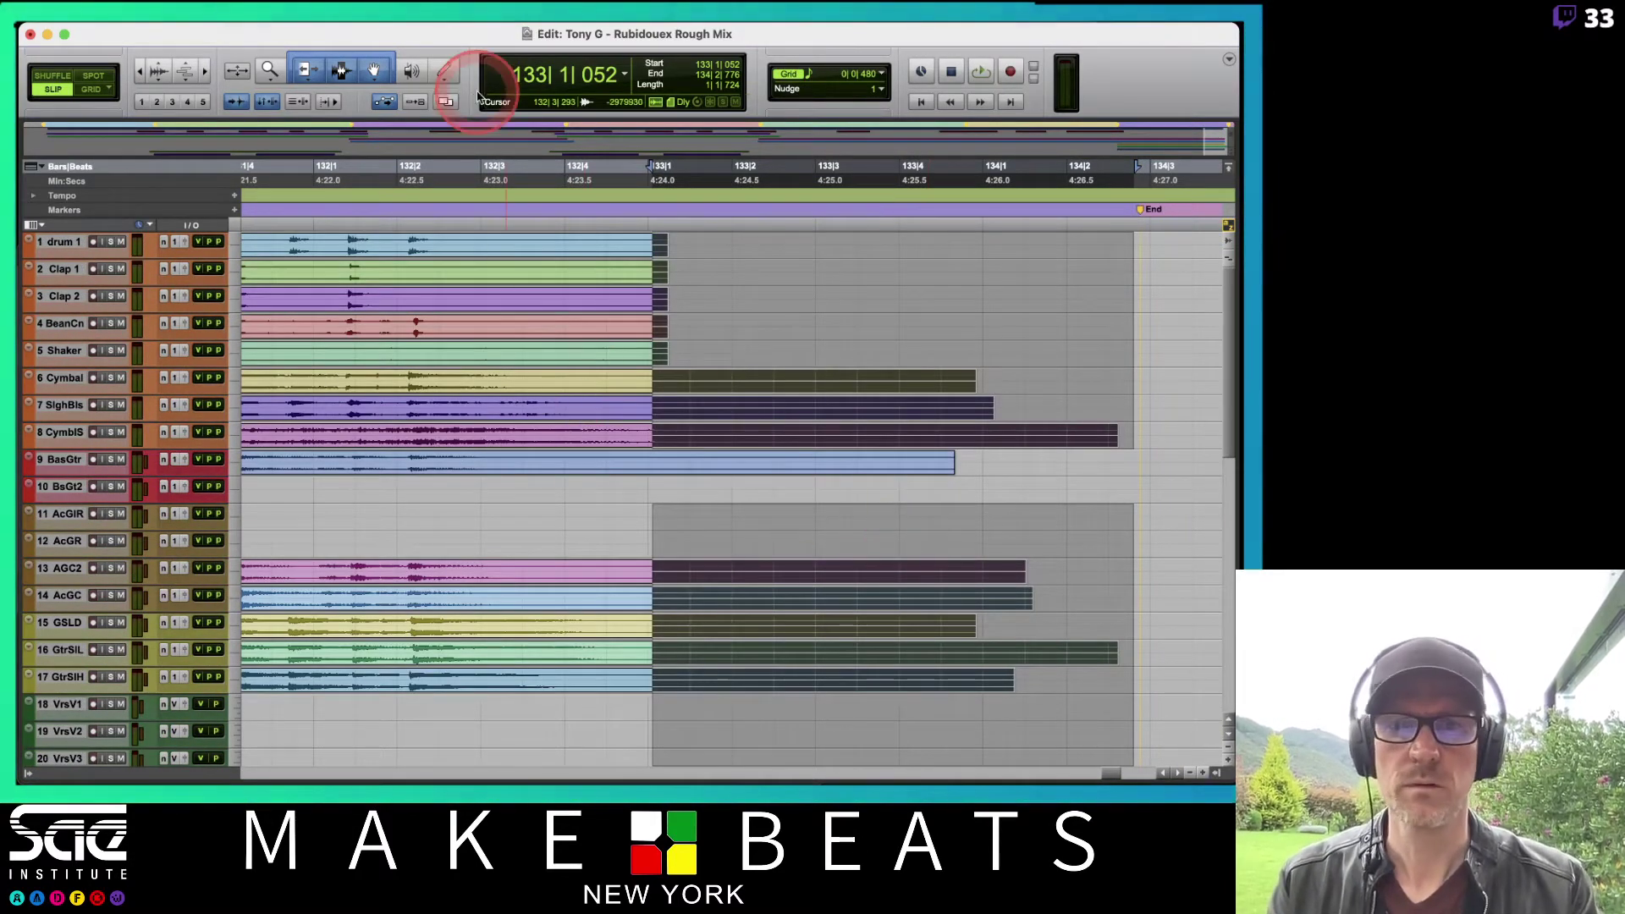
key(super+f)
click(767, 504)
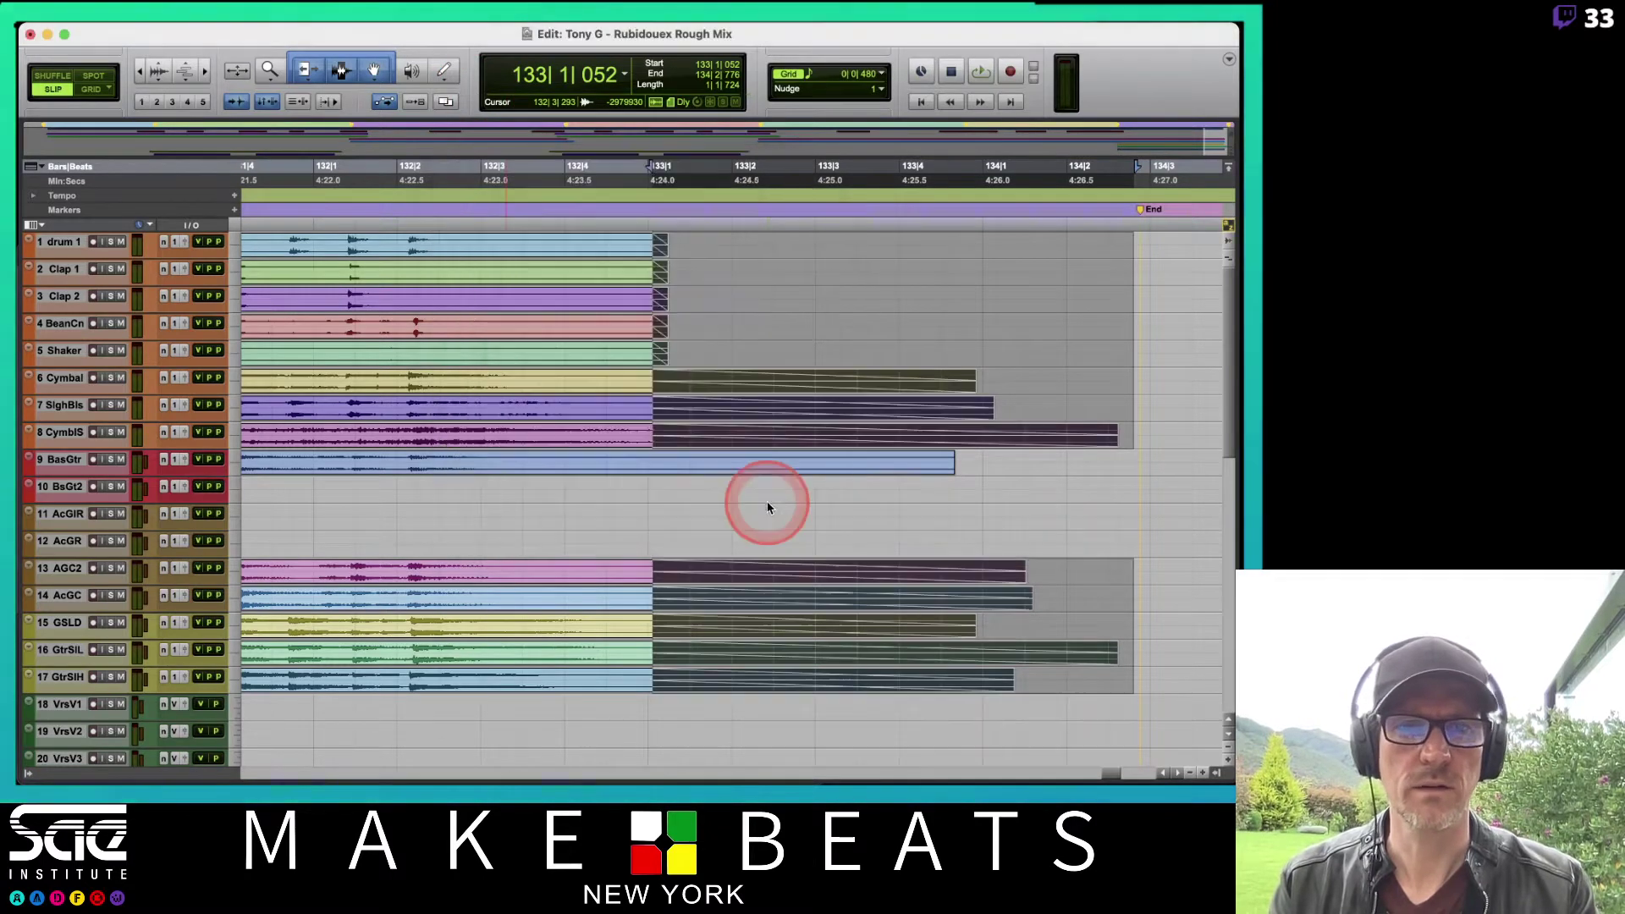
Step: Audition the faded ending from 131|4|664
click(288, 177)
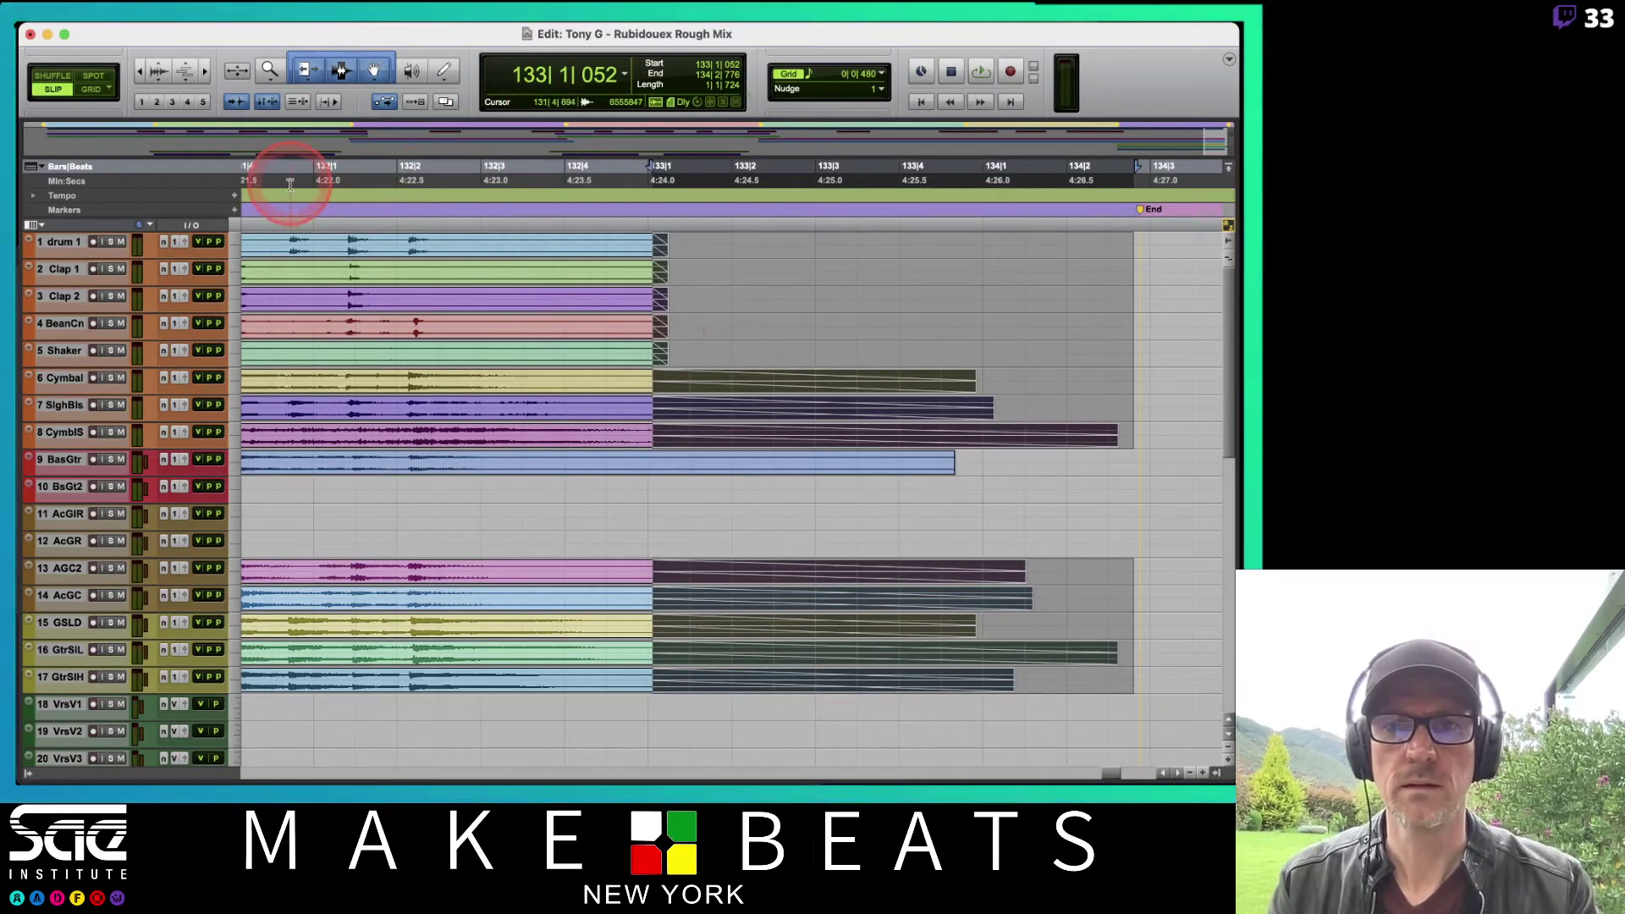
key(space)
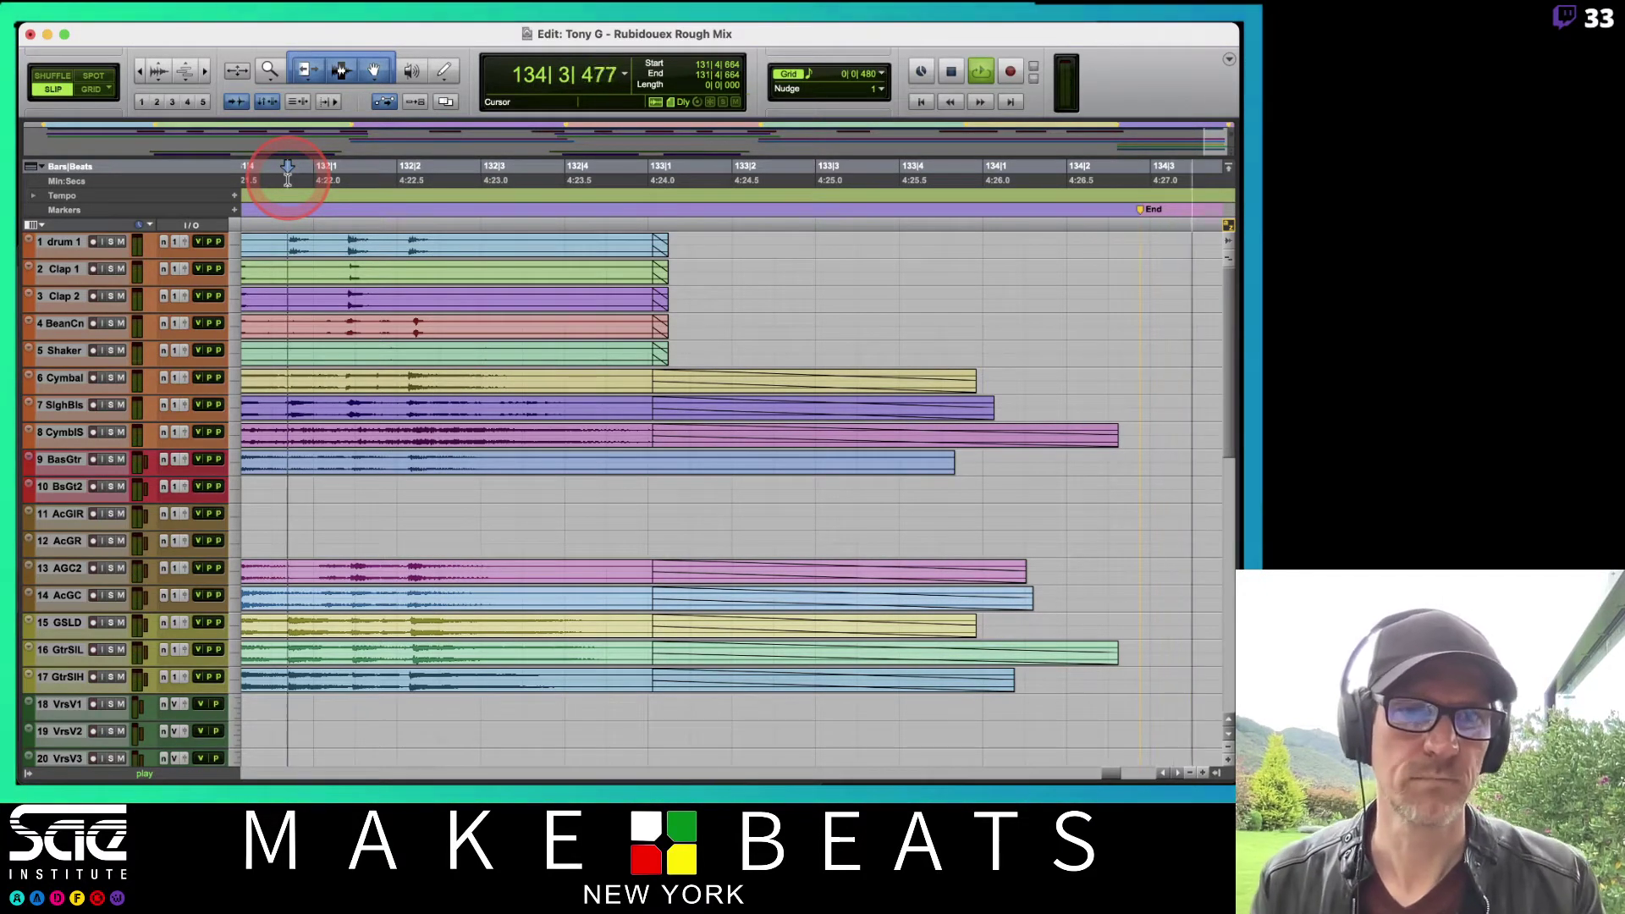
key(space)
click(622, 225)
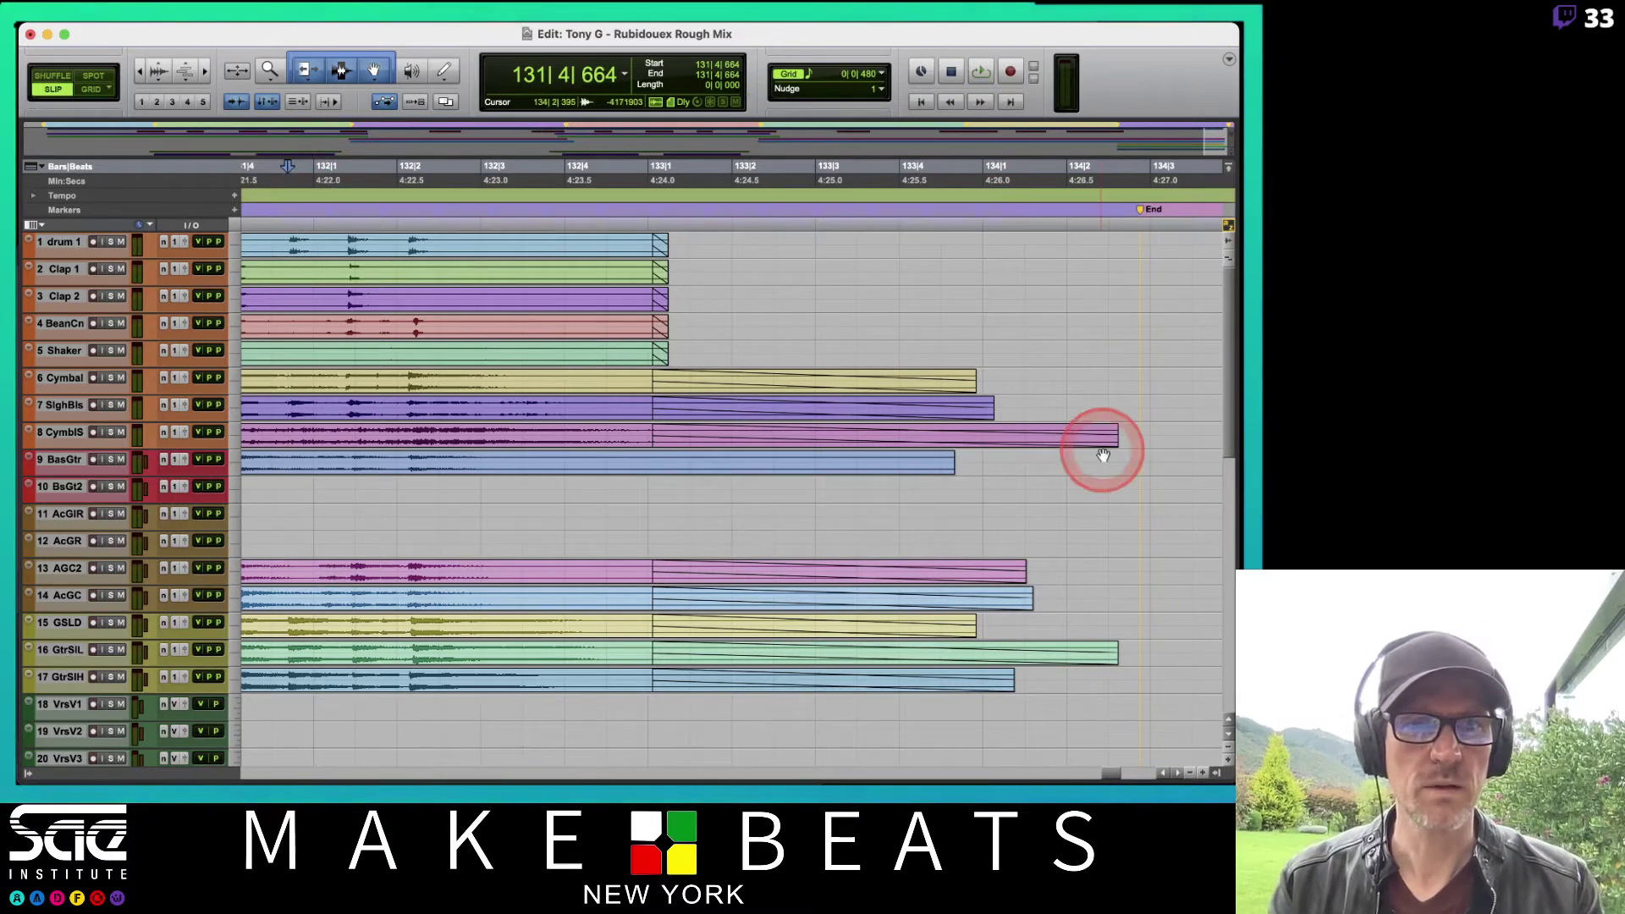
Step: Cut off the clip tails after 133|3|894 on all tracks and move the End marker to just past the new clip ends
drag(1109, 431, 987, 435)
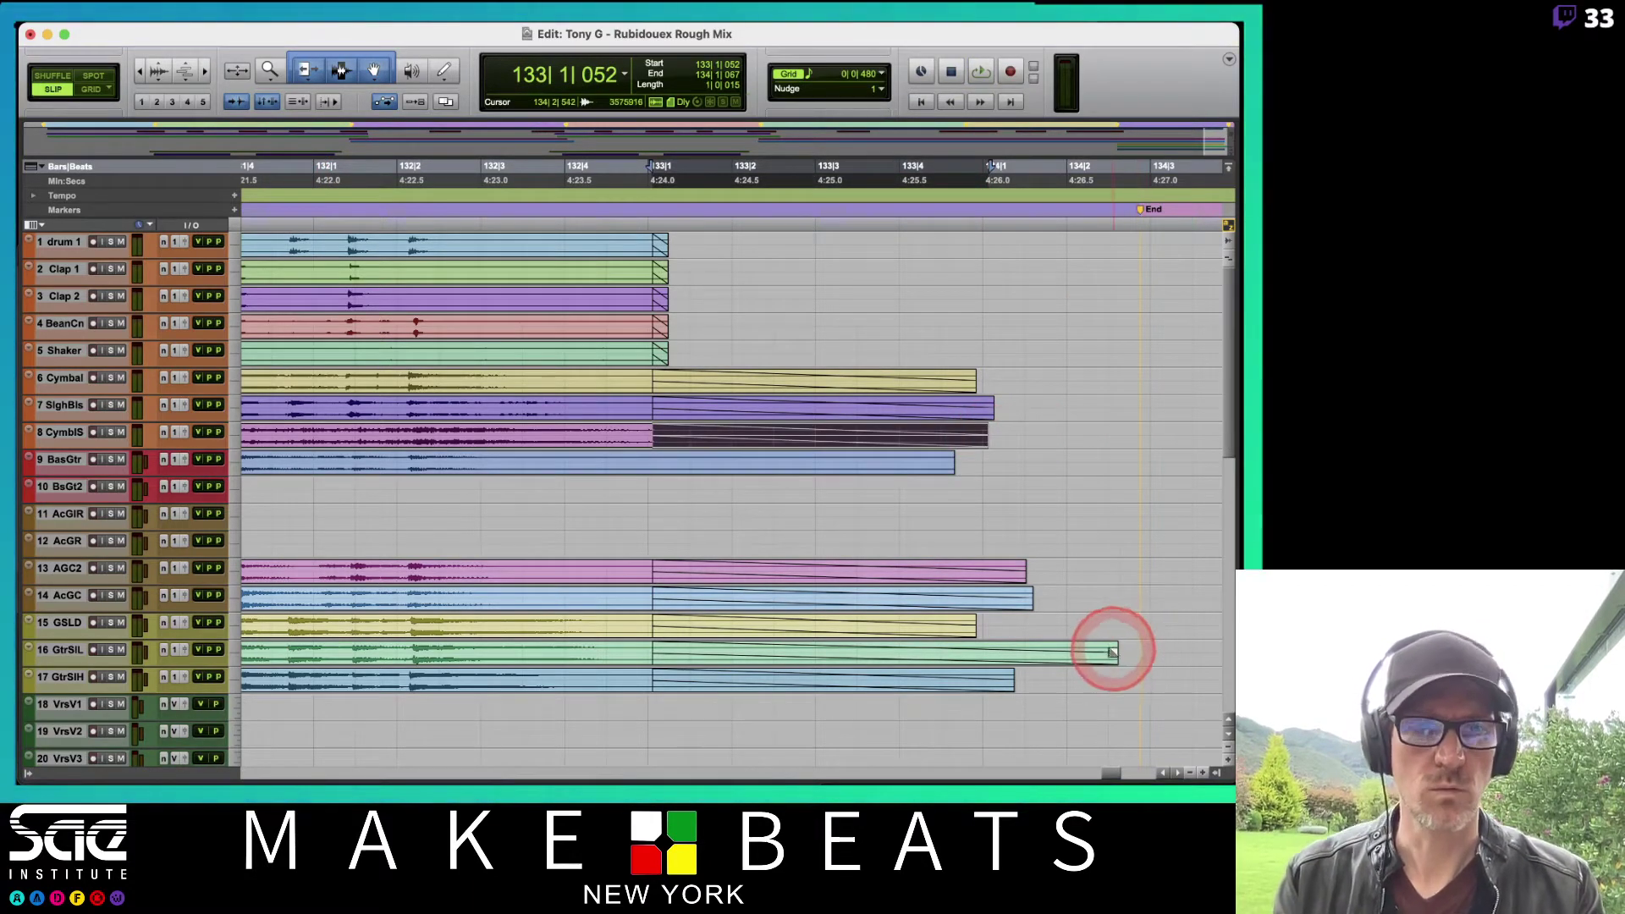
drag(891, 319, 1120, 692)
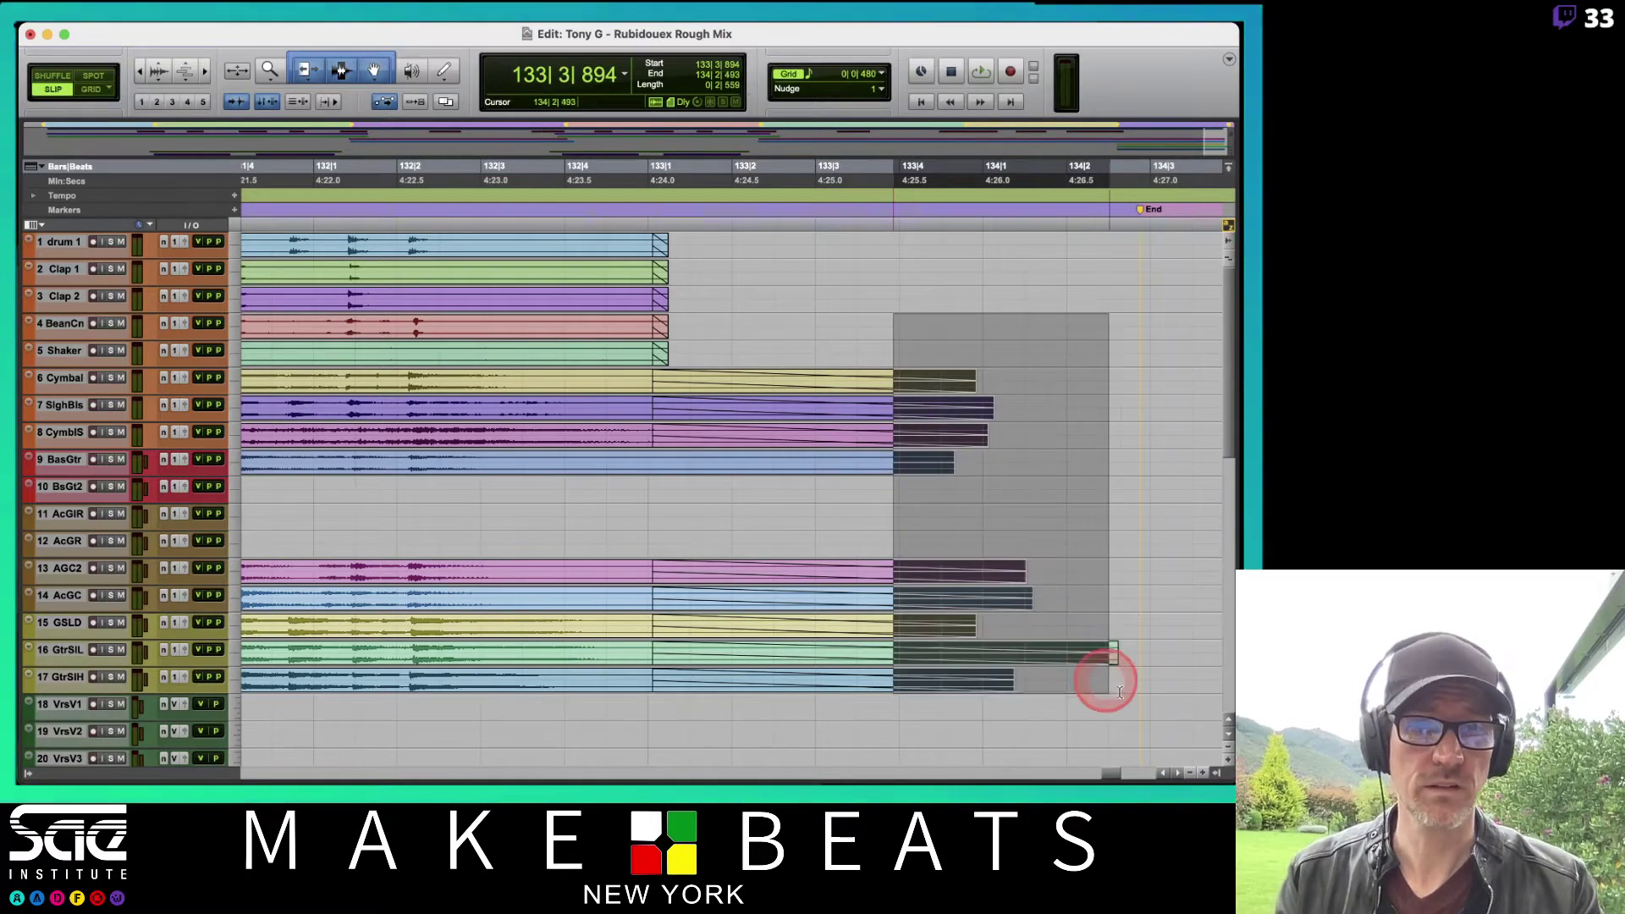
key(Delete)
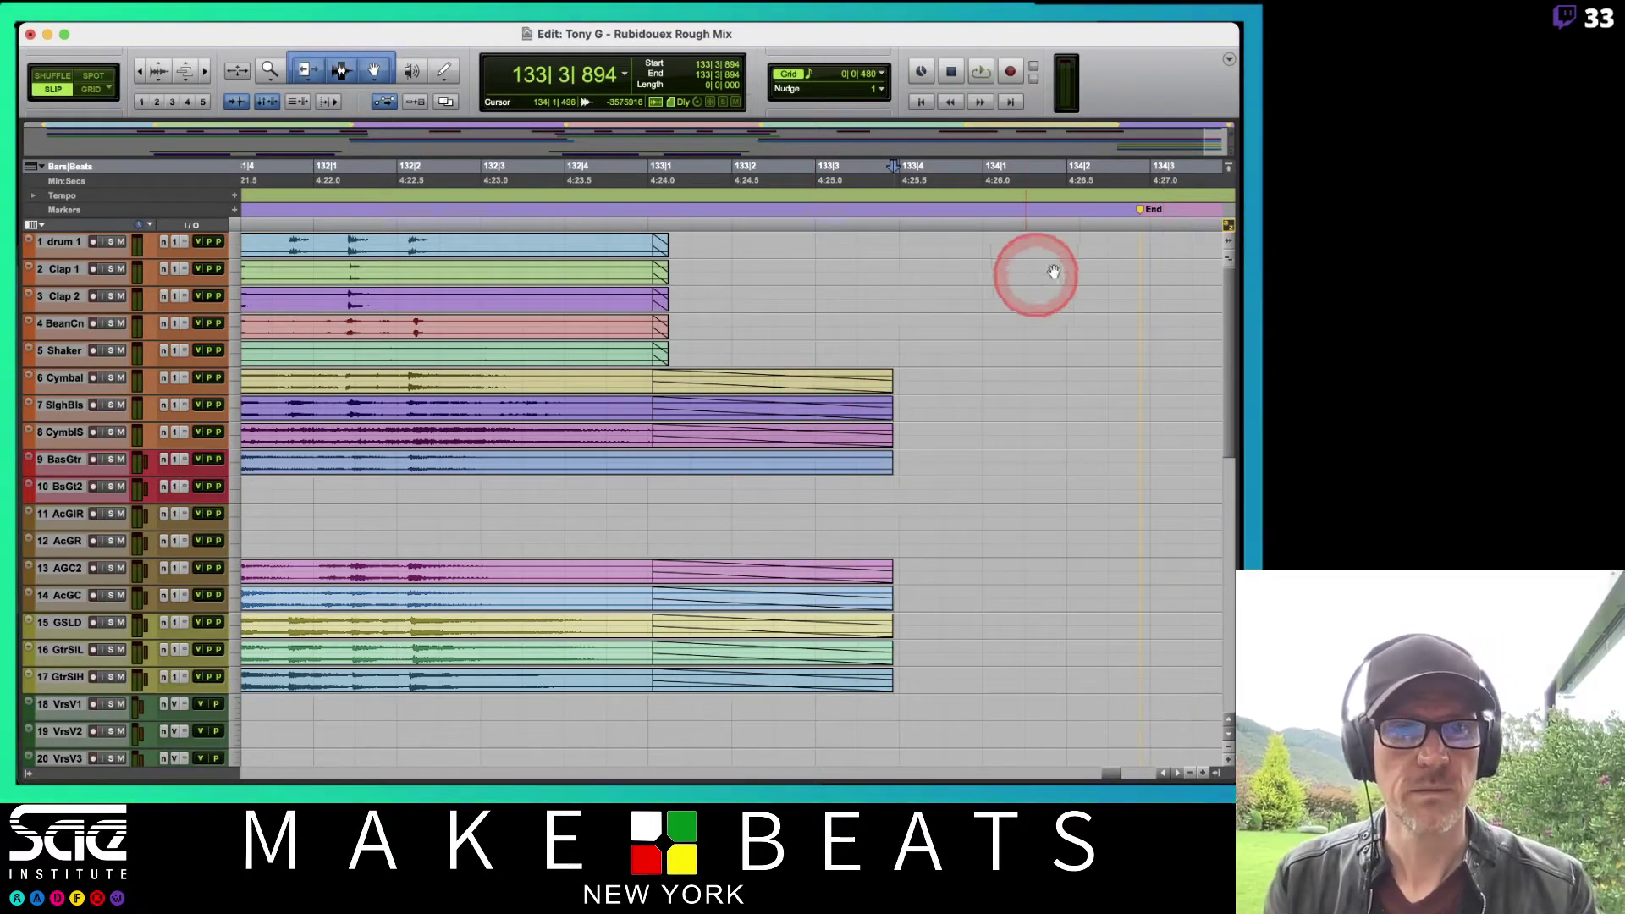
drag(1143, 210, 905, 218)
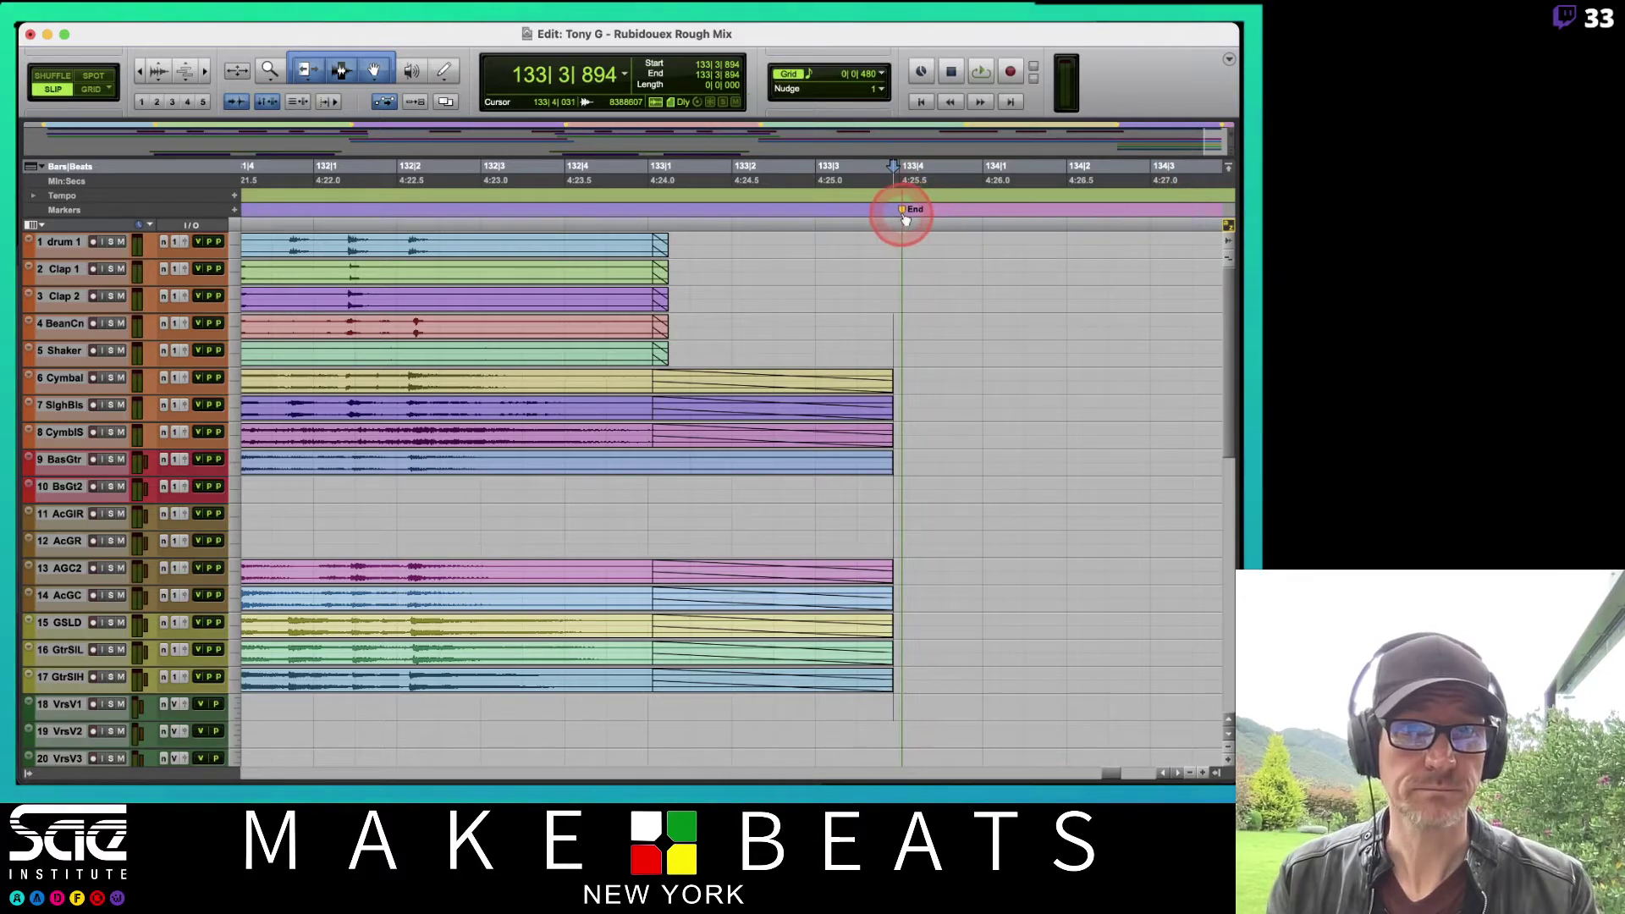
Step: Audition the shortened ending from 131|4|372
click(262, 181)
key(space)
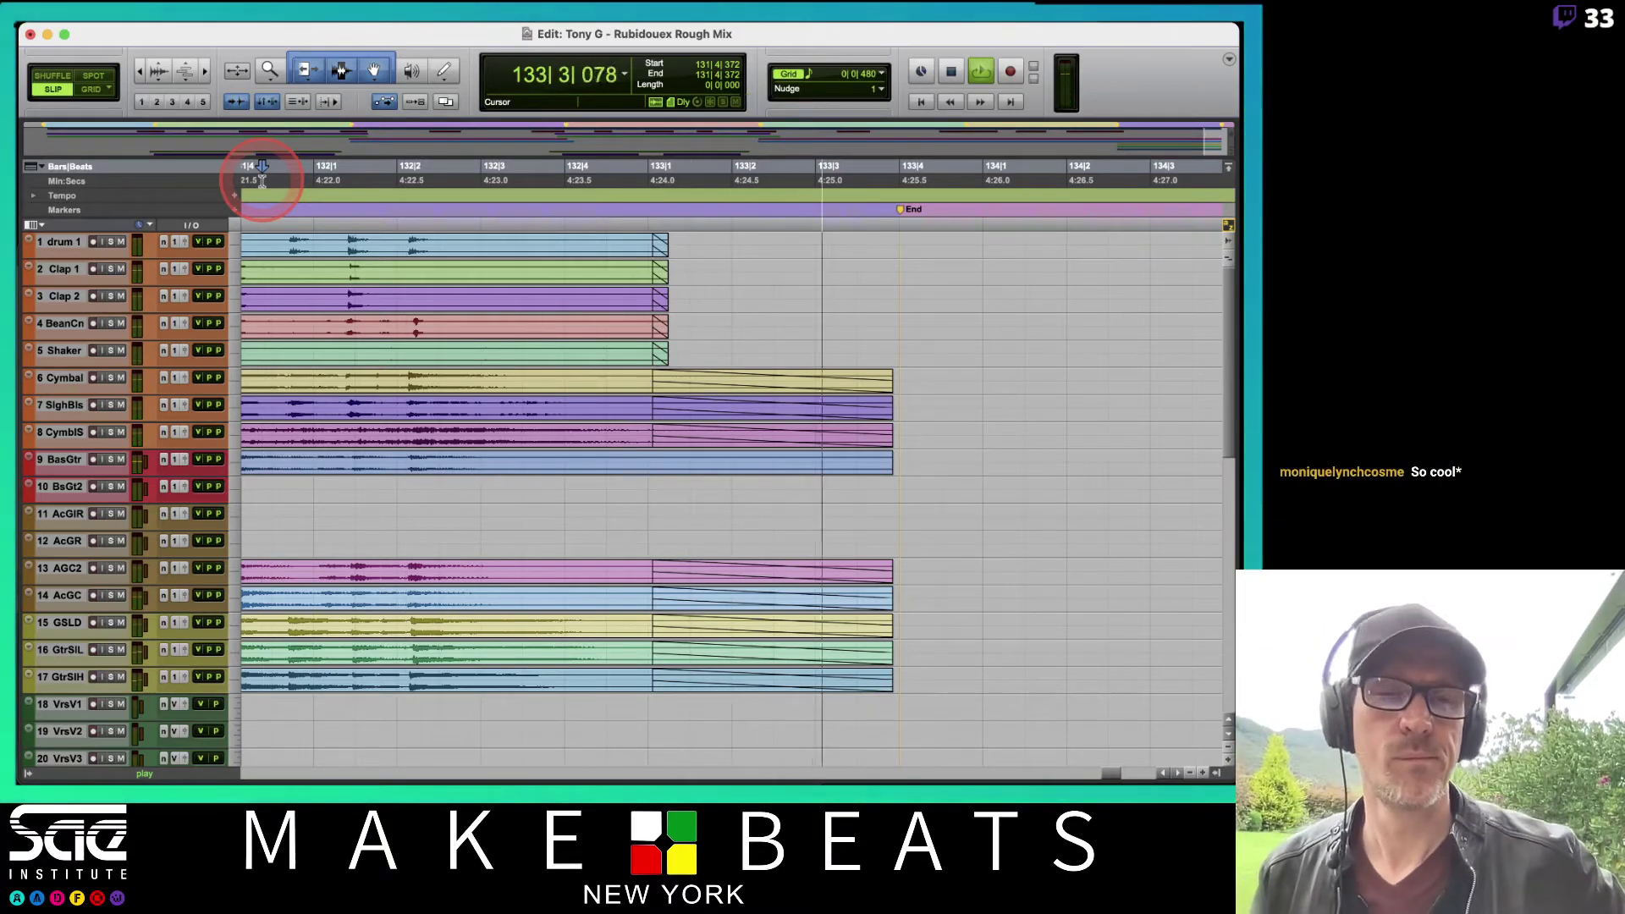
key(space)
Step: Return to the start of the song and open the Memory Locations window with all section markers in view
key(r)
key(r)
key(r)
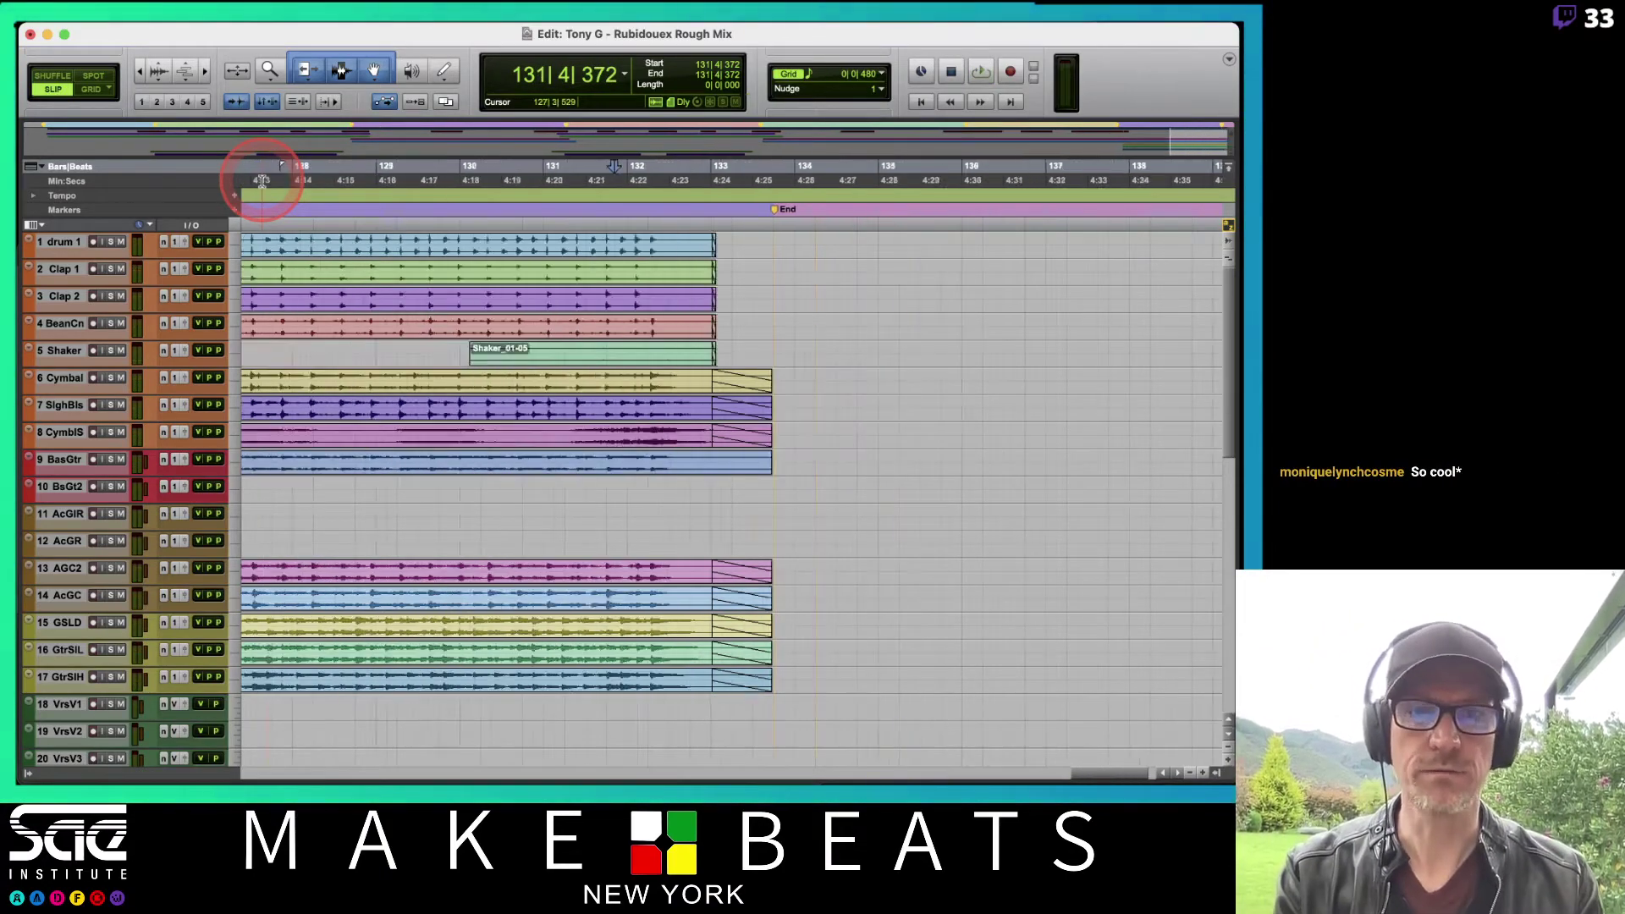
key(r)
key(r)
key(r)
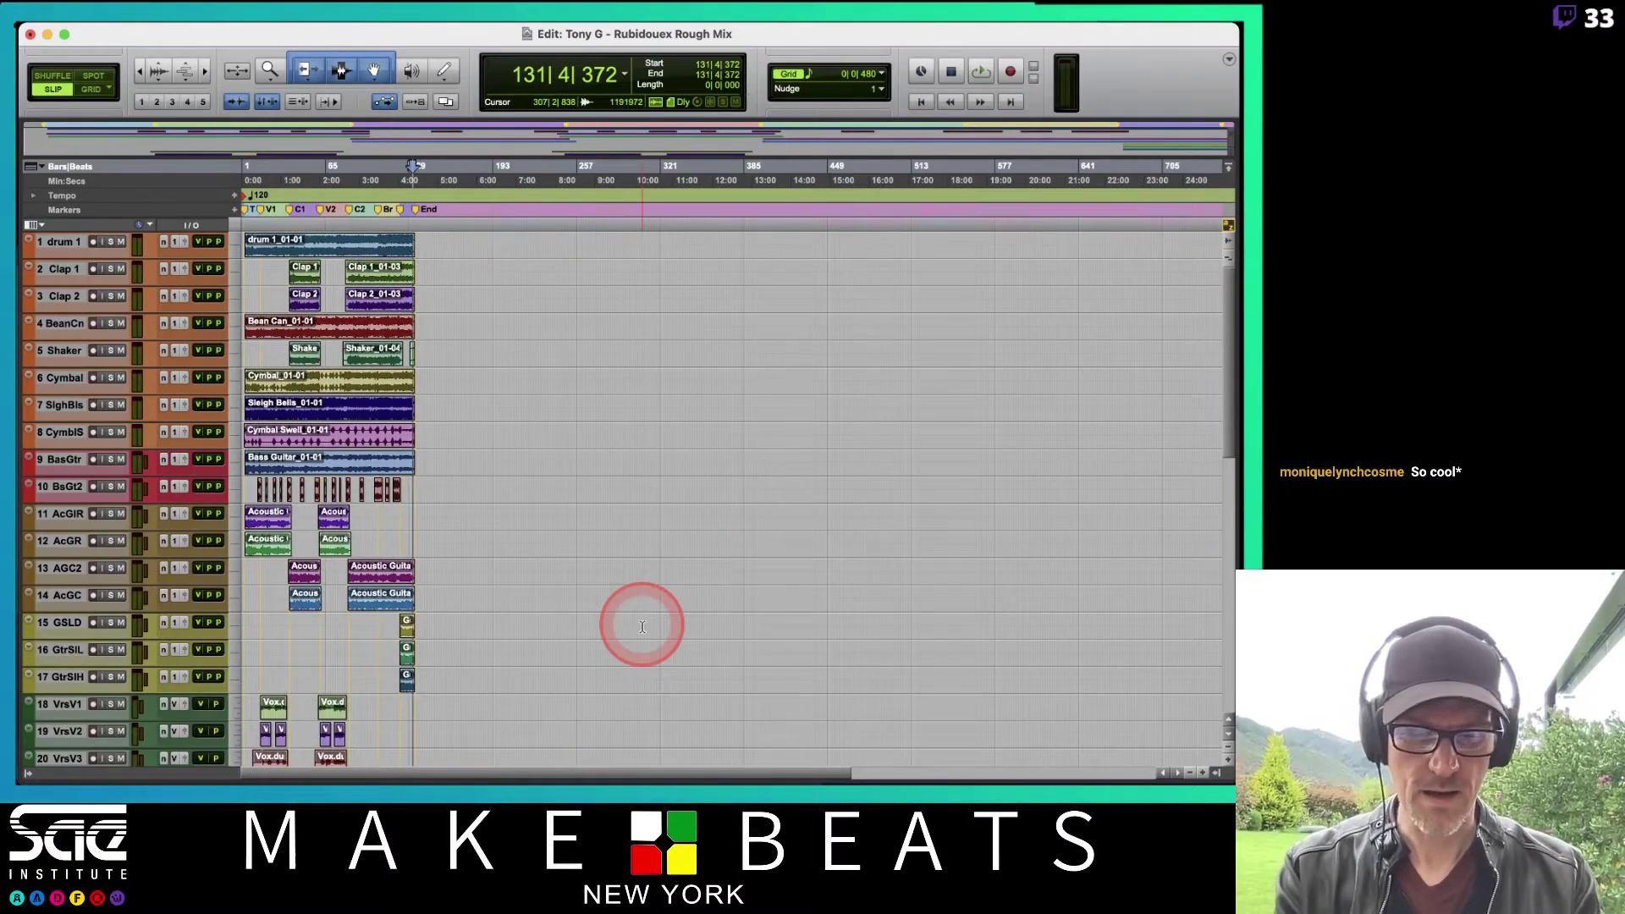
key(t)
key(t)
key(t)
key(Return)
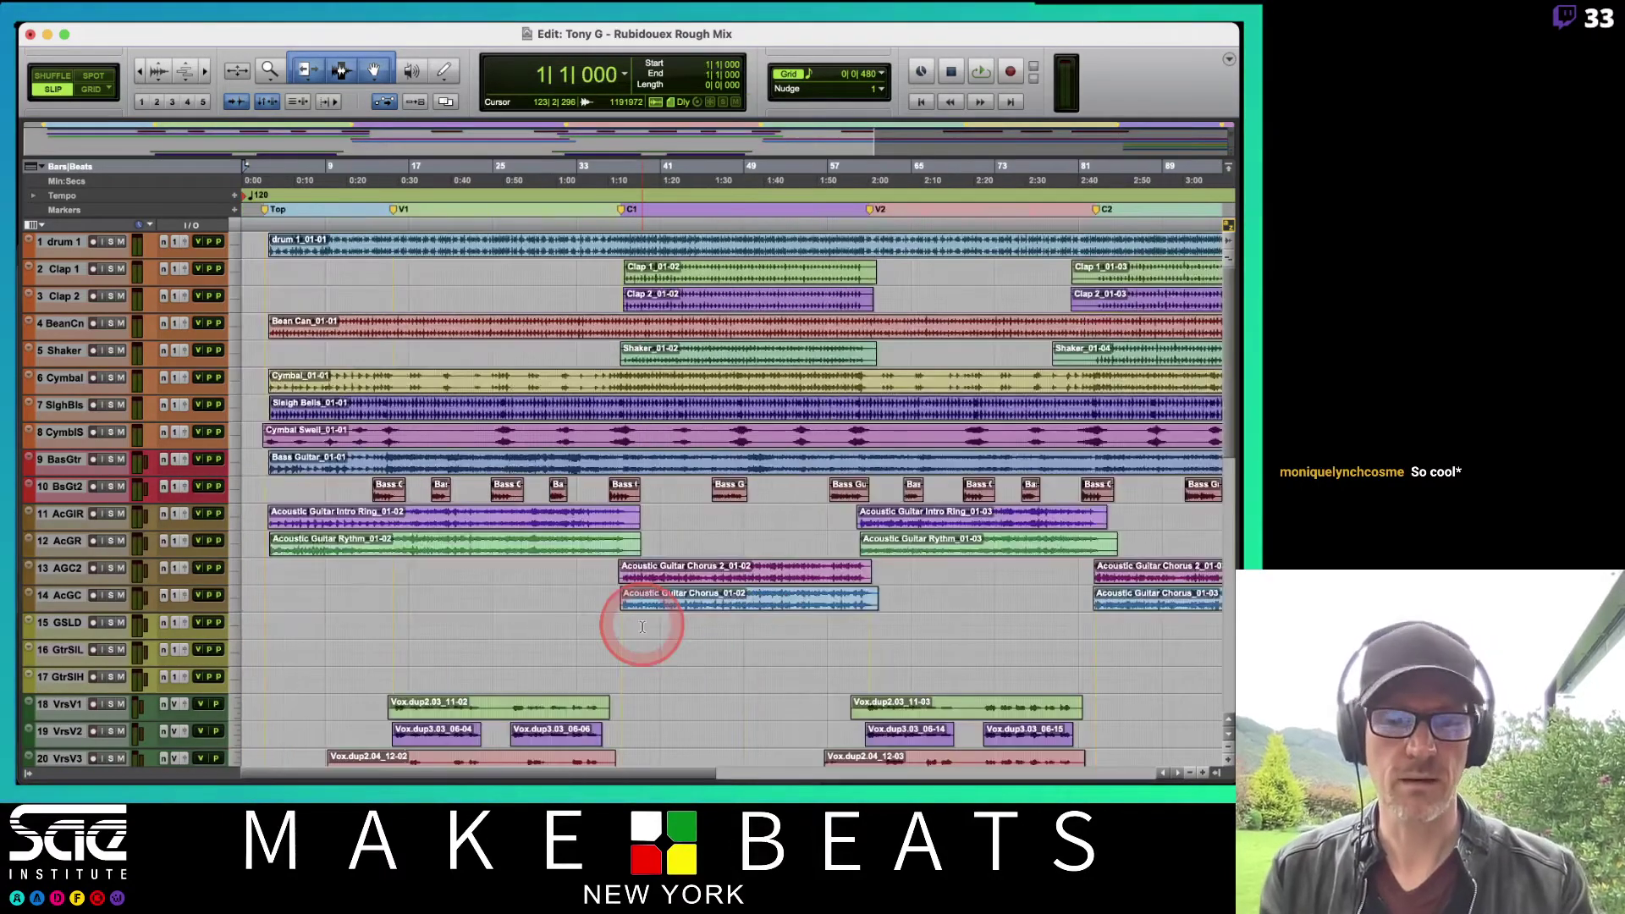
key(r)
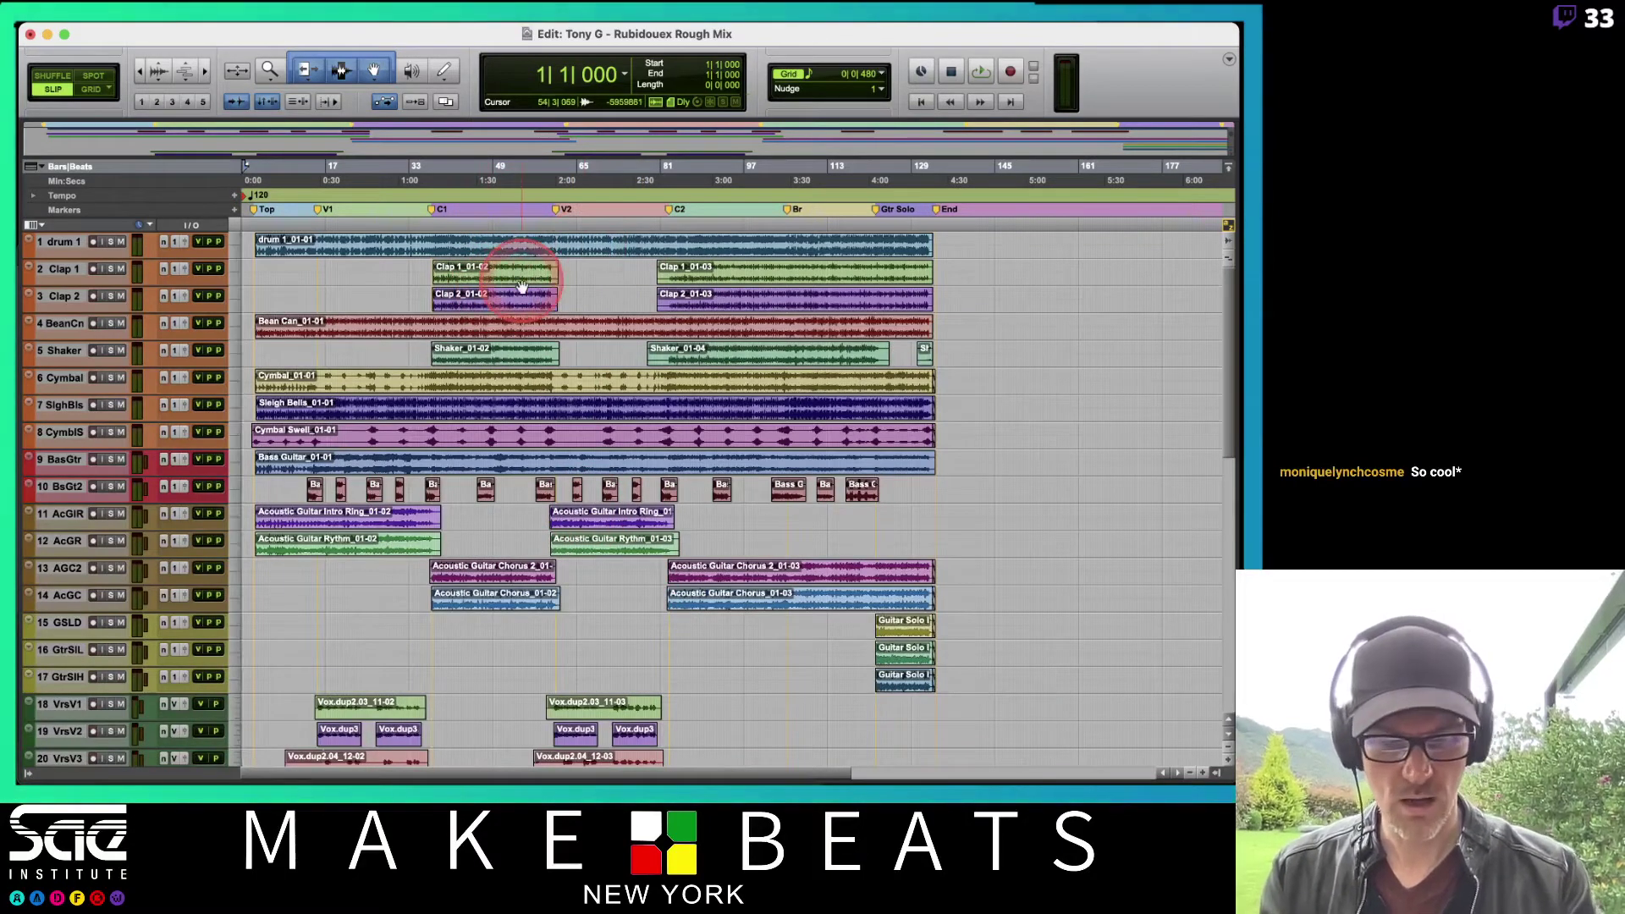
key(super+5)
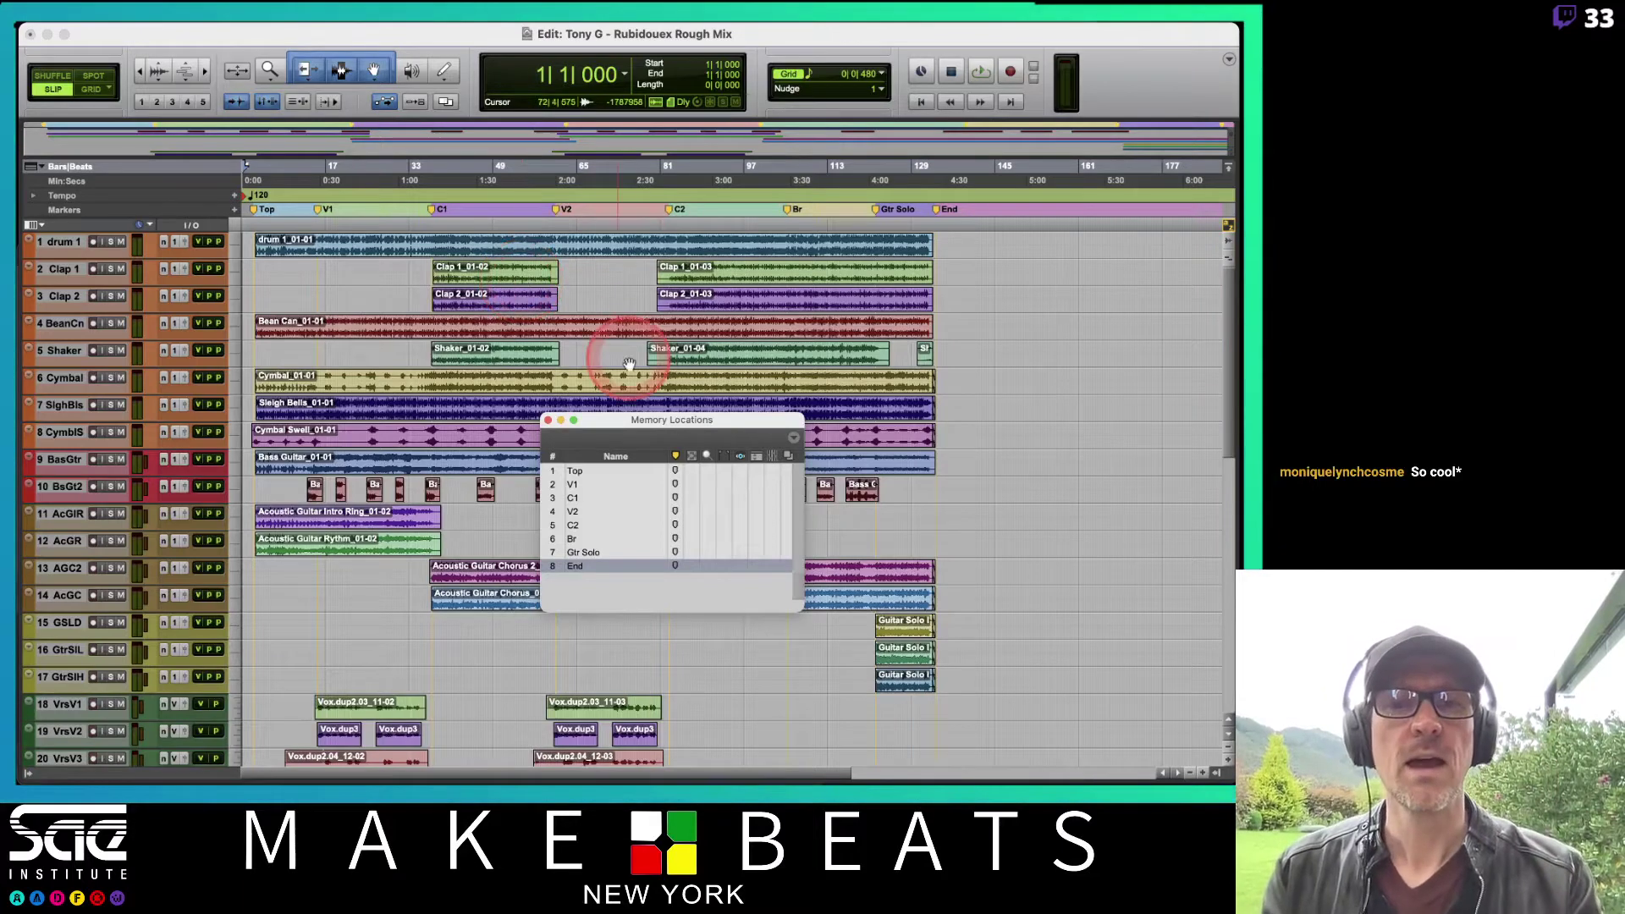
Step: Select the range from the Top memory location to End and play it from the beginning
click(616, 474)
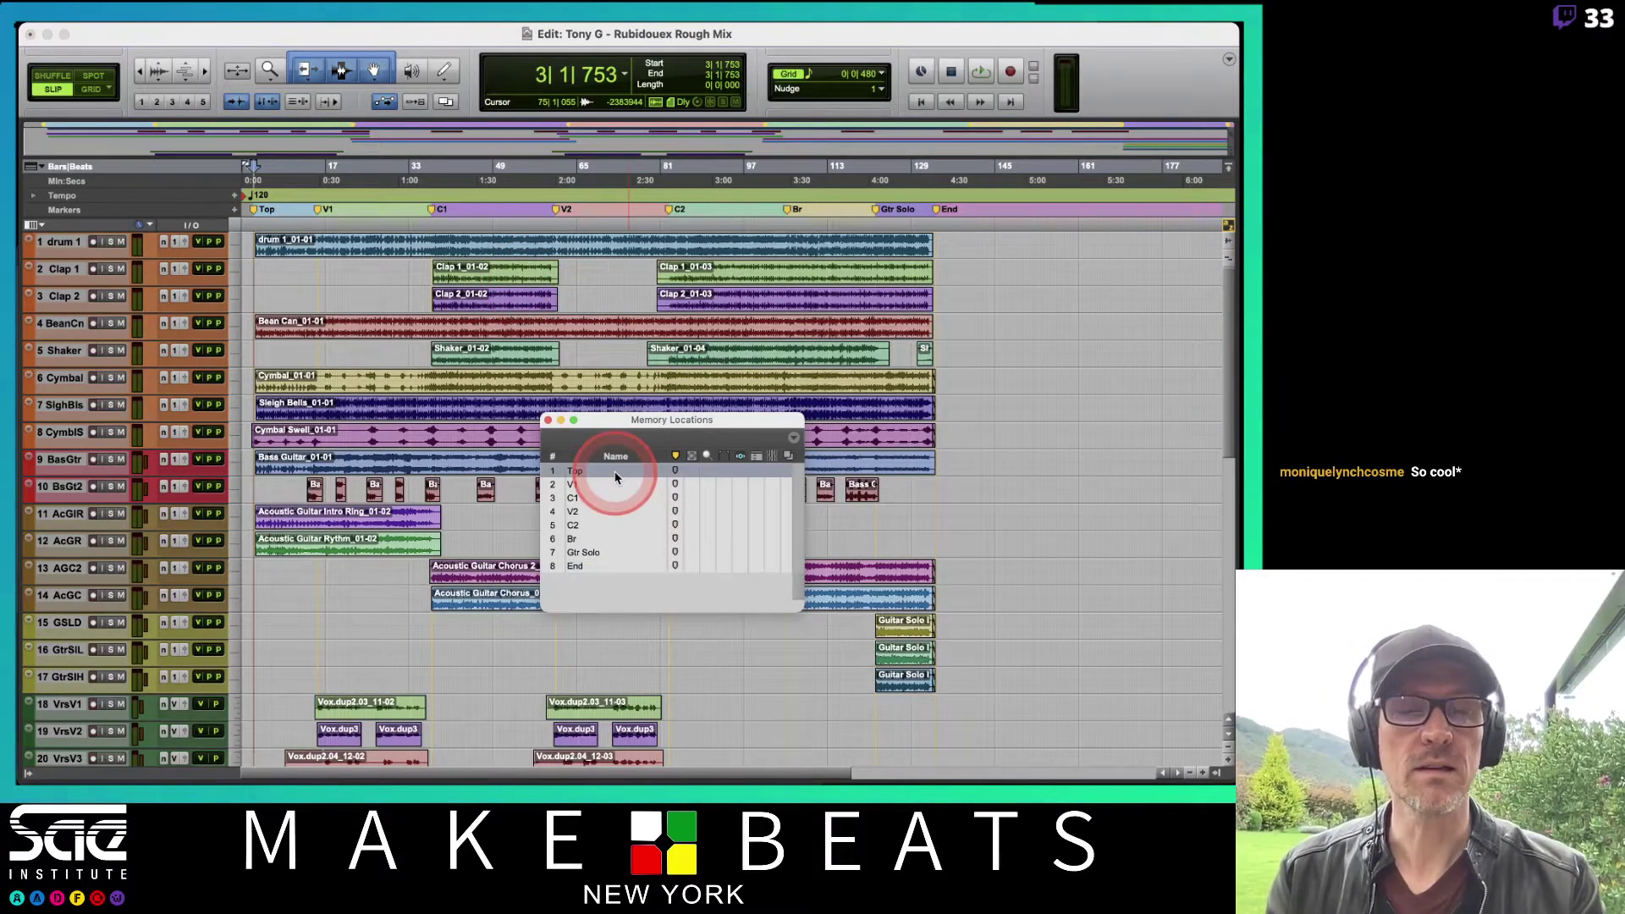
click(595, 486)
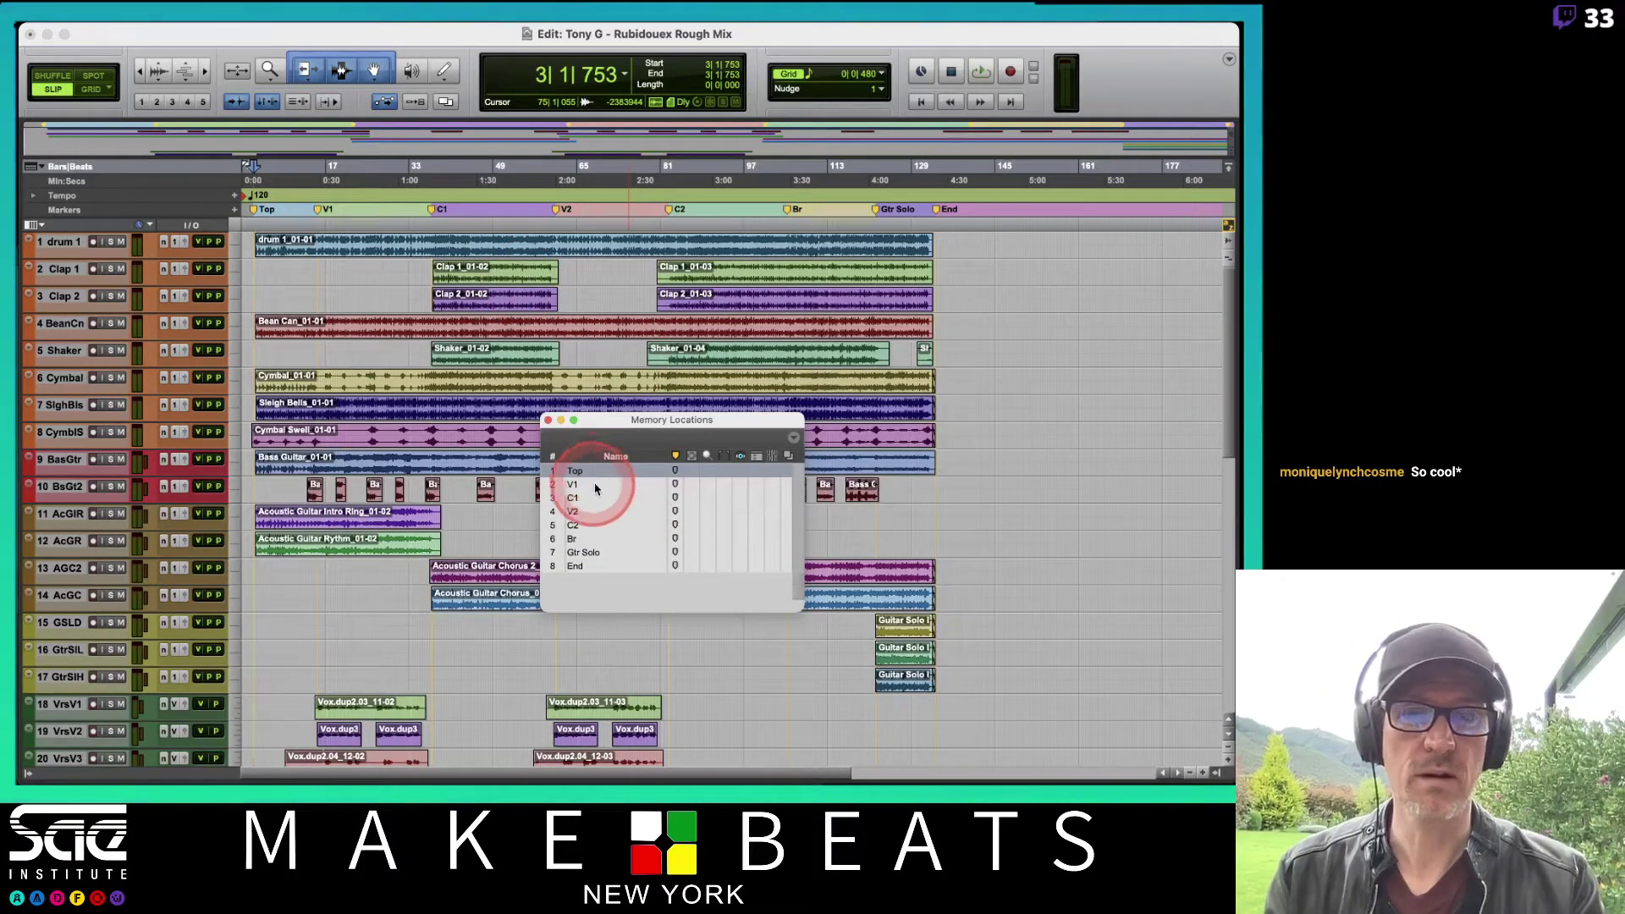
shift+click(588, 569)
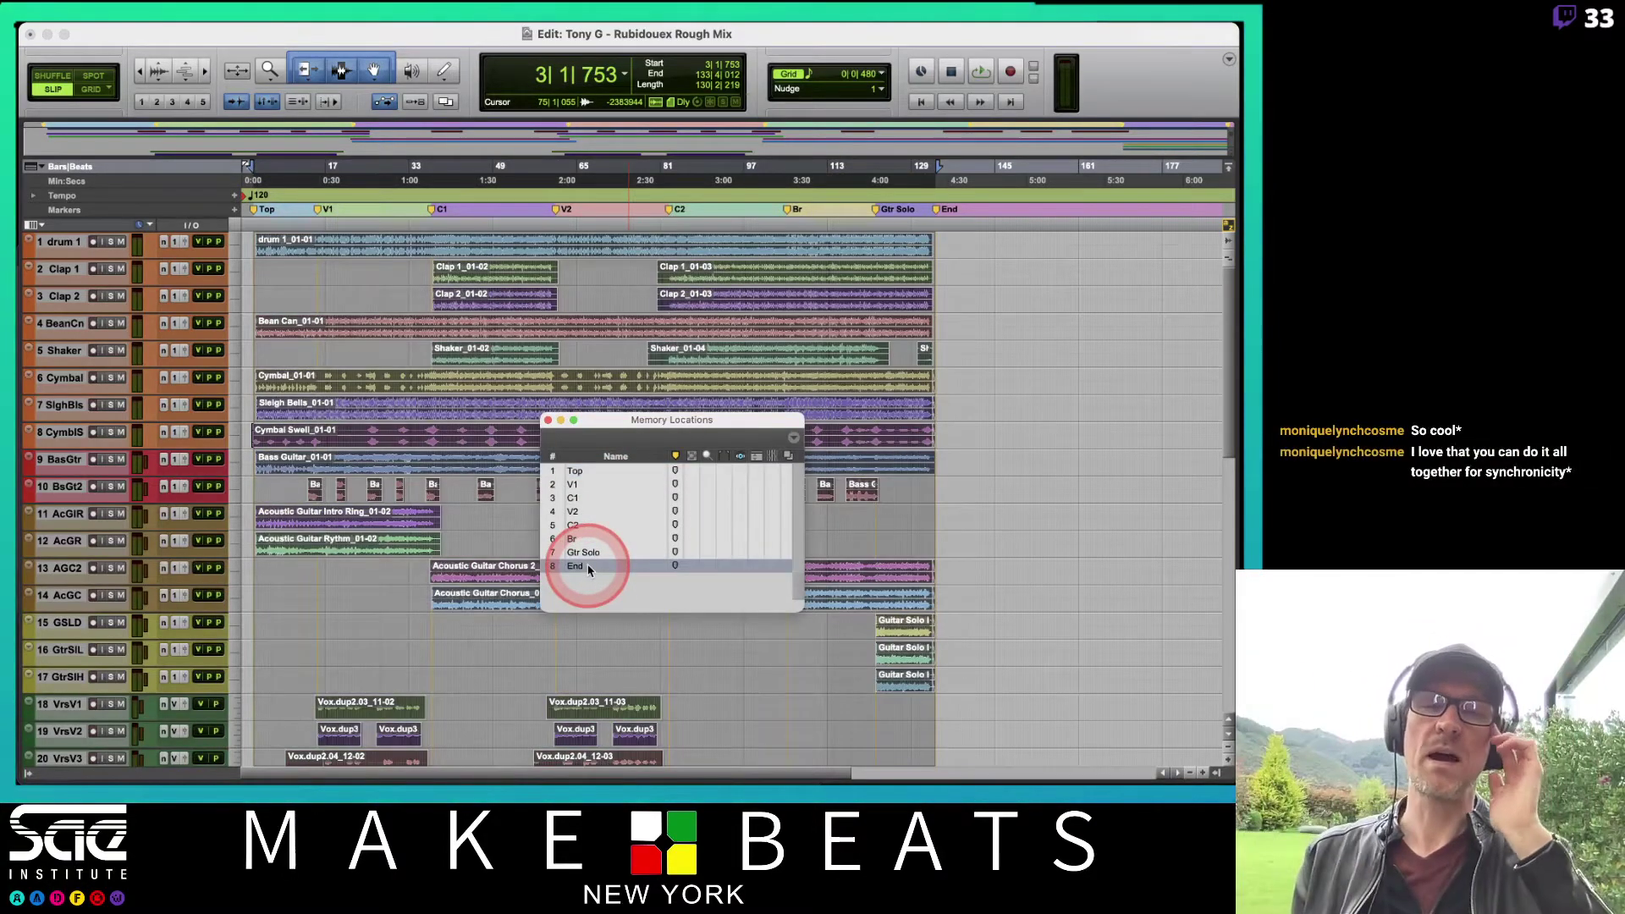
key(space)
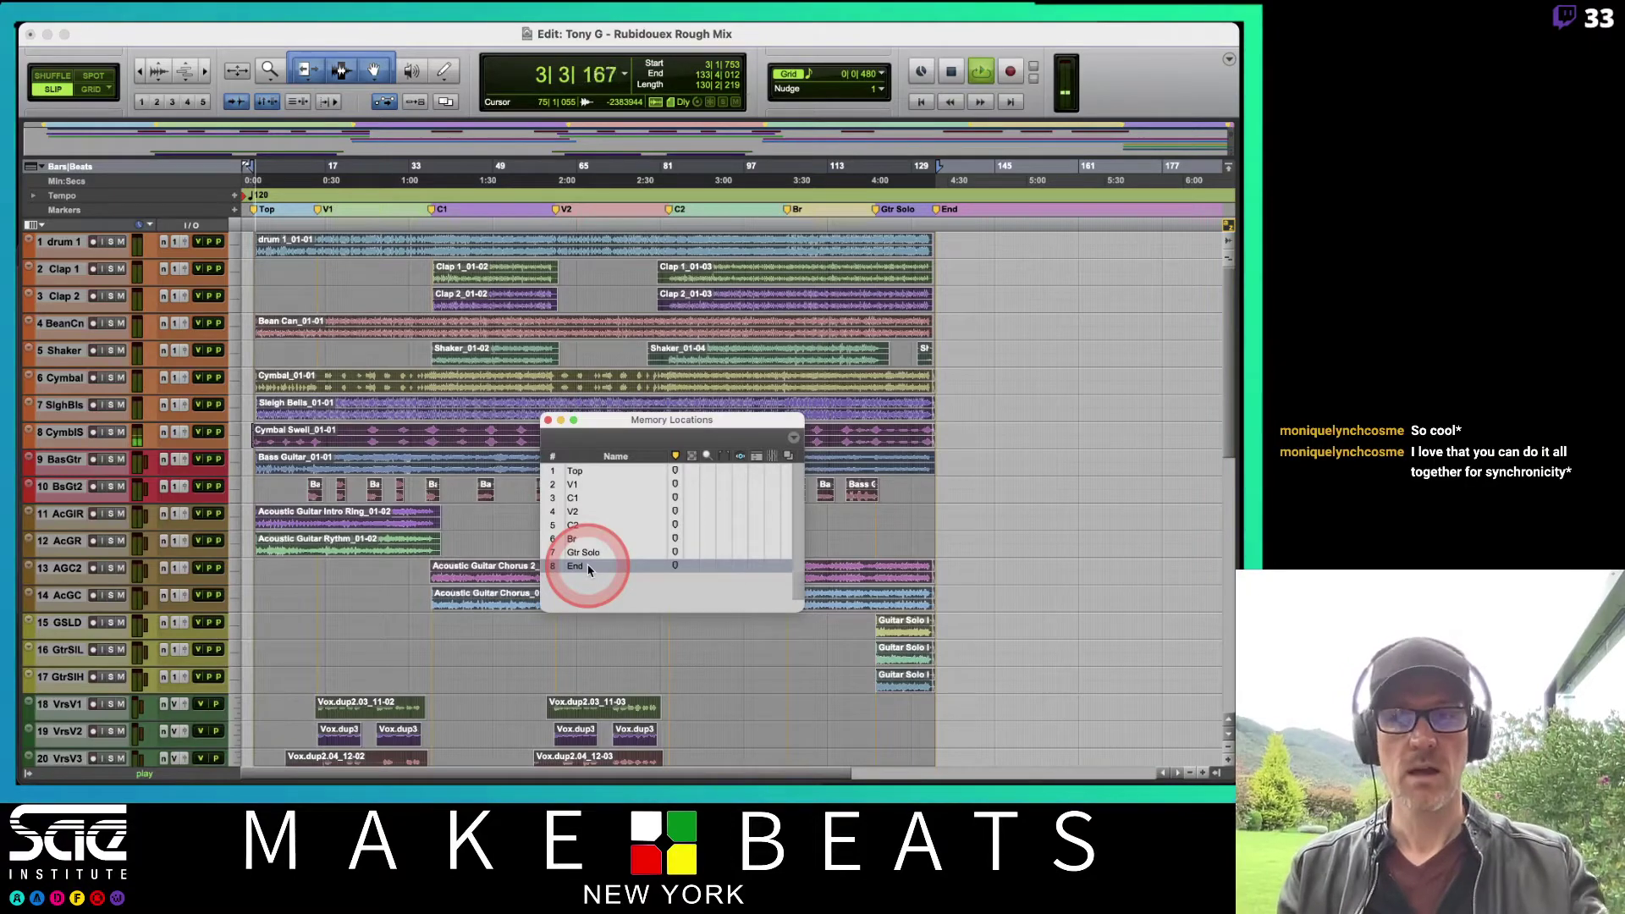
key(space)
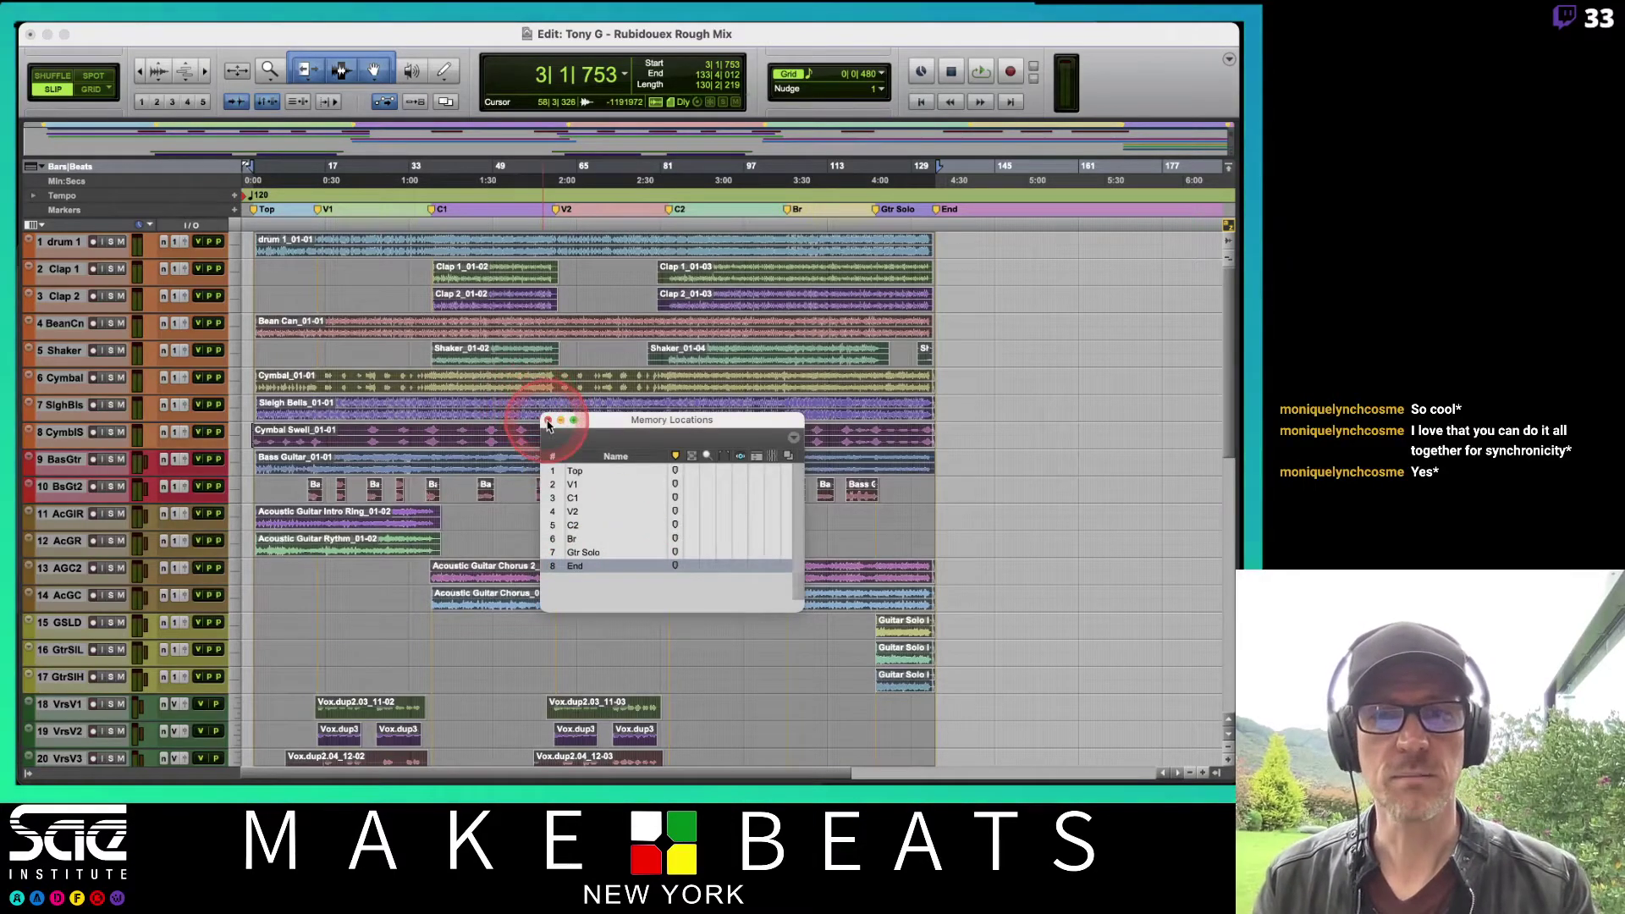
Step: Recall the V1 memory location and briefly play the song from the first verse
click(588, 498)
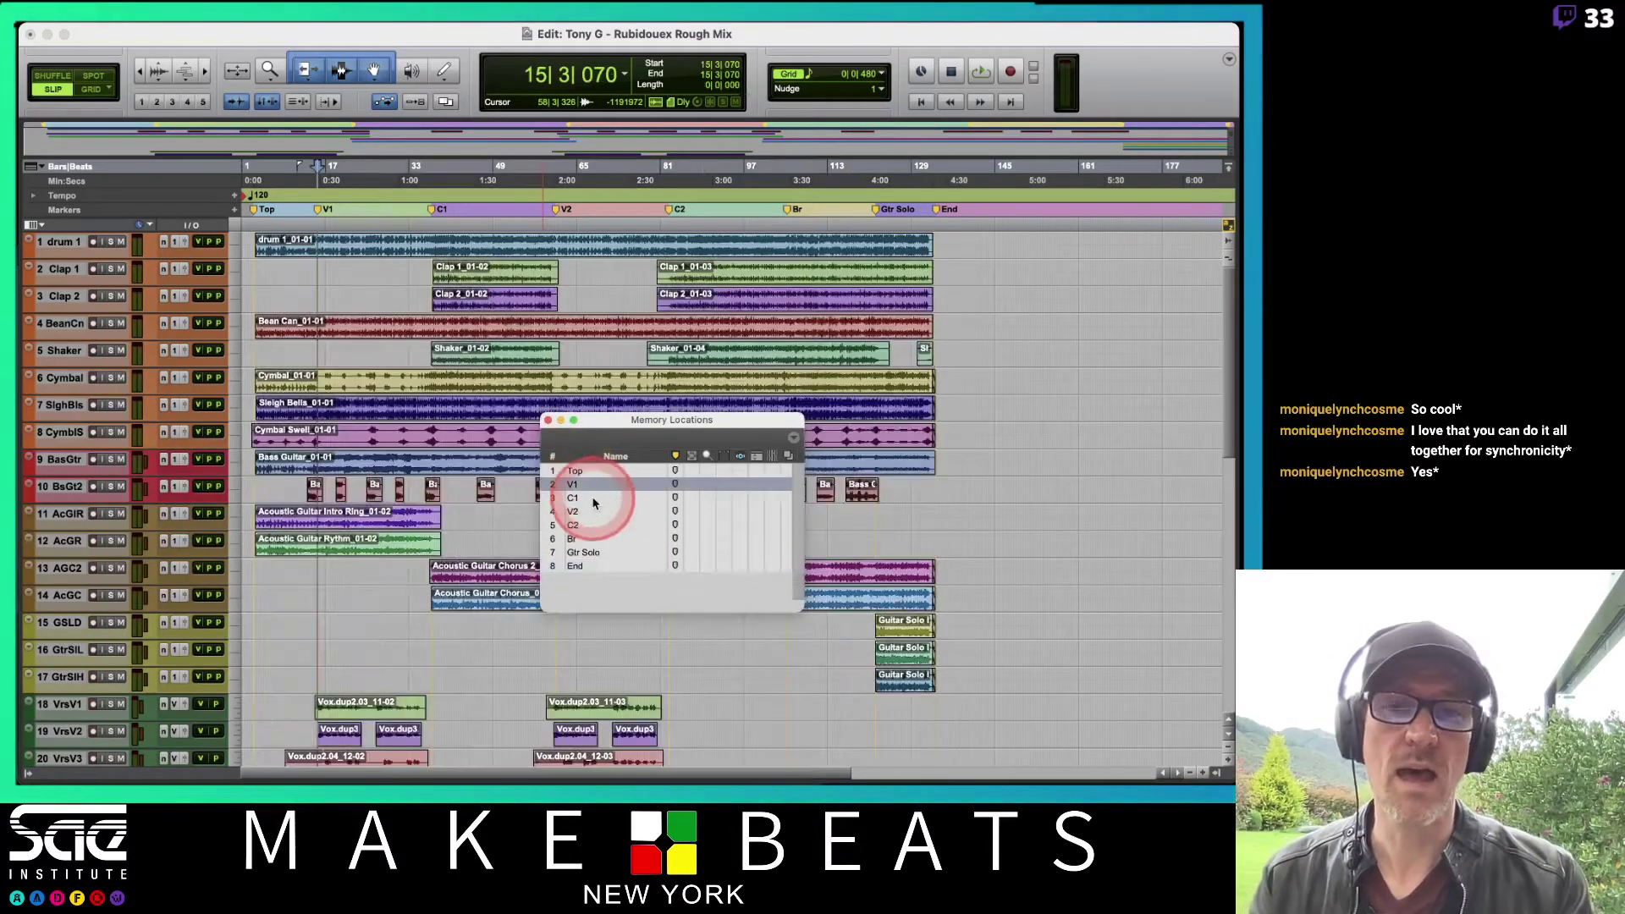
click(594, 510)
click(598, 485)
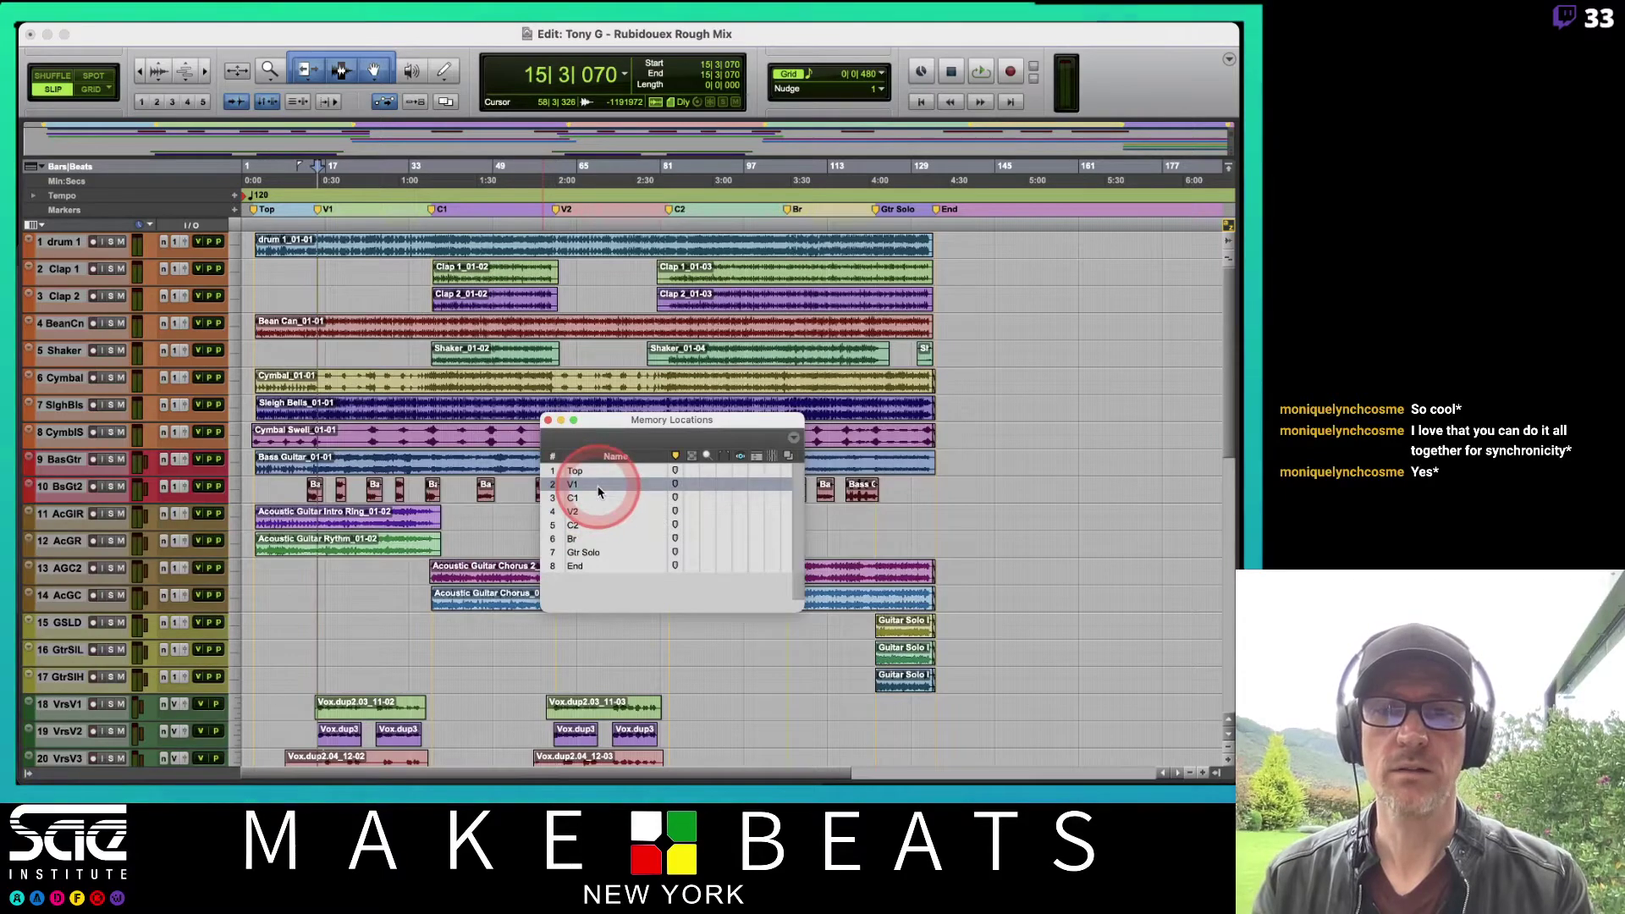
key(space)
key(space)
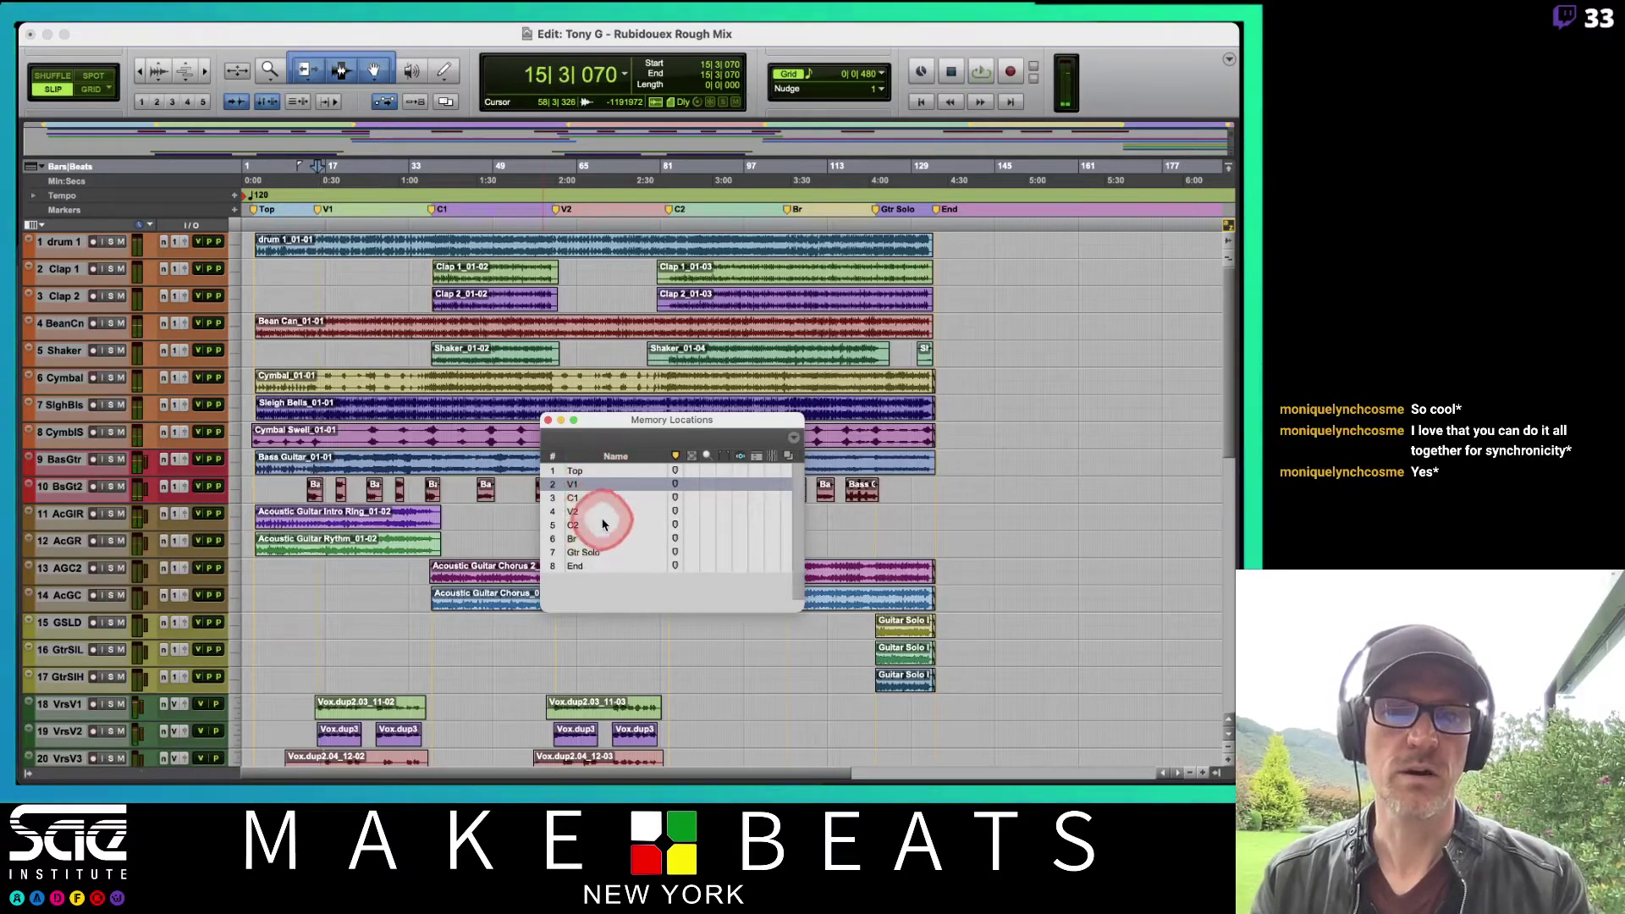
Step: Play the song from the C2 memory location, jump to Br during playback, and stop the transport
click(604, 525)
key(space)
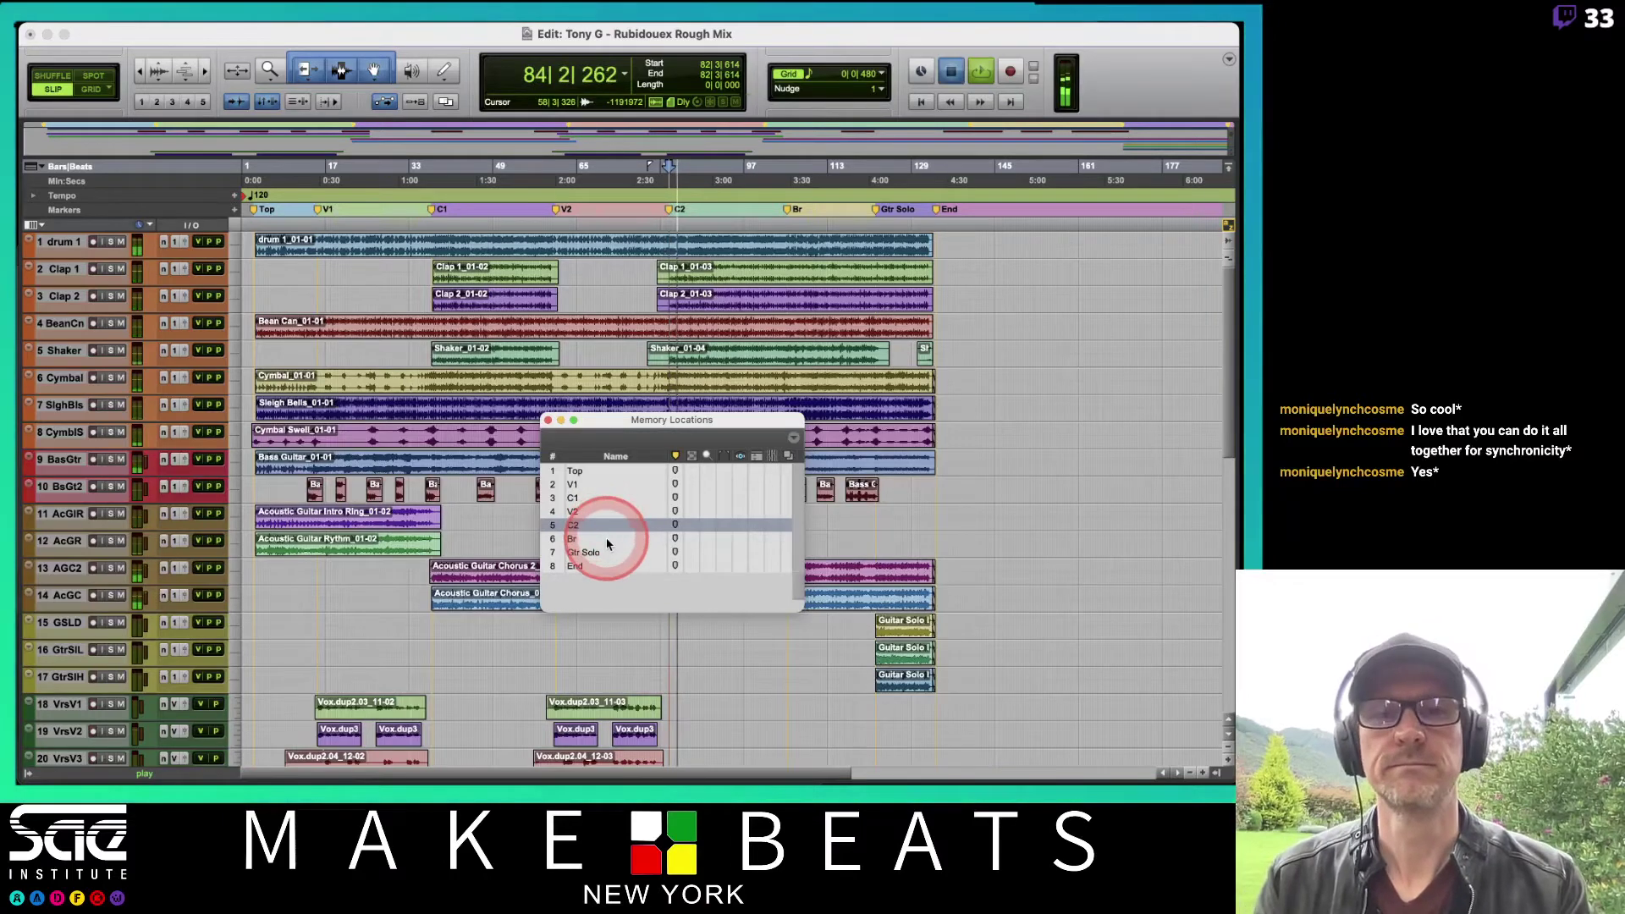
click(607, 539)
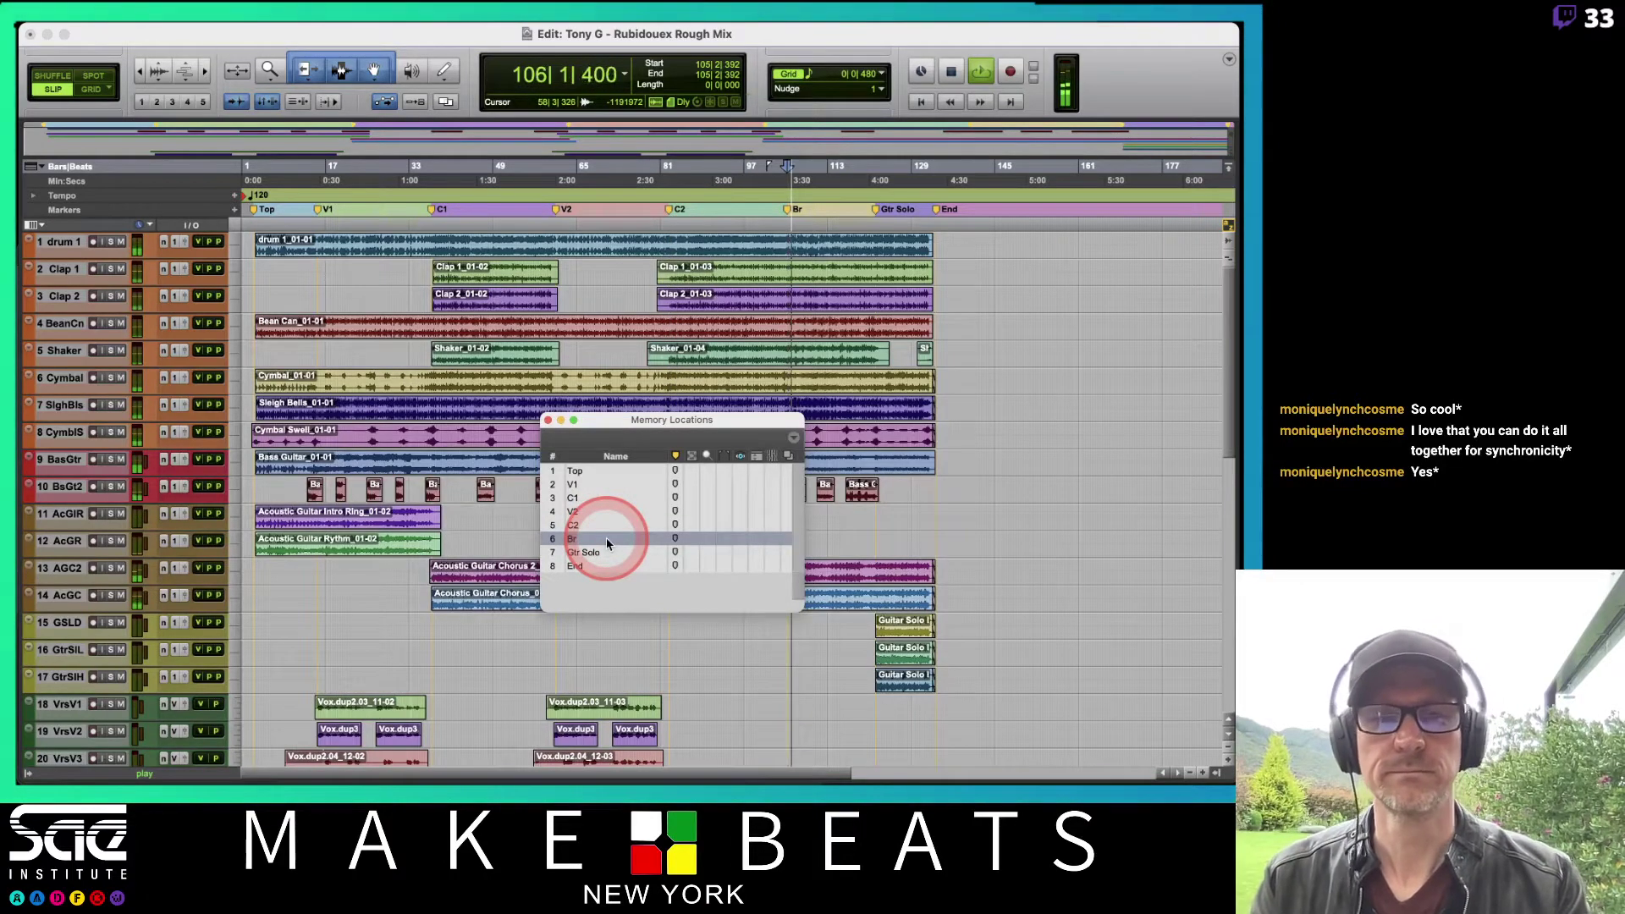
key(space)
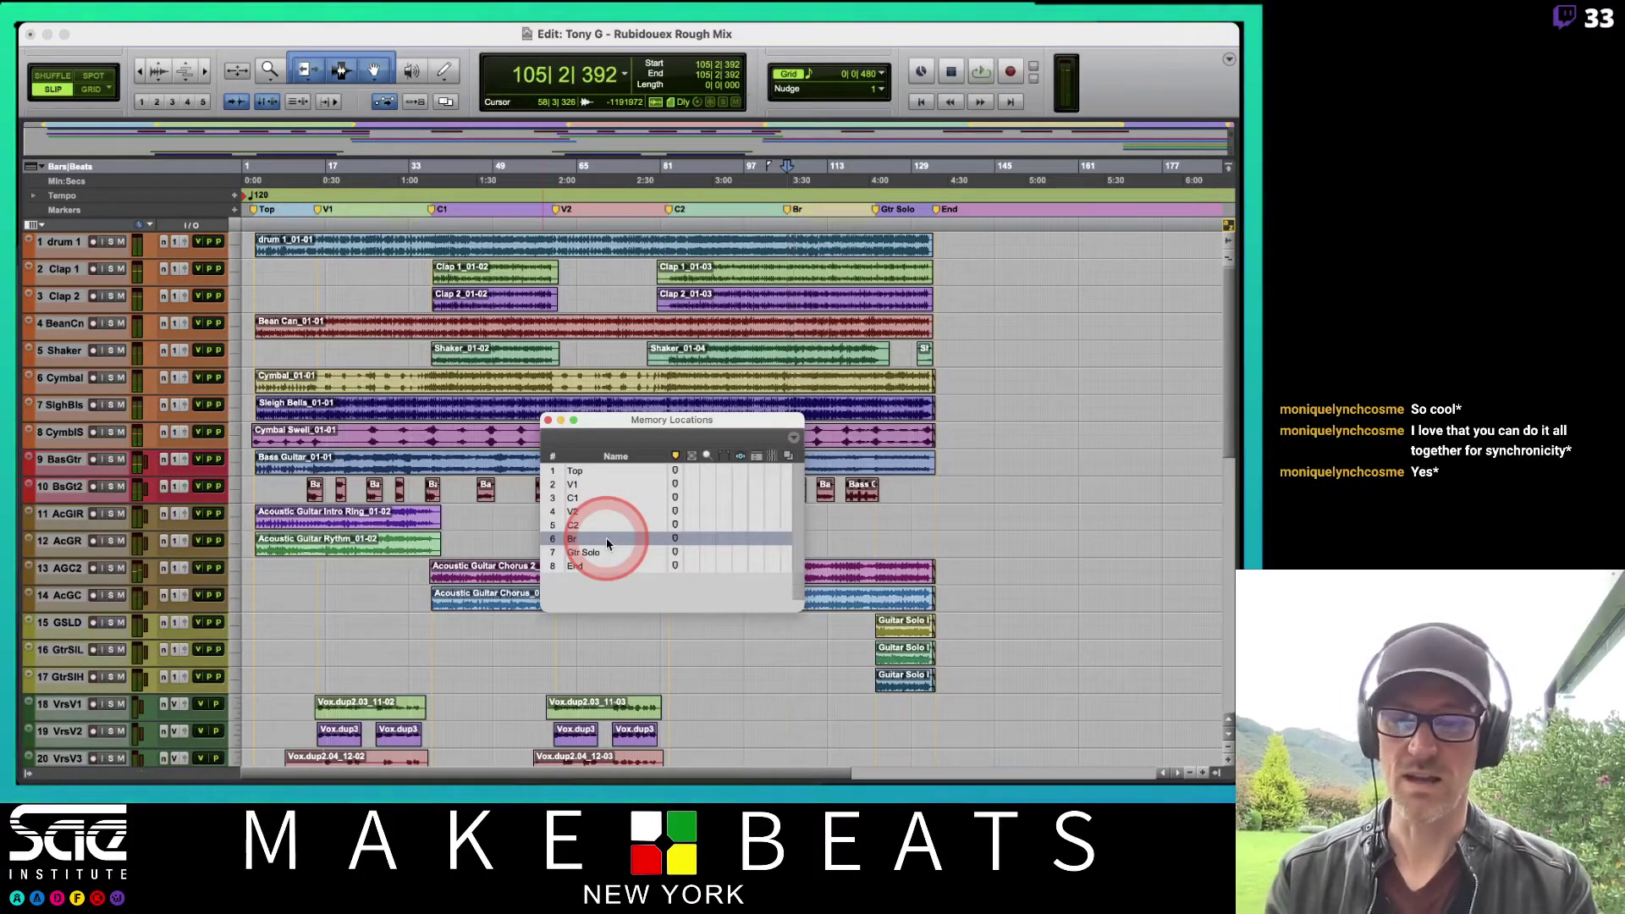
Step: Switch to the 13 PT Bounce-Freeze-Commit.pdf notes in Preview and review the pages on markers, bouncing, freezing and committing tracks
key(super+Tab)
key(super+Tab)
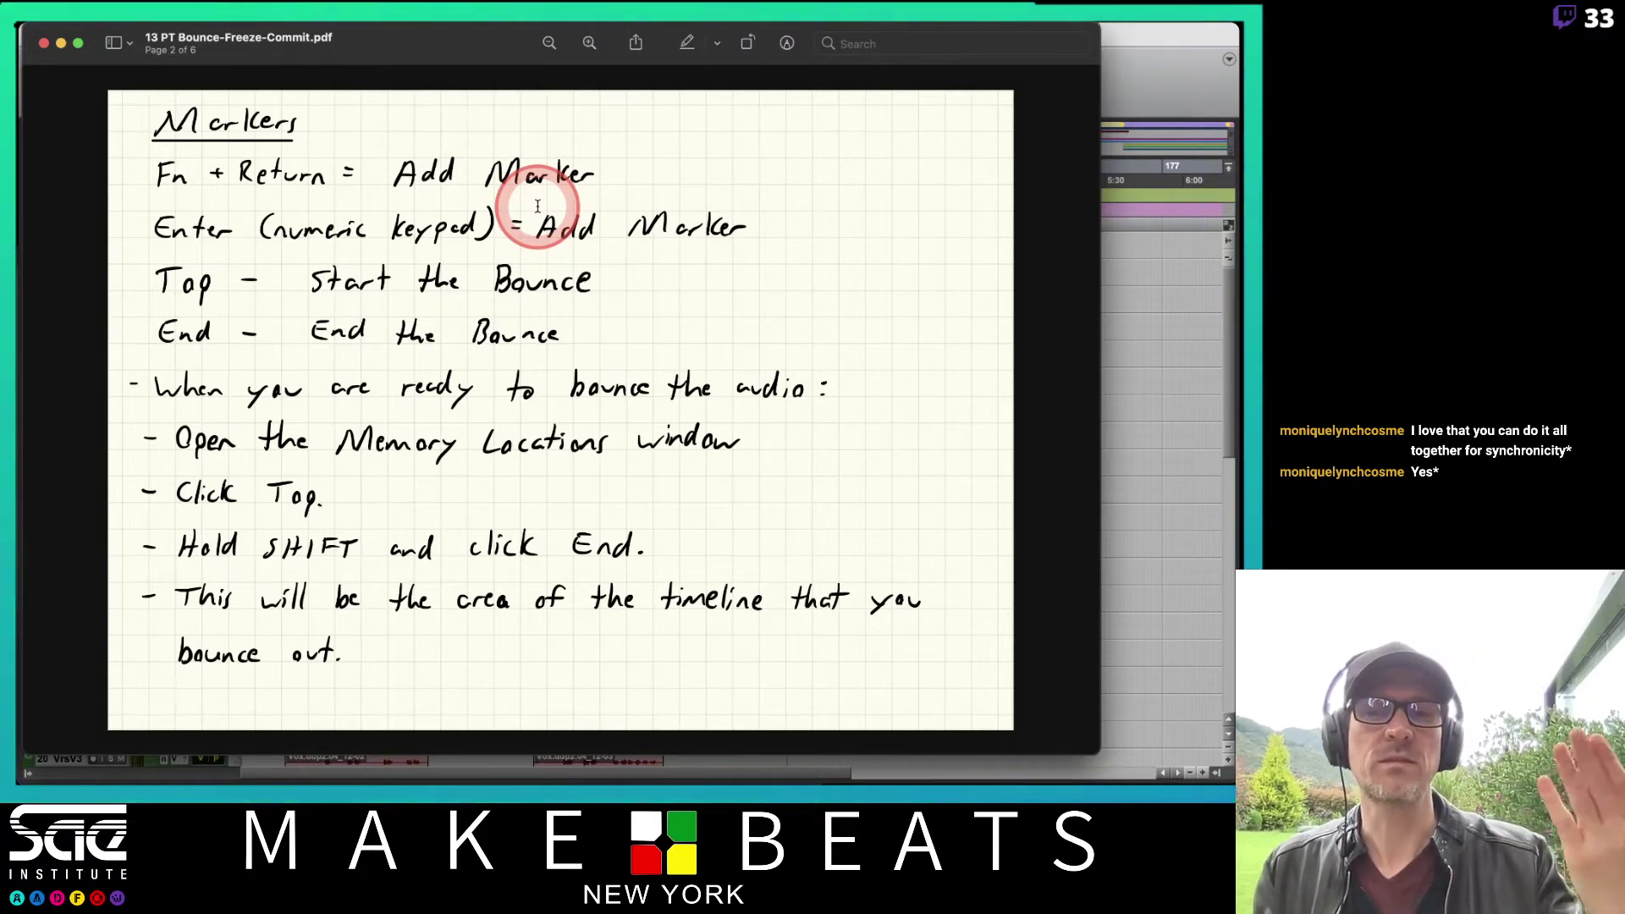
key(Right)
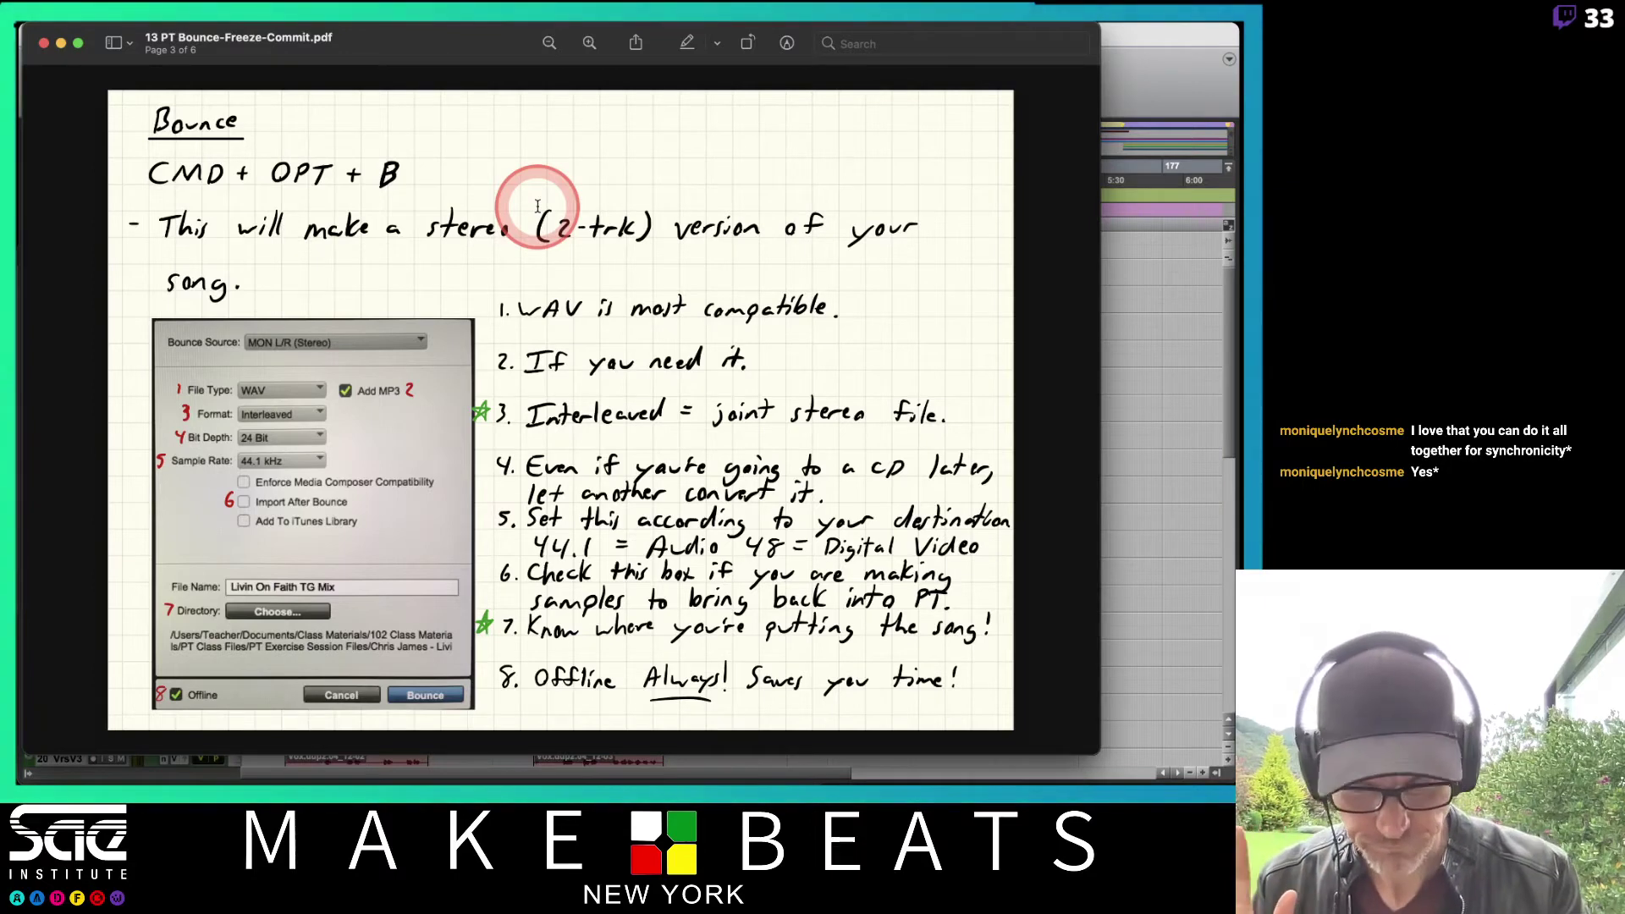
key(Right)
key(Right)
key(Right)
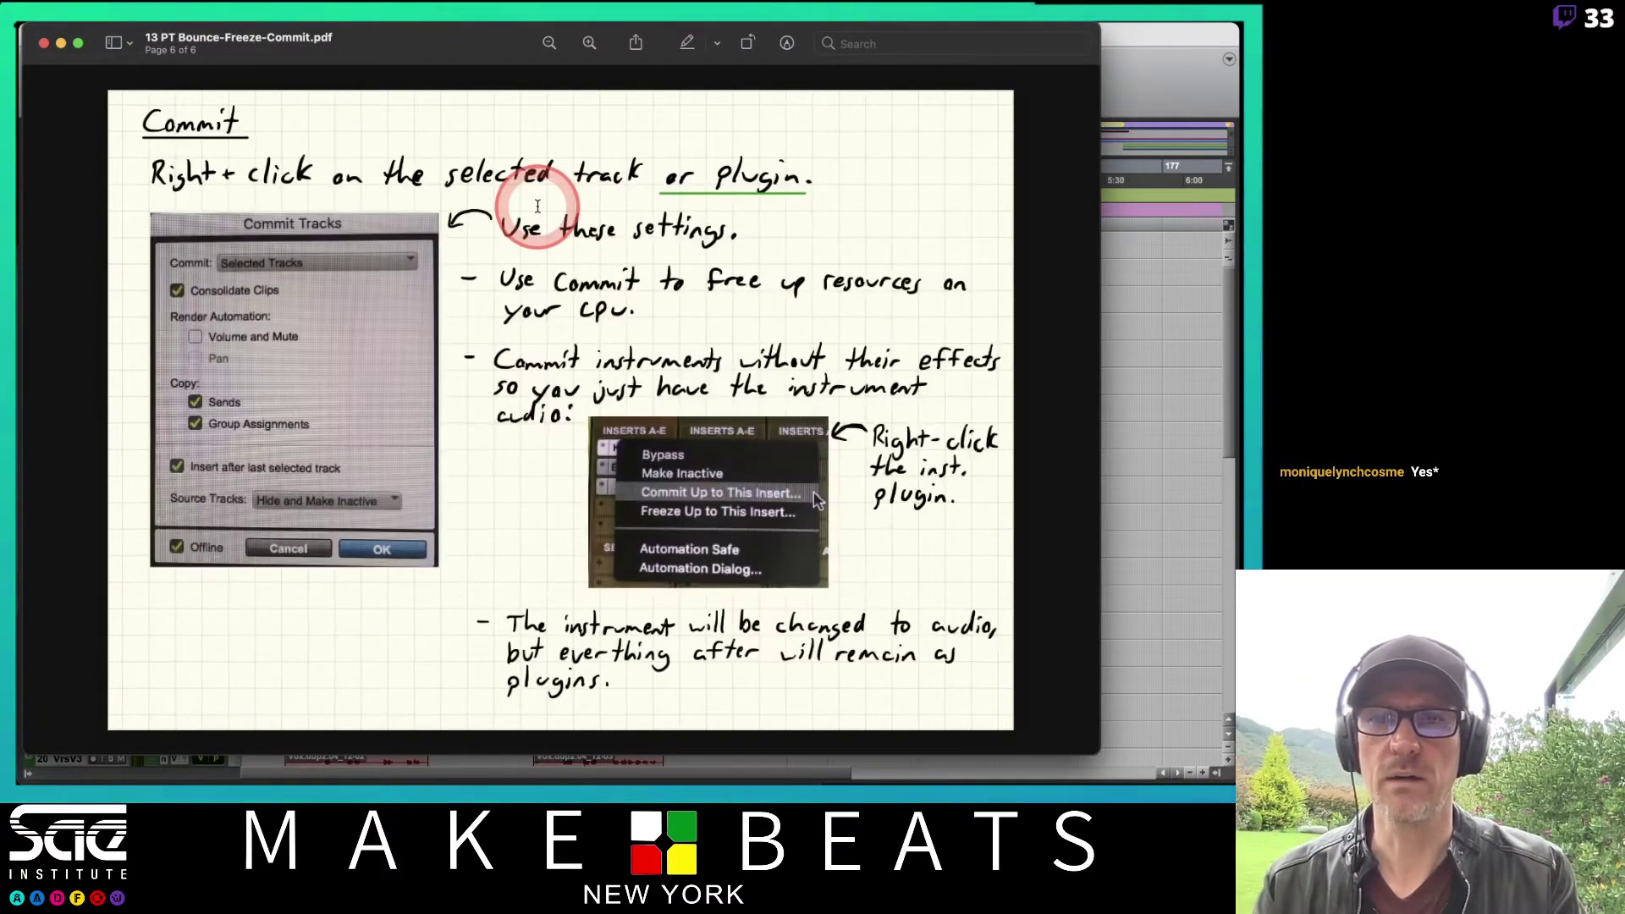
key(Left)
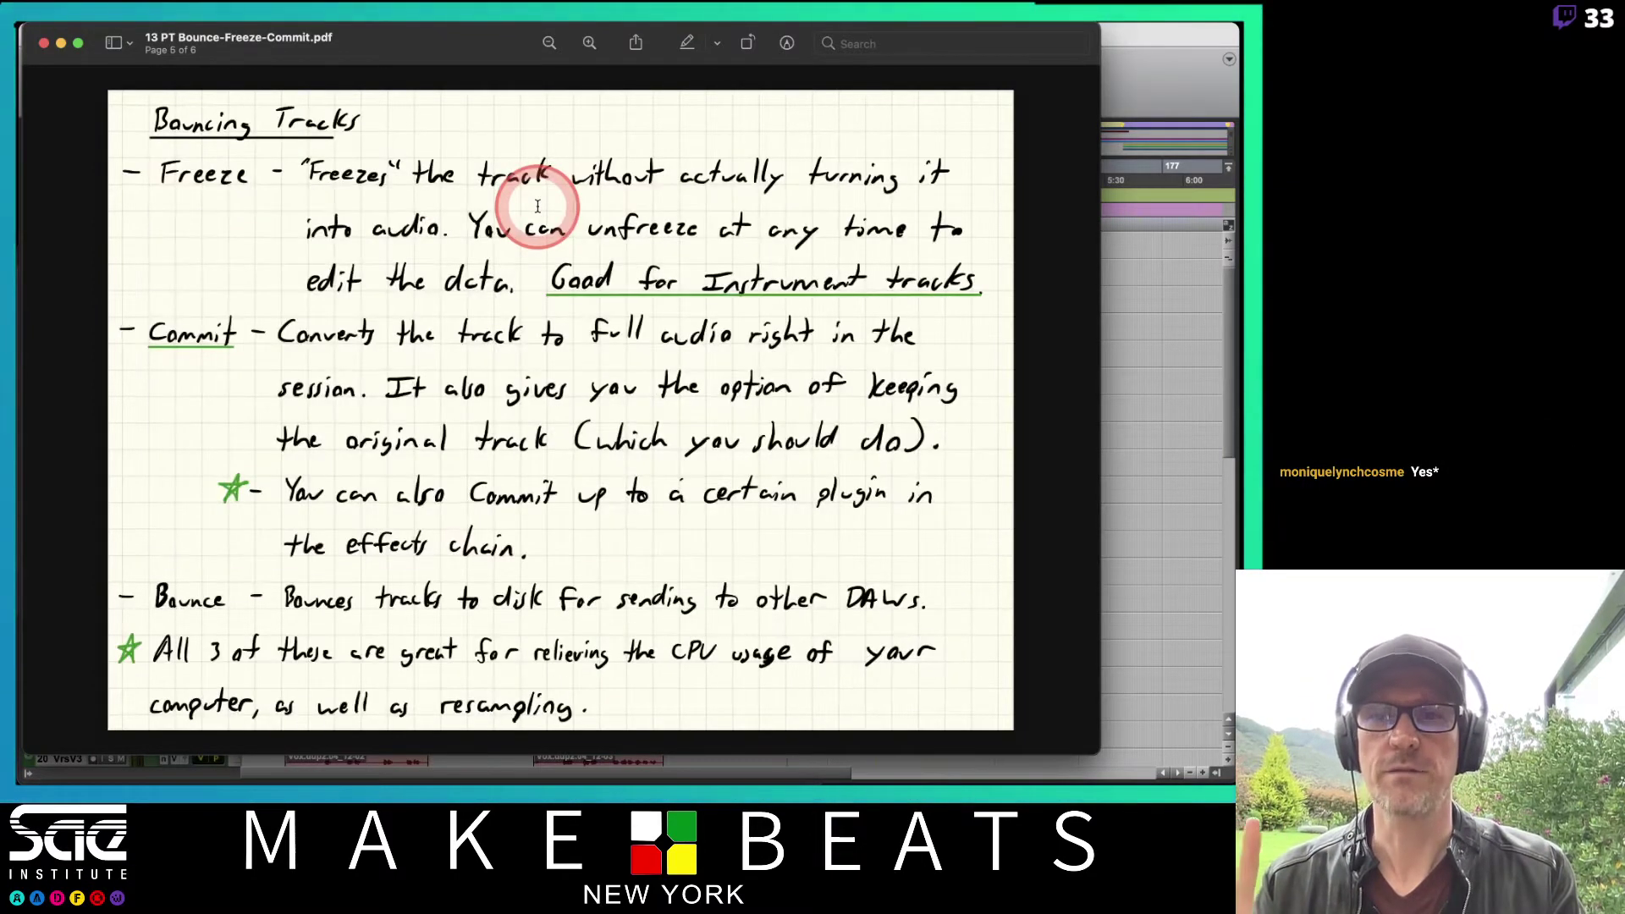
key(Right)
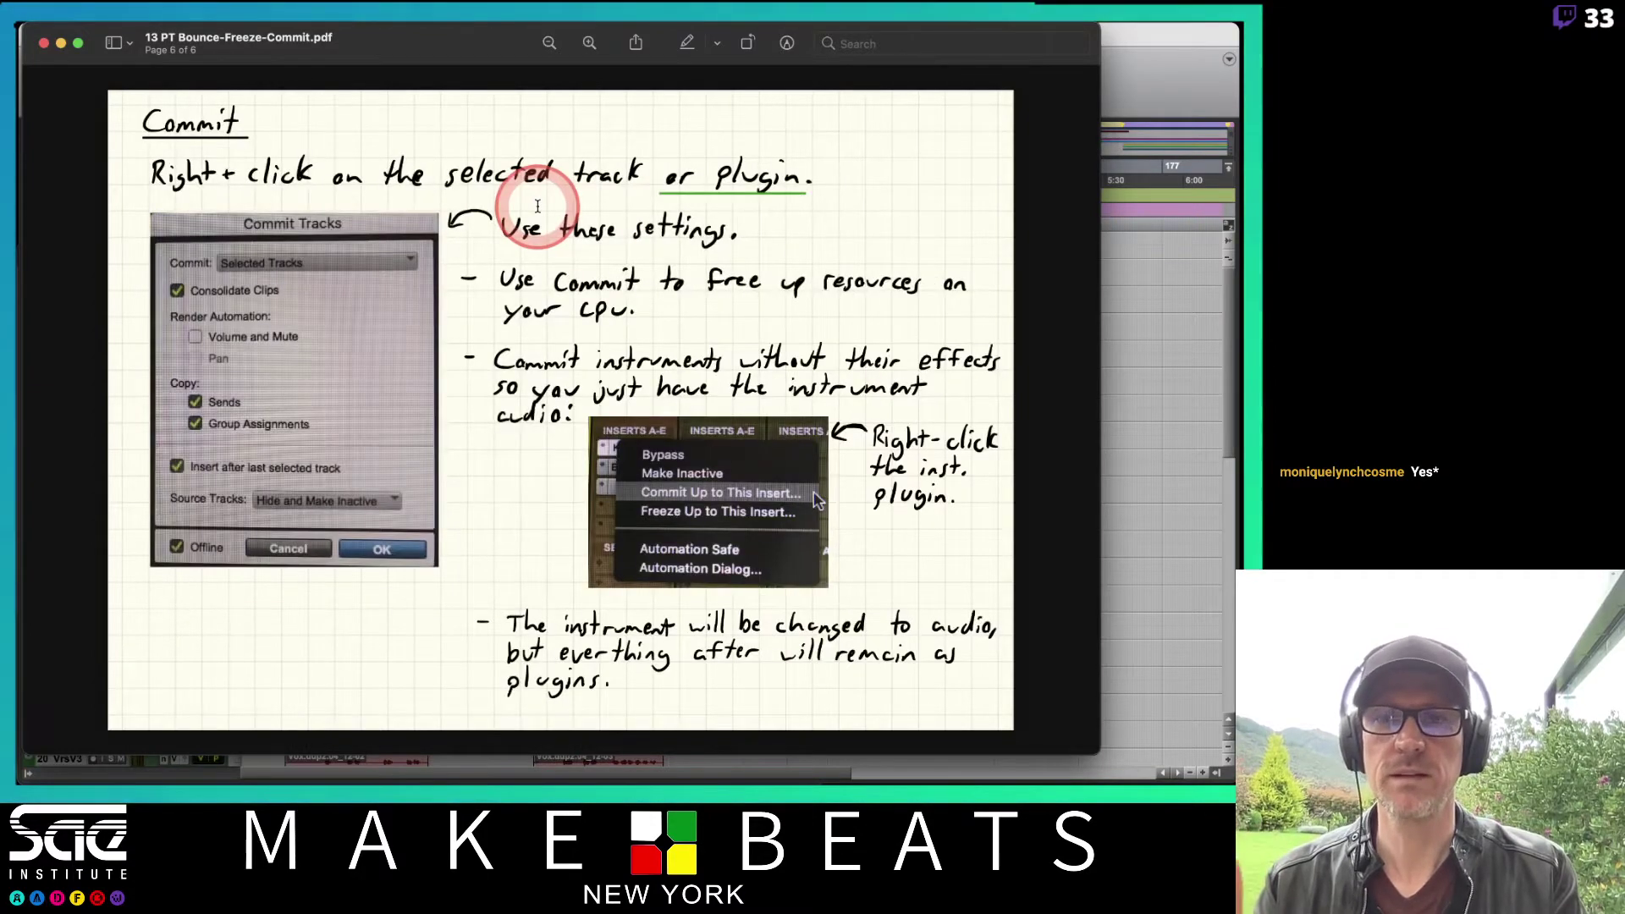
key(Left)
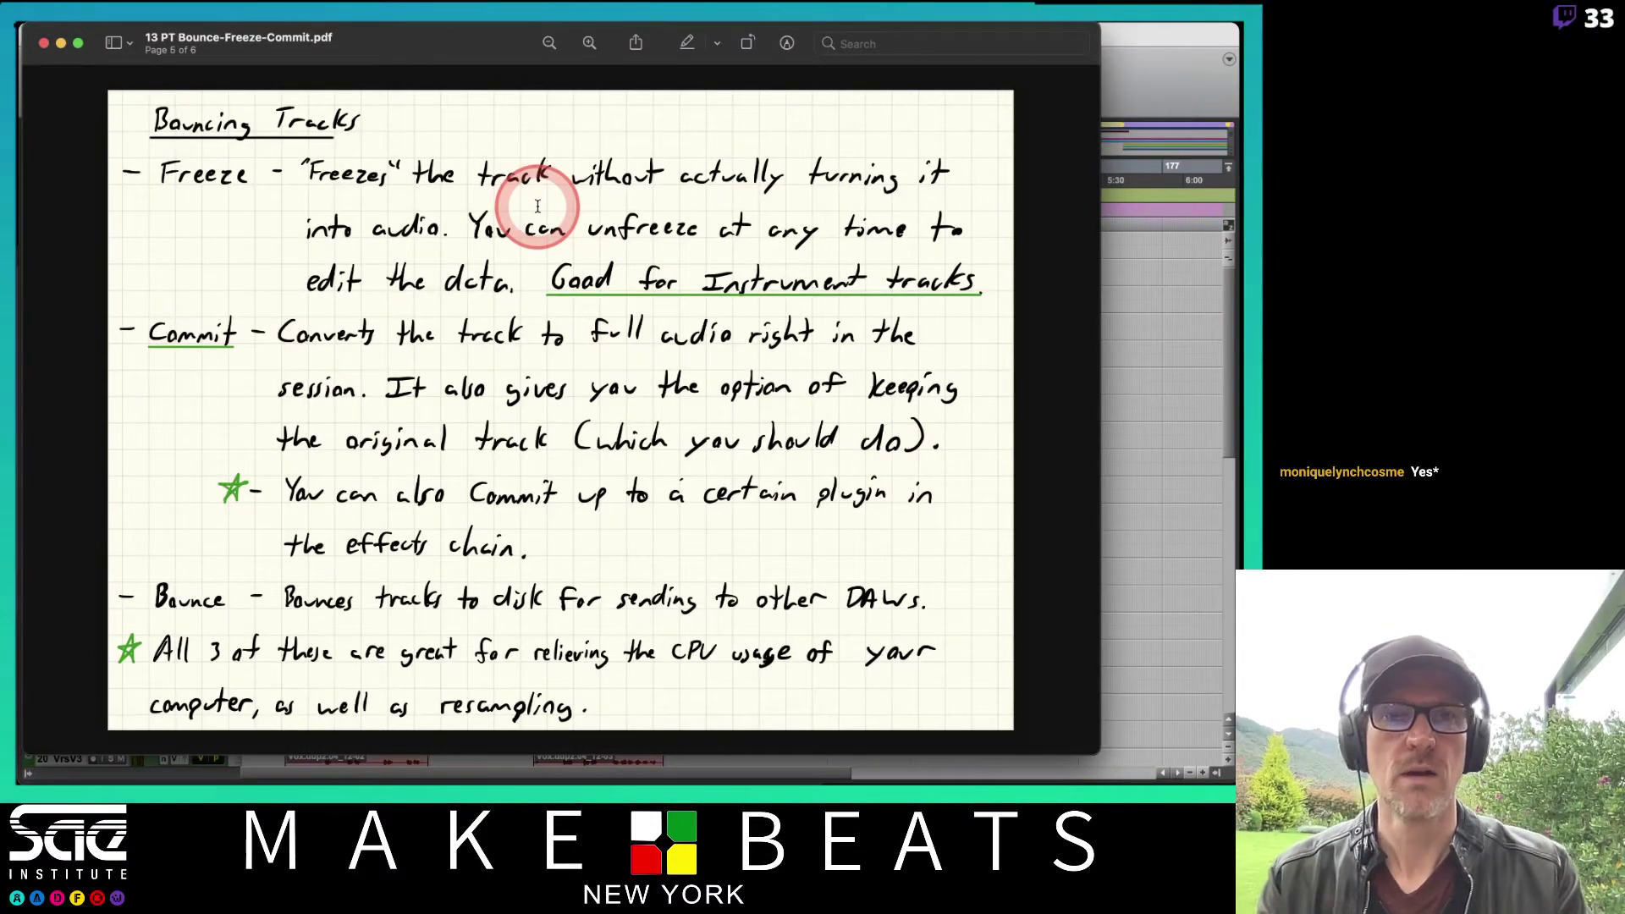
Step: Return to the Pro Tools session, close the Memory Locations window, and bring up the verse vocal channels in the Mix window
click(1170, 49)
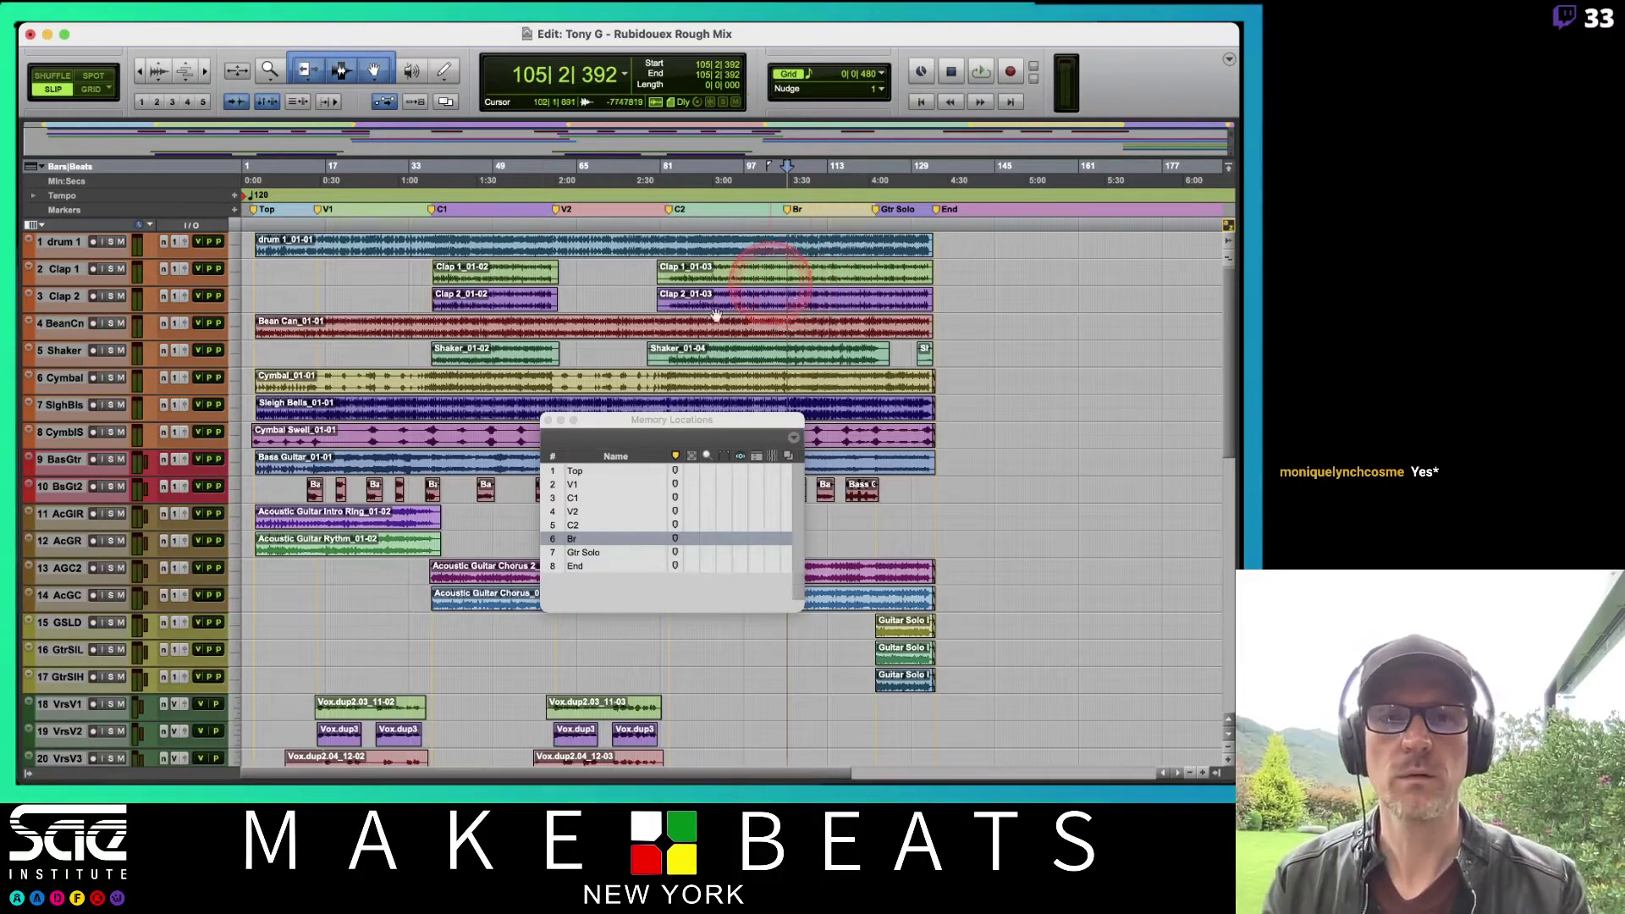
click(548, 421)
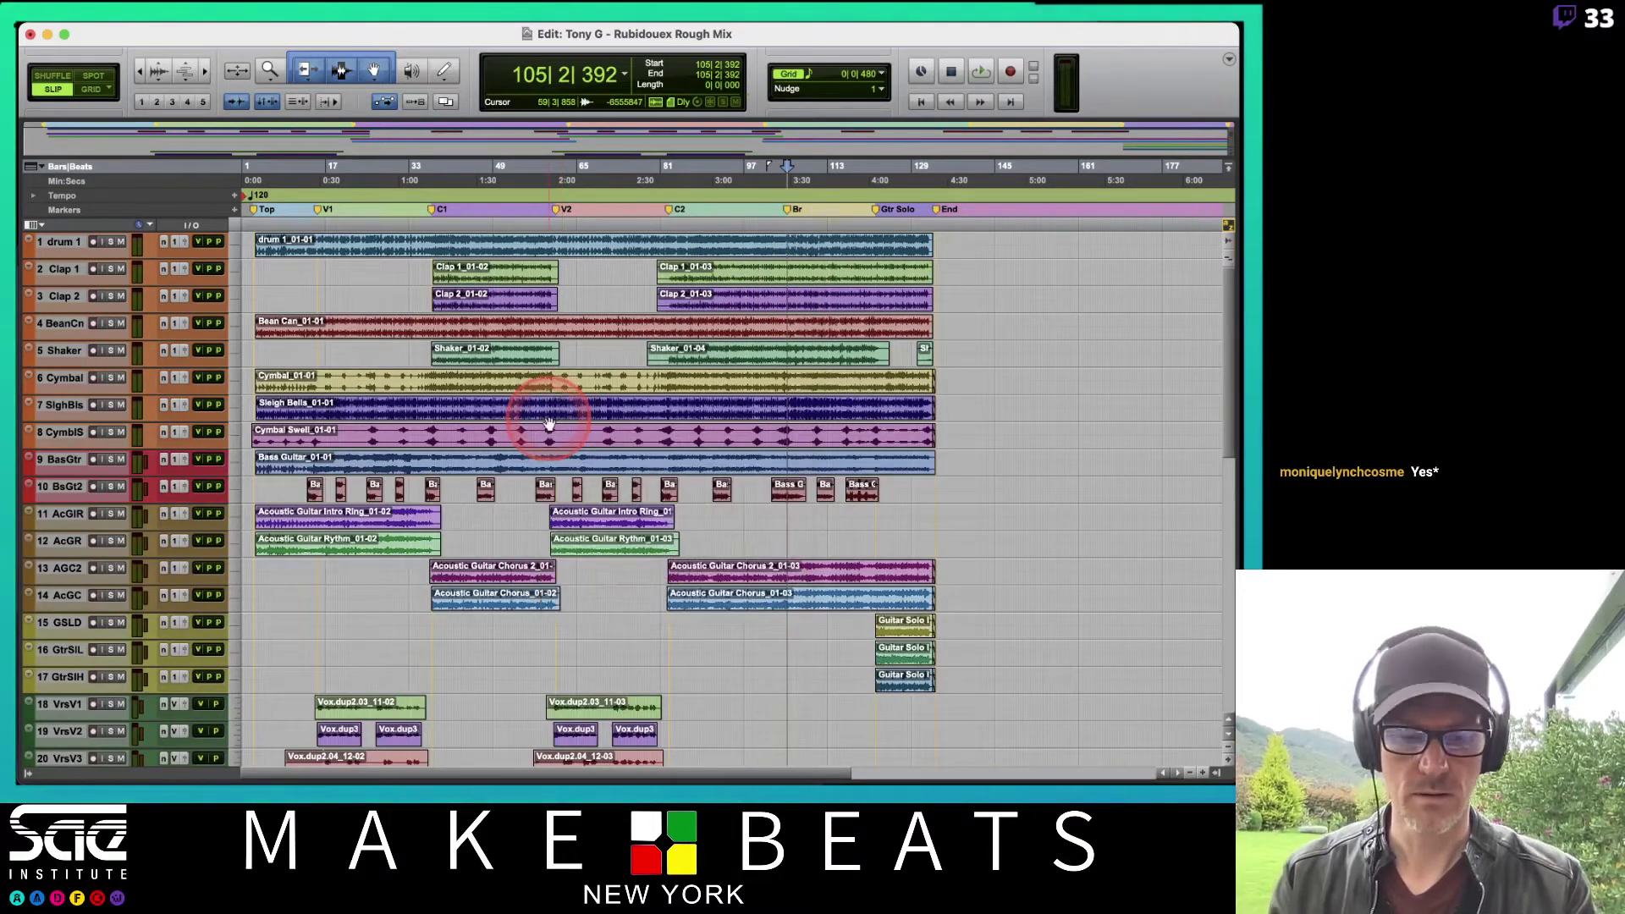
key(super+equal)
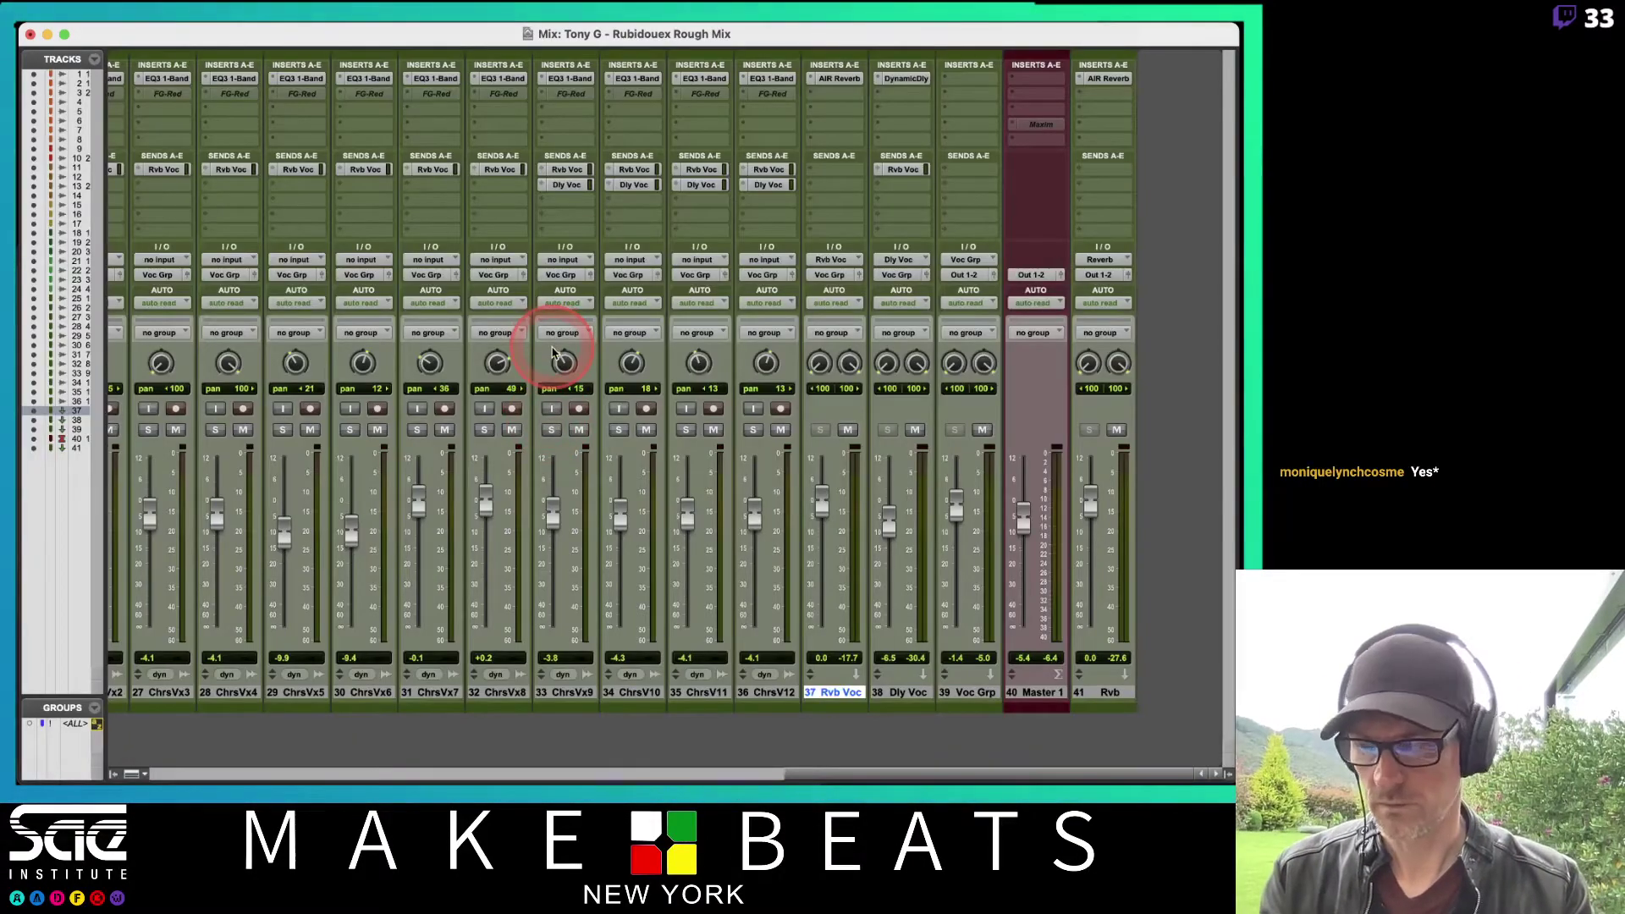
scroll(557, 348, left, 10)
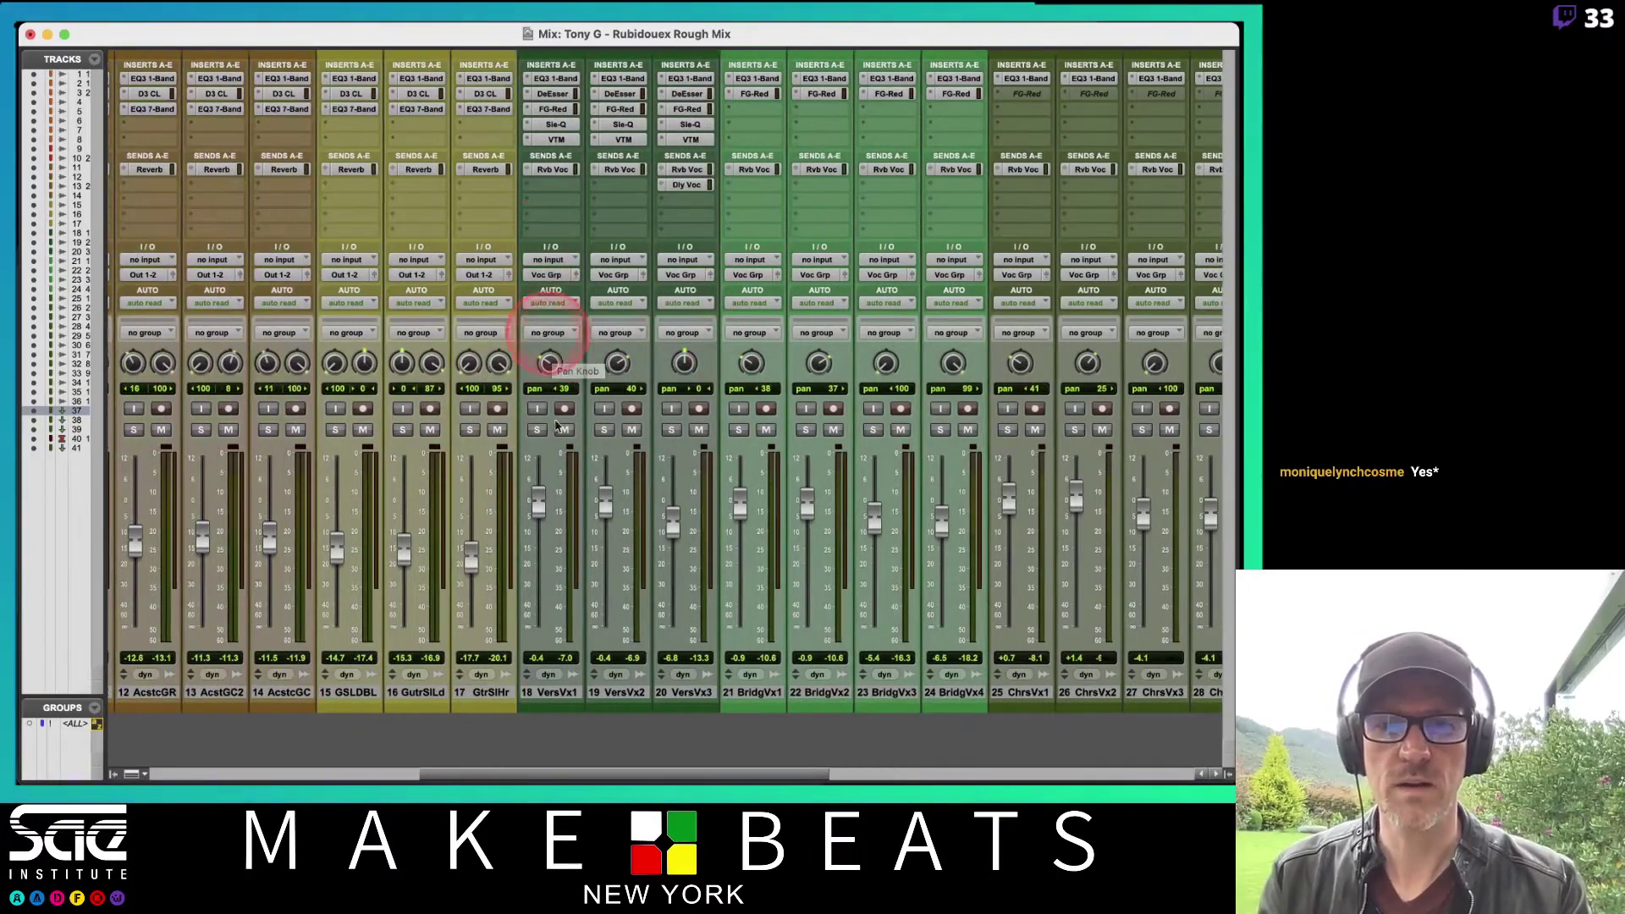
Step: Select the verse vocal channels in turn, then check the full name and comments of the VersVx1 track
click(546, 696)
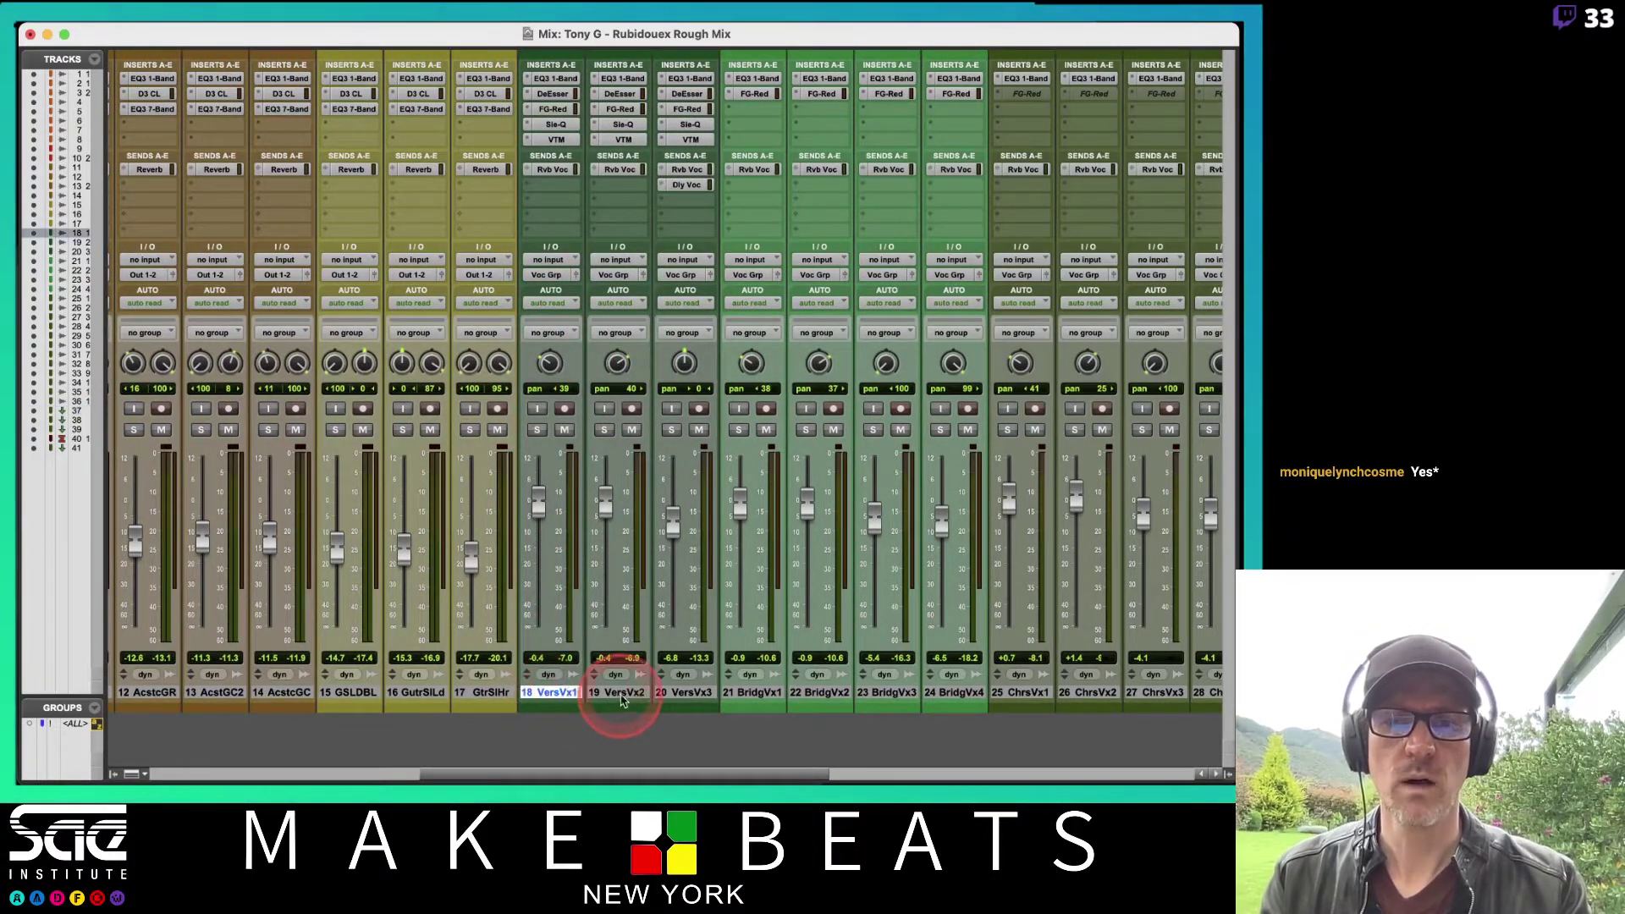
click(618, 693)
click(680, 693)
click(546, 691)
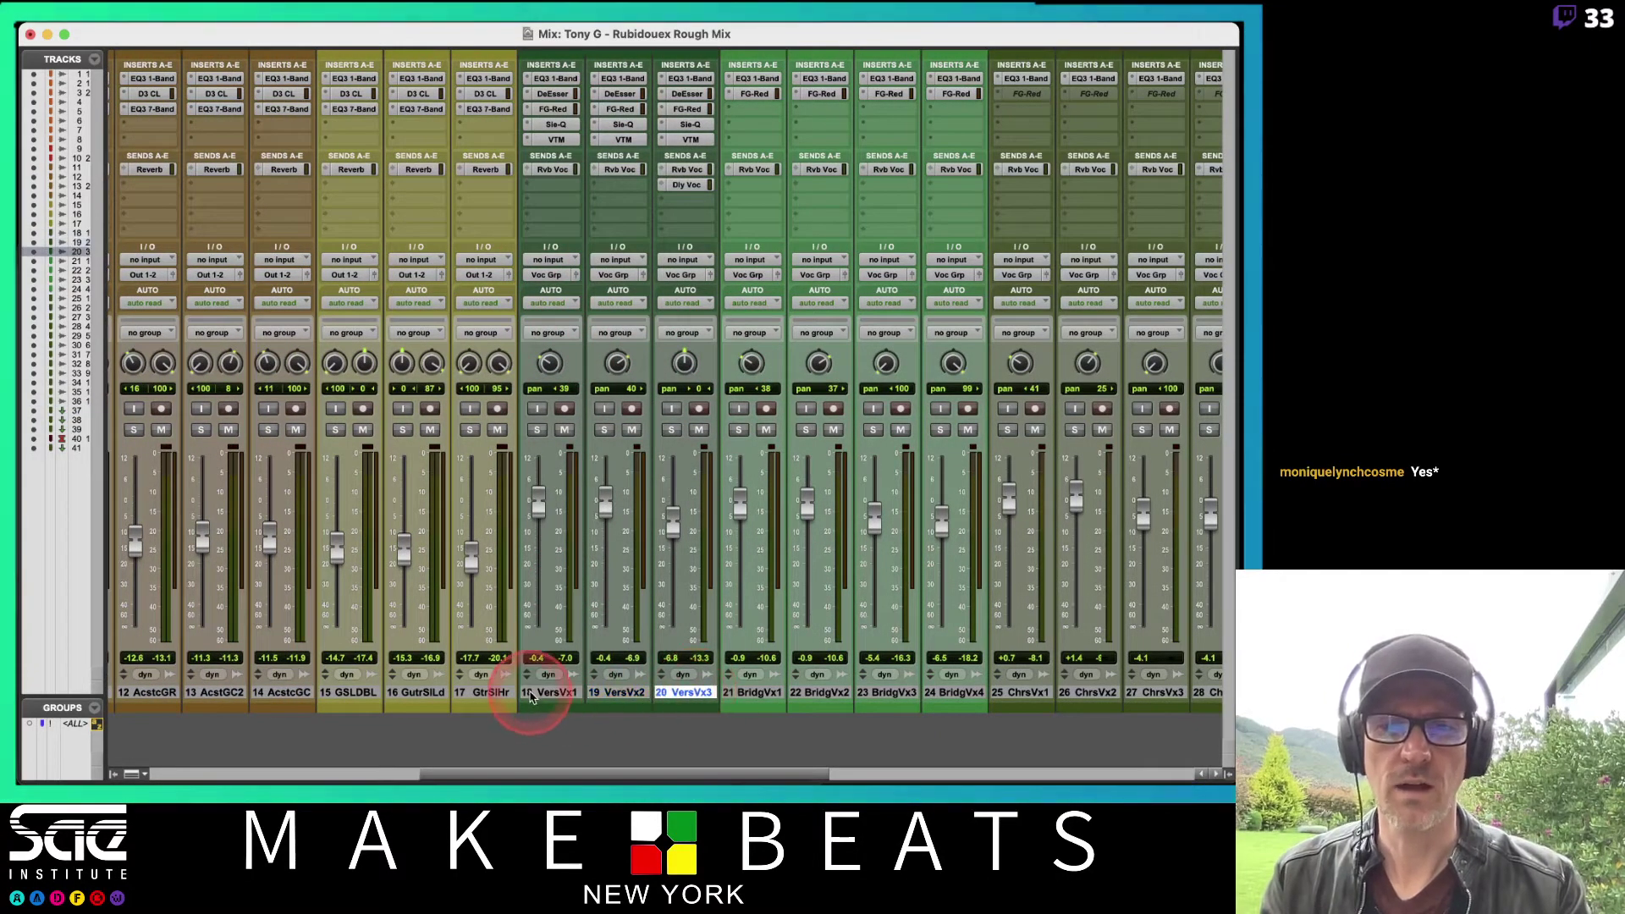
double_click(546, 690)
click(634, 336)
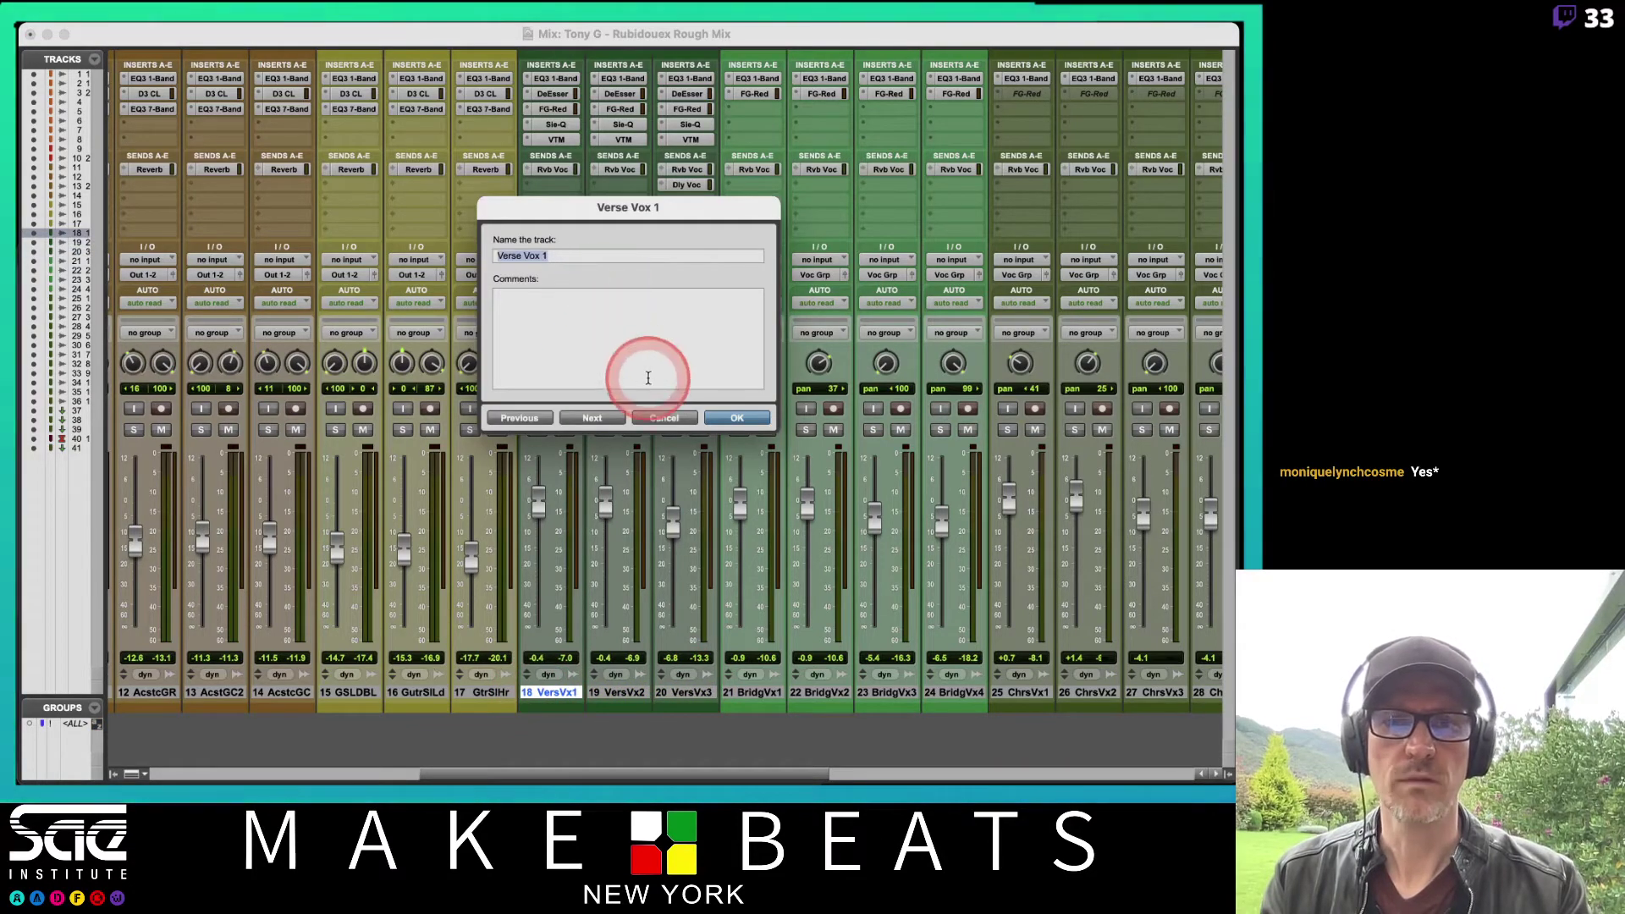
click(592, 418)
click(677, 418)
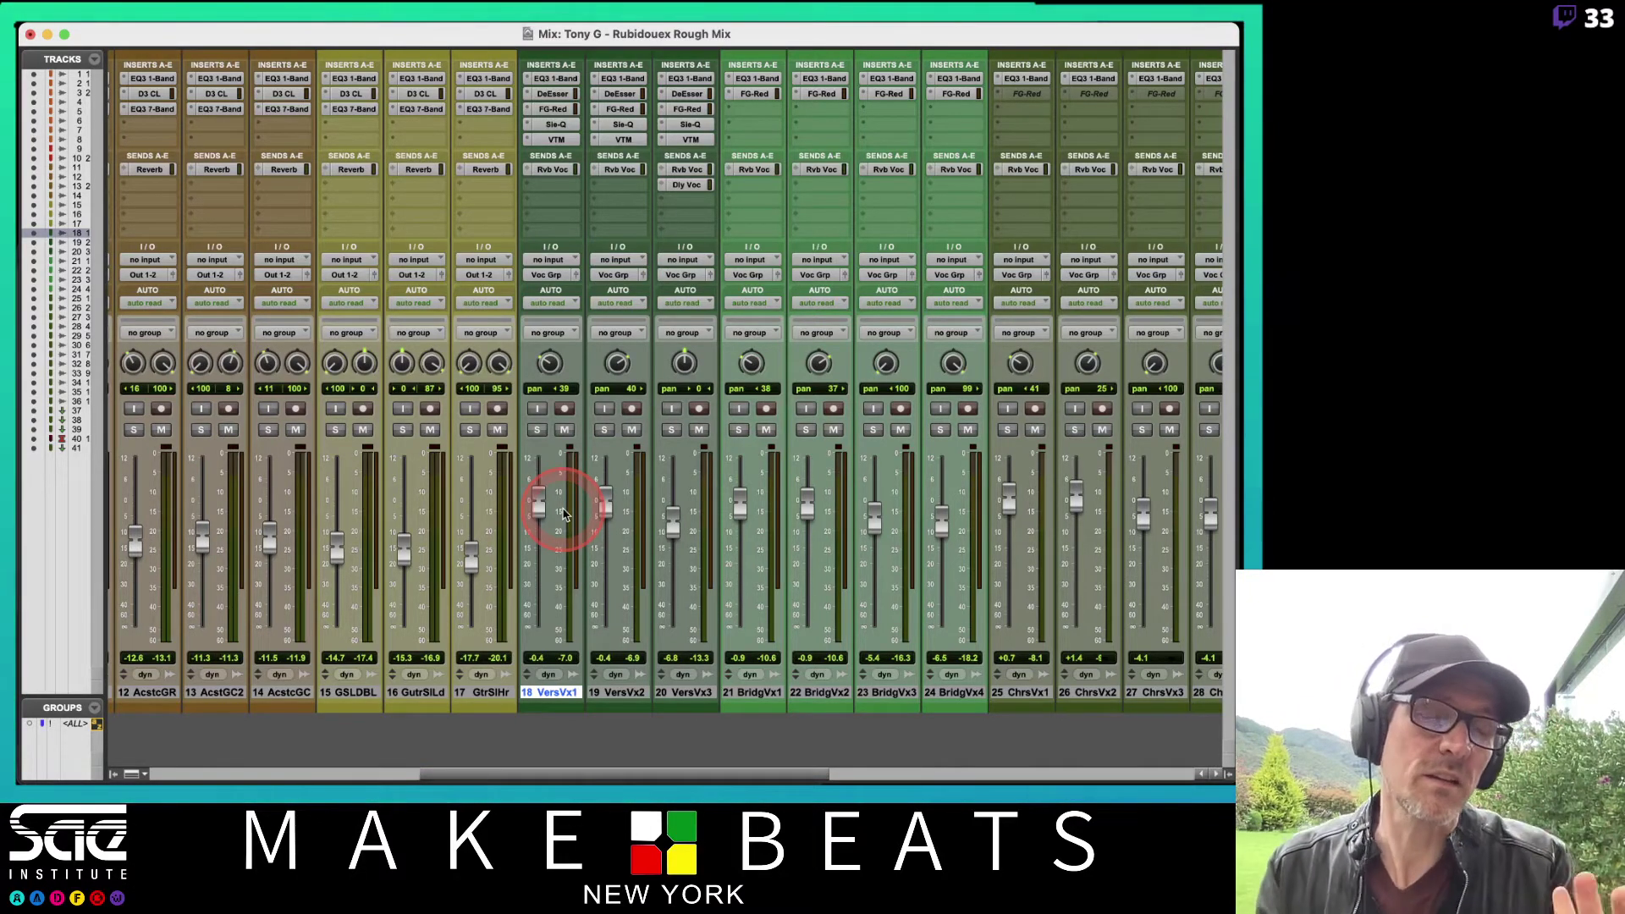
Step: Commit the VersVx1 track offline with Consolidate Clips off, copying sends and group assignments, and with the source track set to Hide and Make Inactive
right_click(557, 695)
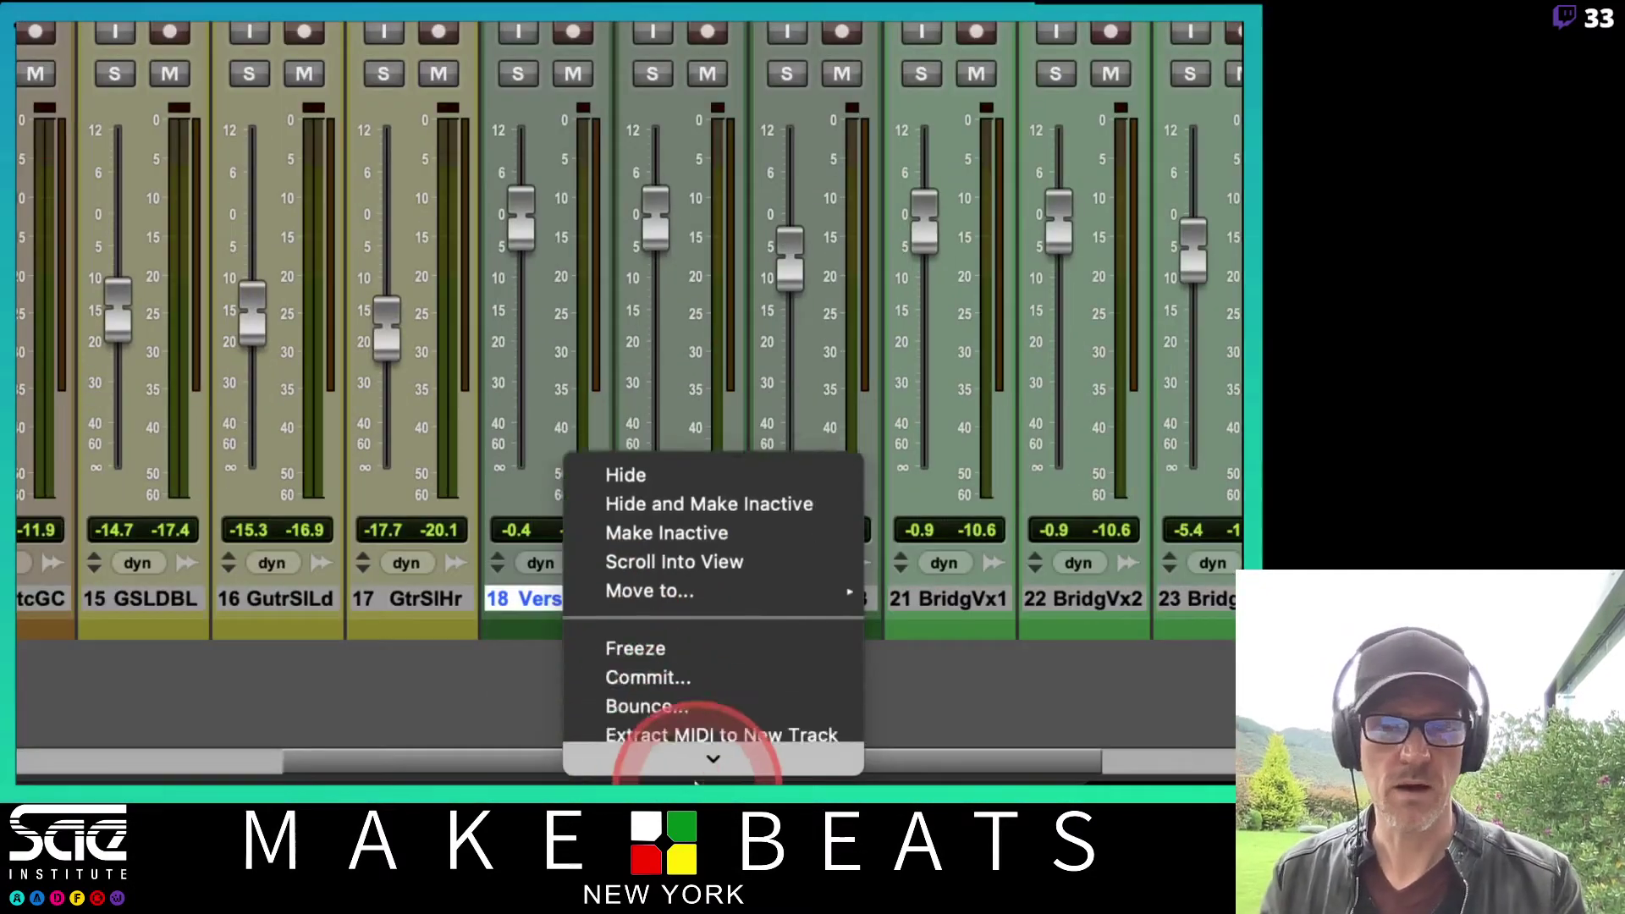
mouse_move(695, 781)
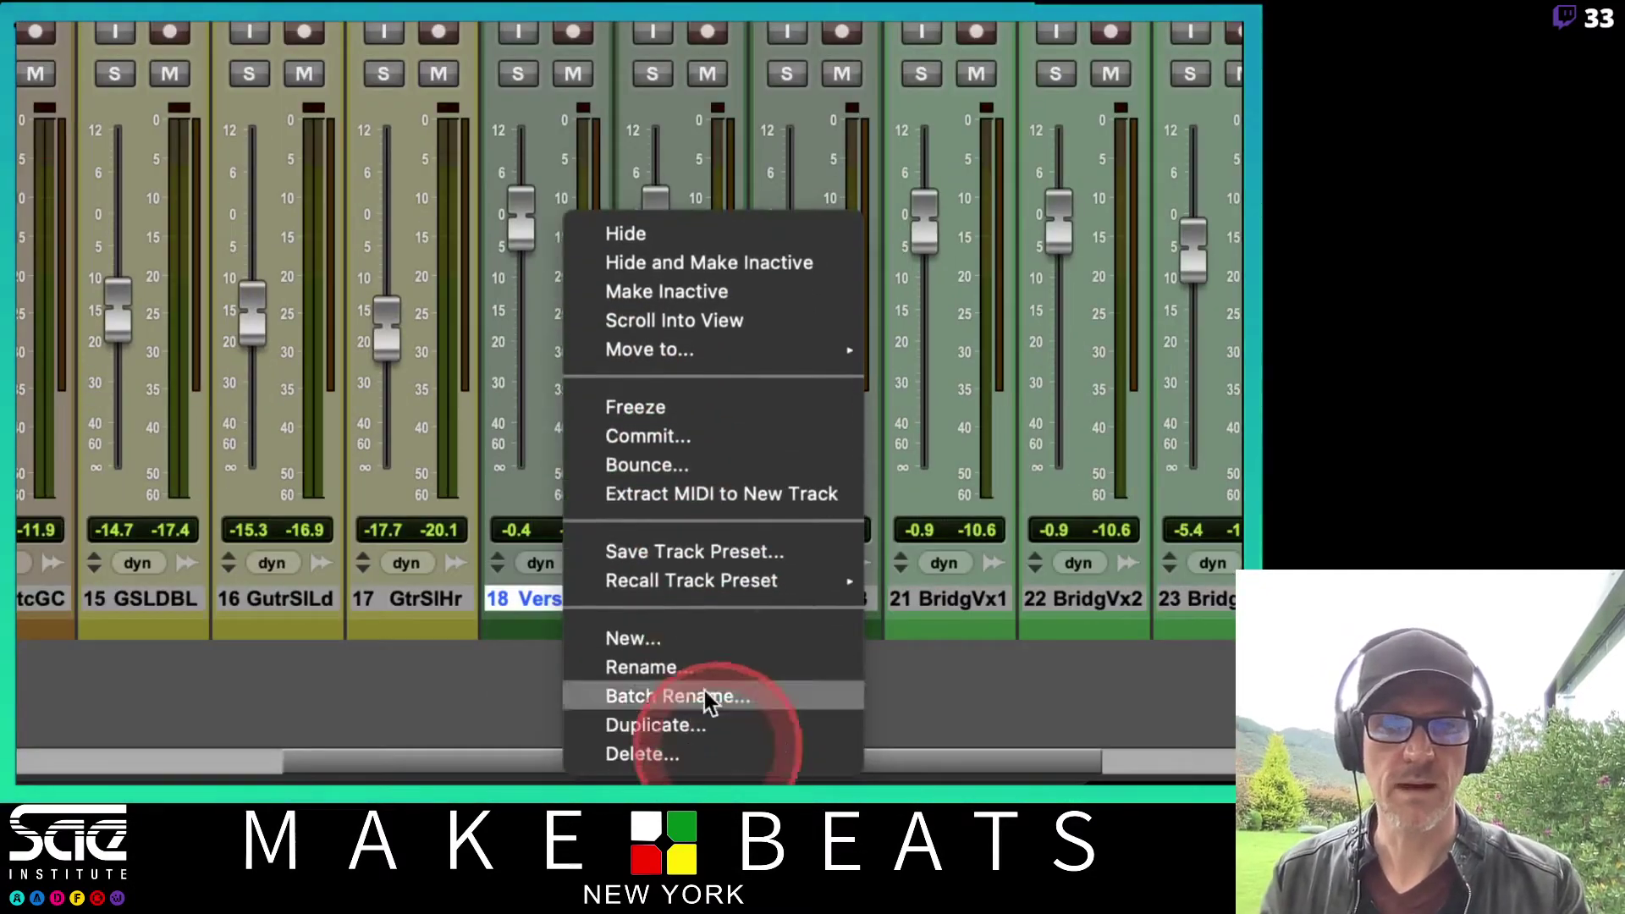
click(659, 429)
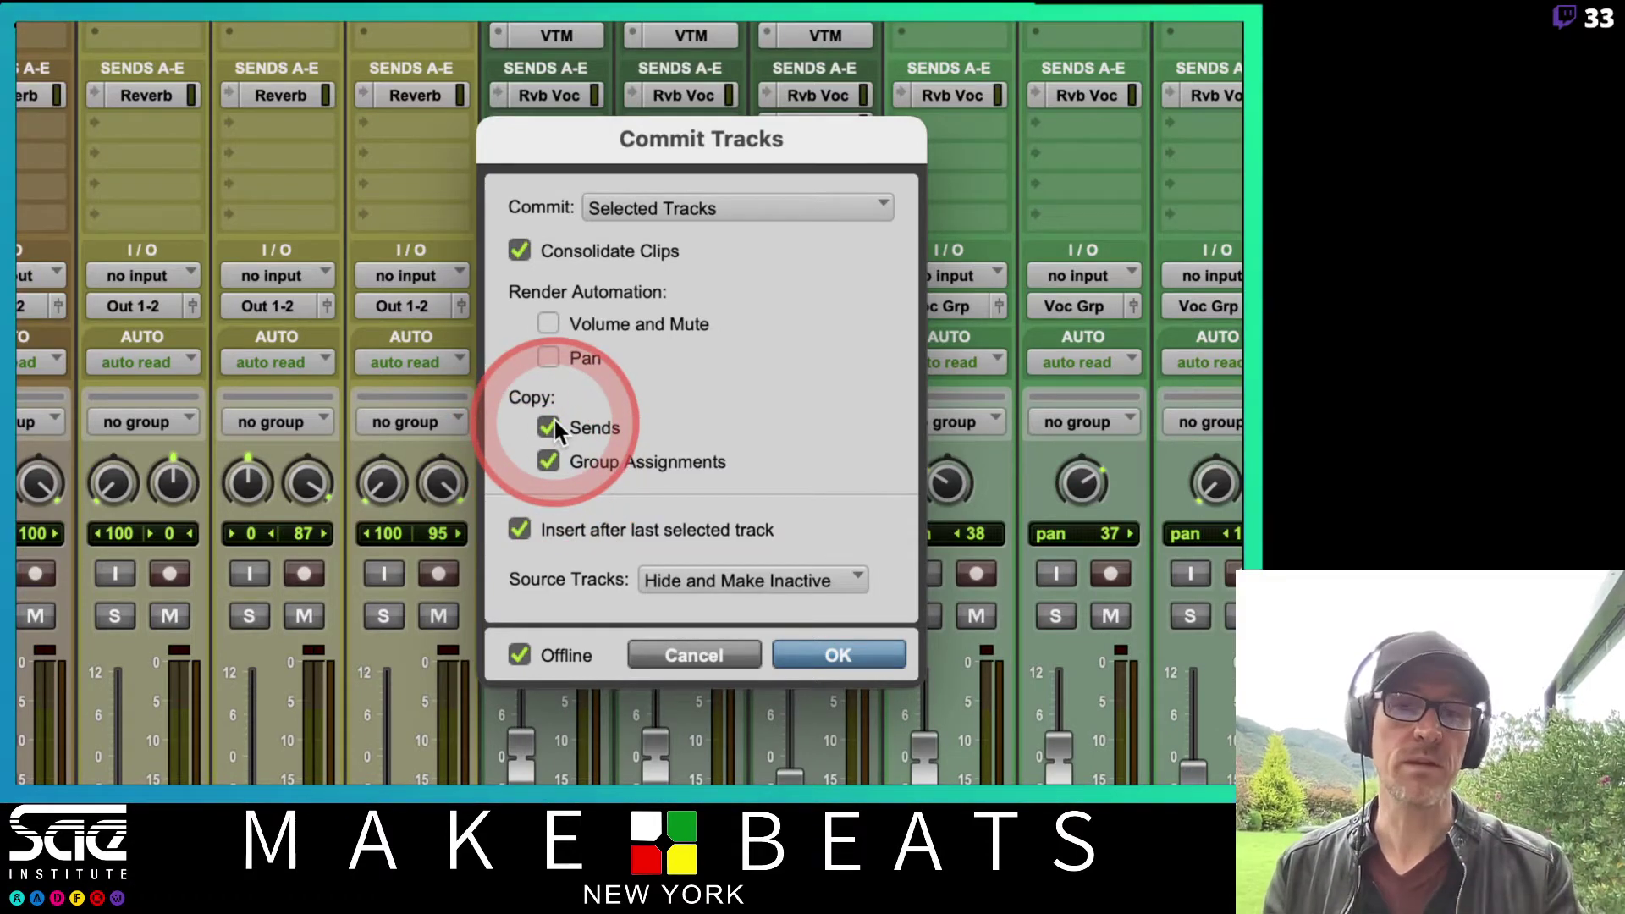
click(520, 247)
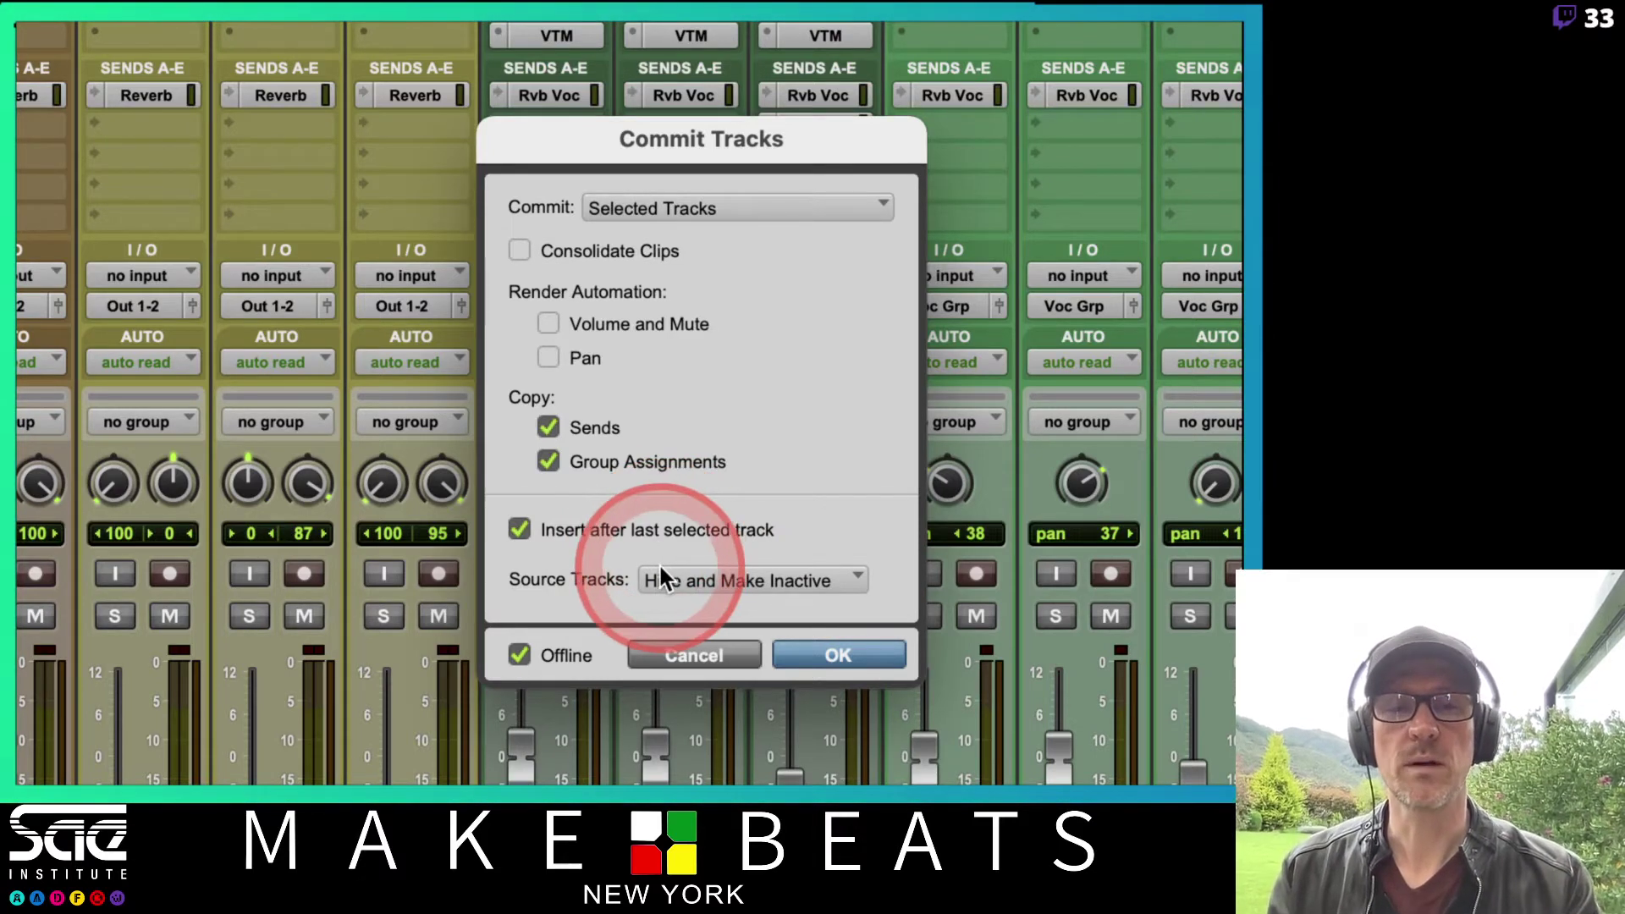
click(706, 573)
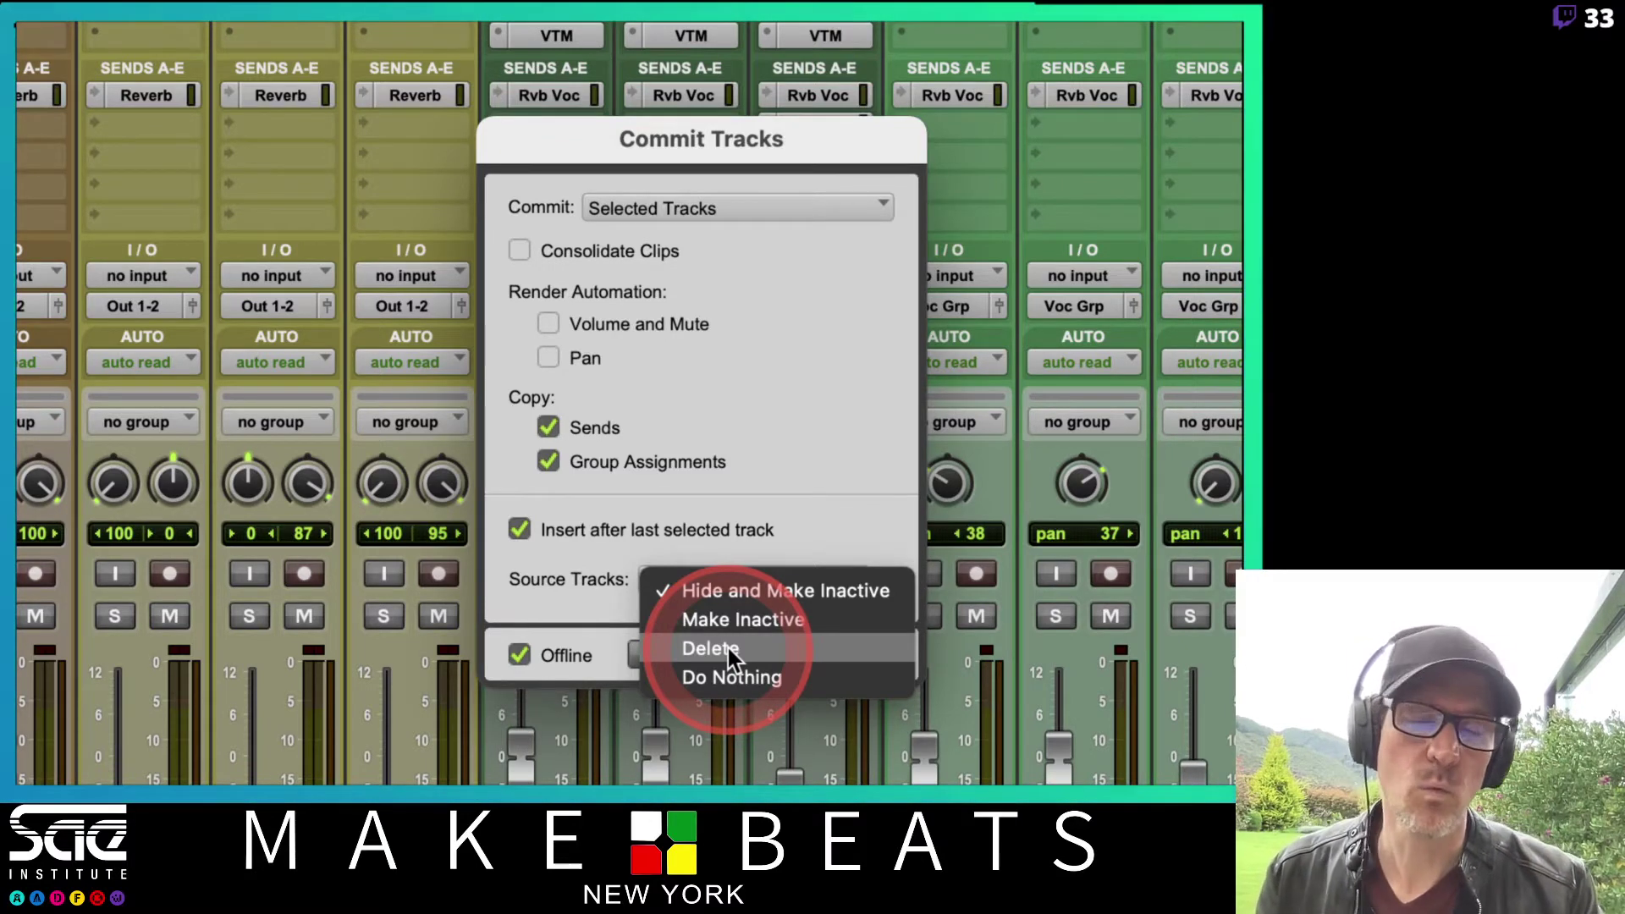
click(742, 591)
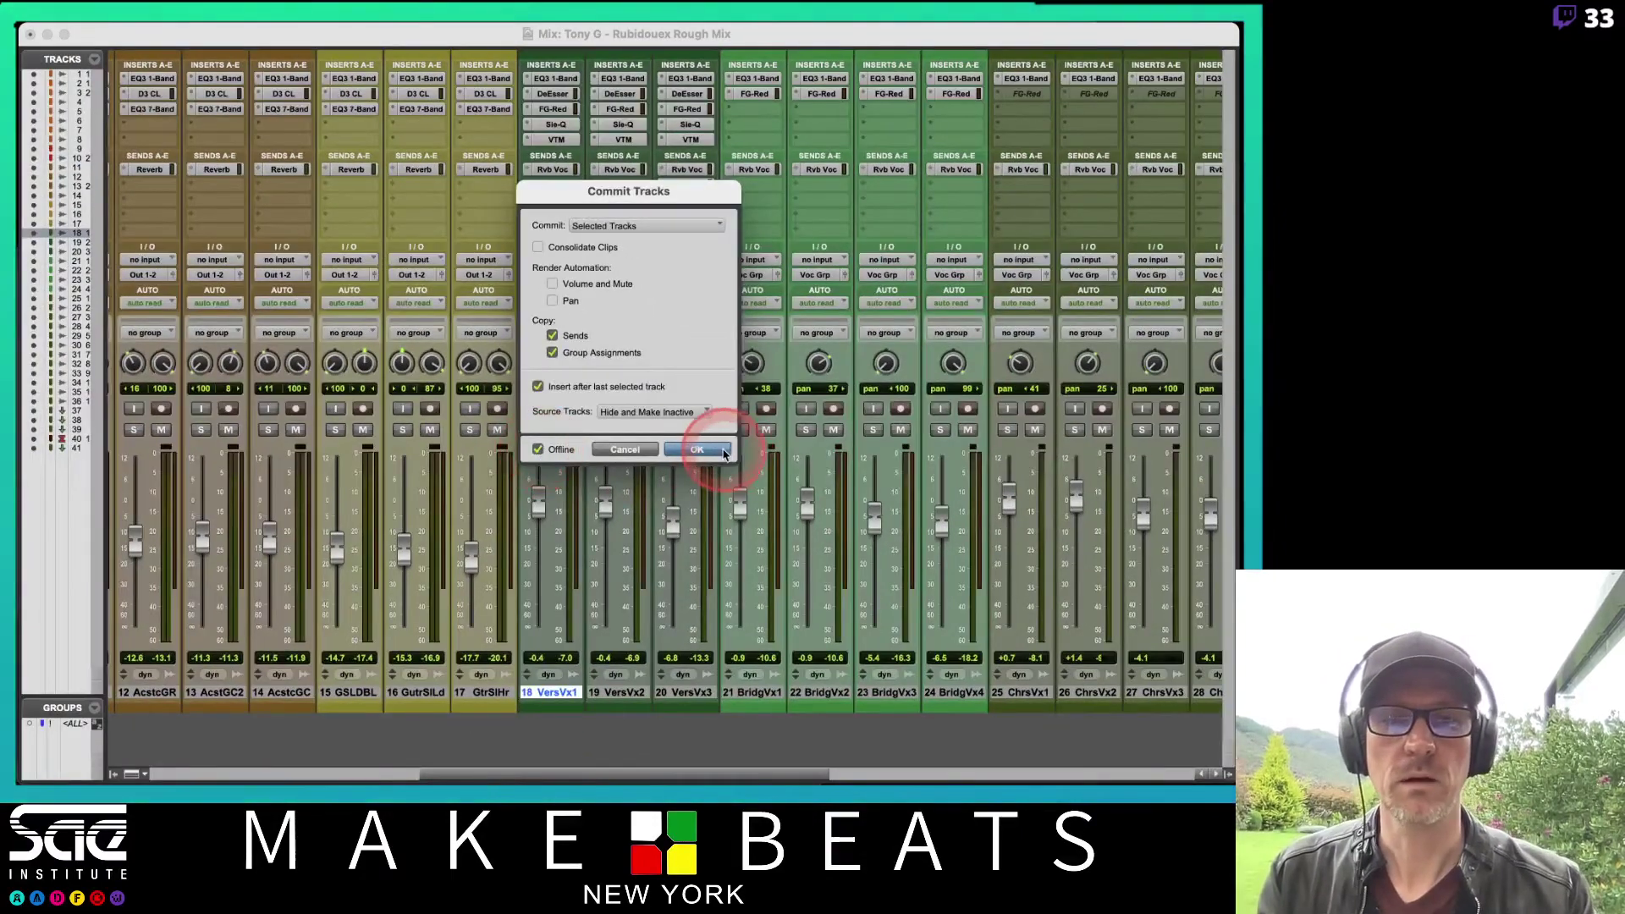
click(697, 450)
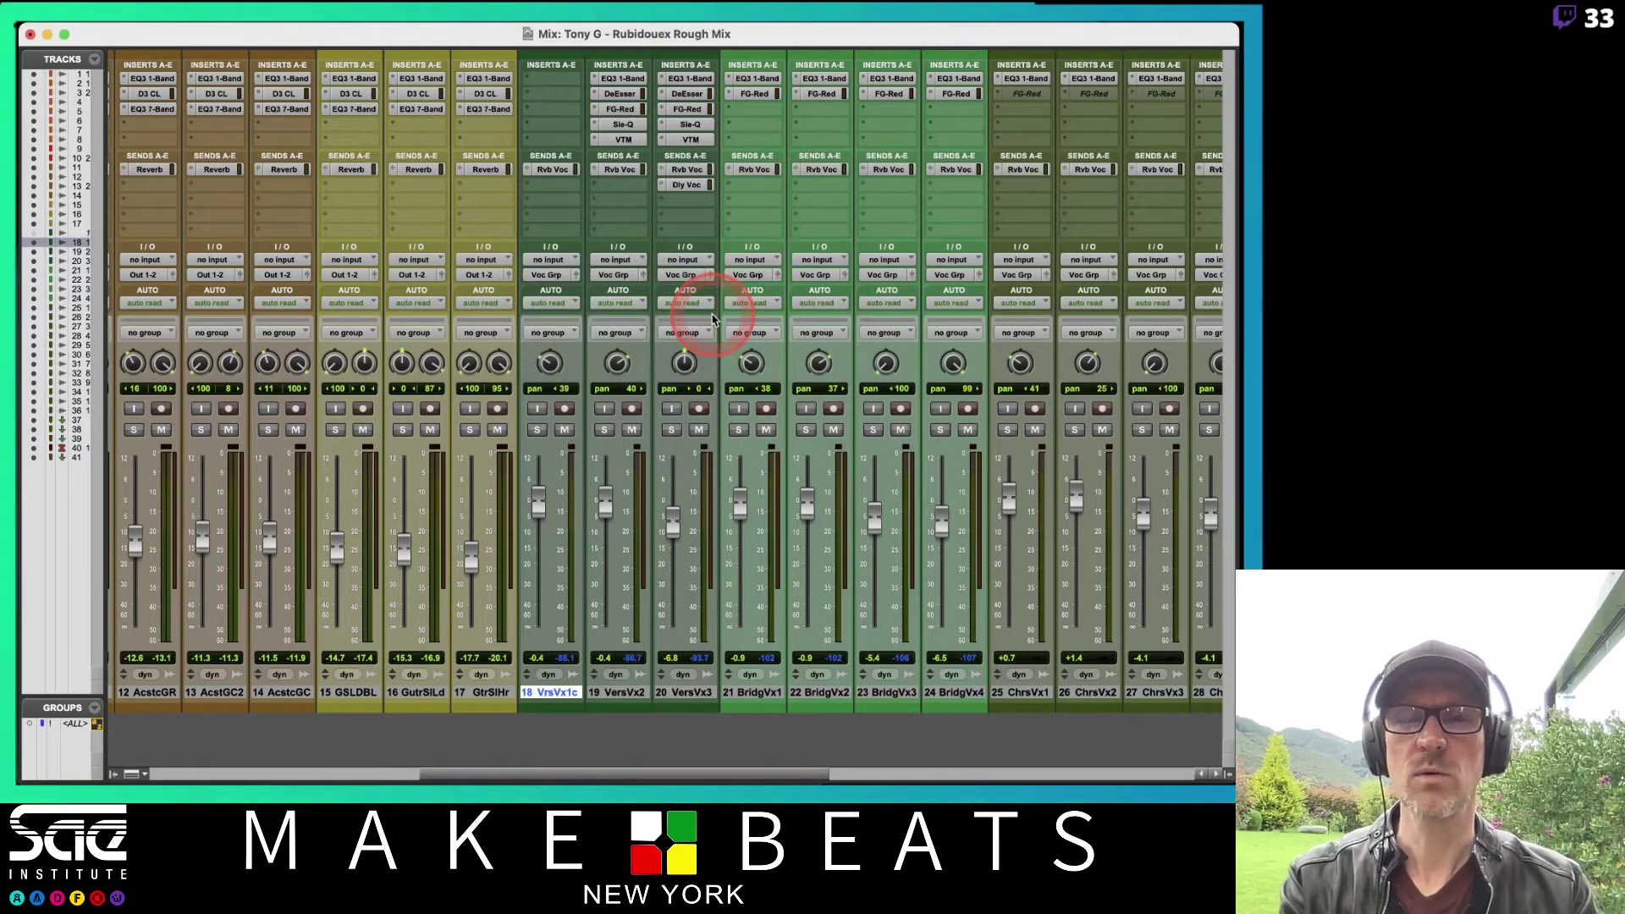
Step: Check the full name of the committed verse vocal track
double_click(563, 696)
click(527, 255)
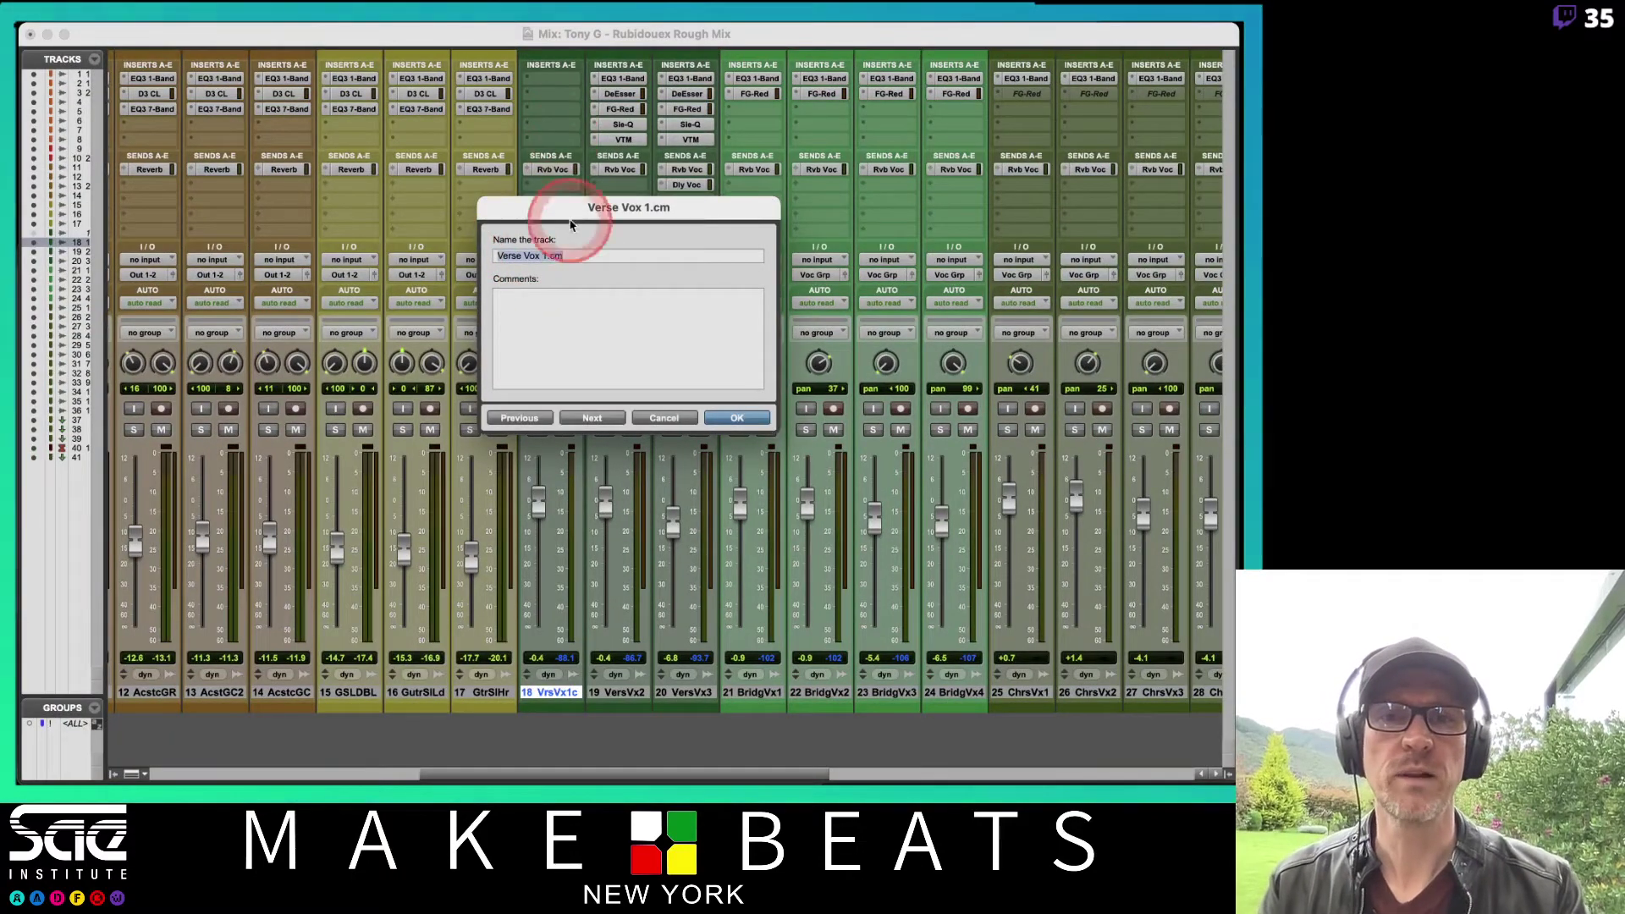
click(659, 419)
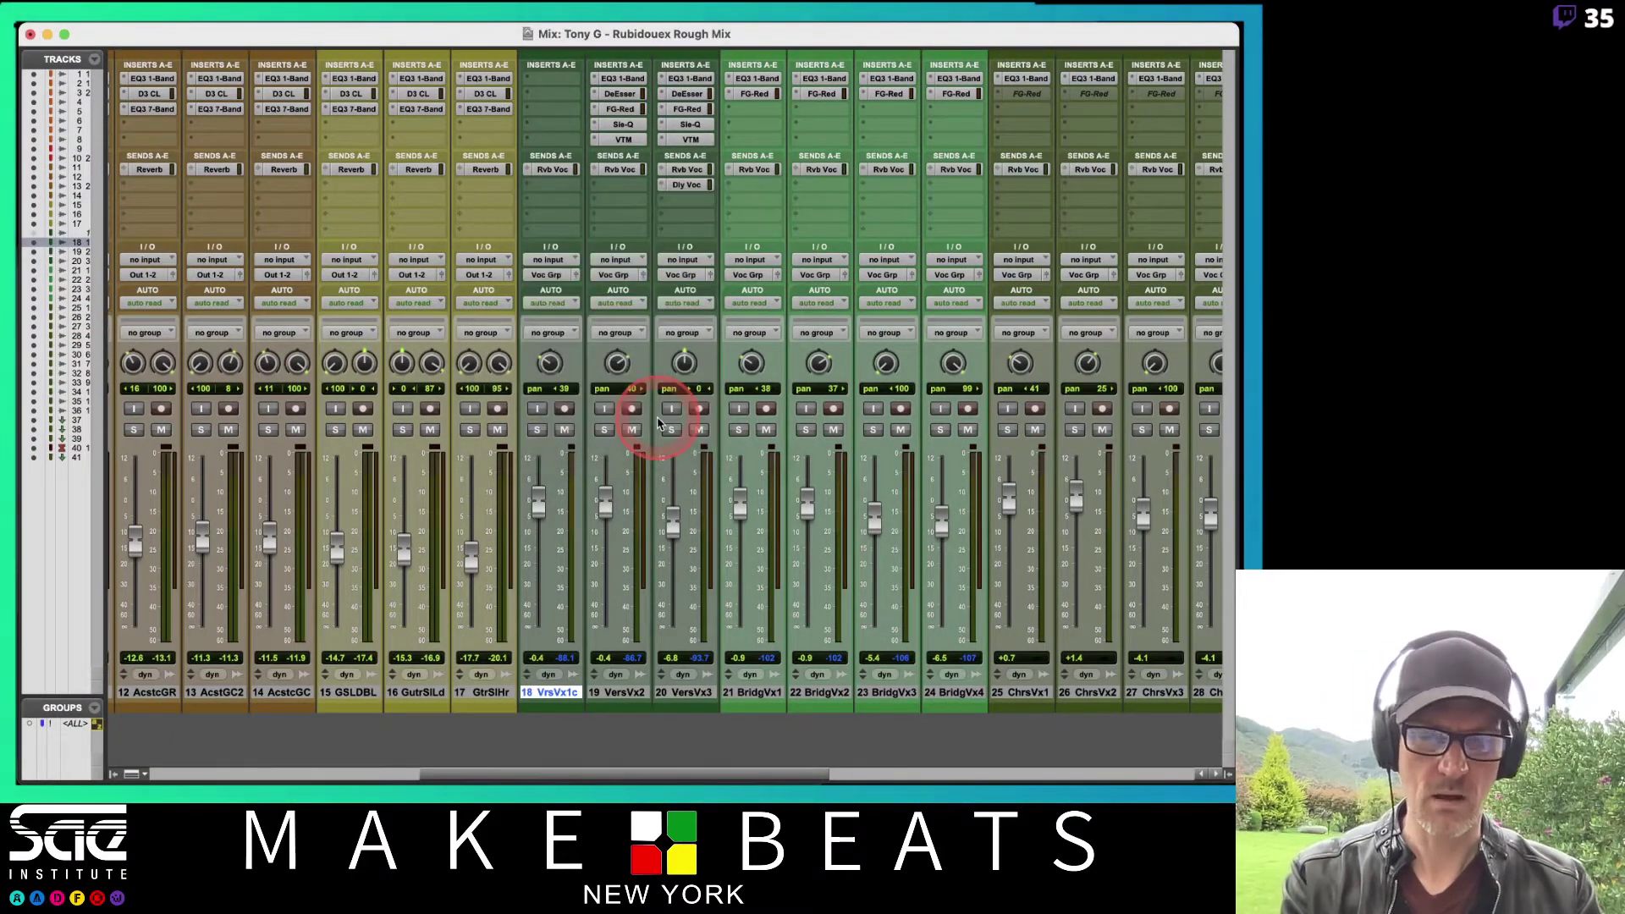
Step: Show the Edit window and set the committed verse vocal track's height to large
key(super+equal)
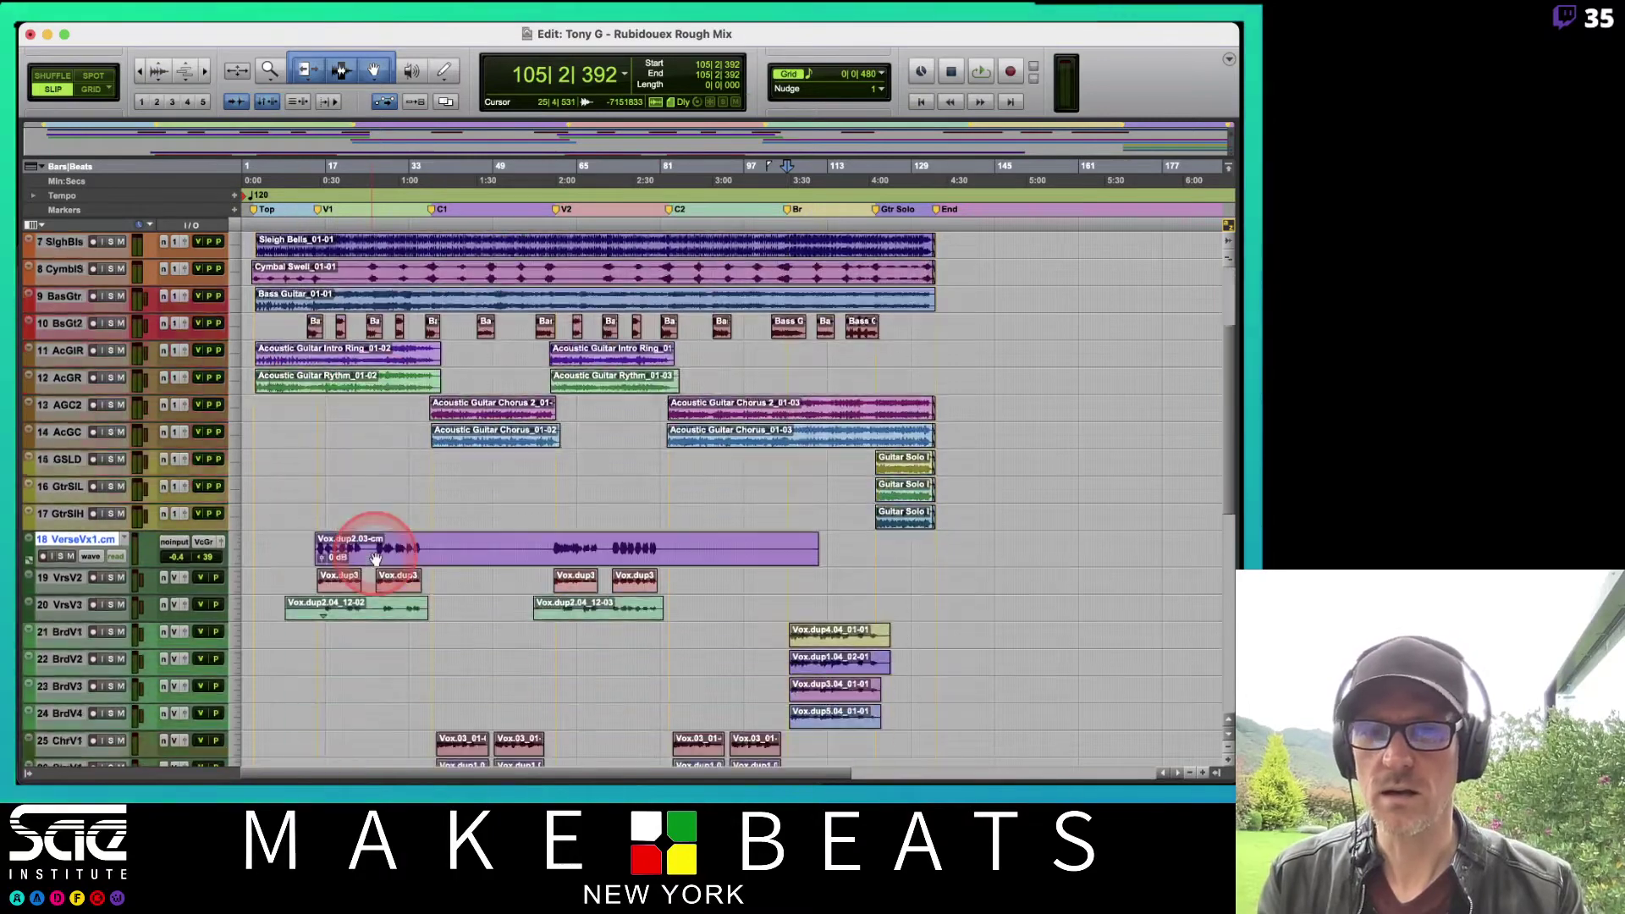
click(227, 557)
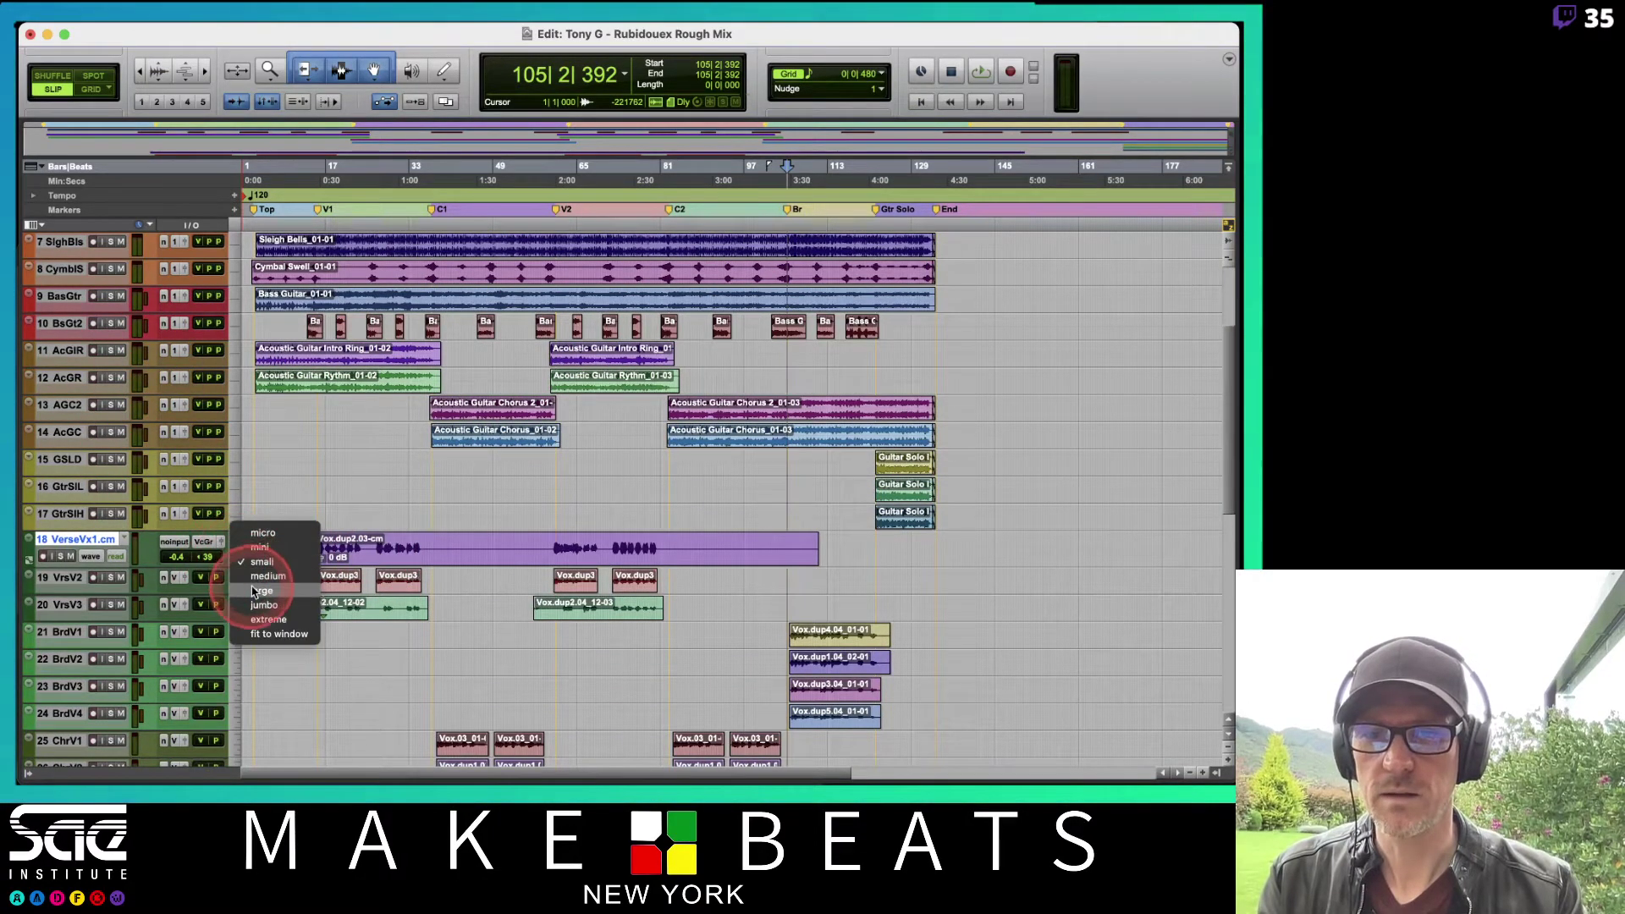
click(258, 590)
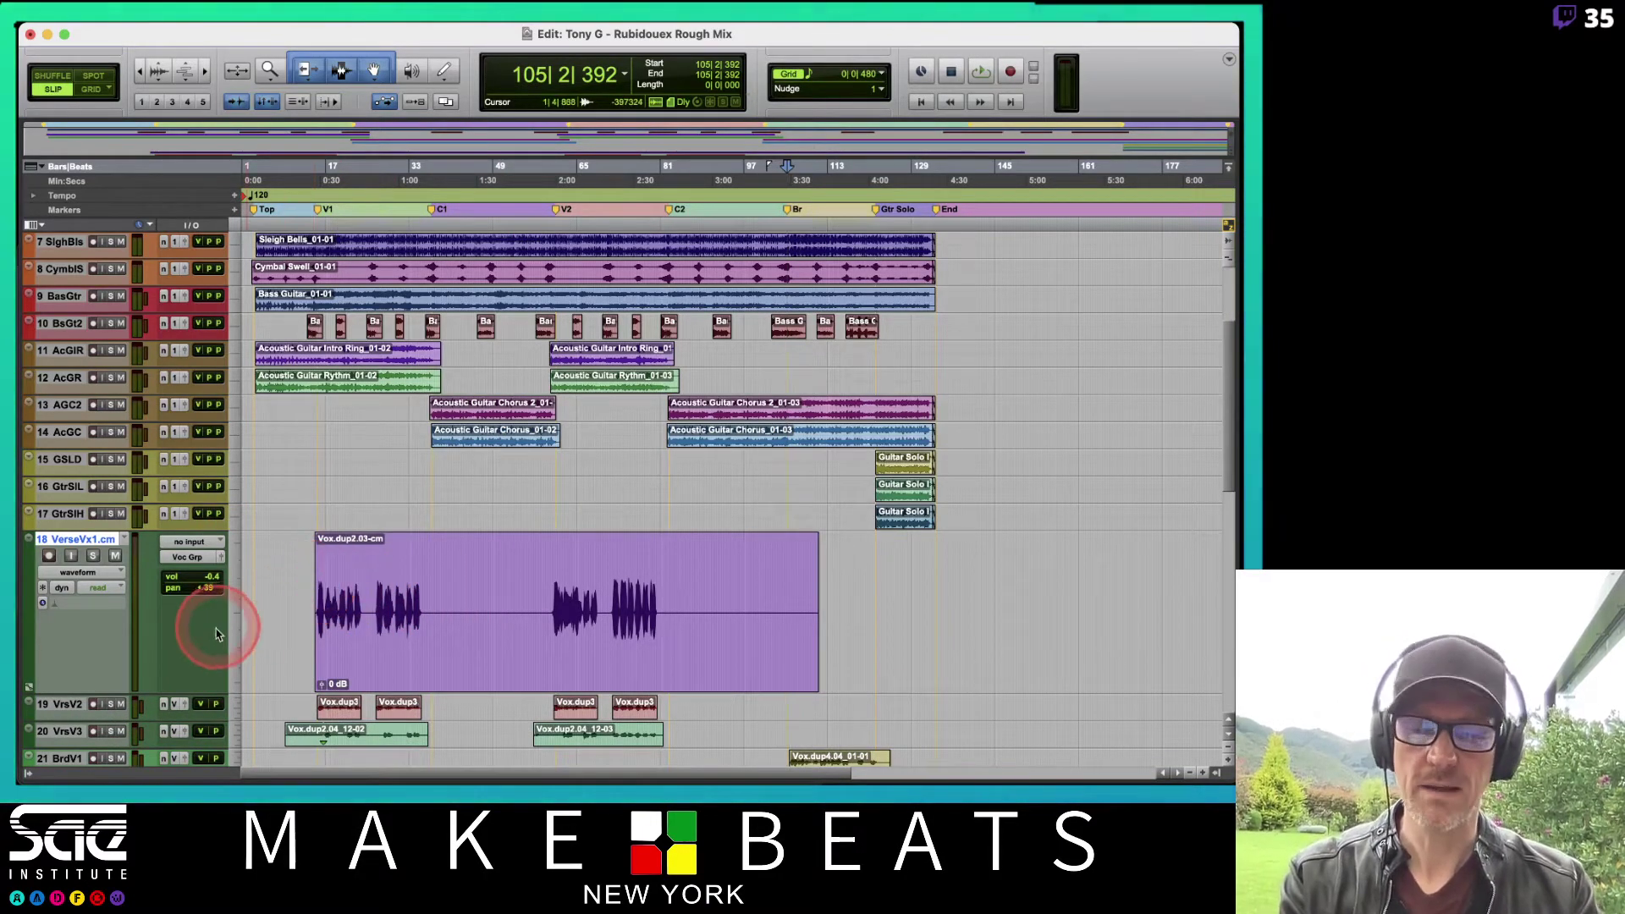
Step: Unhide the original Verse Vox 1 track through the track list and set its height to medium
click(28, 773)
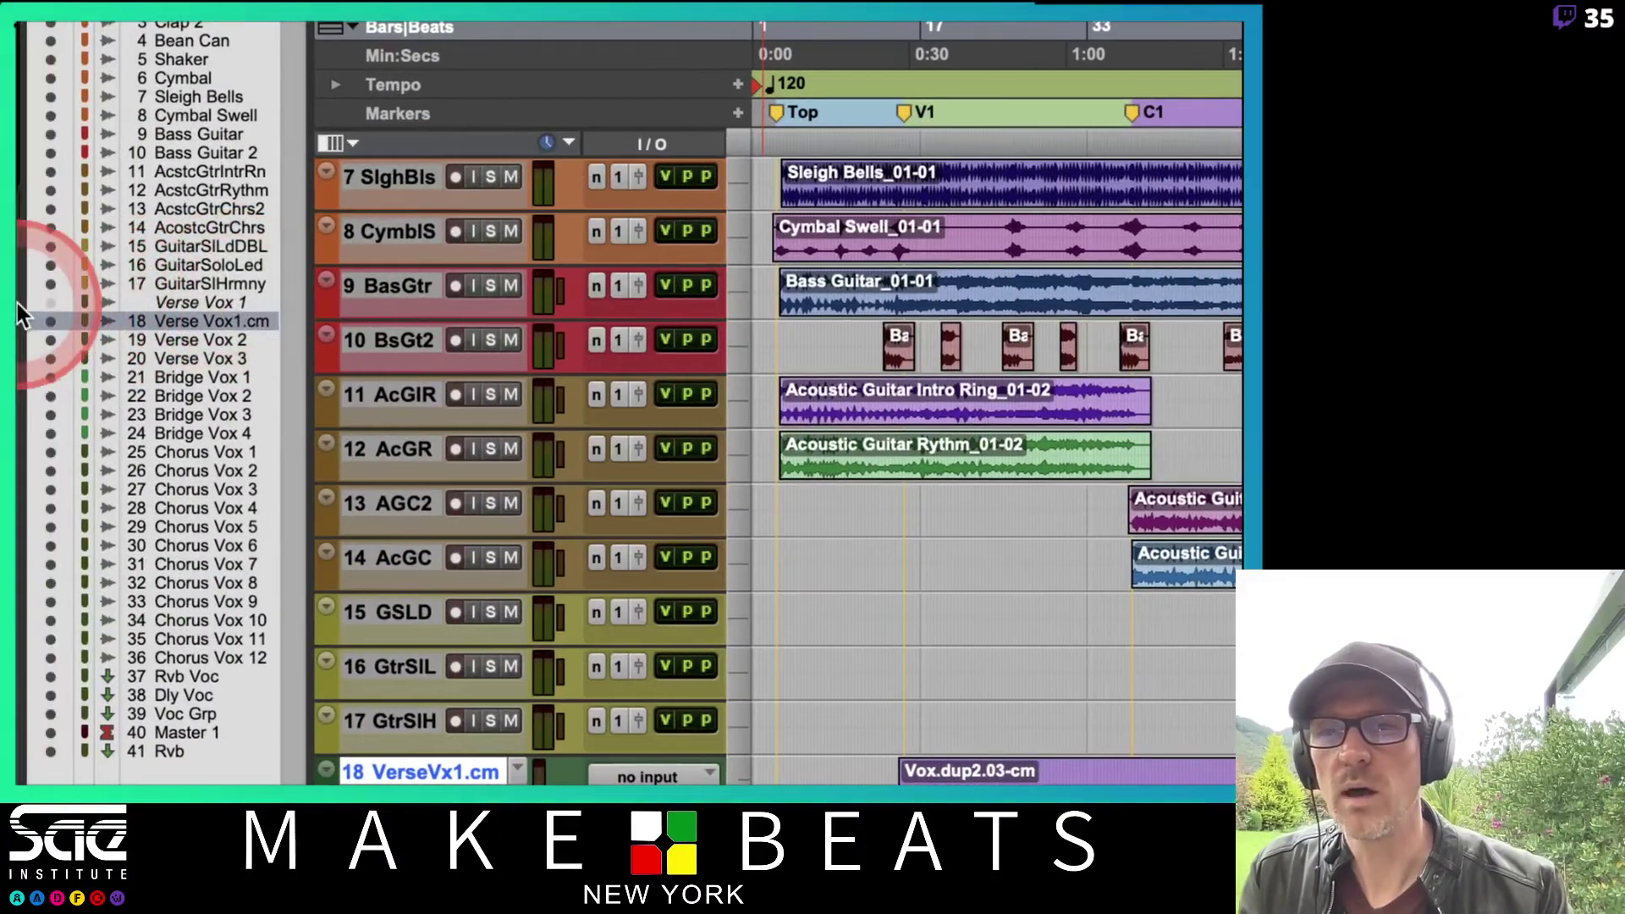
mouse_move(27, 311)
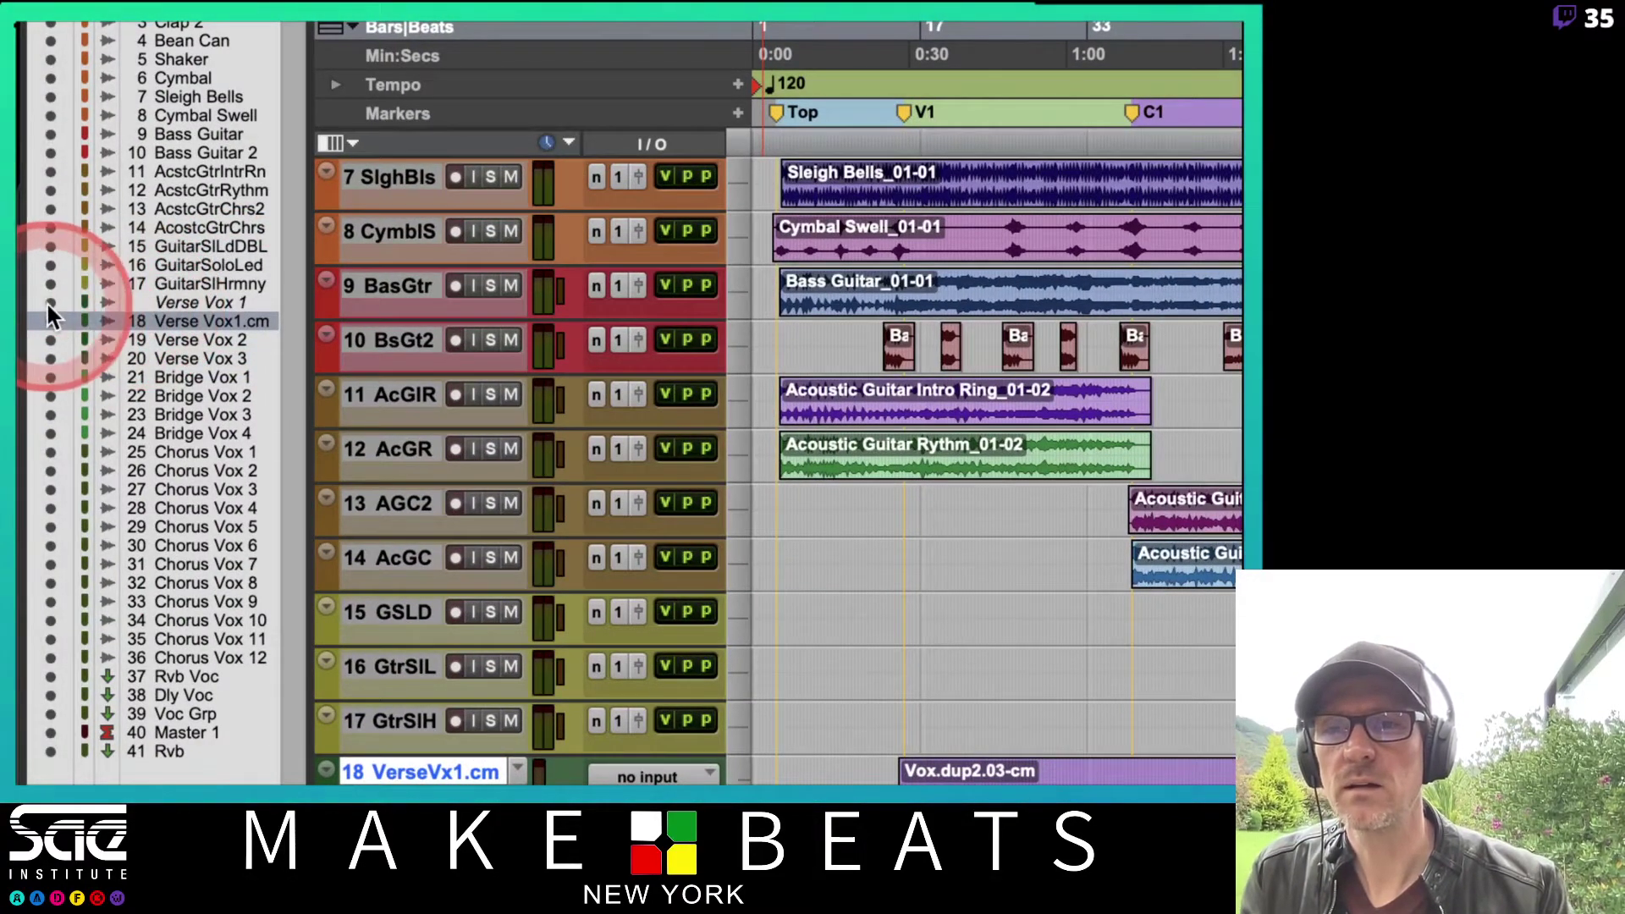
click(49, 303)
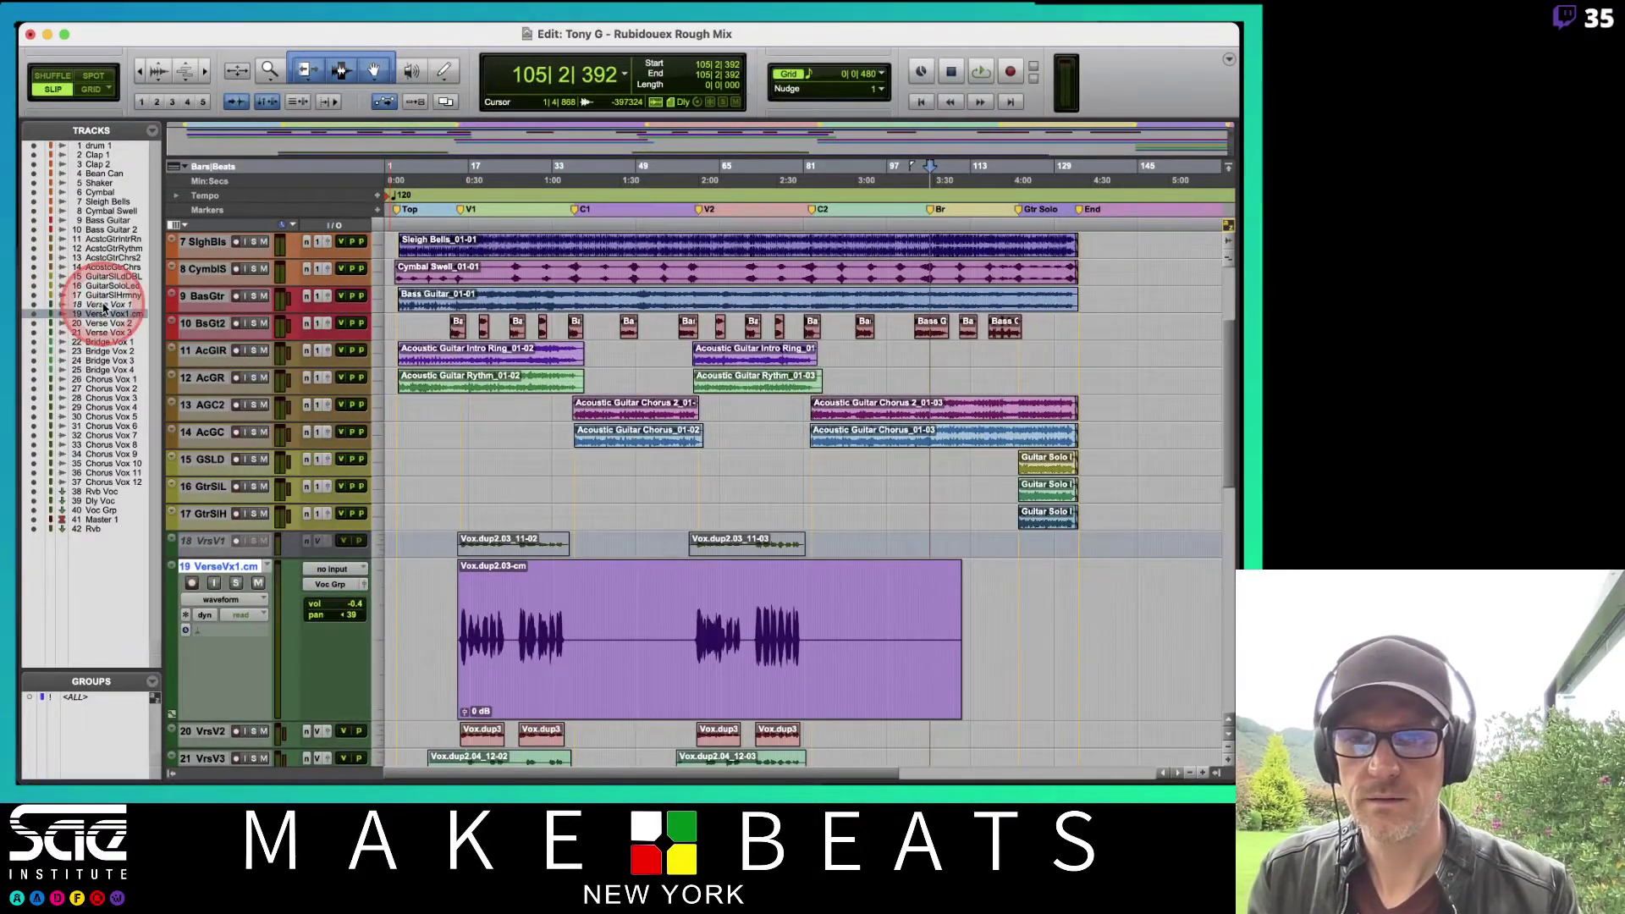
click(380, 547)
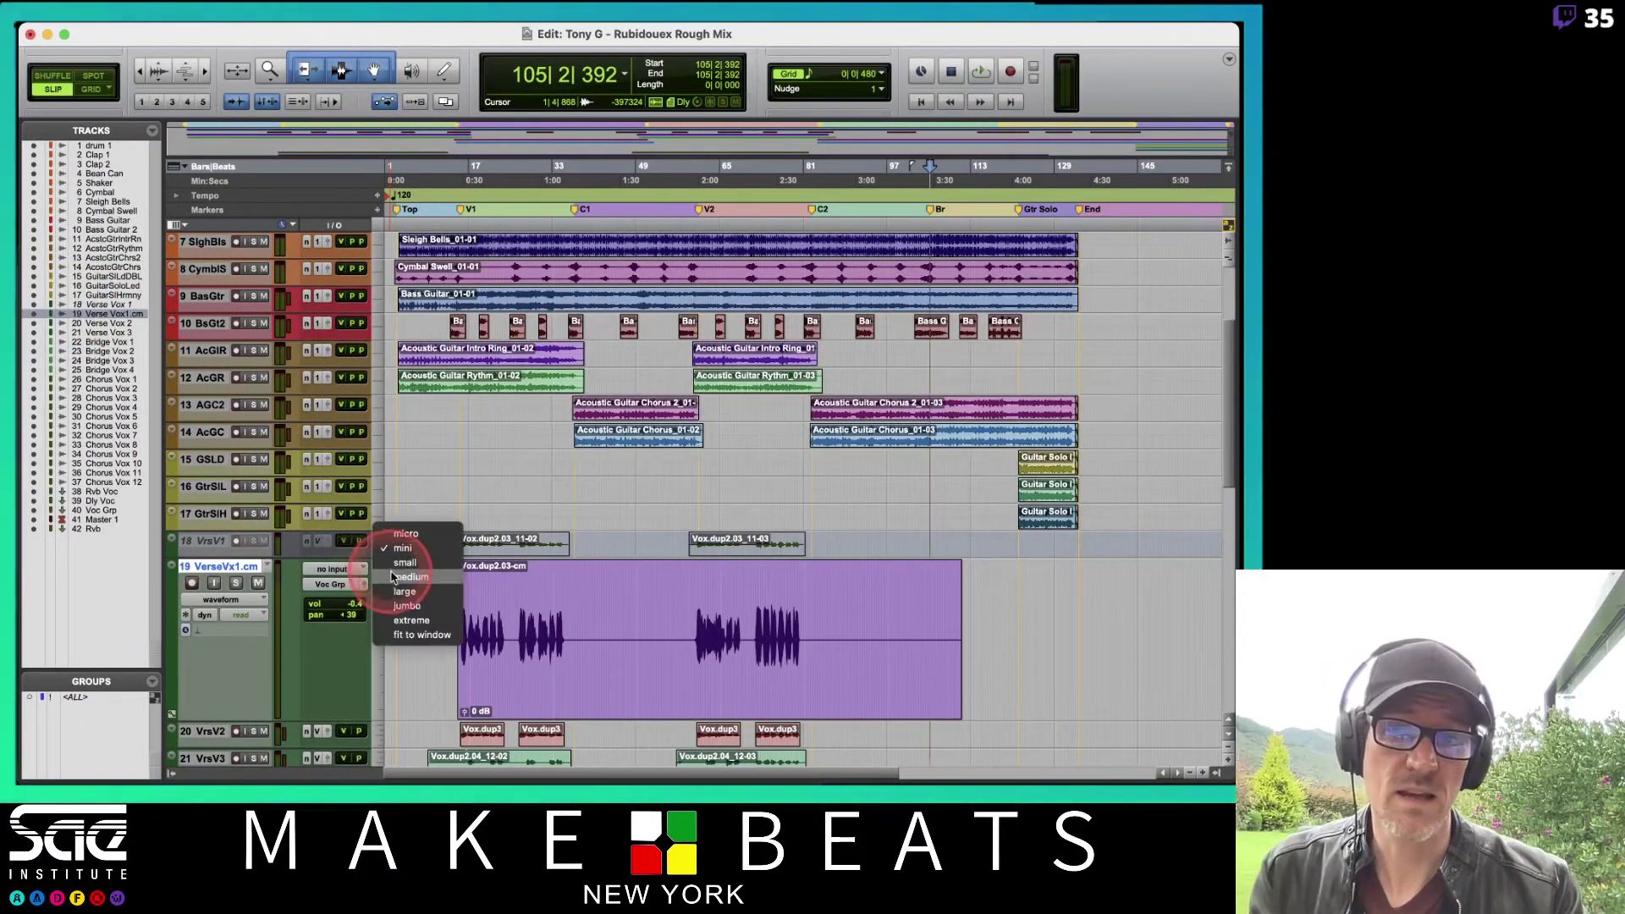
click(394, 582)
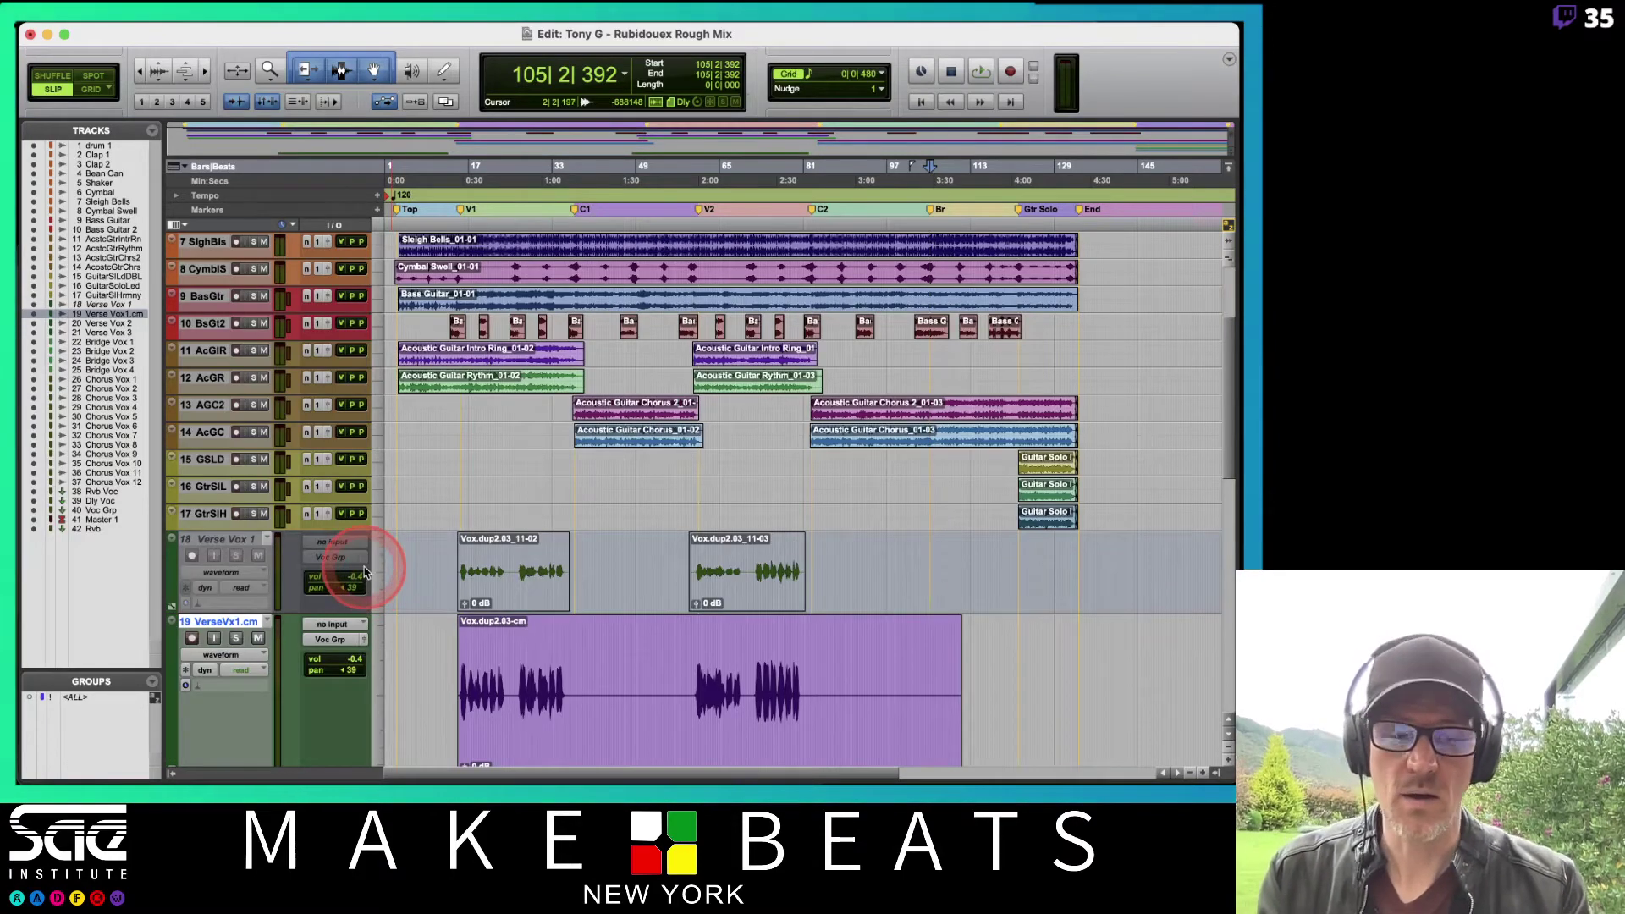
Step: Show the Mix window and make the original Verse Vox 1 track active
key(super+equal)
right_click(546, 690)
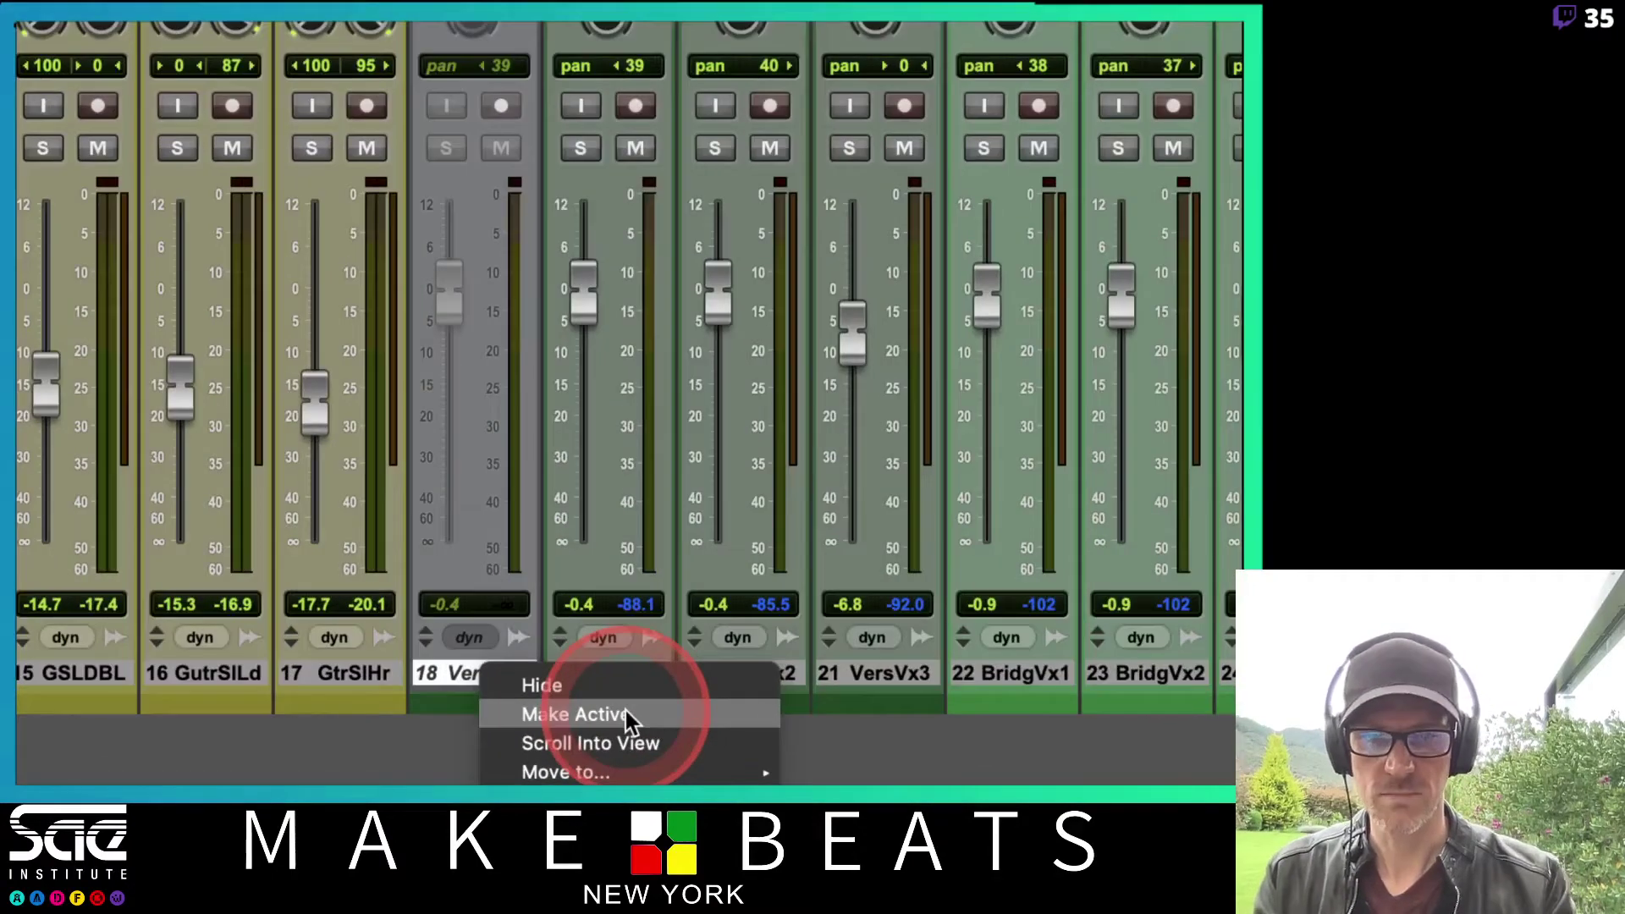
mouse_move(628, 772)
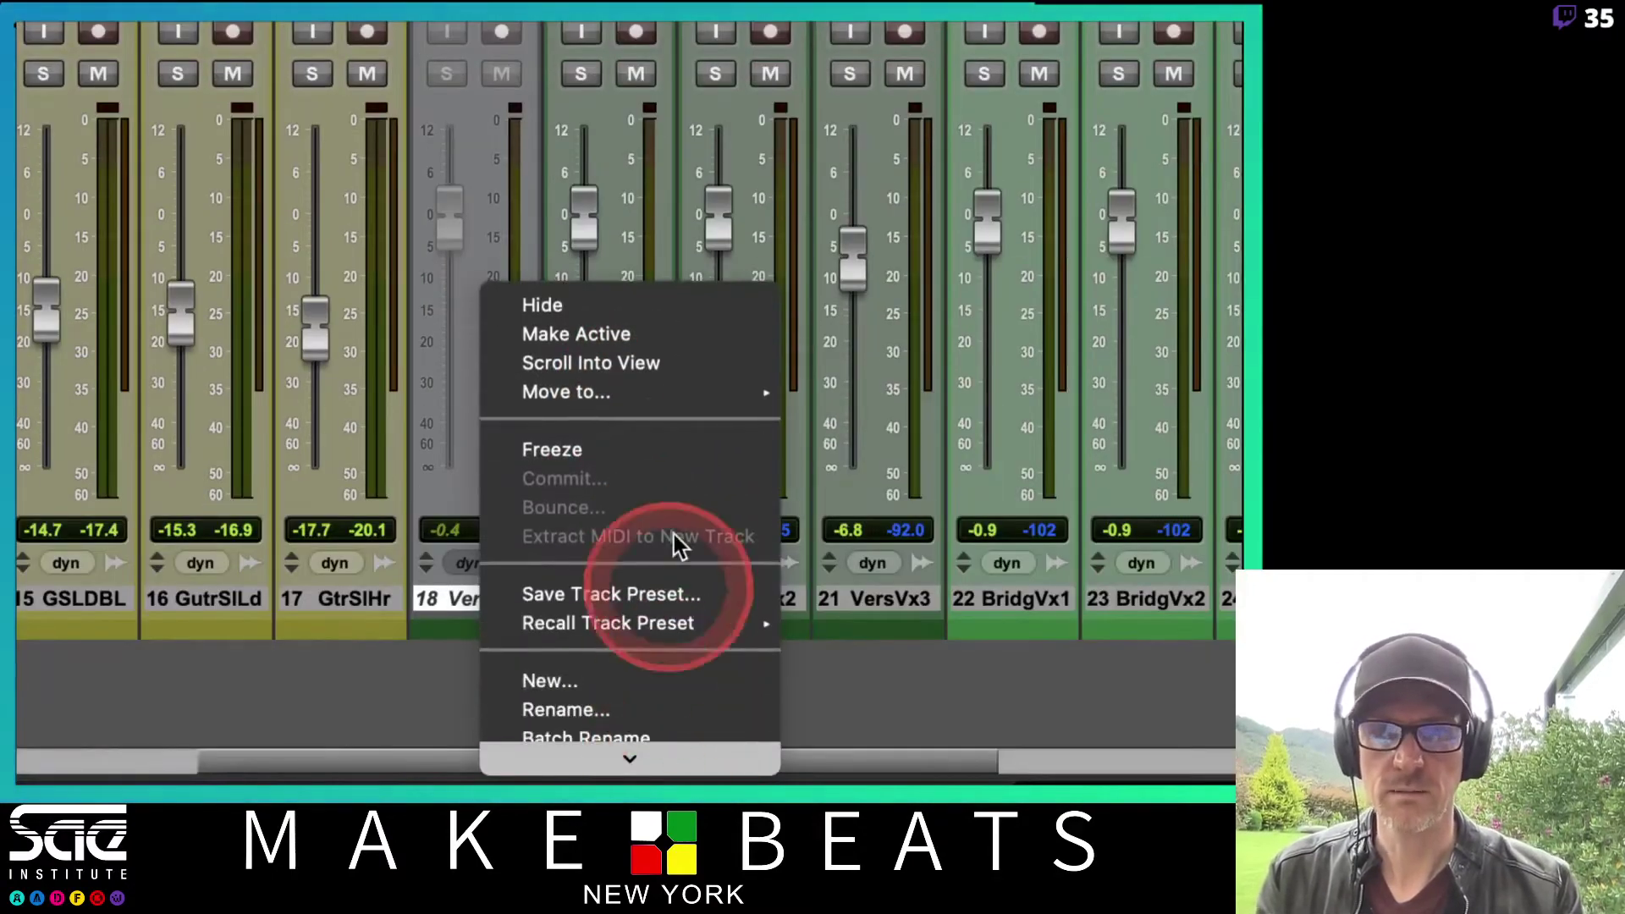
click(645, 325)
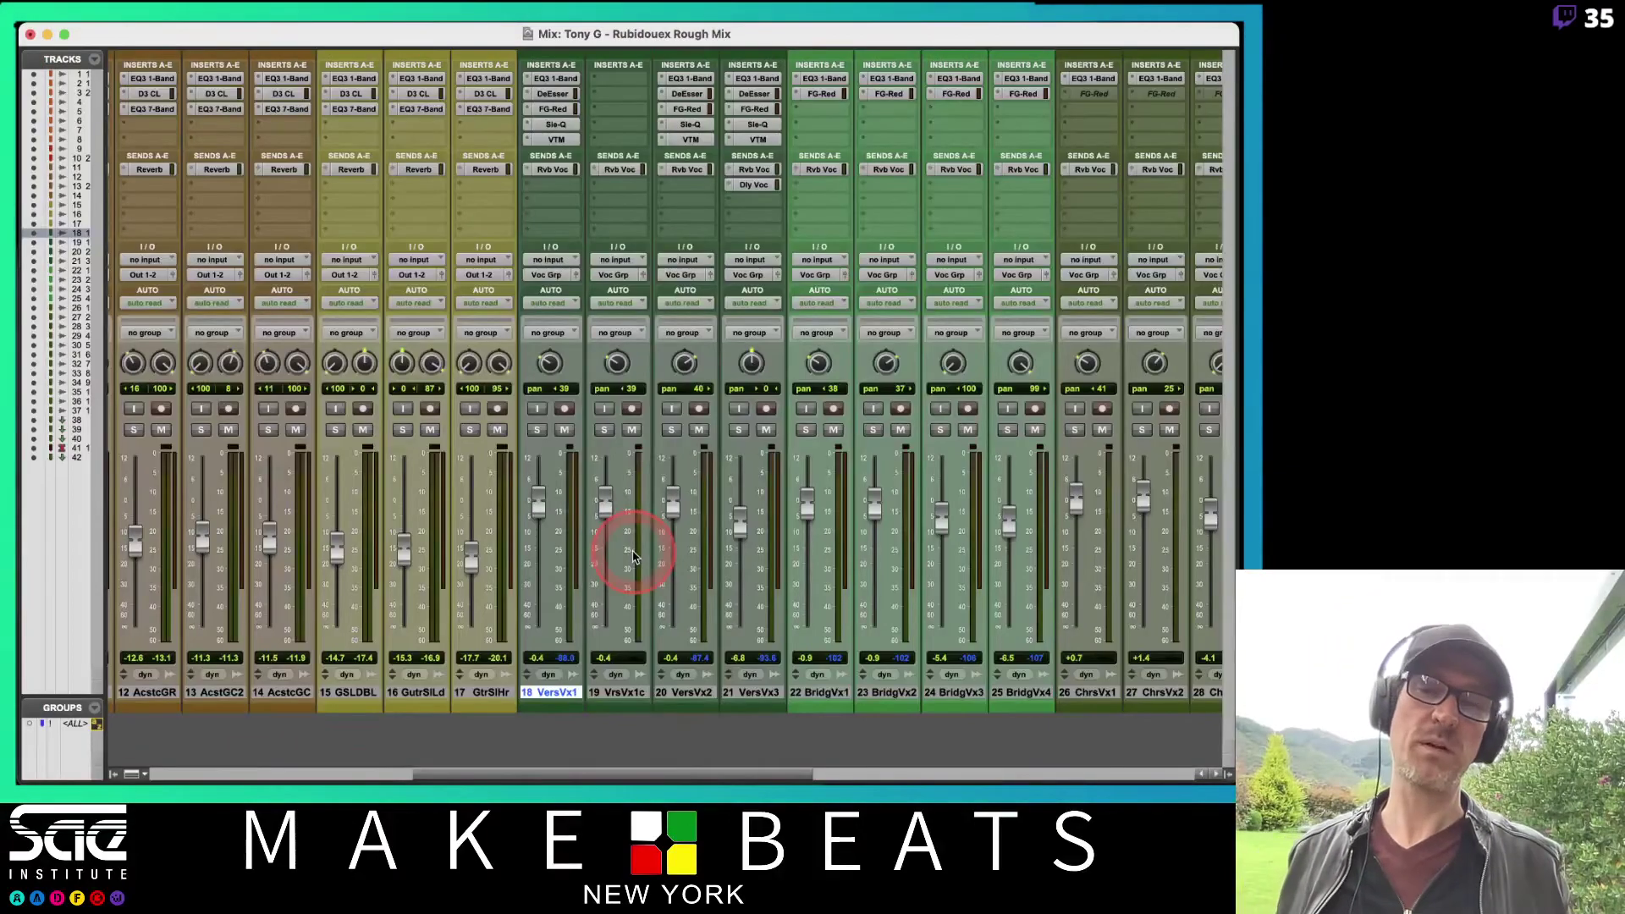
Step: Hide the original VersVx1 track and make it inactive
right_click(557, 693)
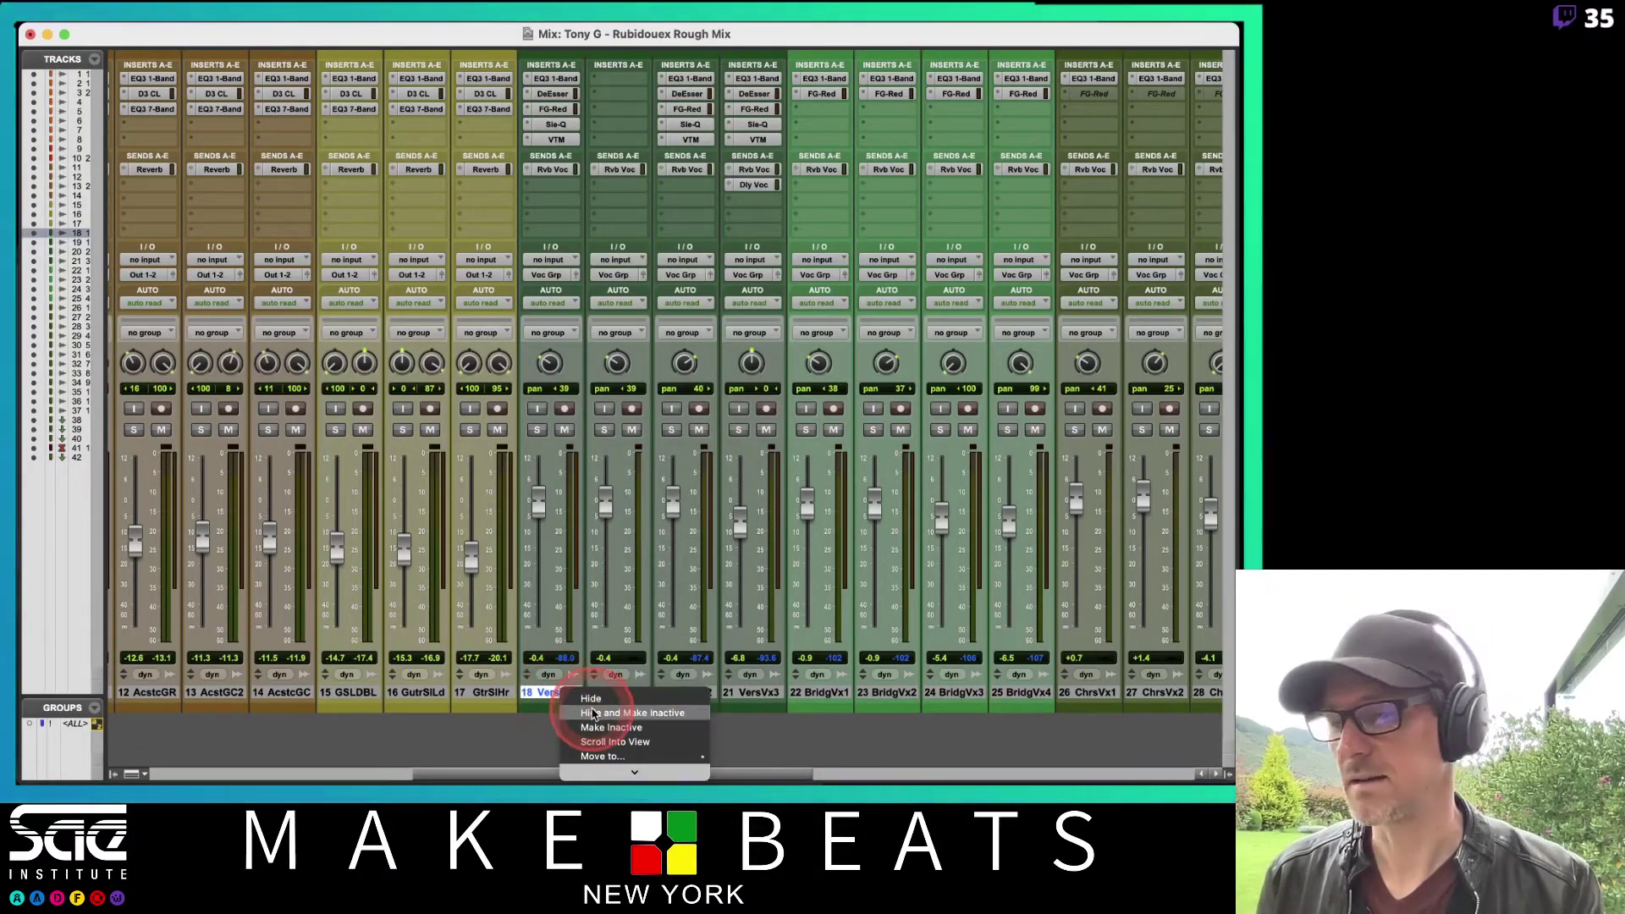
click(592, 714)
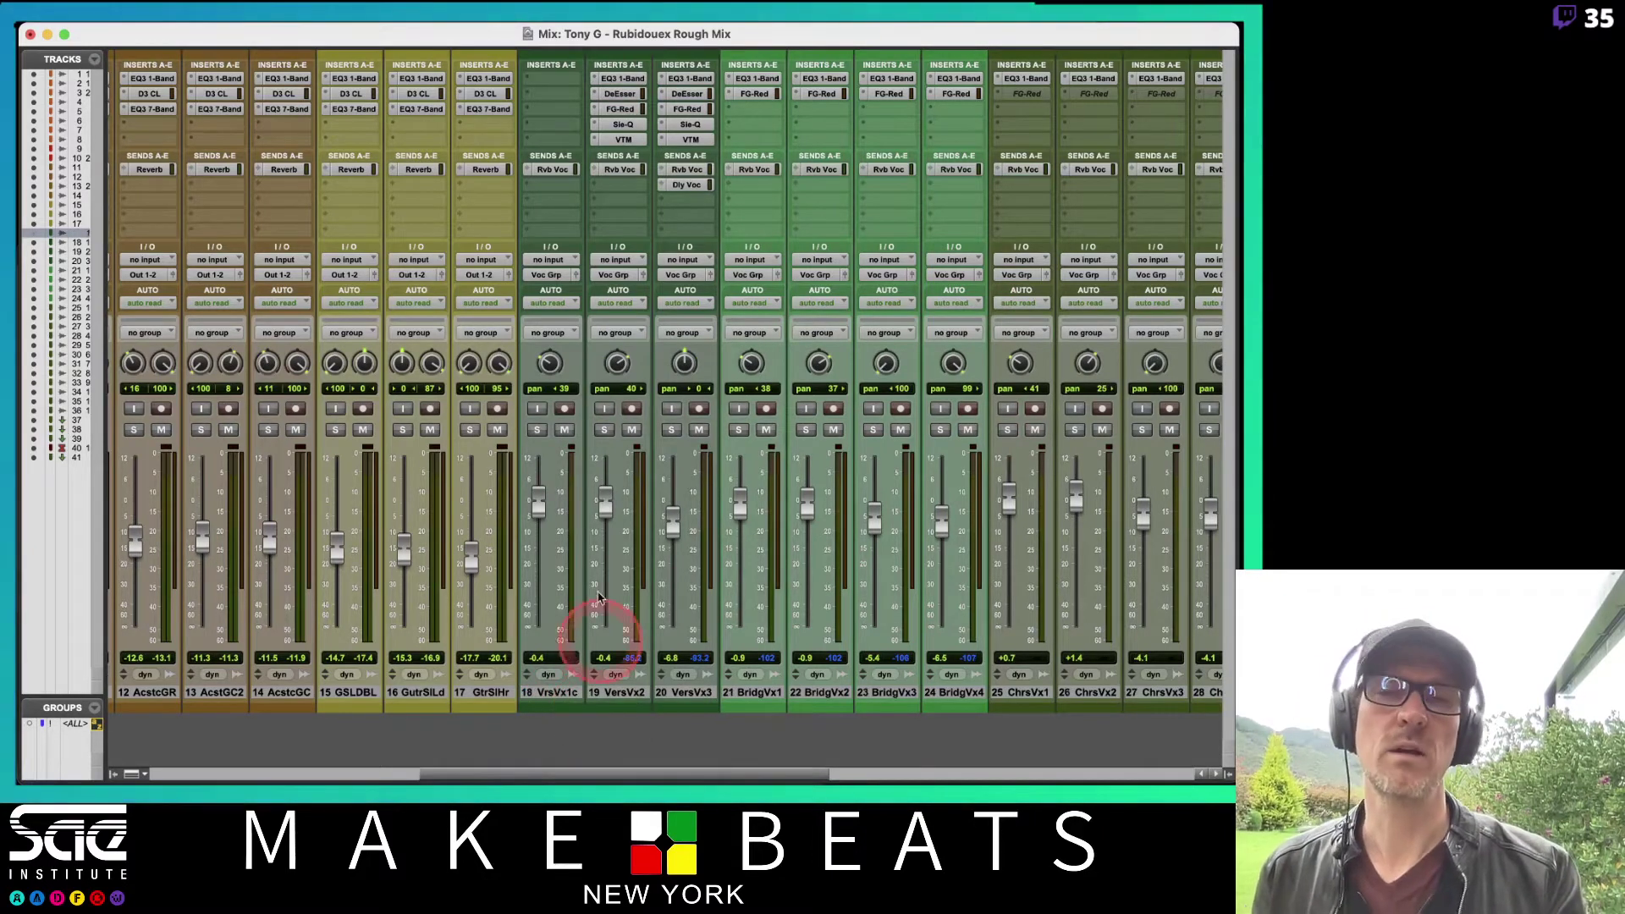
Step: Play the song from the V1 memory location in the Edit window and close the Memory Locations list
key(space)
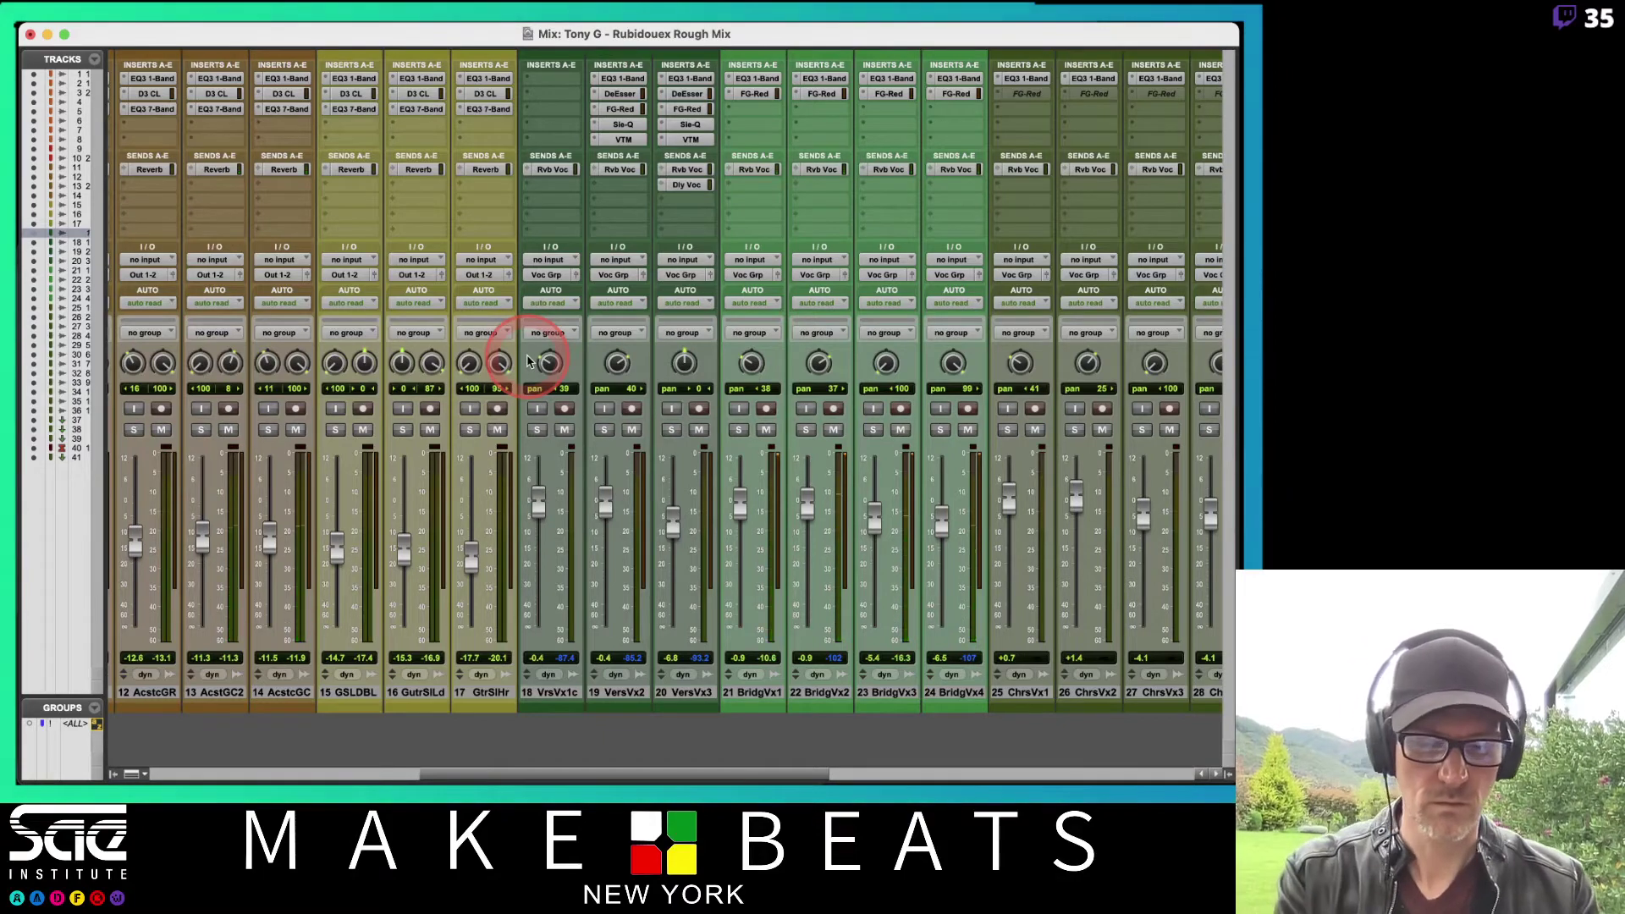
key(super+equal)
key(super+5)
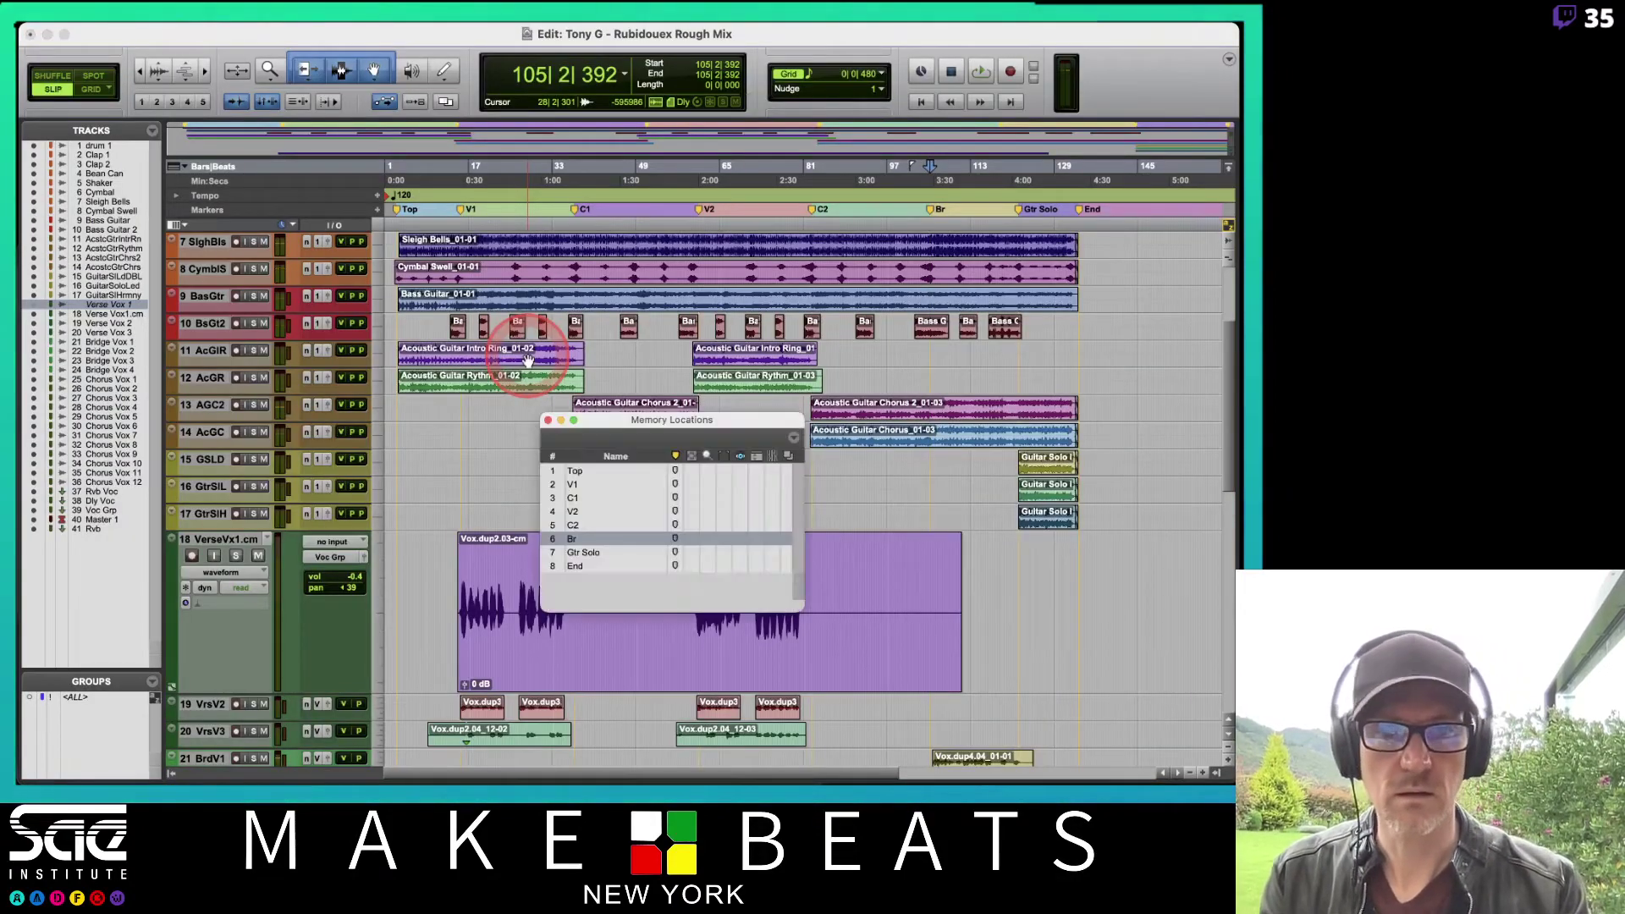
click(626, 484)
key(space)
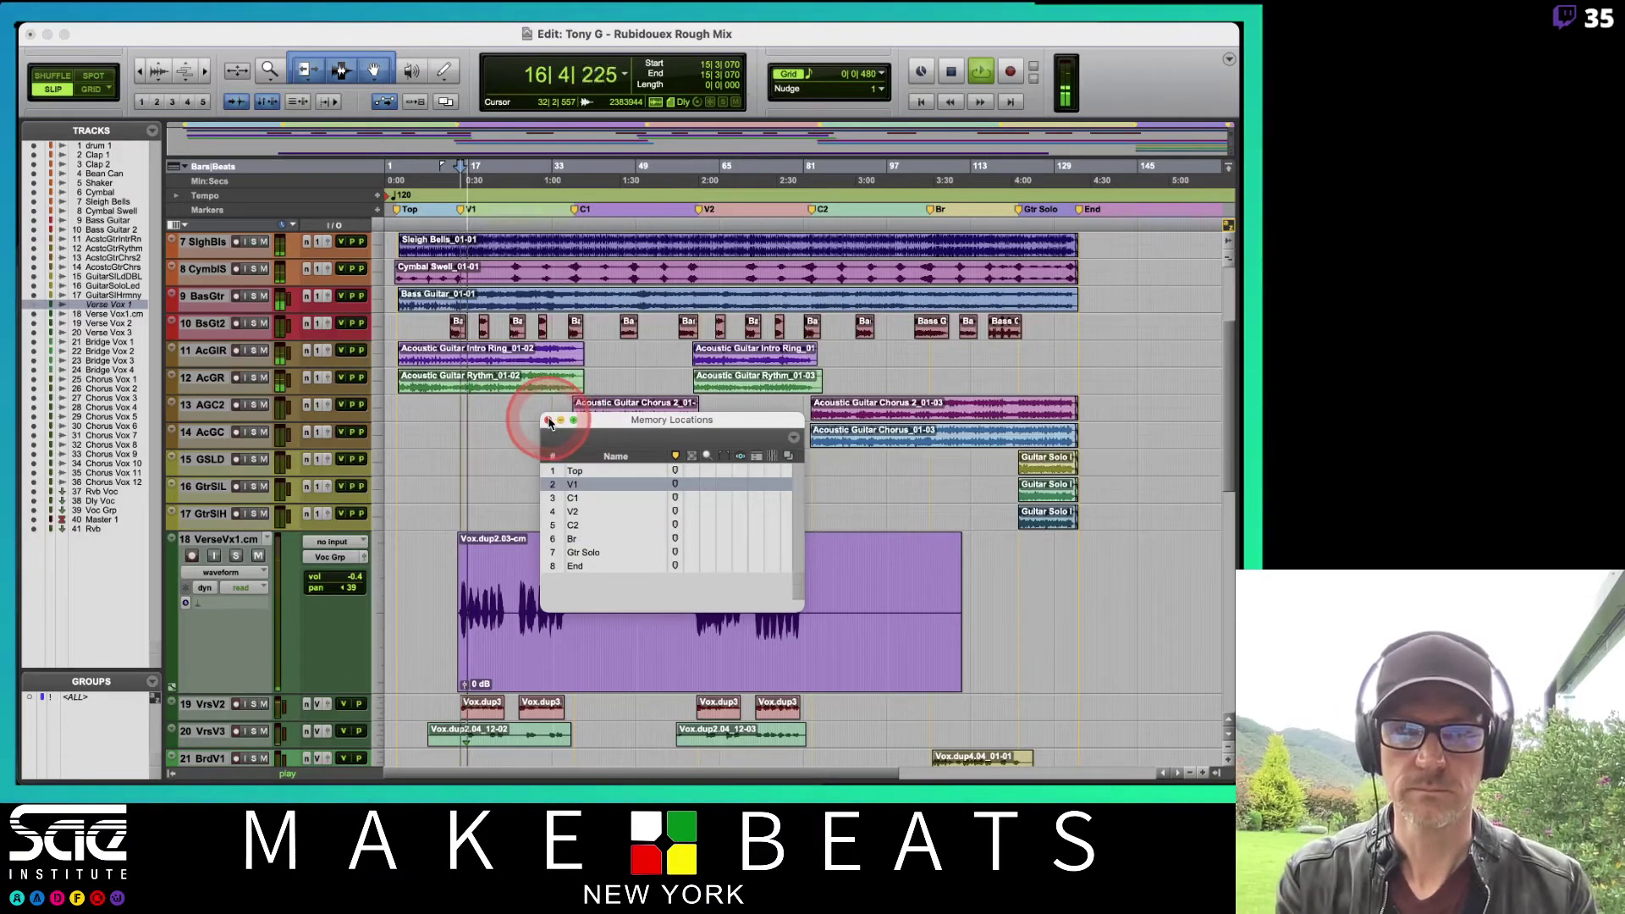
click(548, 421)
Step: Freeze the VersVx2 track from the Mix window
key(super+equal)
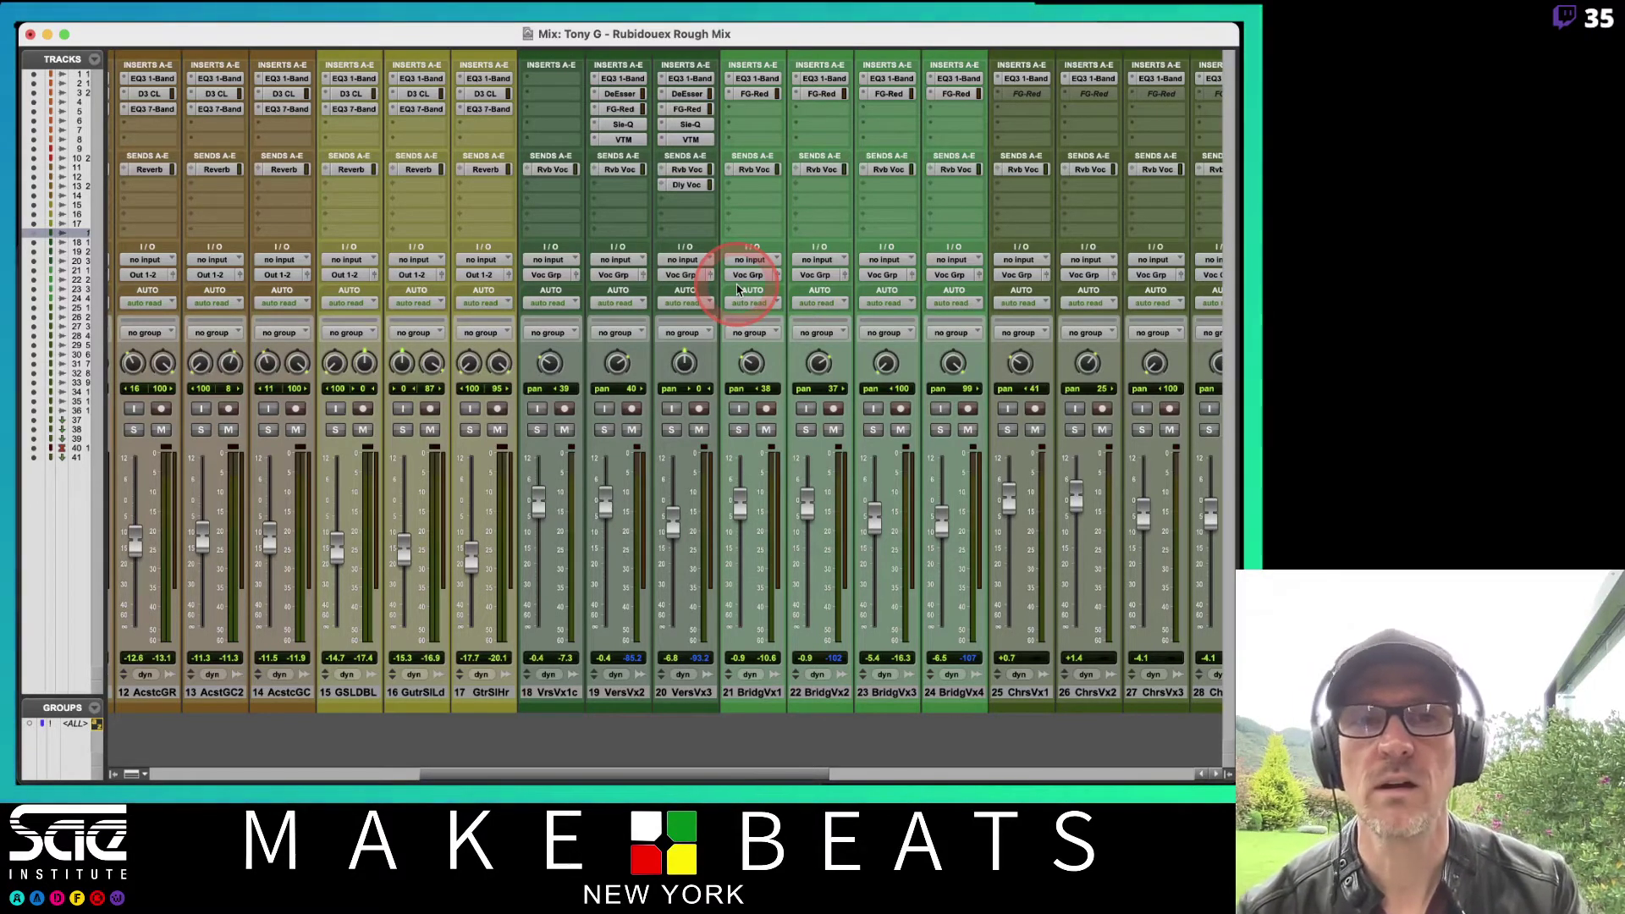
right_click(615, 696)
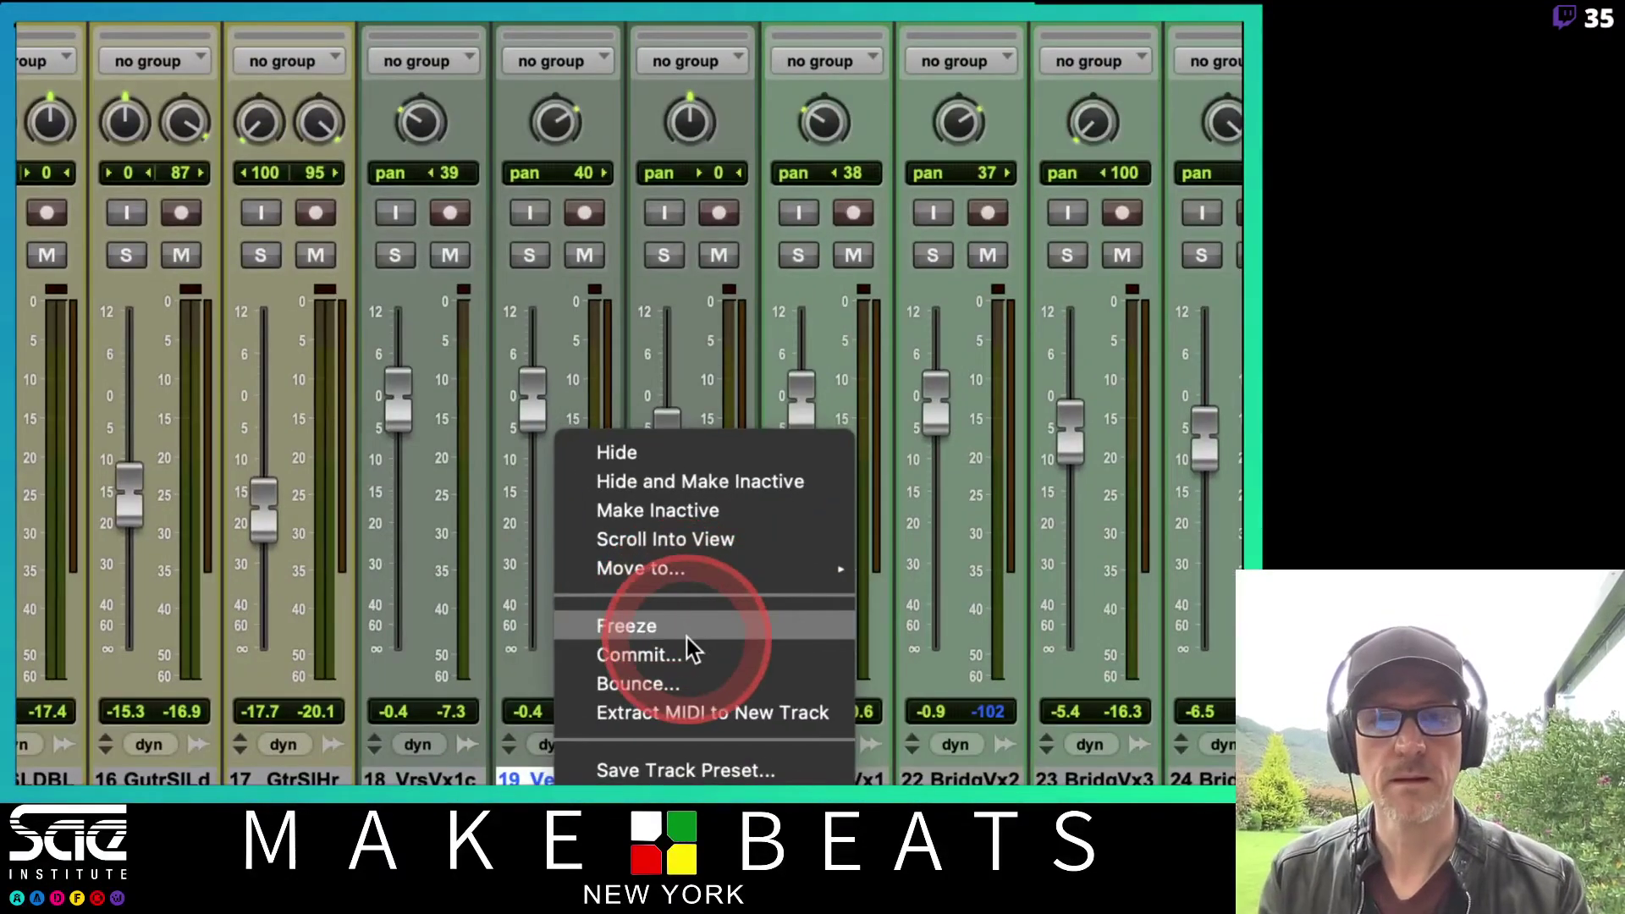
click(680, 622)
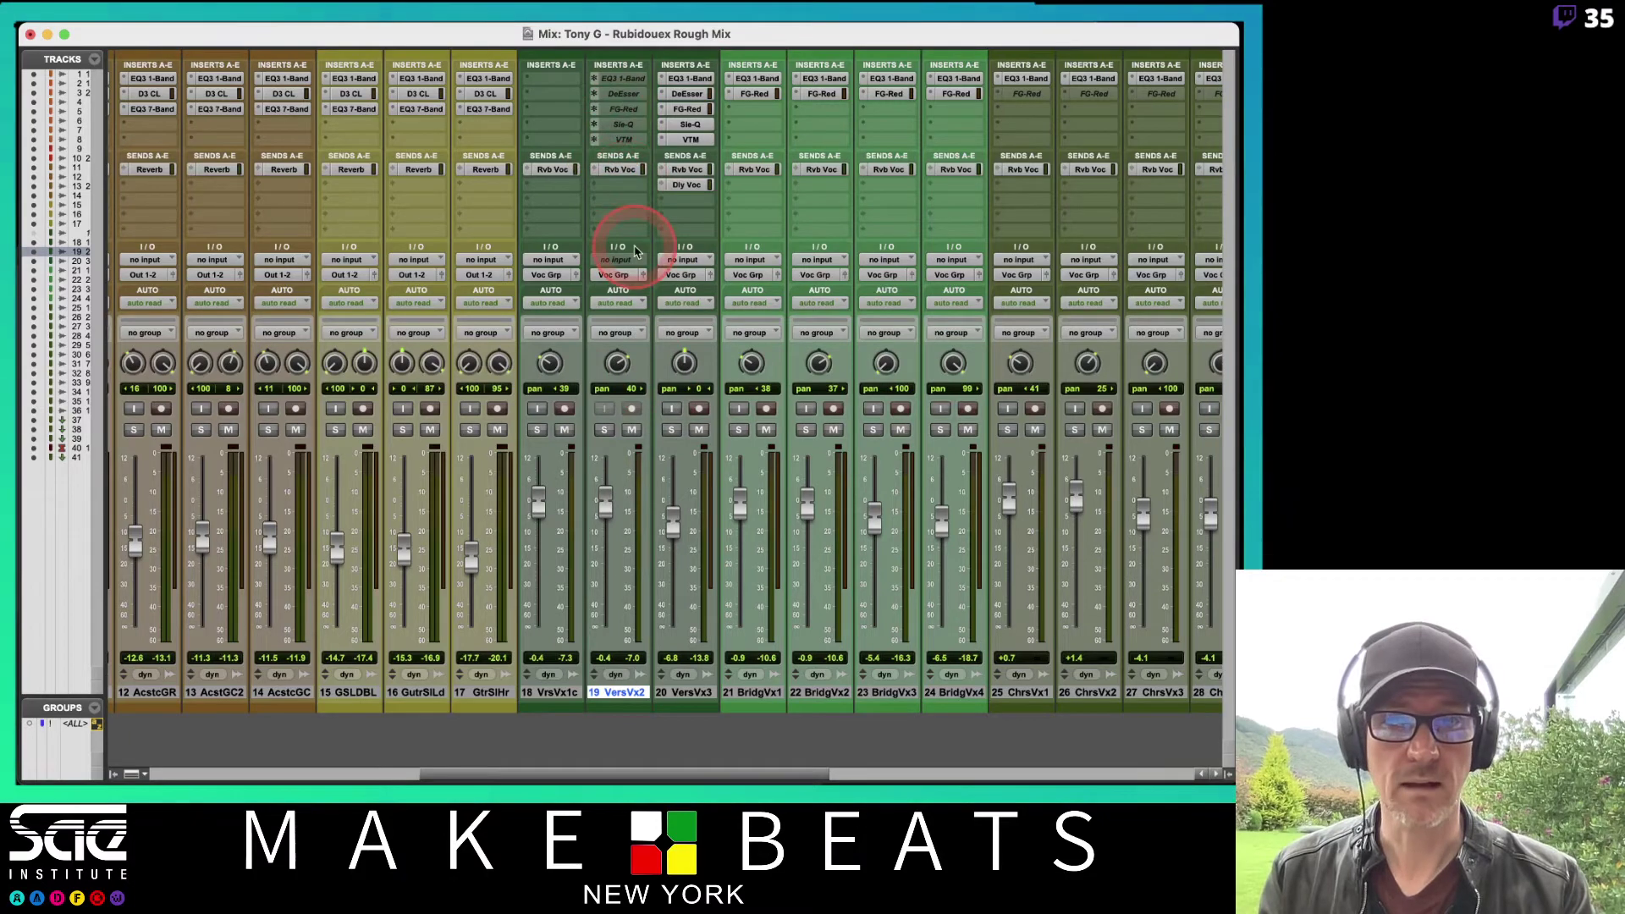
Step: Show the Edit window and set the Verse Vox 2 track's height to medium
key(super+equal)
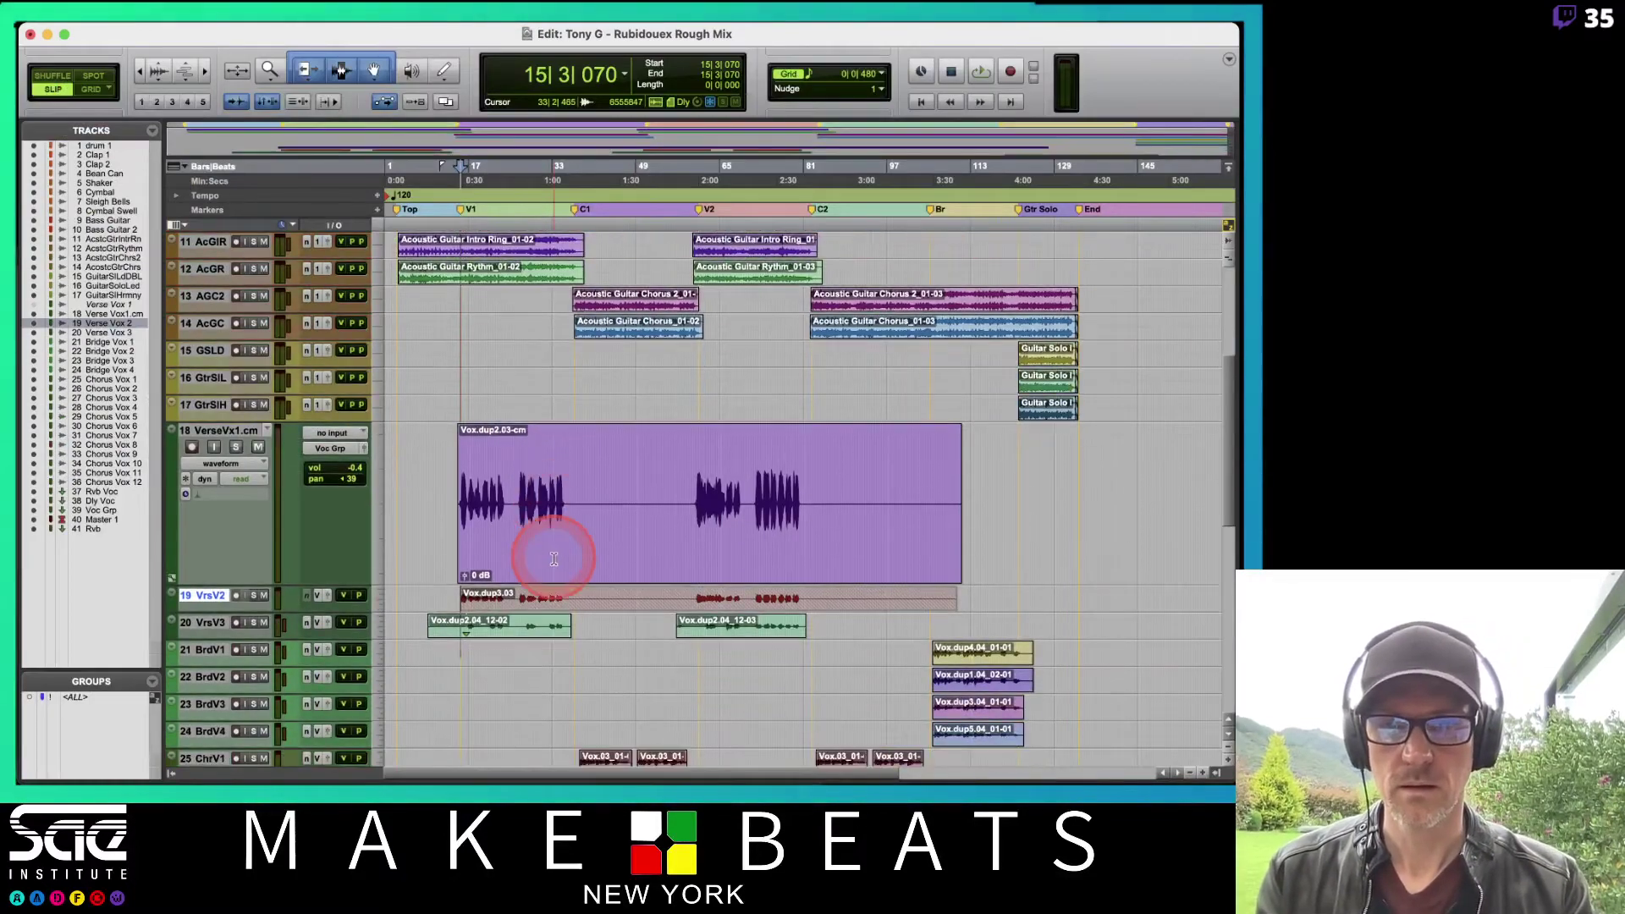
click(377, 601)
click(404, 650)
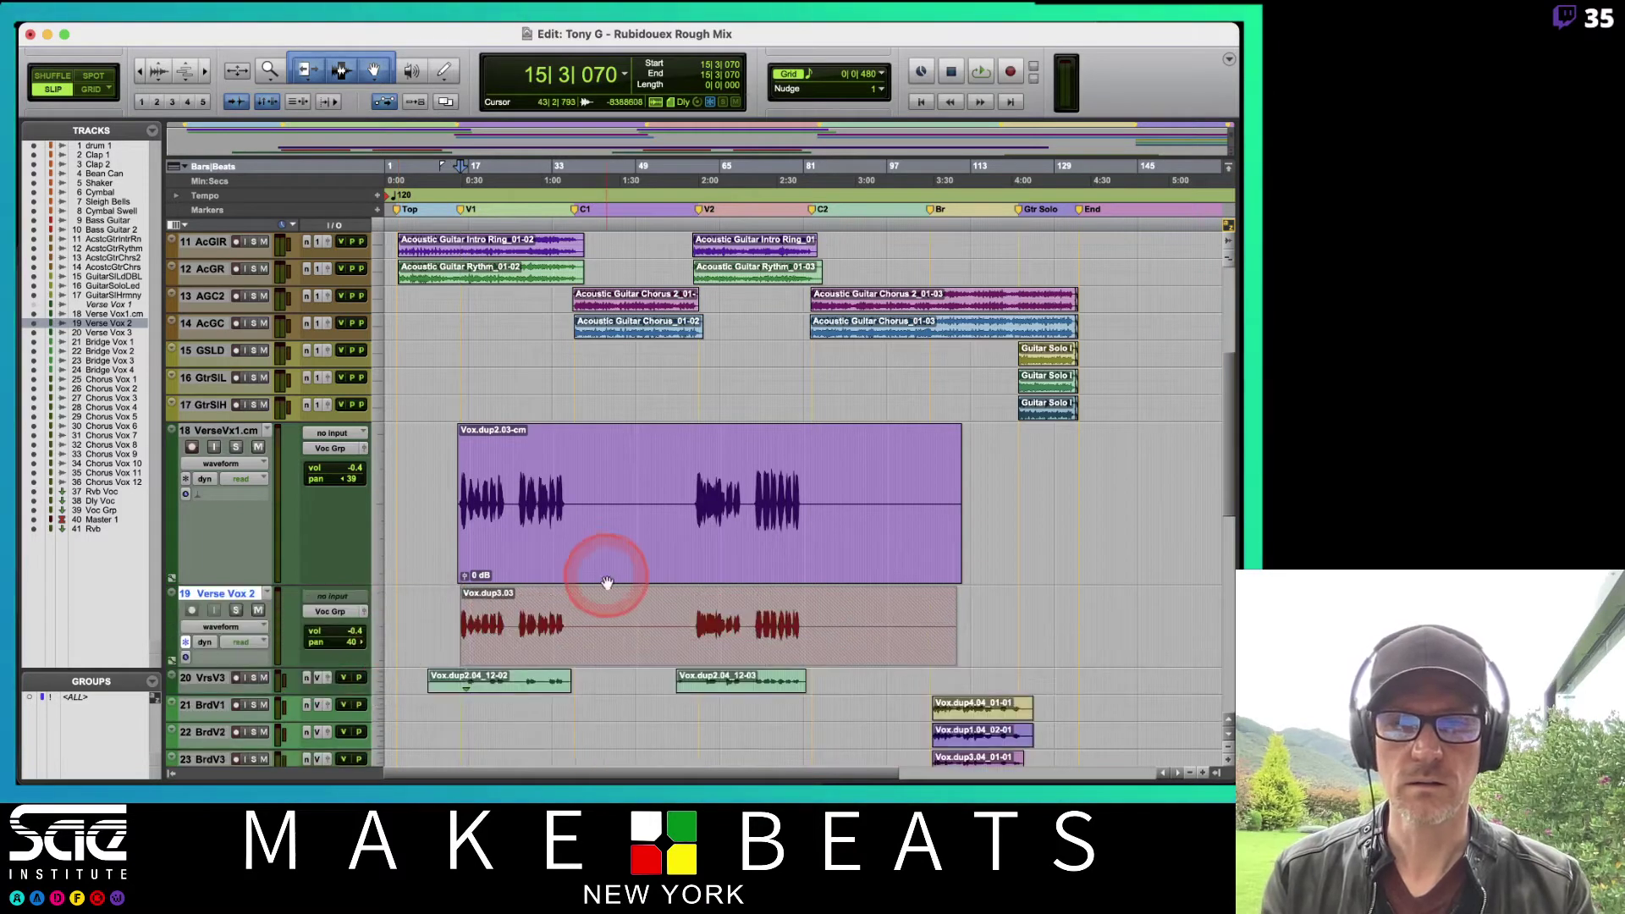
Step: Try selecting parts of the frozen clip on the Verse Vox 2 track
click(437, 627)
click(565, 656)
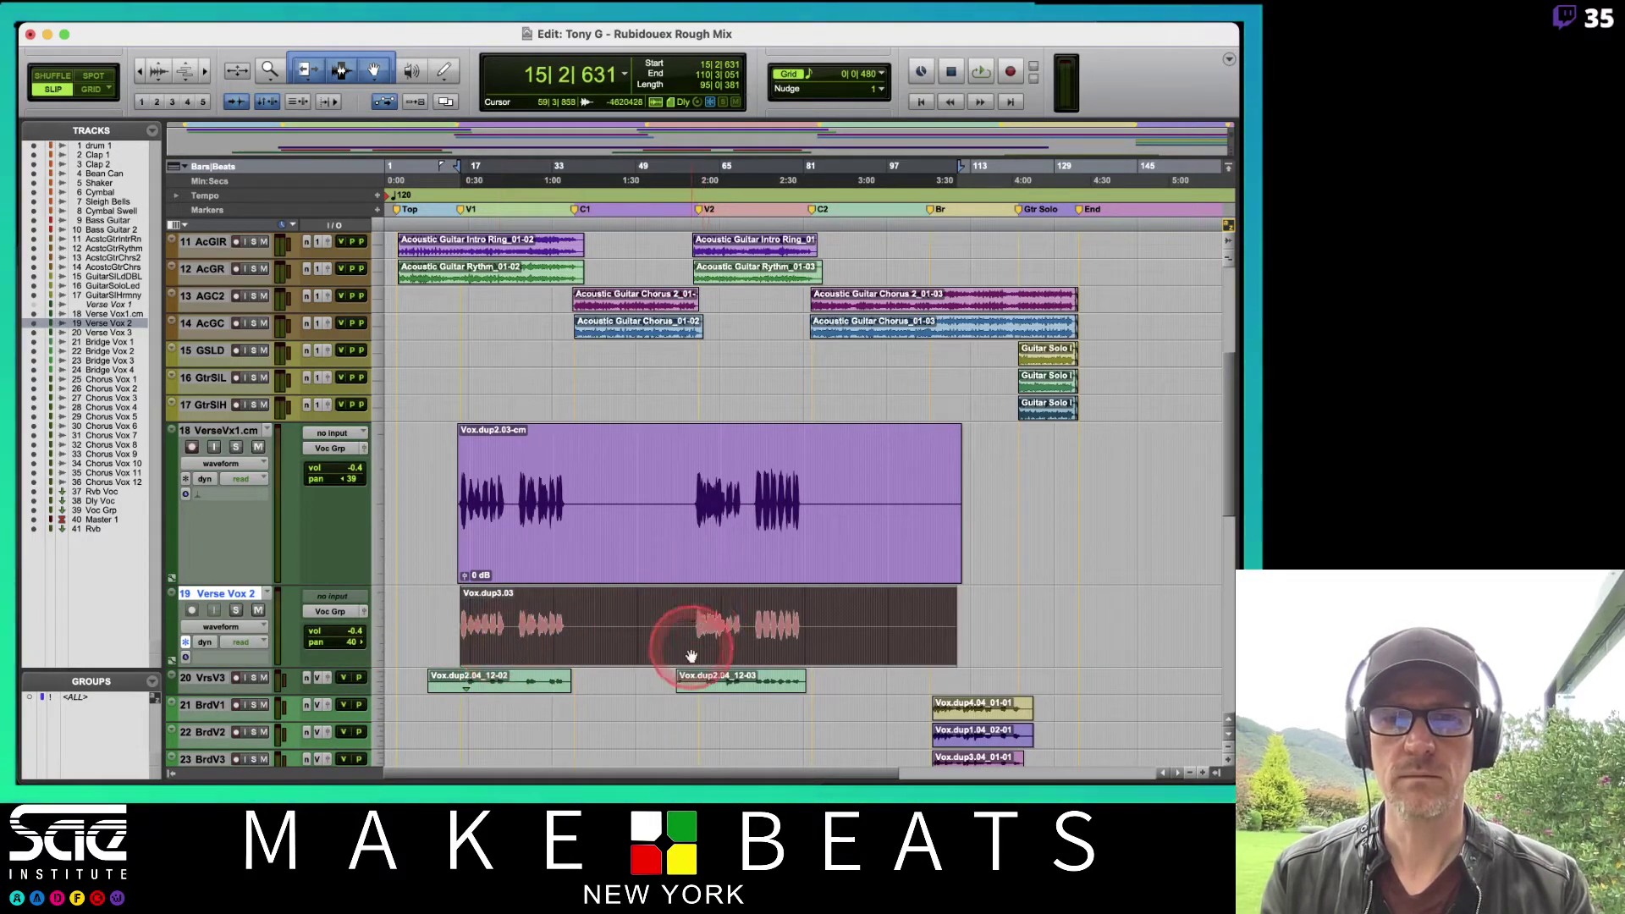
click(761, 602)
double_click(761, 602)
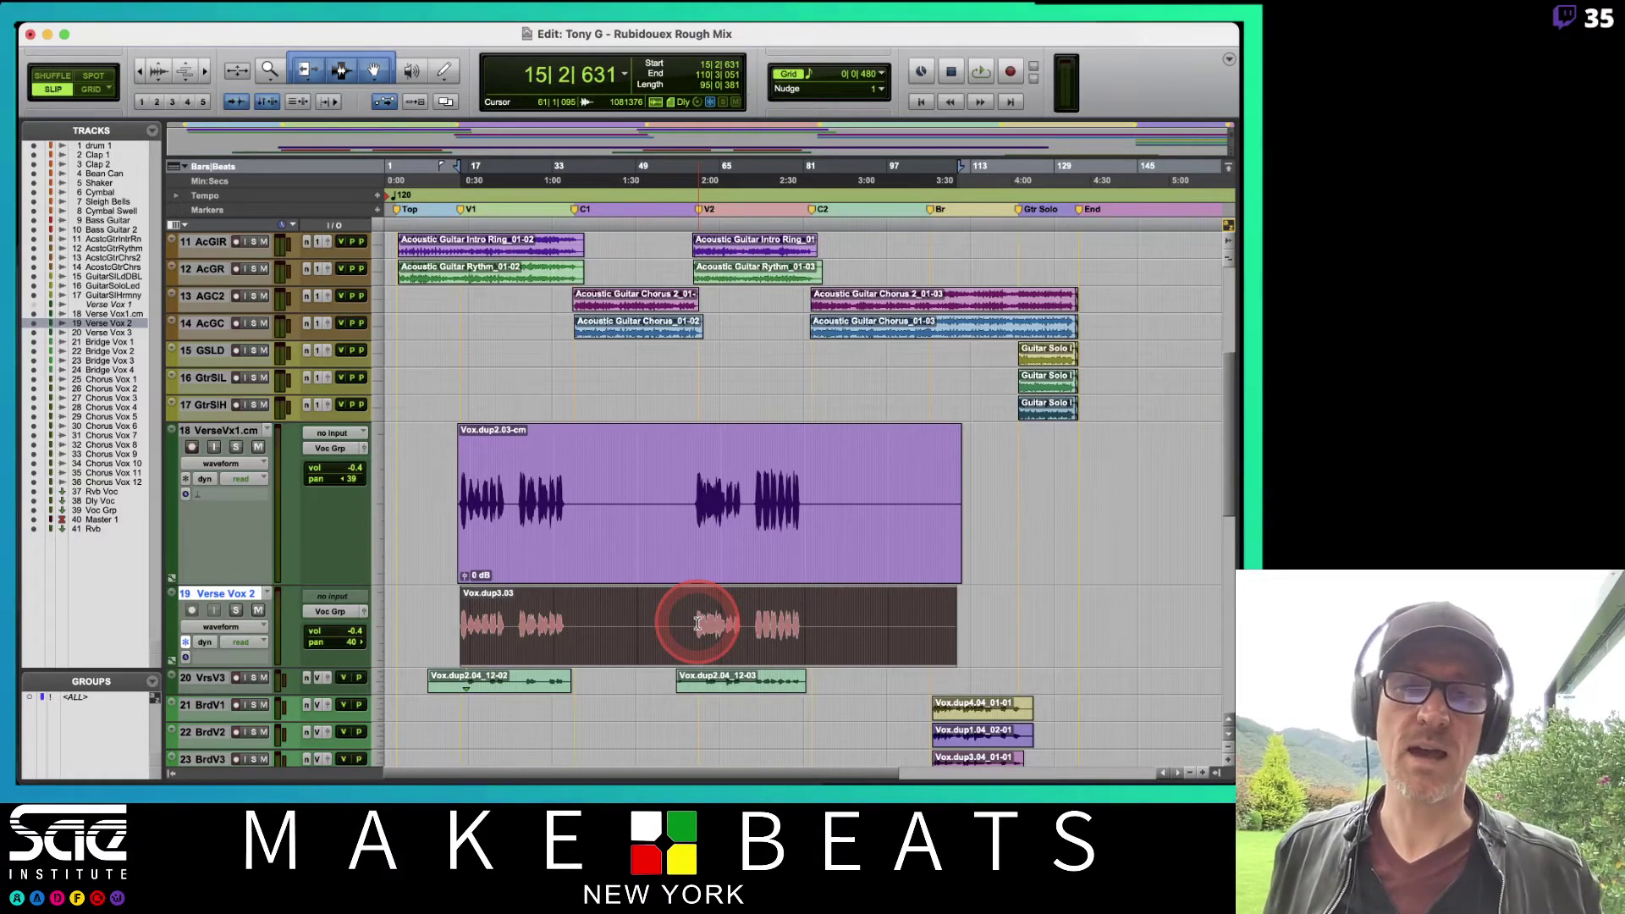
click(575, 656)
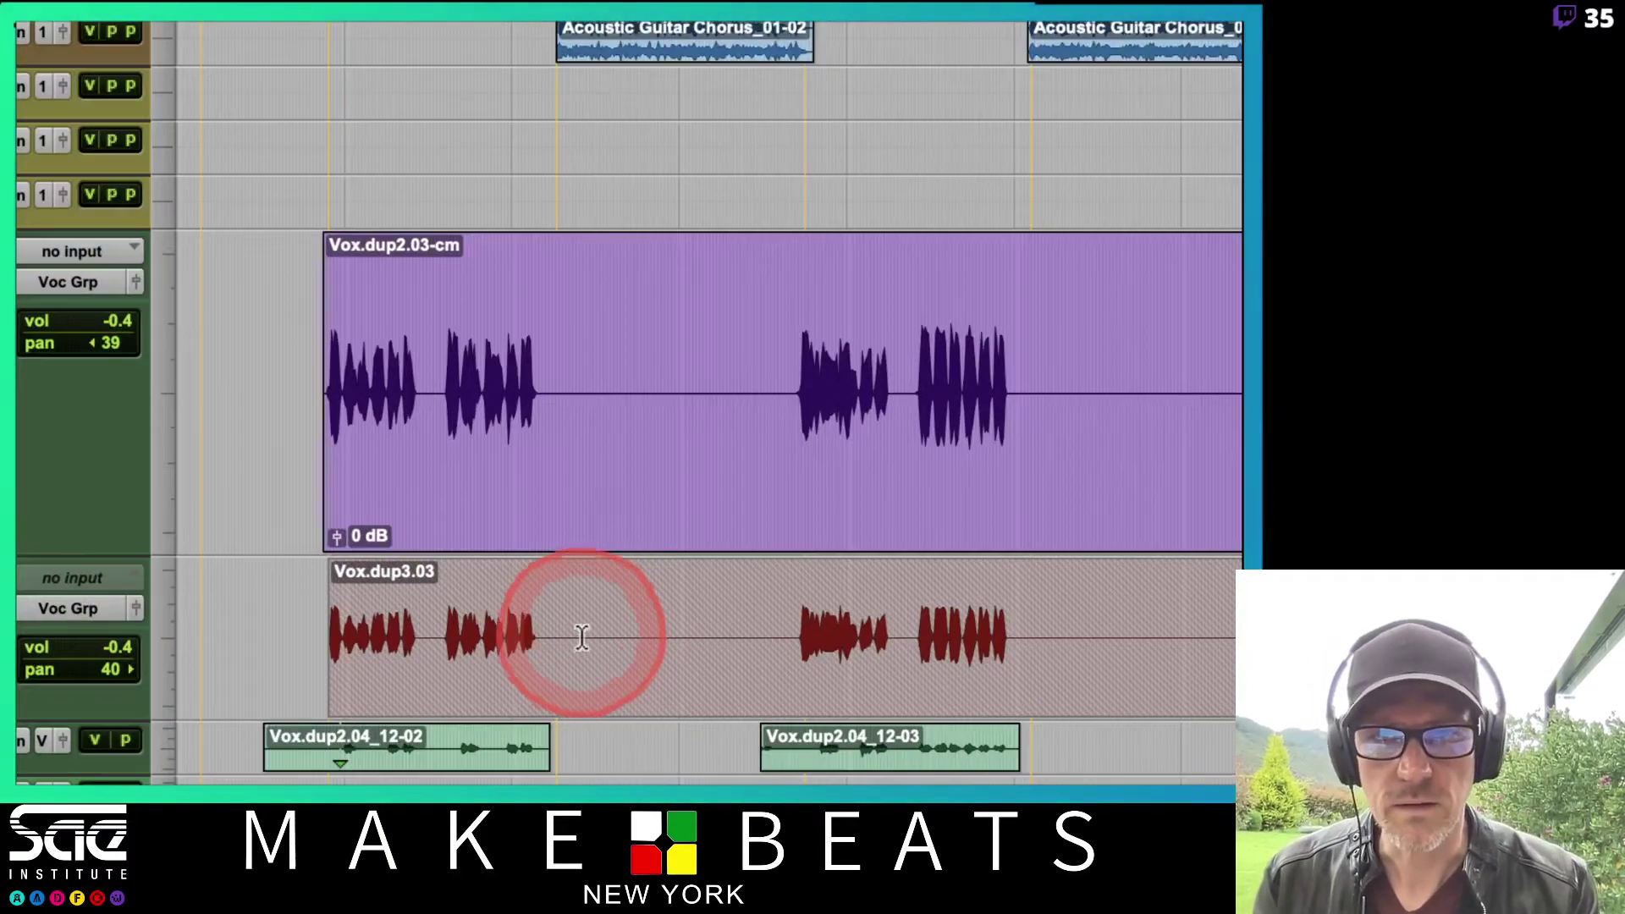
click(584, 648)
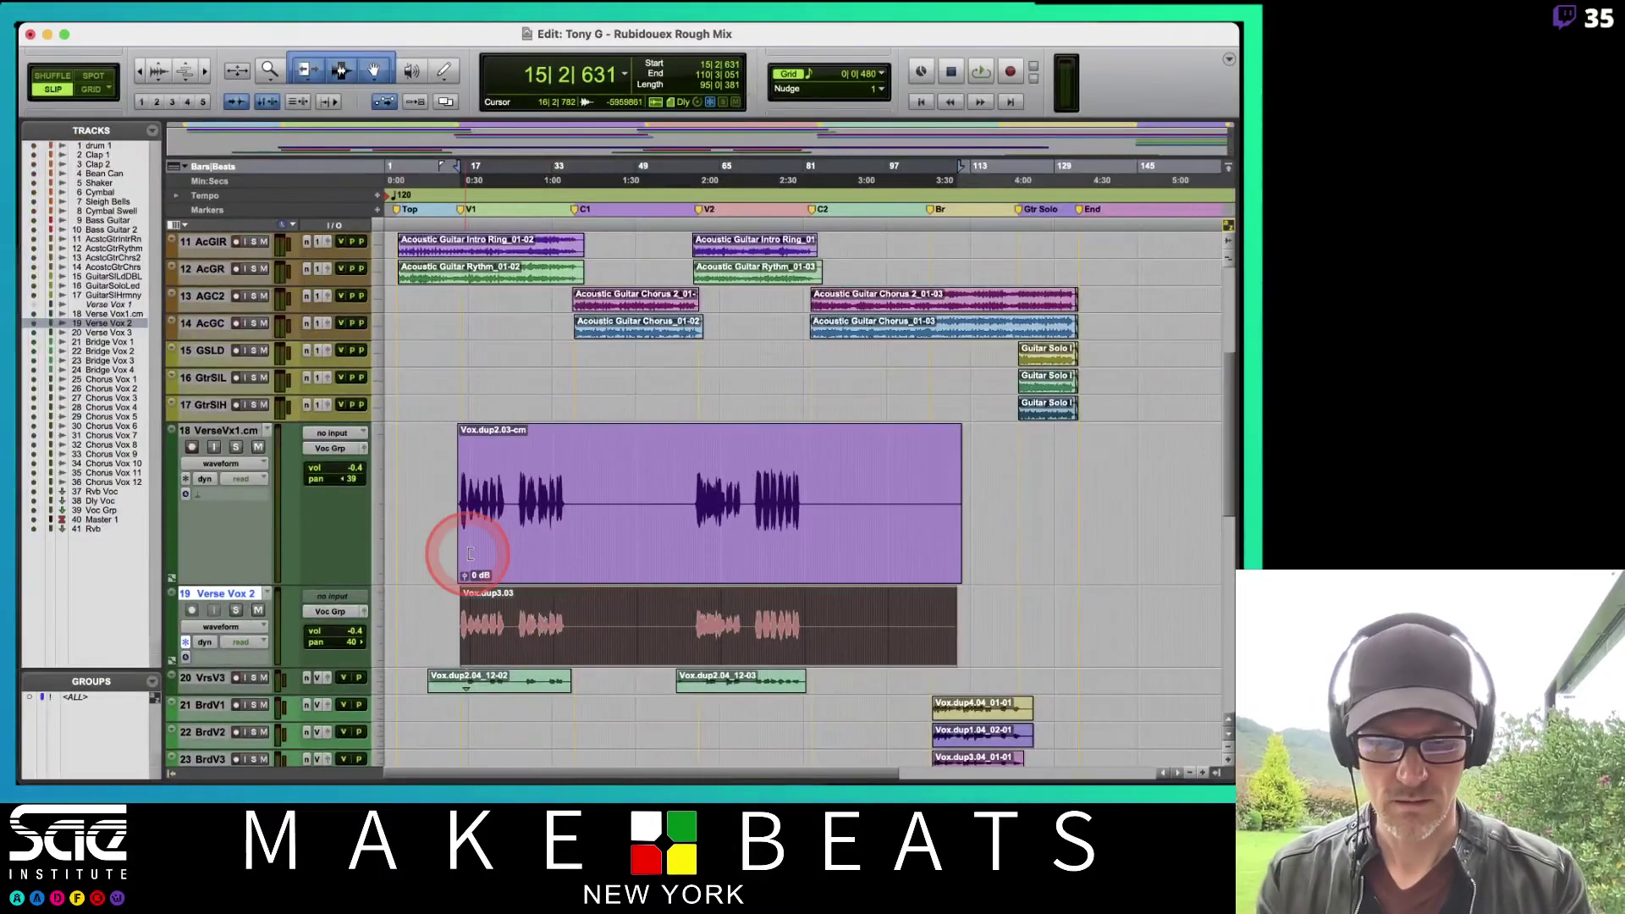
Step: Open the frozen FG-Red plug-in on VersVx2 in the Mix window to inspect it, and close it
key(super+equal)
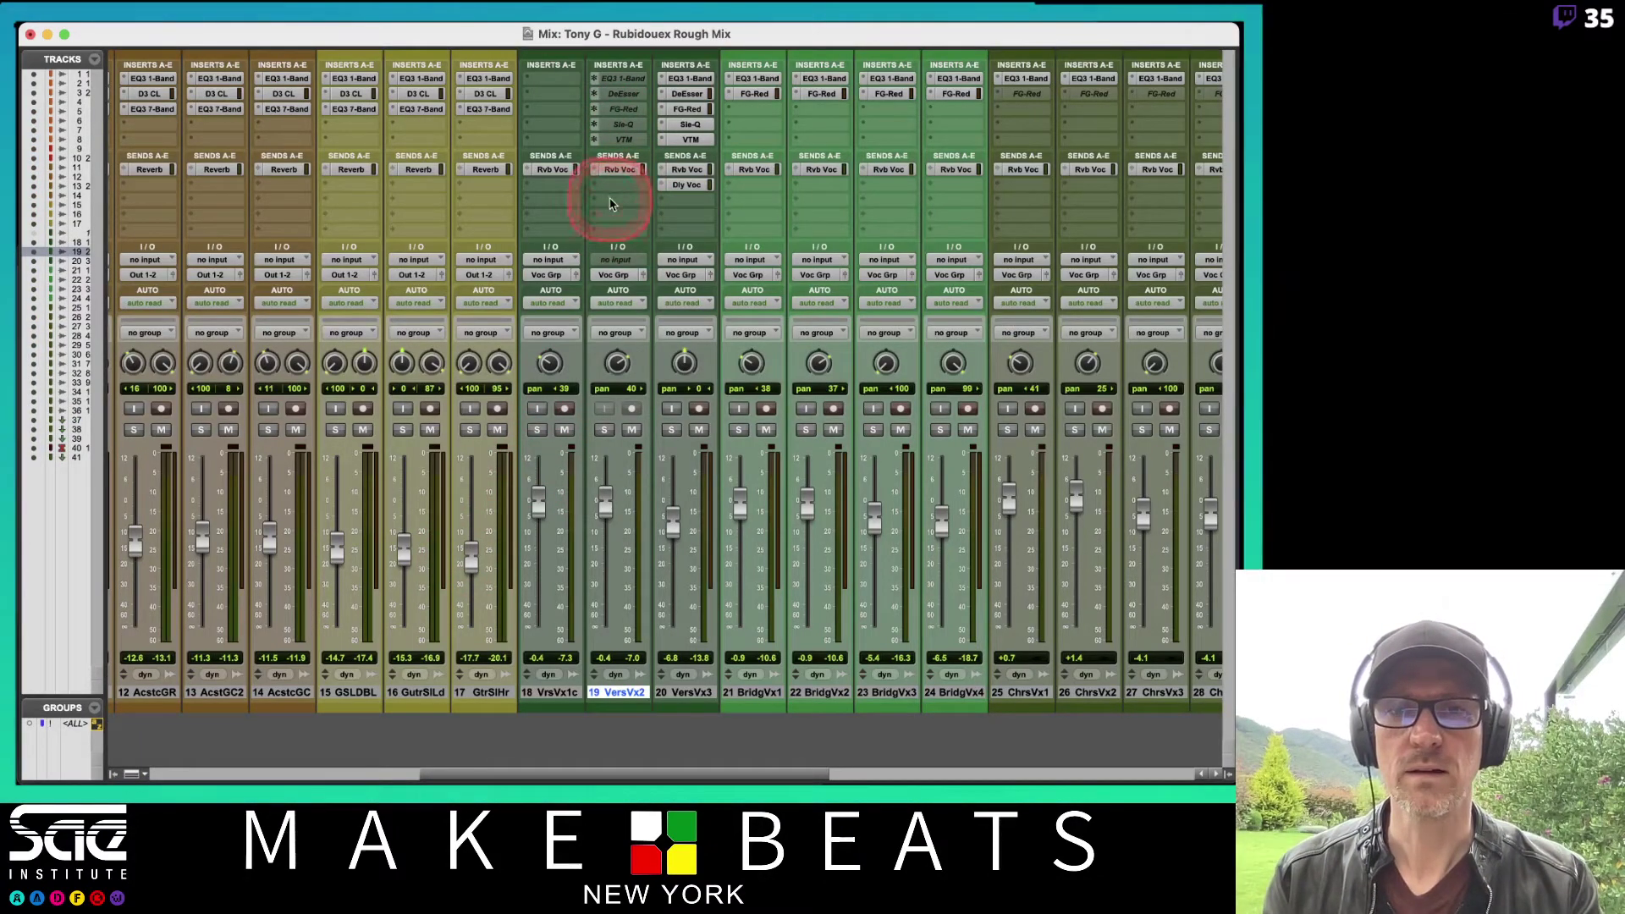
click(620, 109)
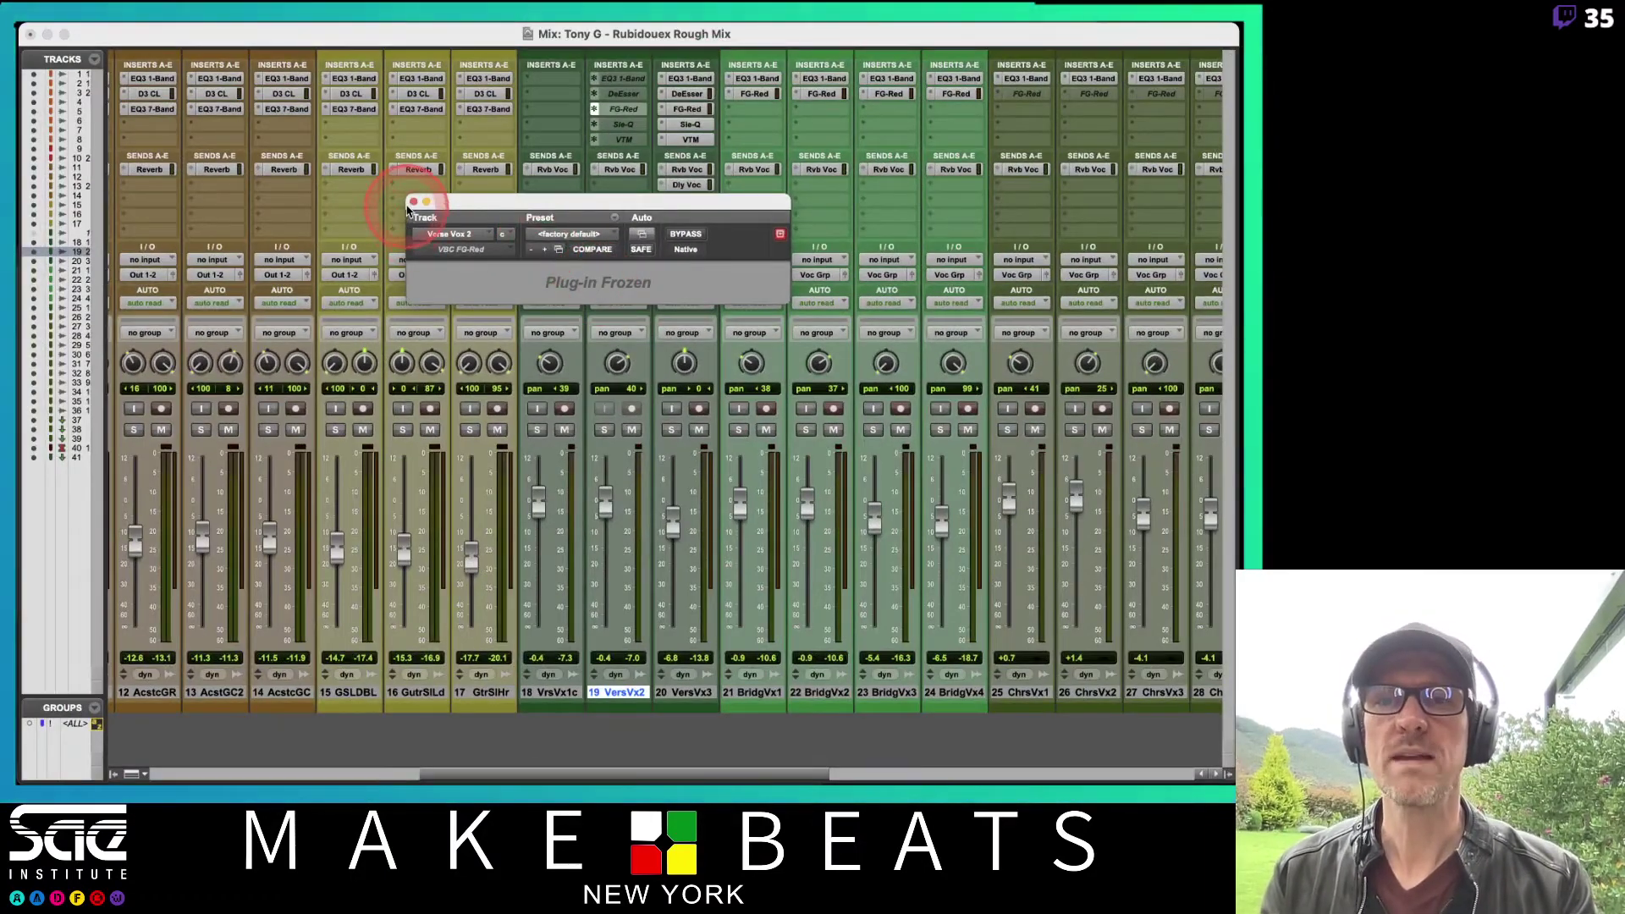
click(413, 202)
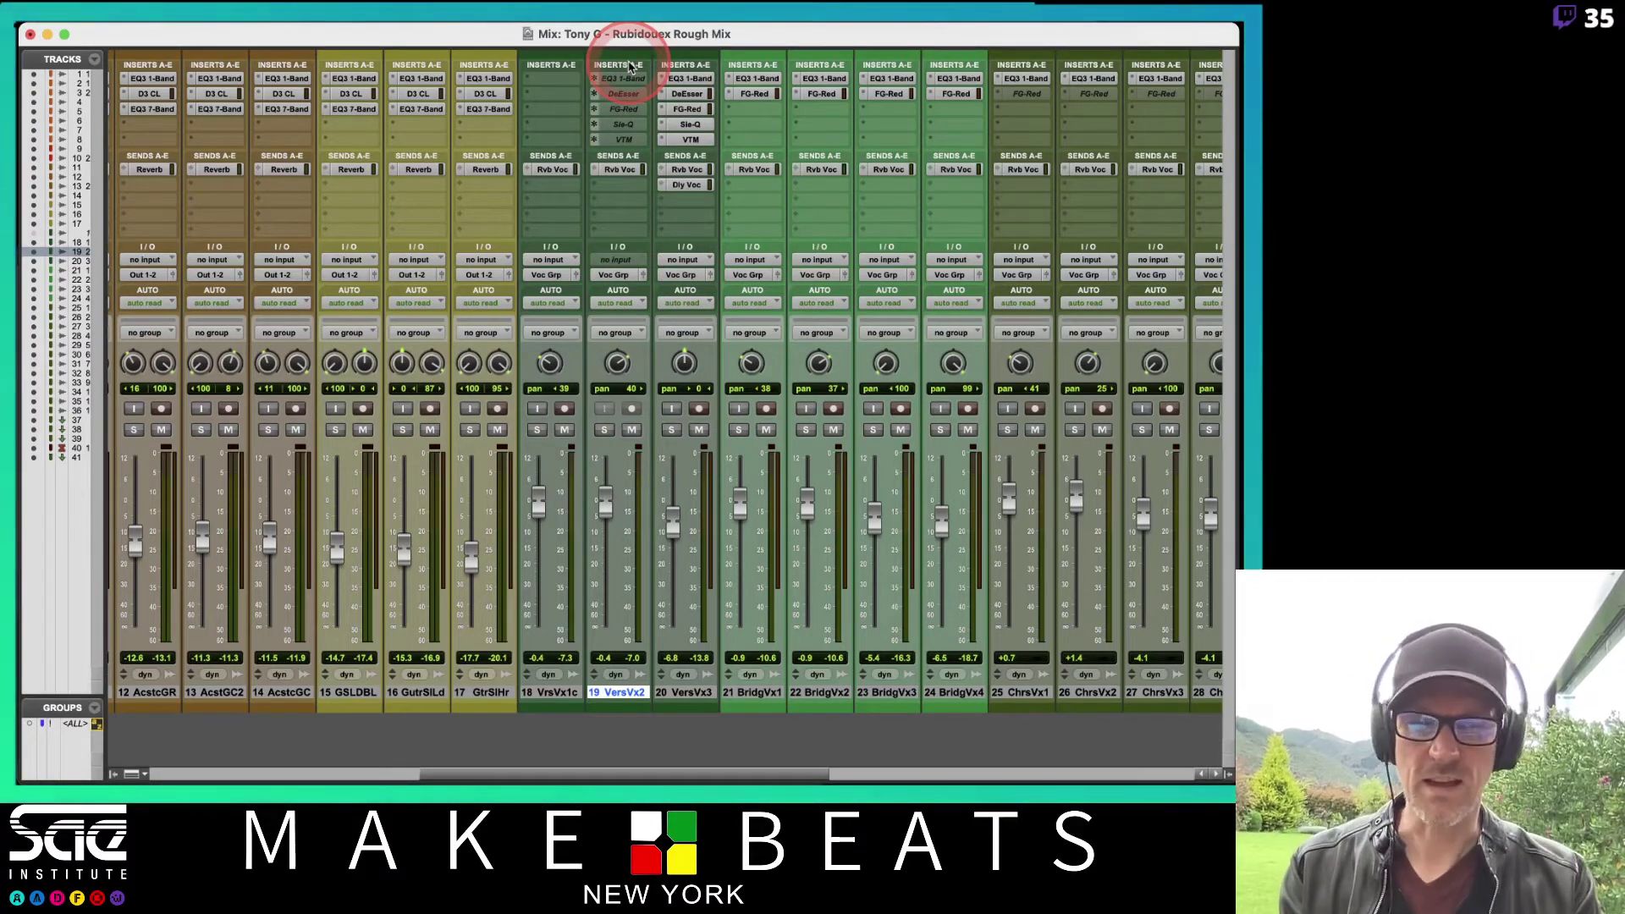
Step: Switch to Finder, find Vox.dup3.03-FZ.wav in the session's Rendered Files folder, and return to the Pro Tools mix
key(super+Tab)
key(super+Tab)
key(super+Tab)
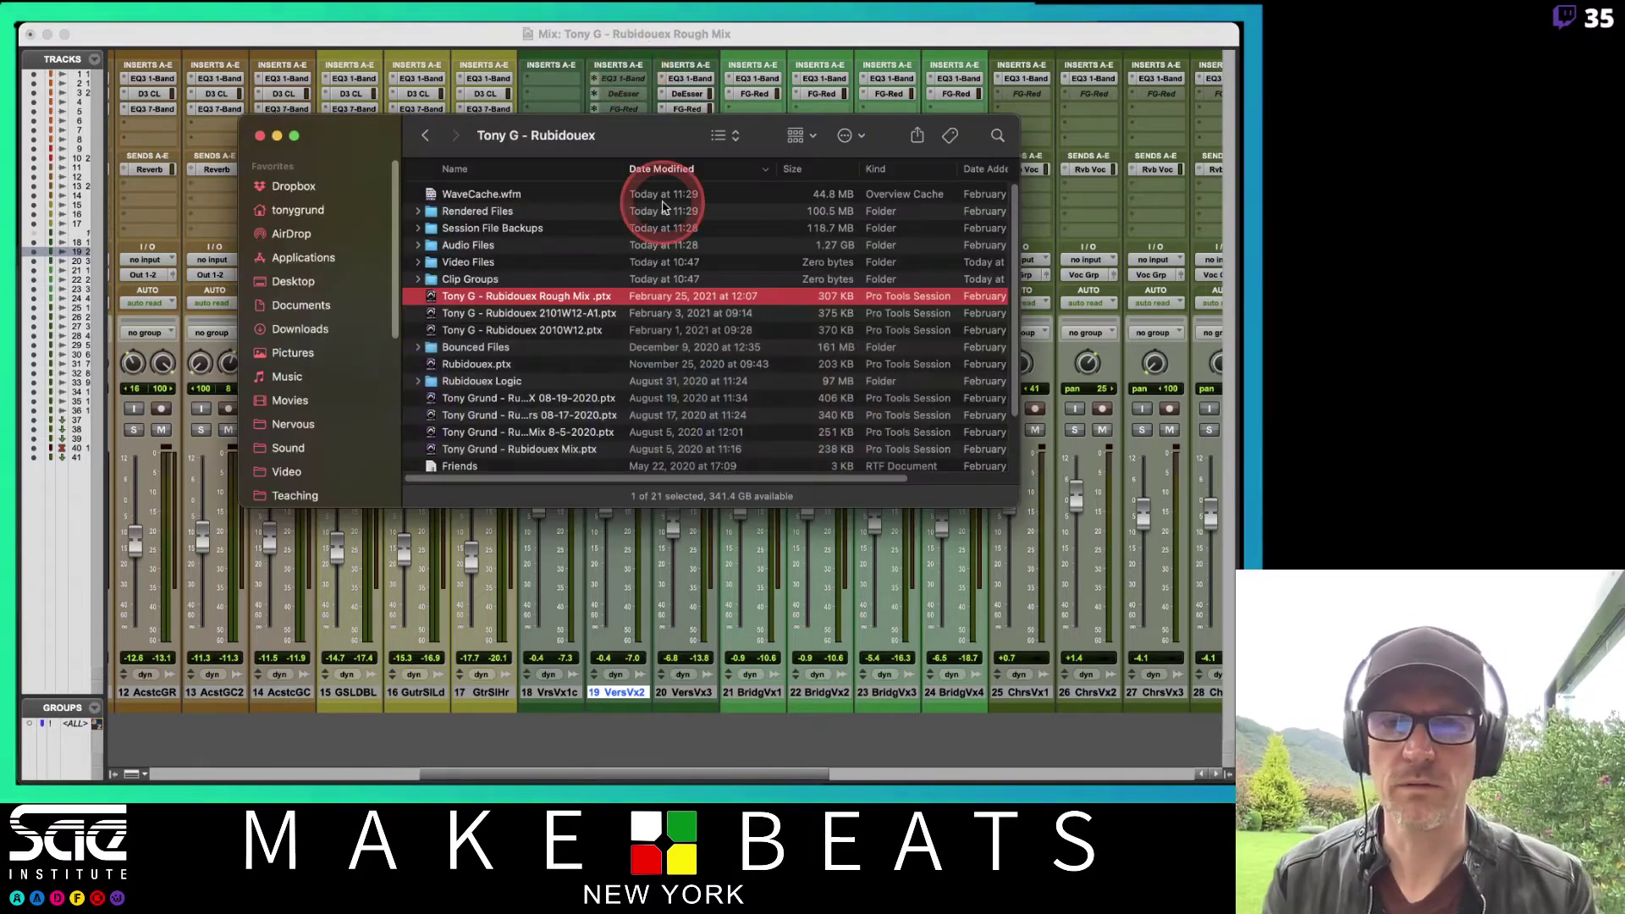
double_click(480, 213)
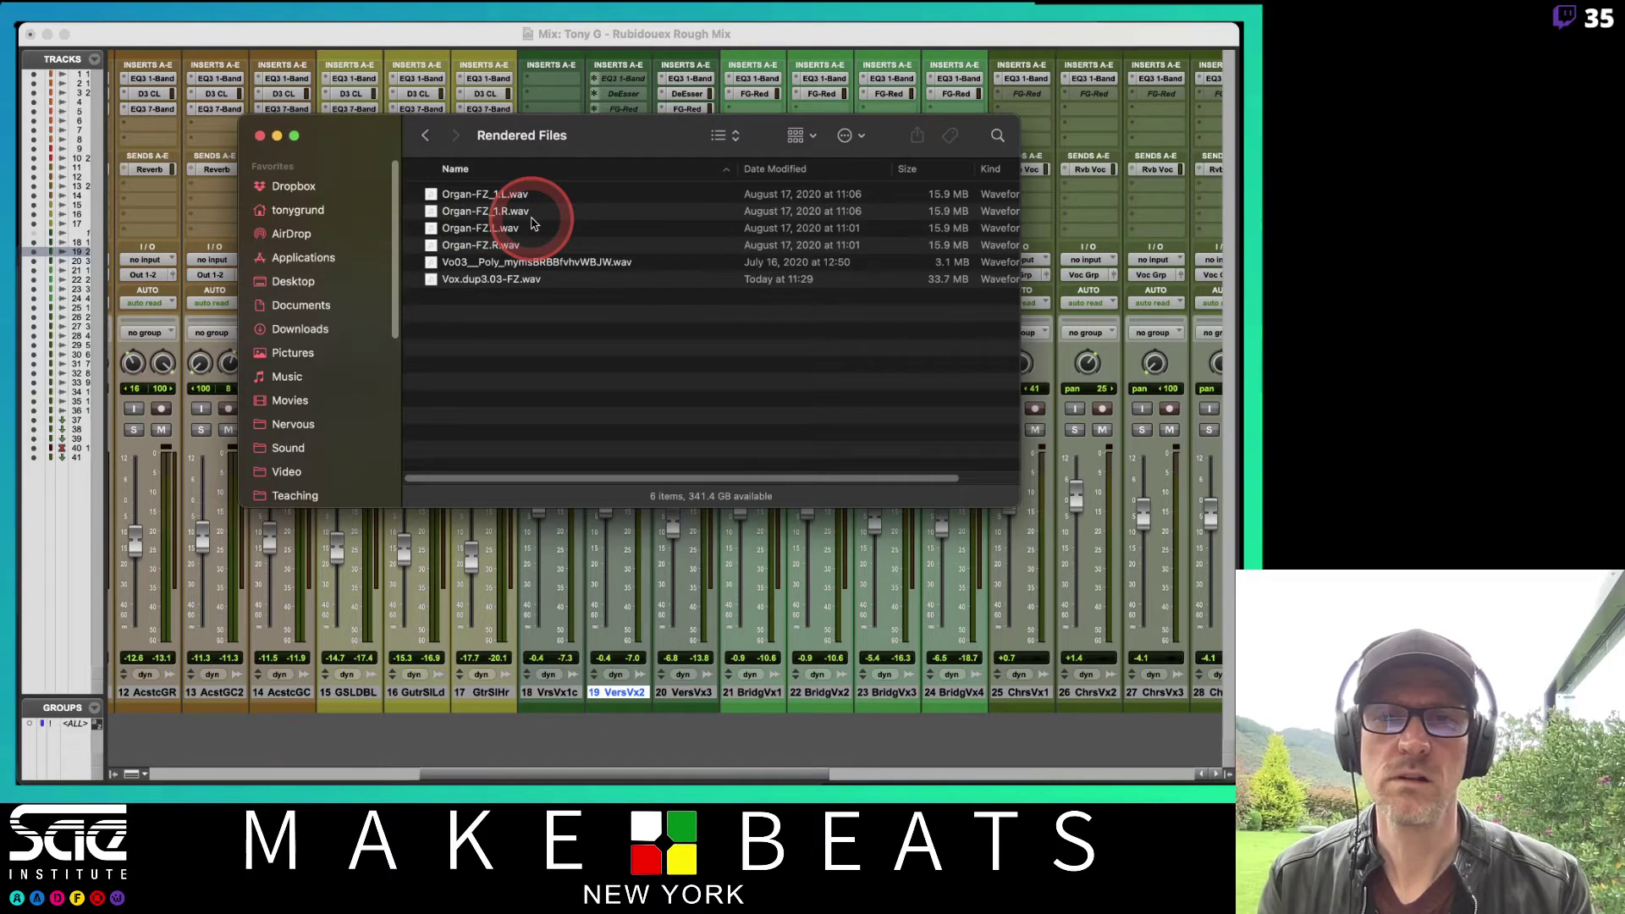
click(473, 281)
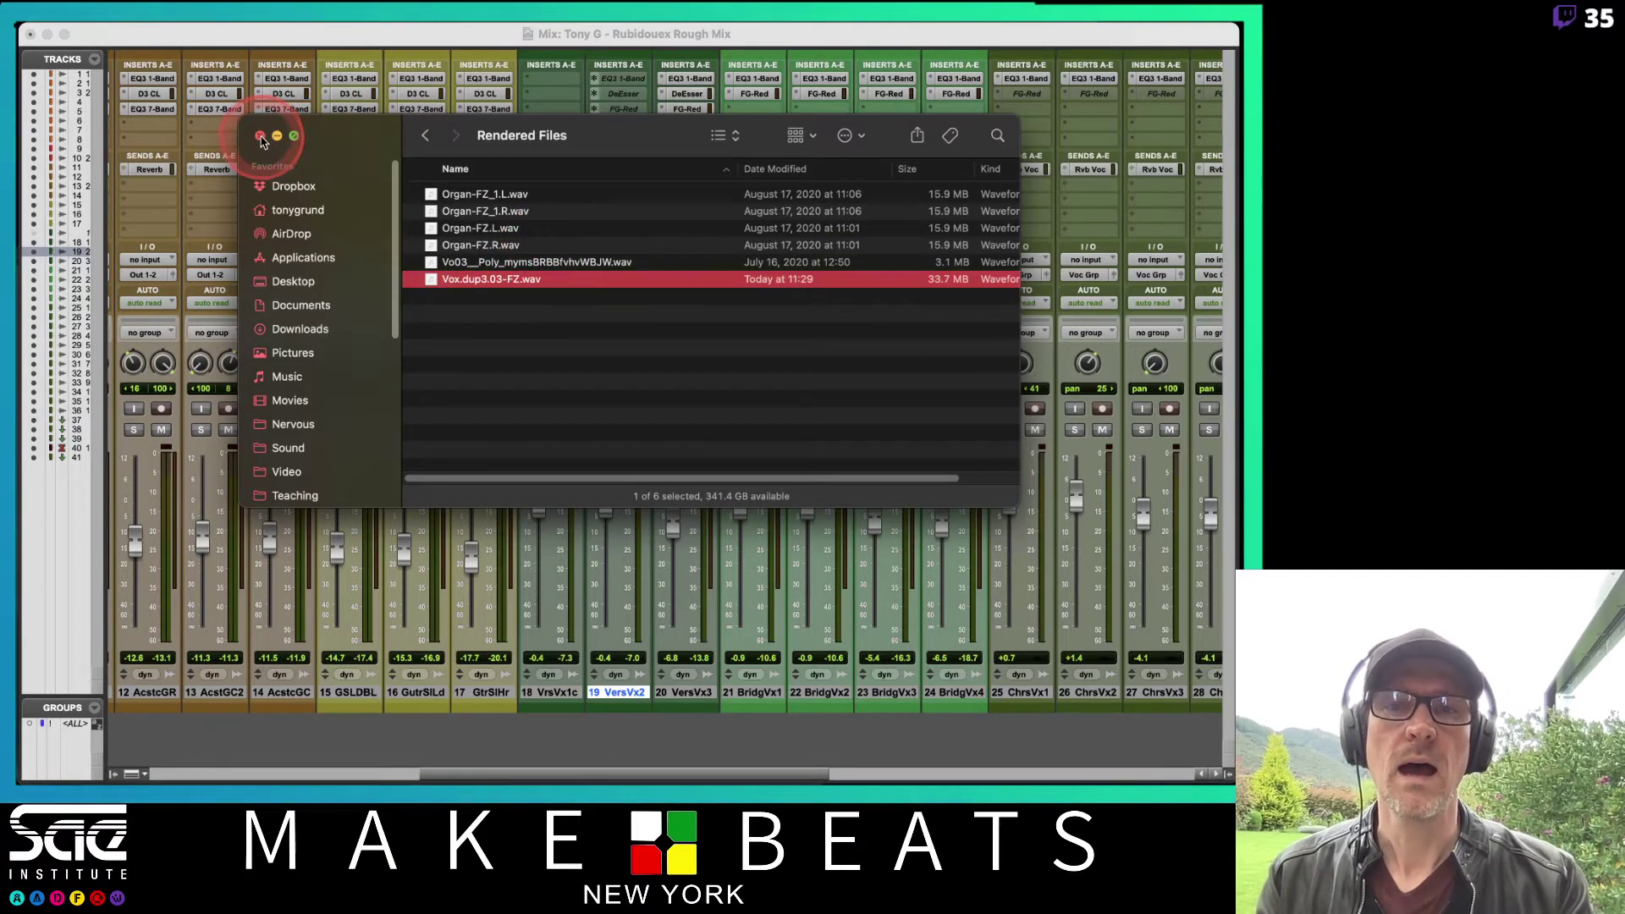
click(426, 137)
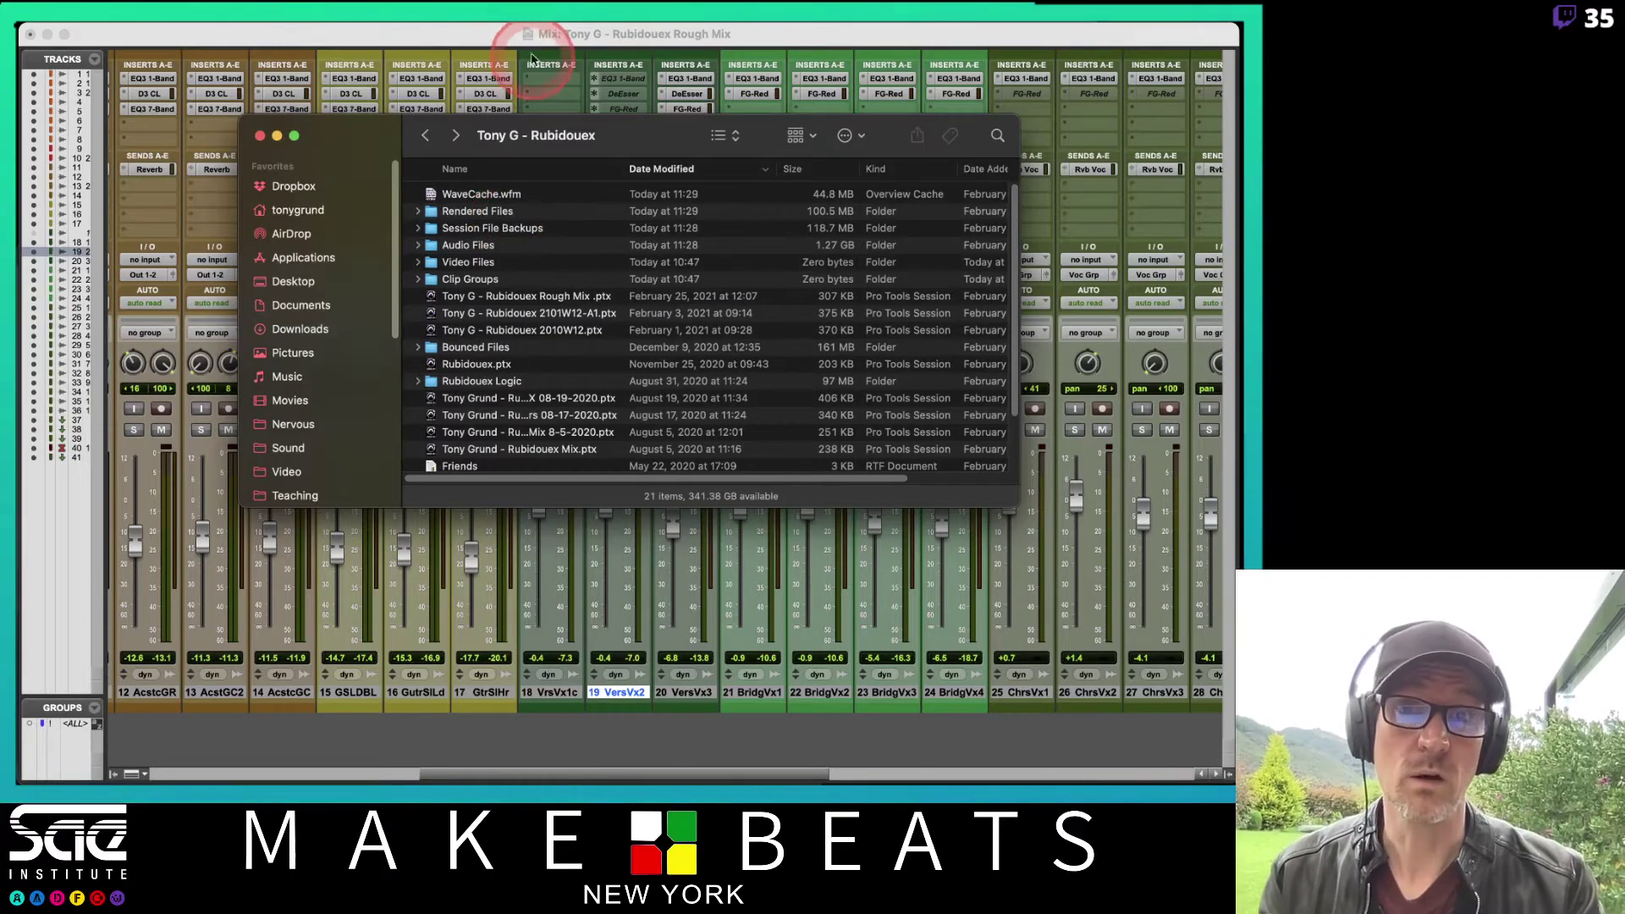
click(531, 63)
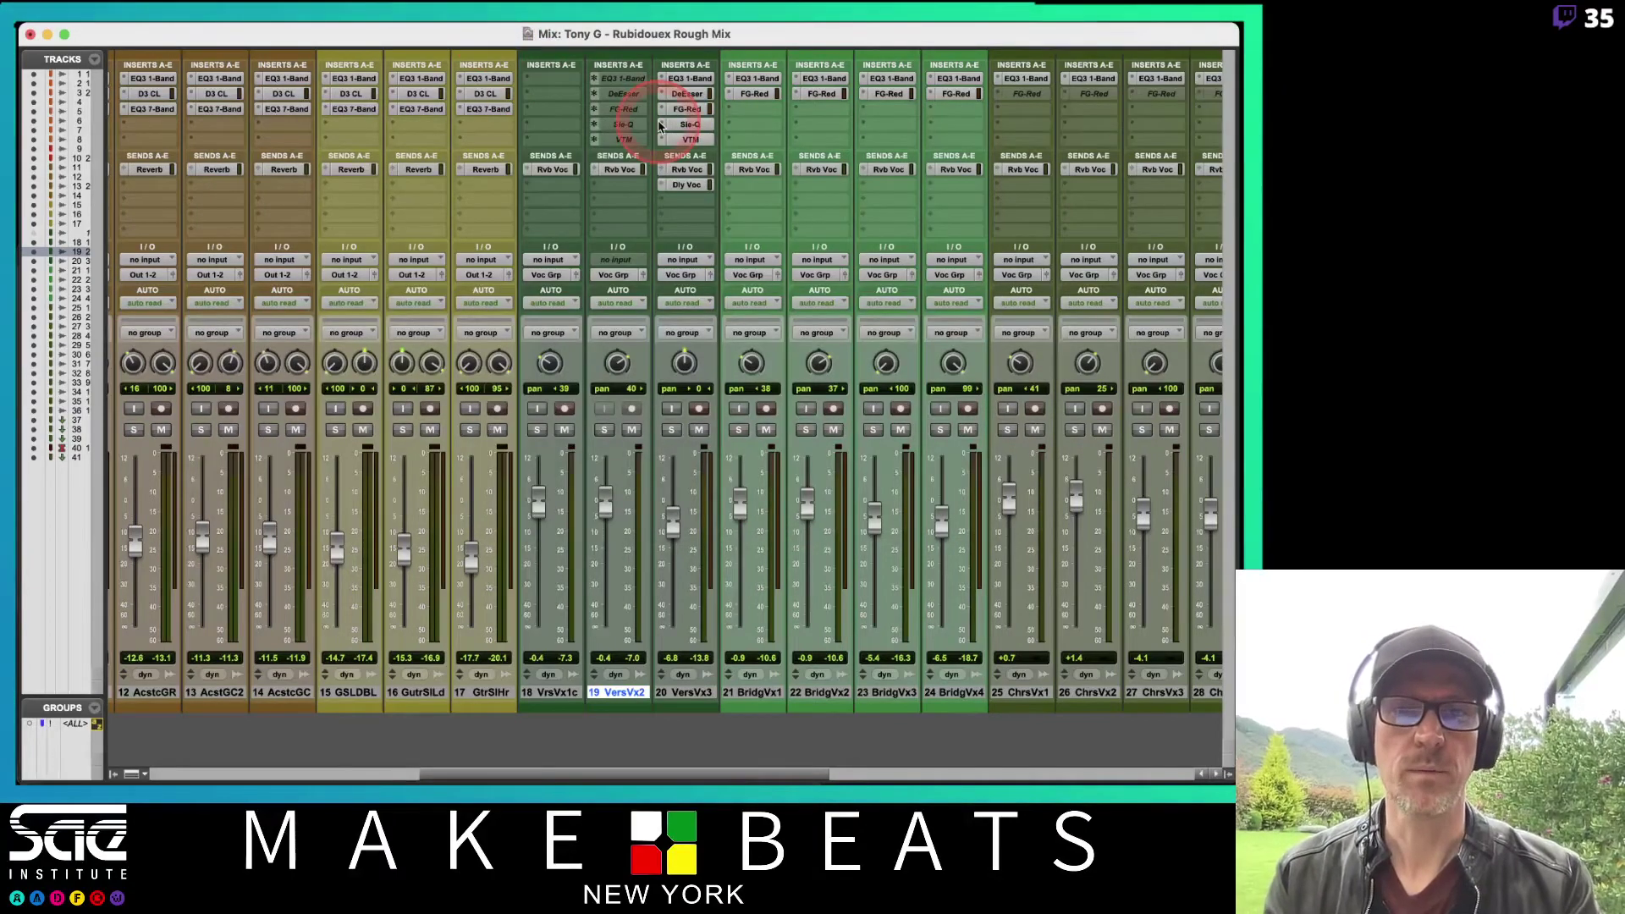
Step: Unfreeze the VersVx2 track from the Mix window
key(super+equal)
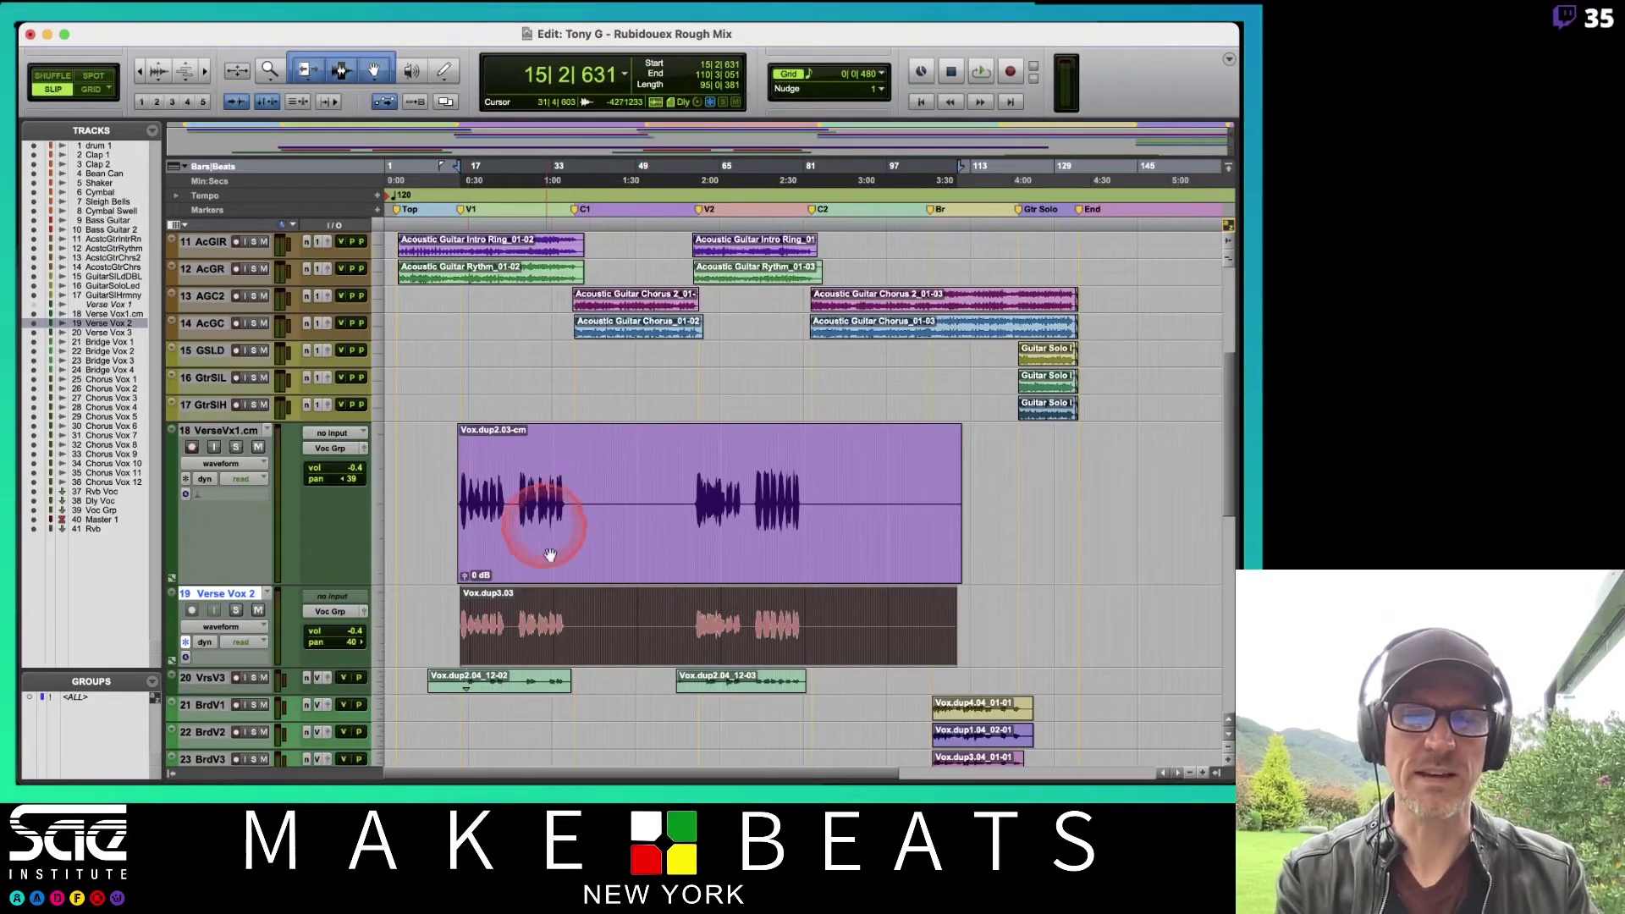
key(super+equal)
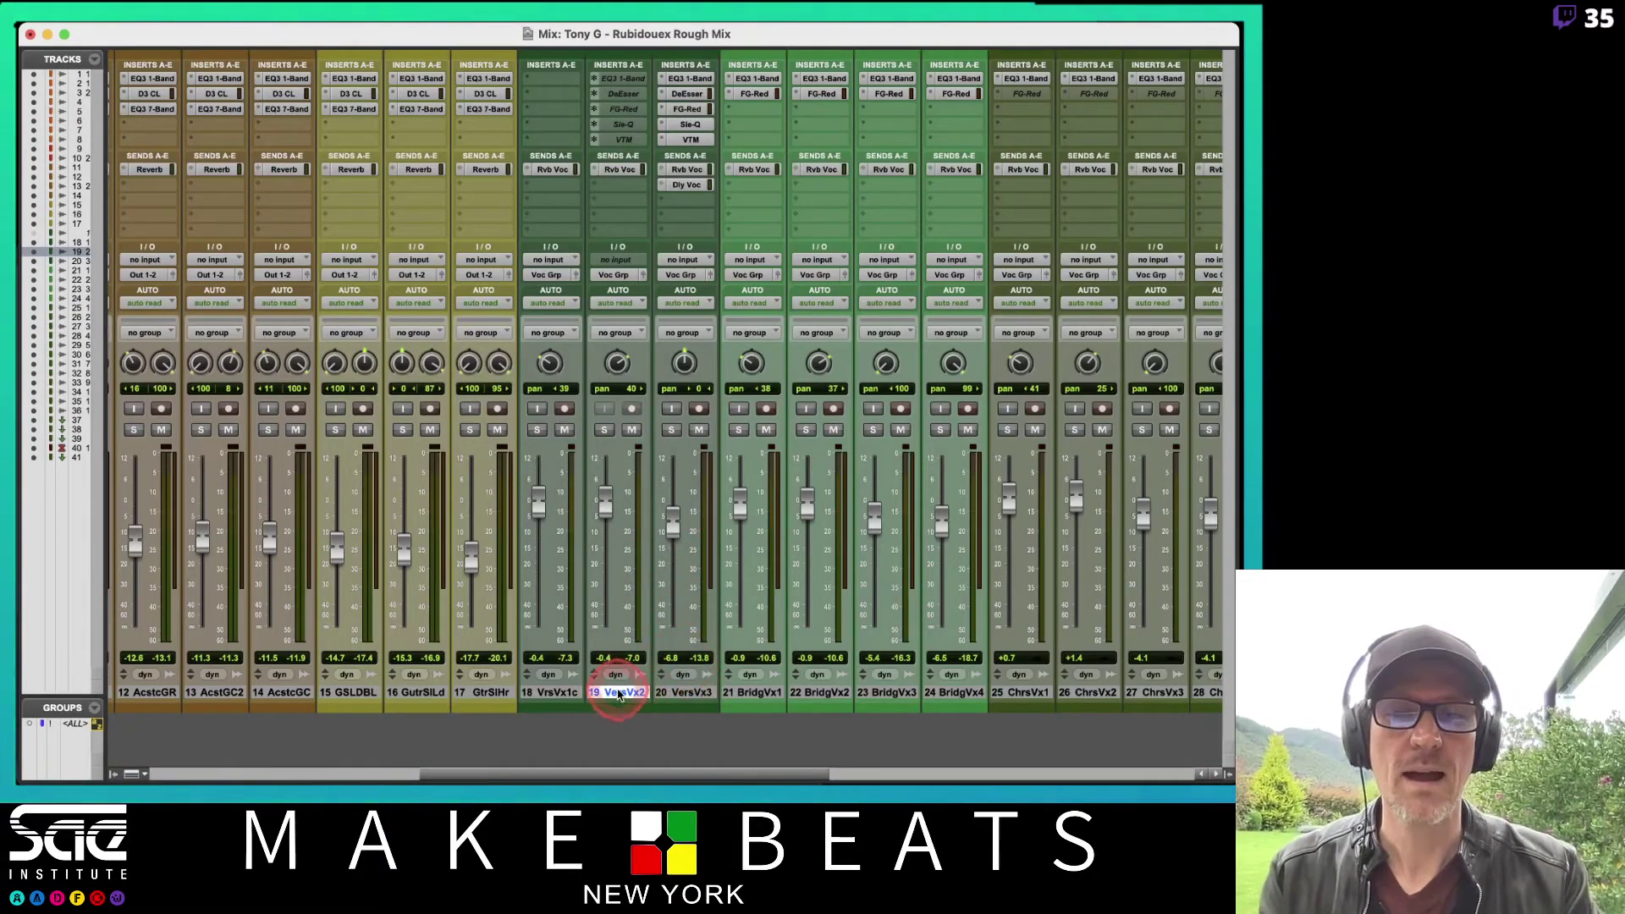
right_click(619, 695)
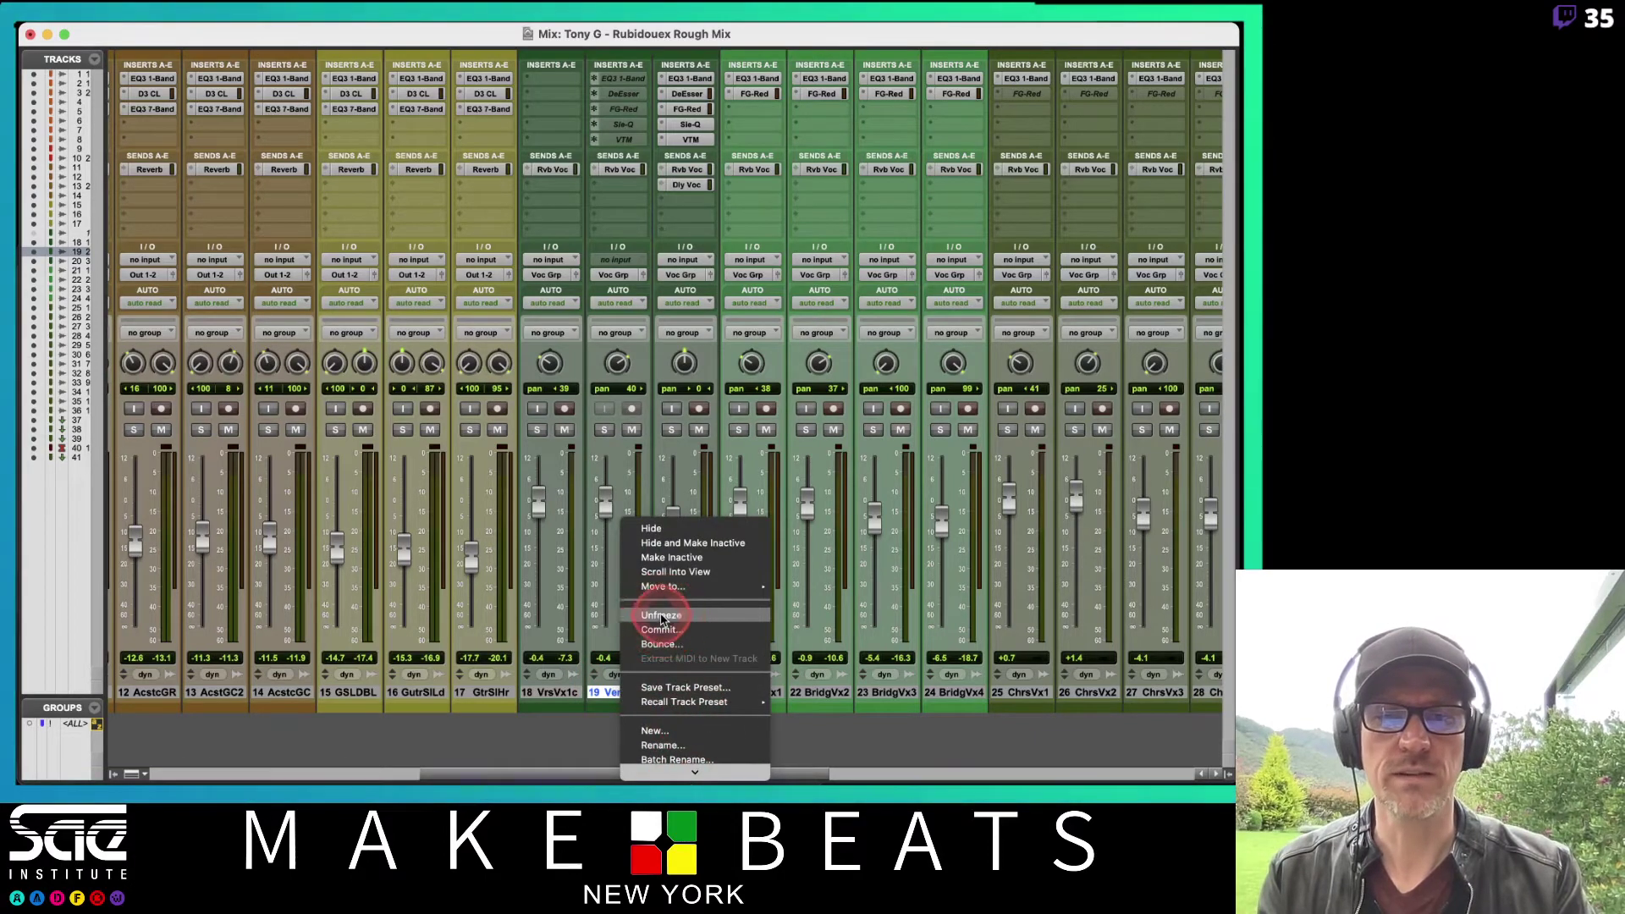
click(661, 615)
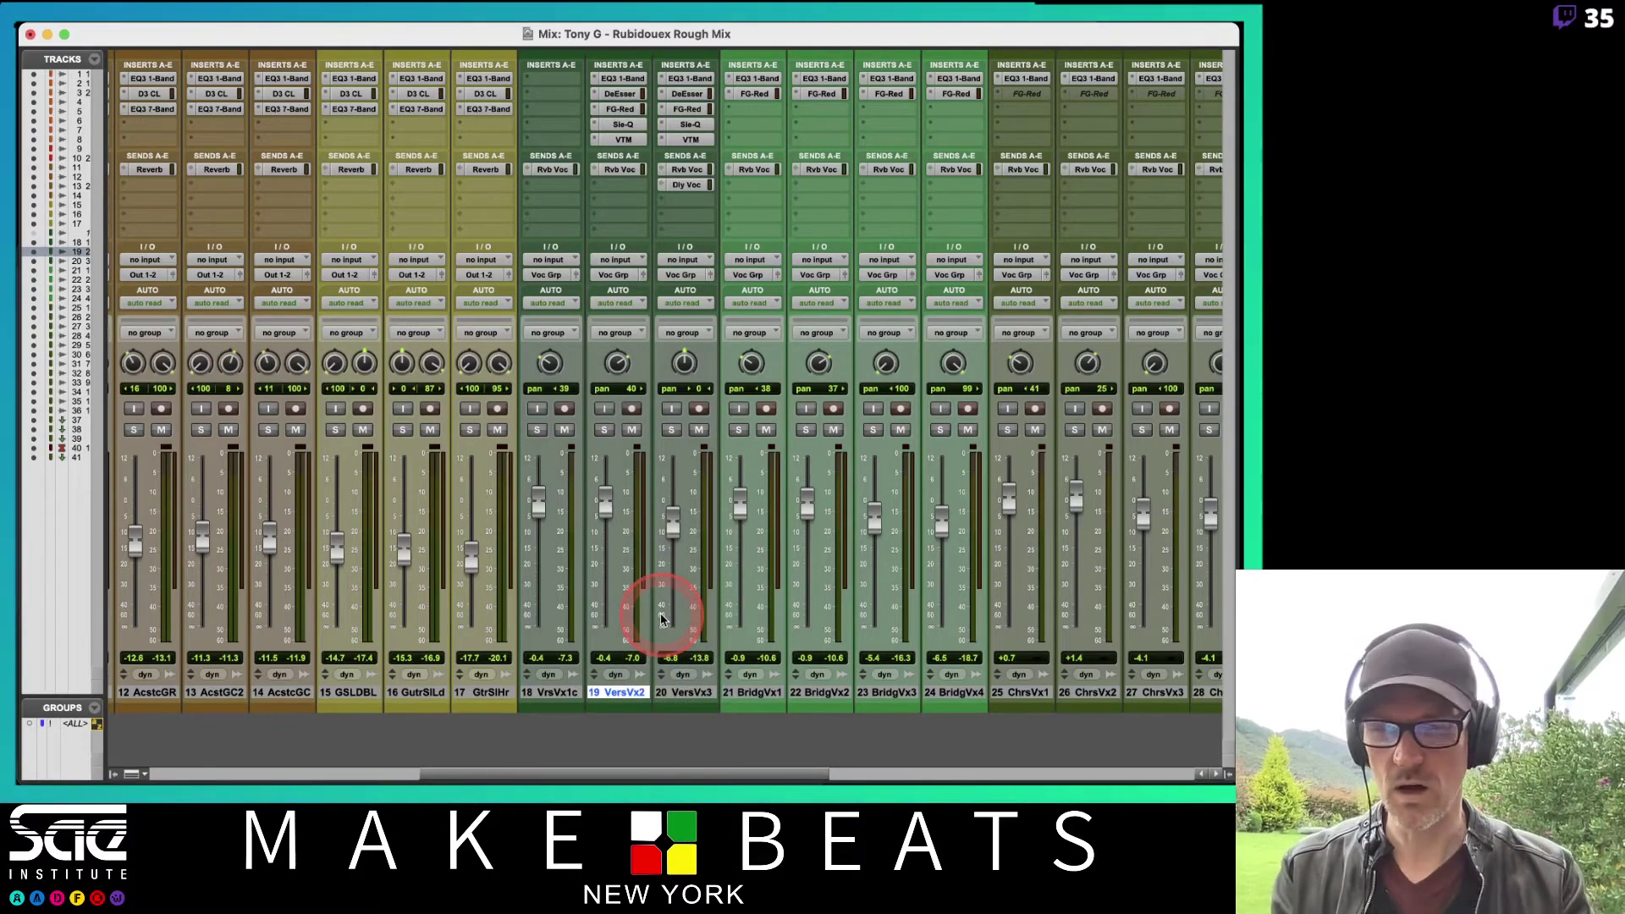
Step: Switch to Finder, check Rendered Files again for Vox.dup3.03-FZ.wav, and return to the Pro Tools mix
key(super+Tab)
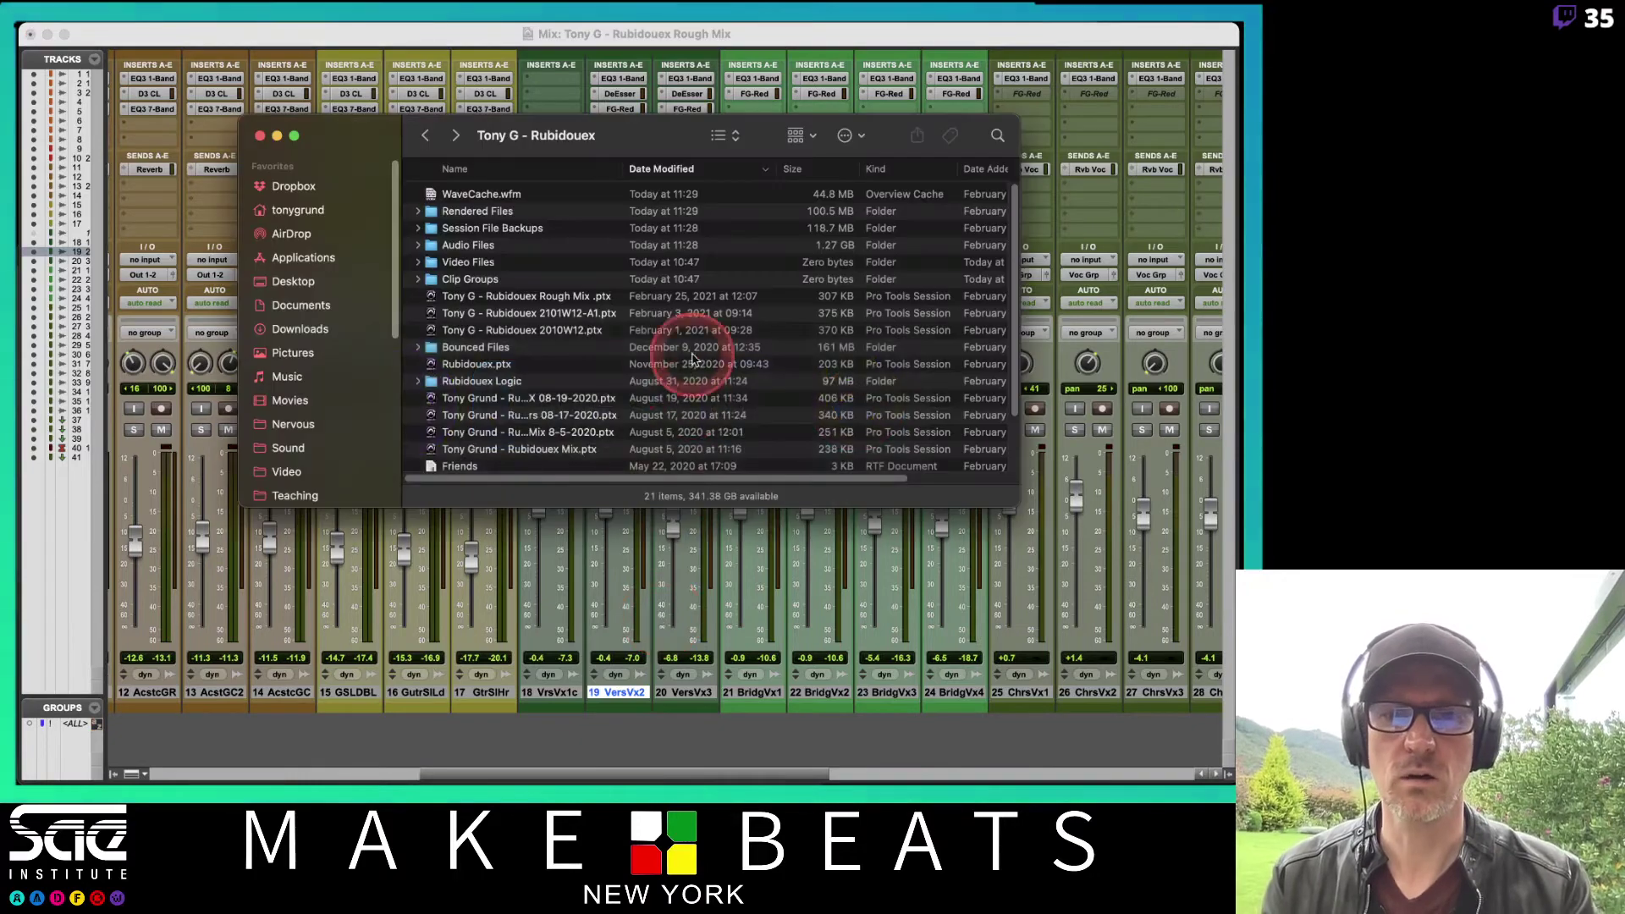
double_click(476, 213)
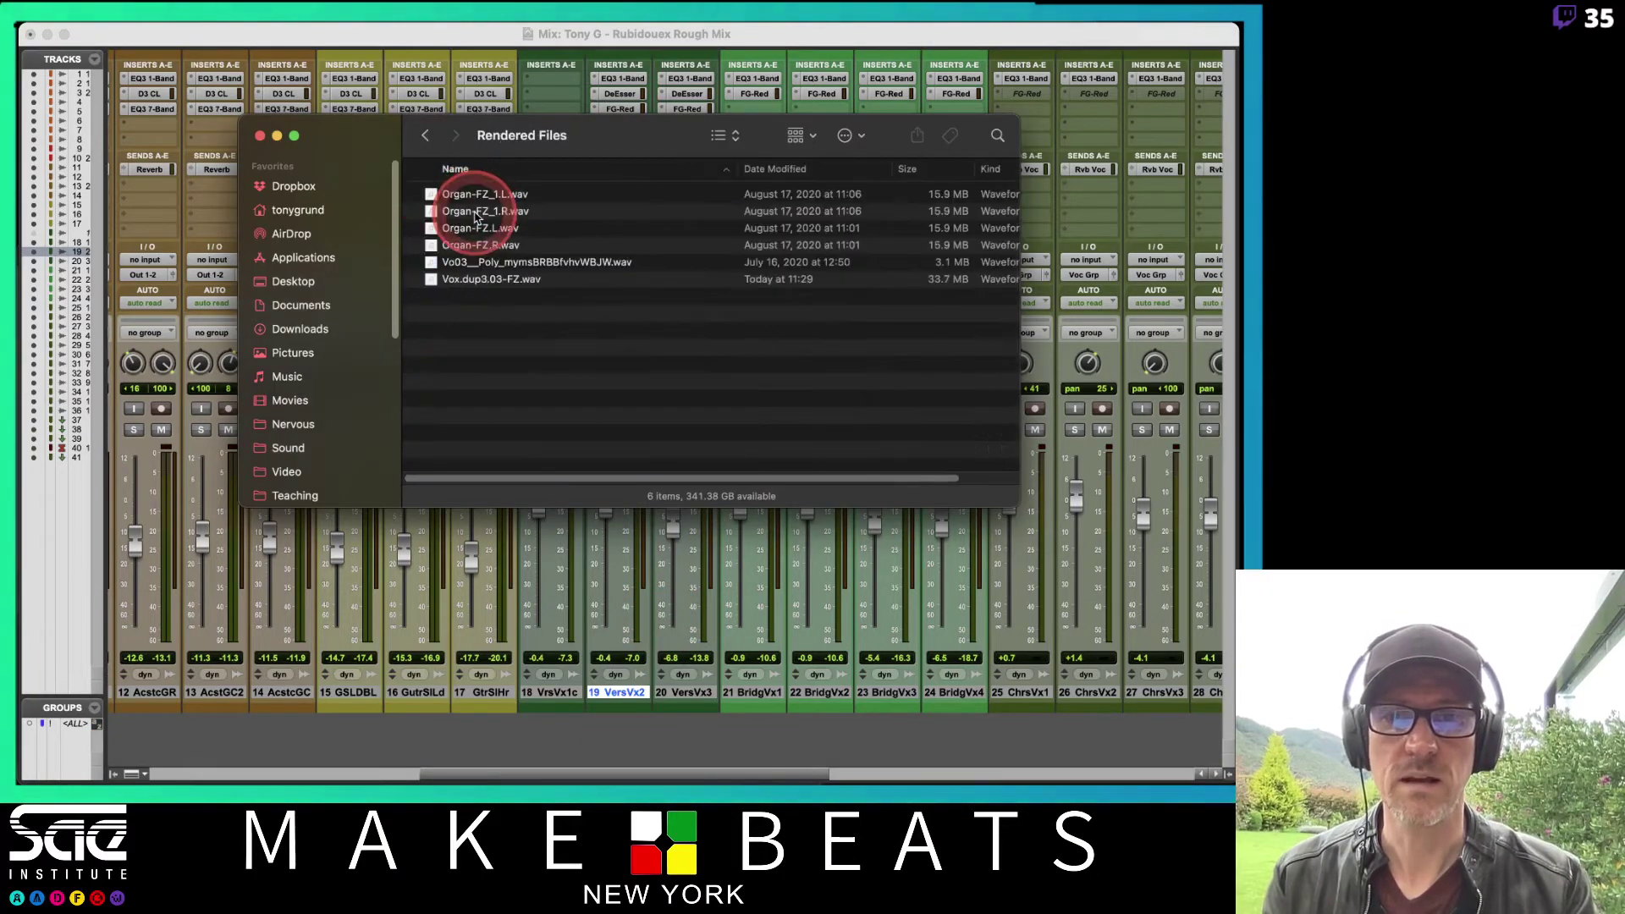
click(485, 280)
click(494, 307)
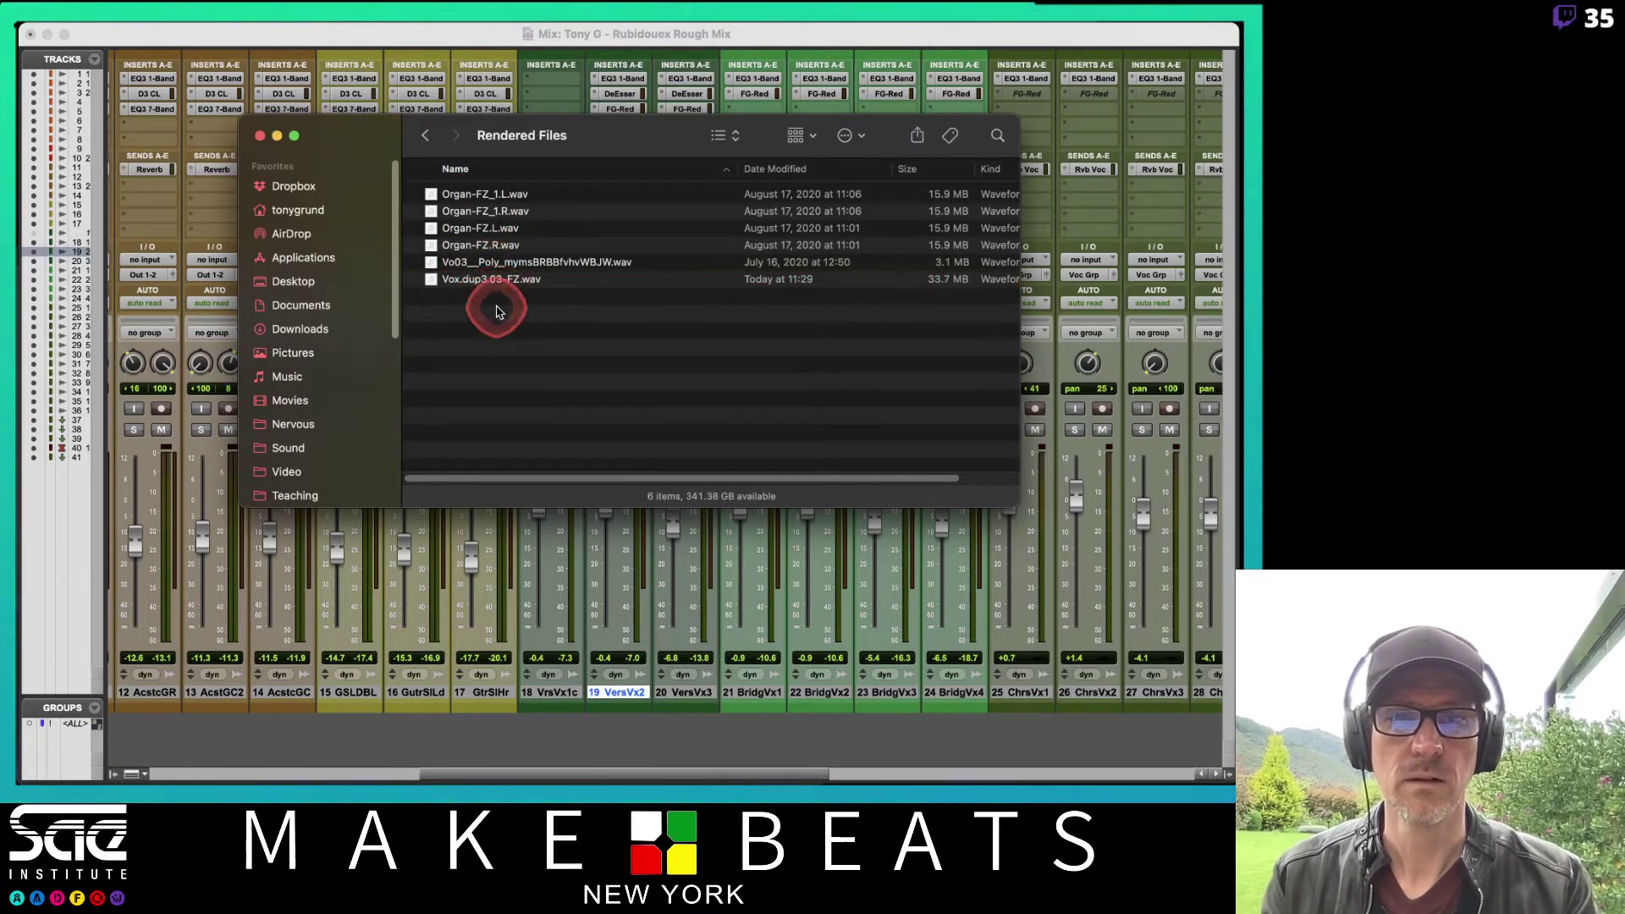
click(792, 42)
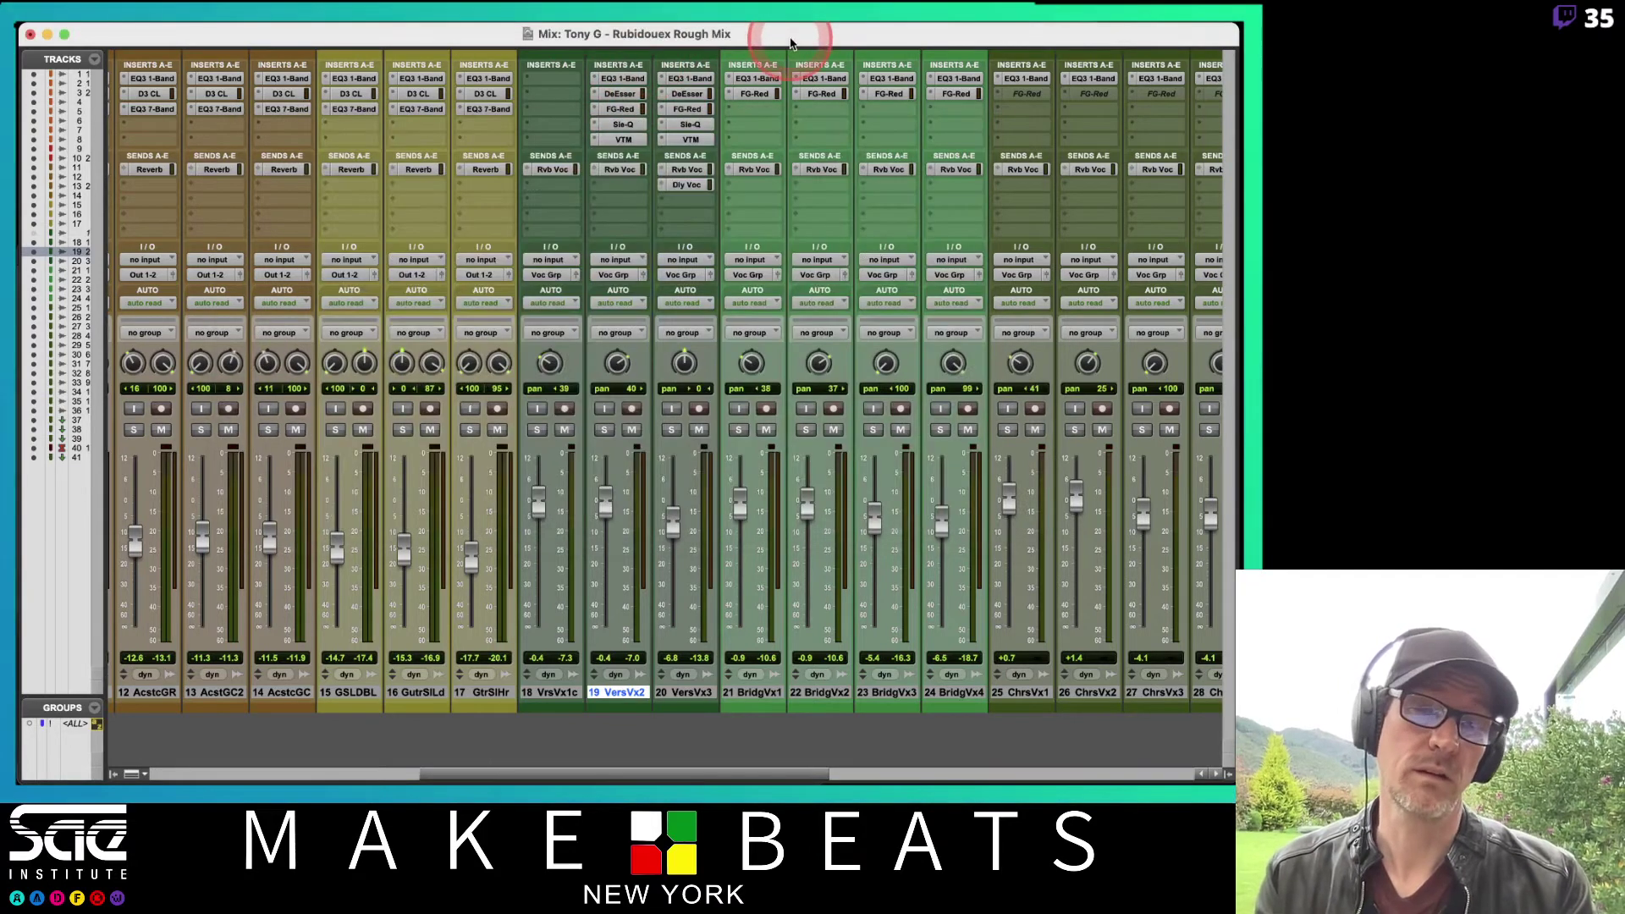
Step: Commit the VersVx2 and VersVx3 tracks offline, copying sends and group assignments, and hide and make inactive the source tracks
shift+click(682, 693)
right_click(690, 692)
mouse_move(767, 772)
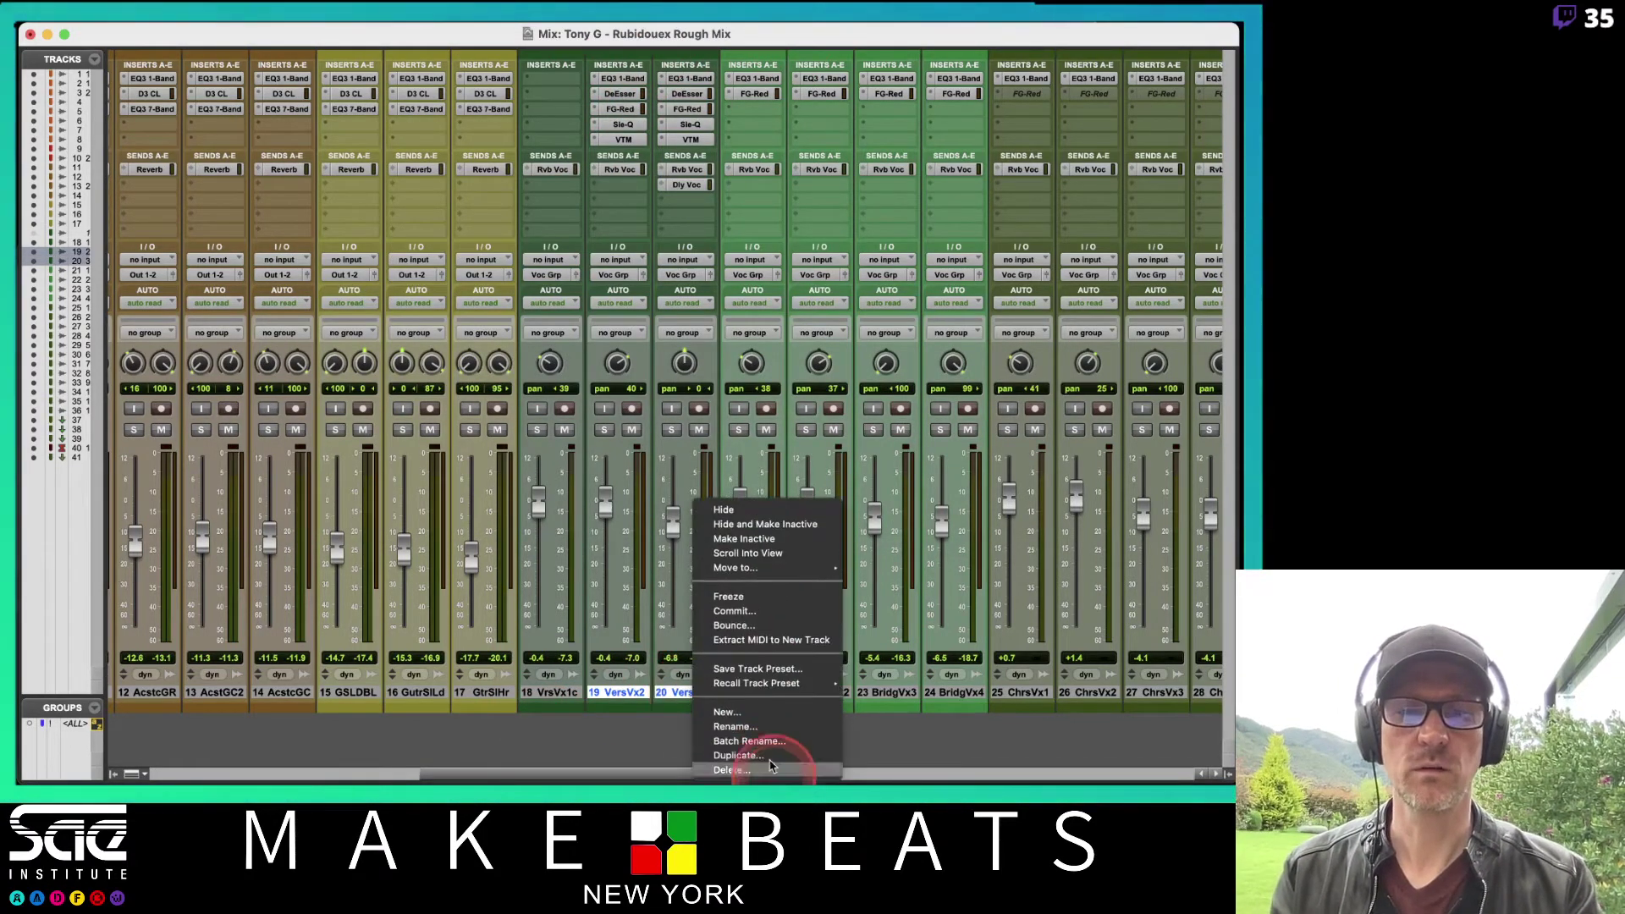
click(733, 615)
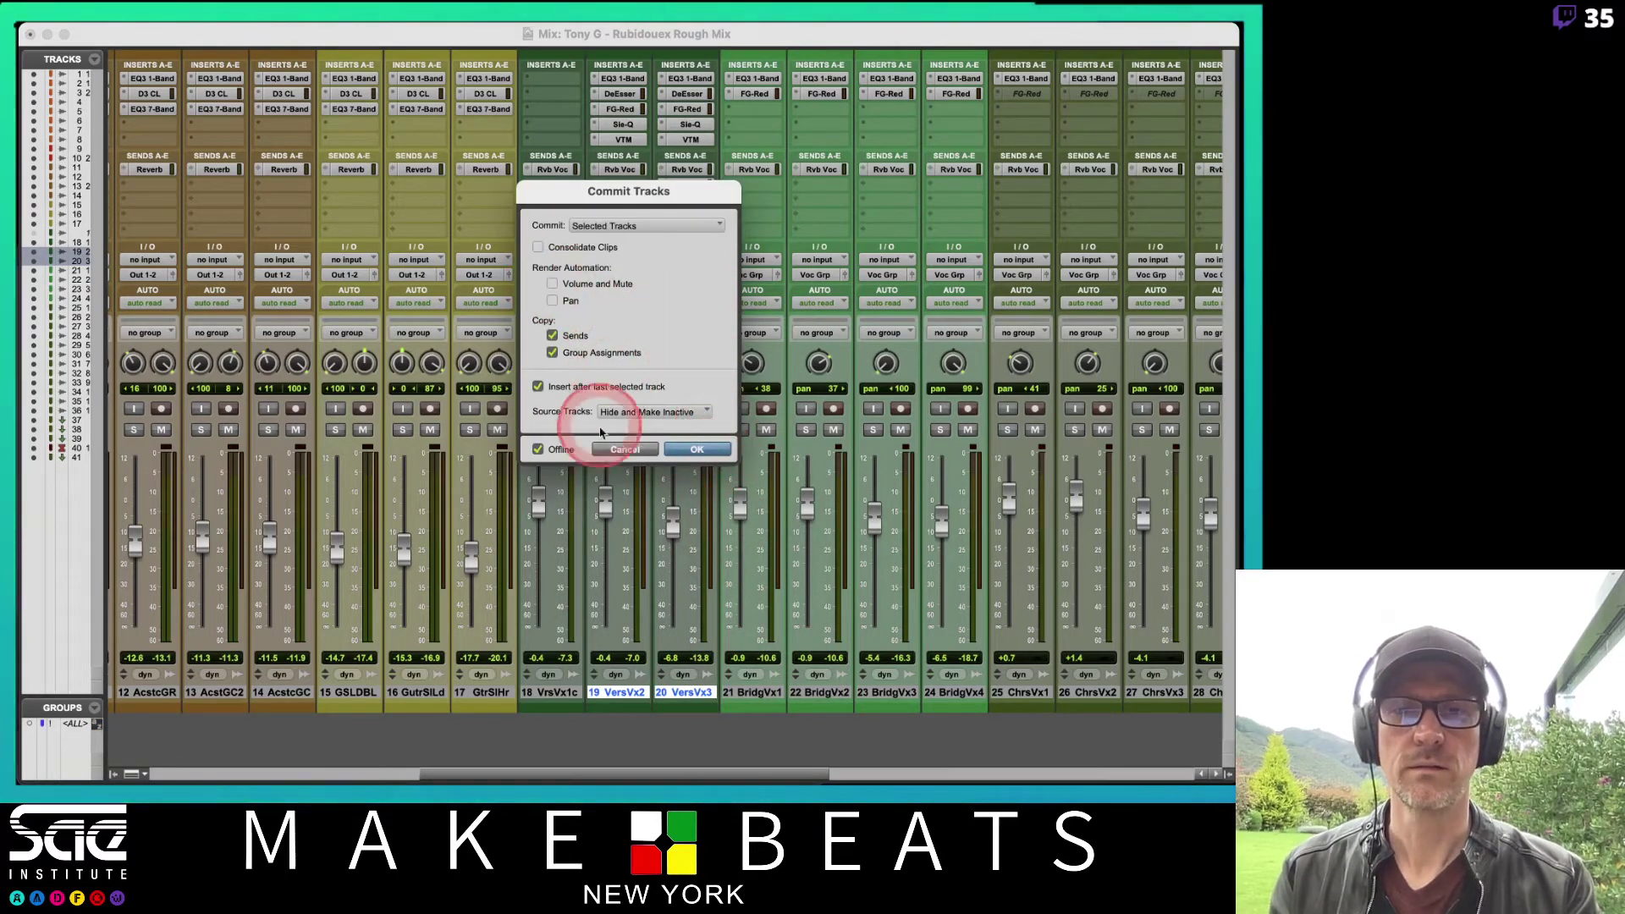
click(693, 449)
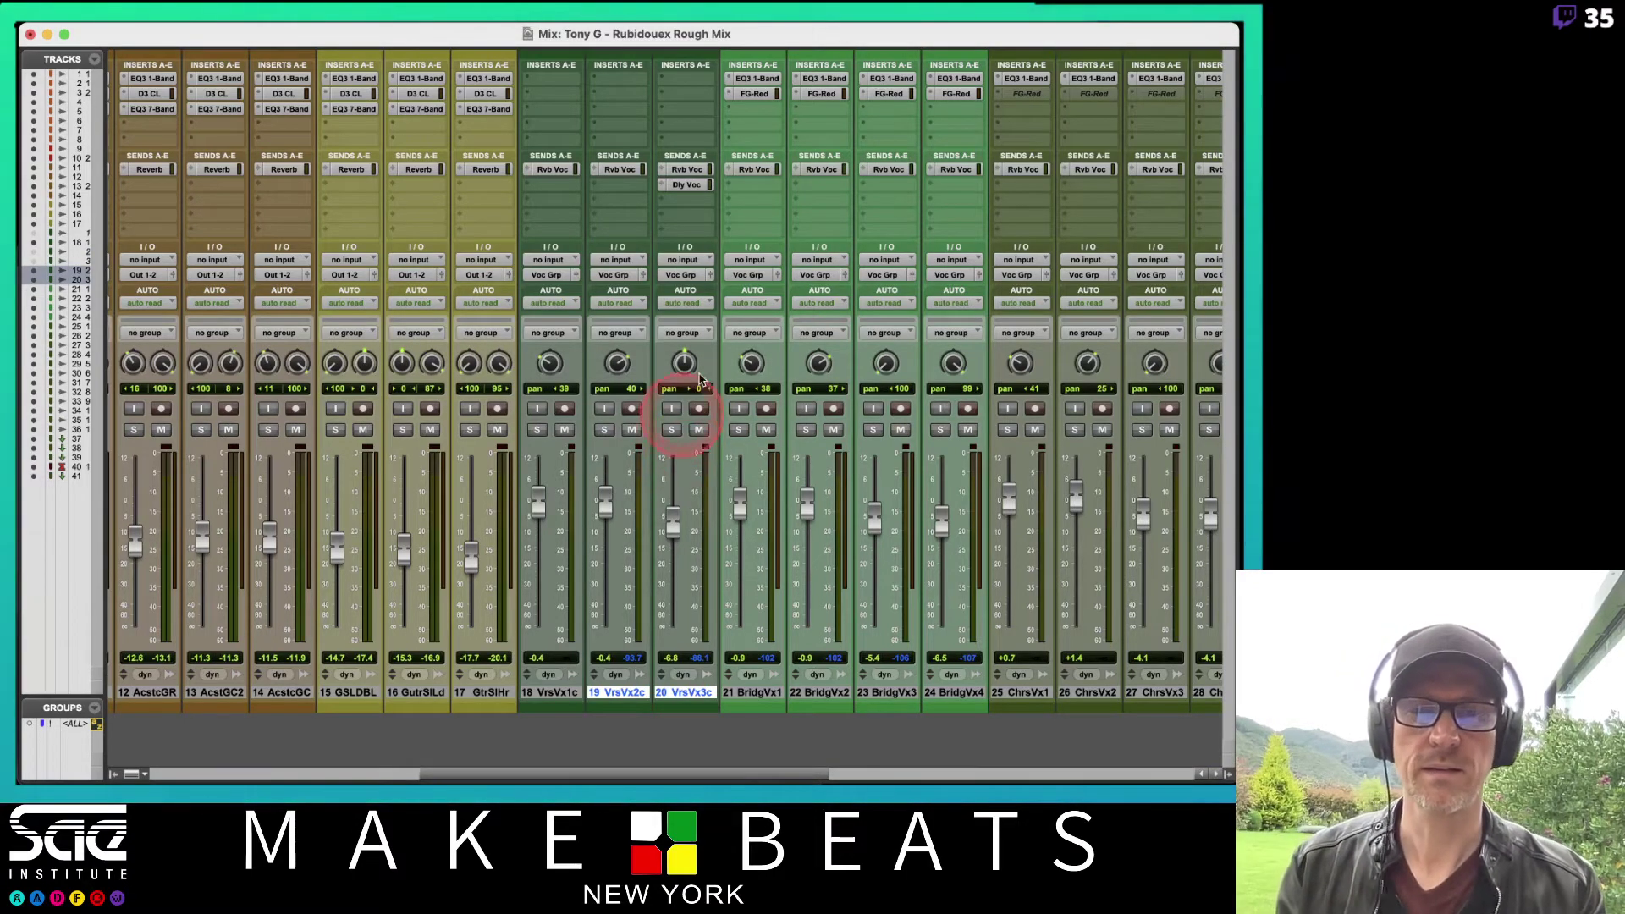
Step: Reduce the height of the committed verse vocal tracks in the Edit window, and undo a trial move of the VerseVx2 clip
key(super+equal)
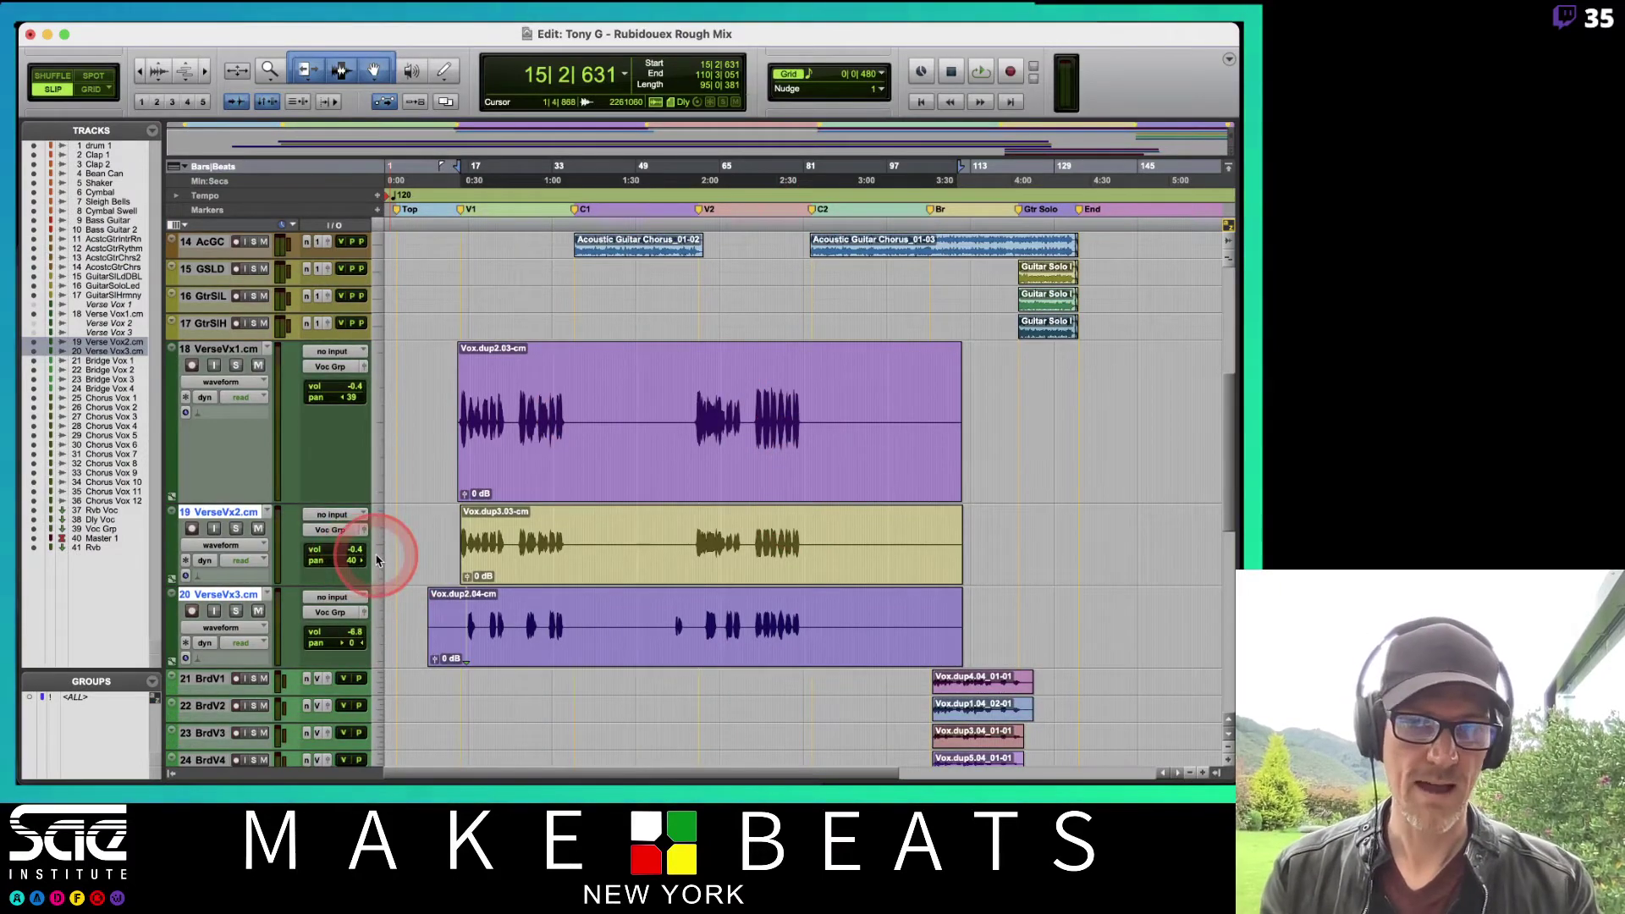
click(377, 438)
click(380, 436)
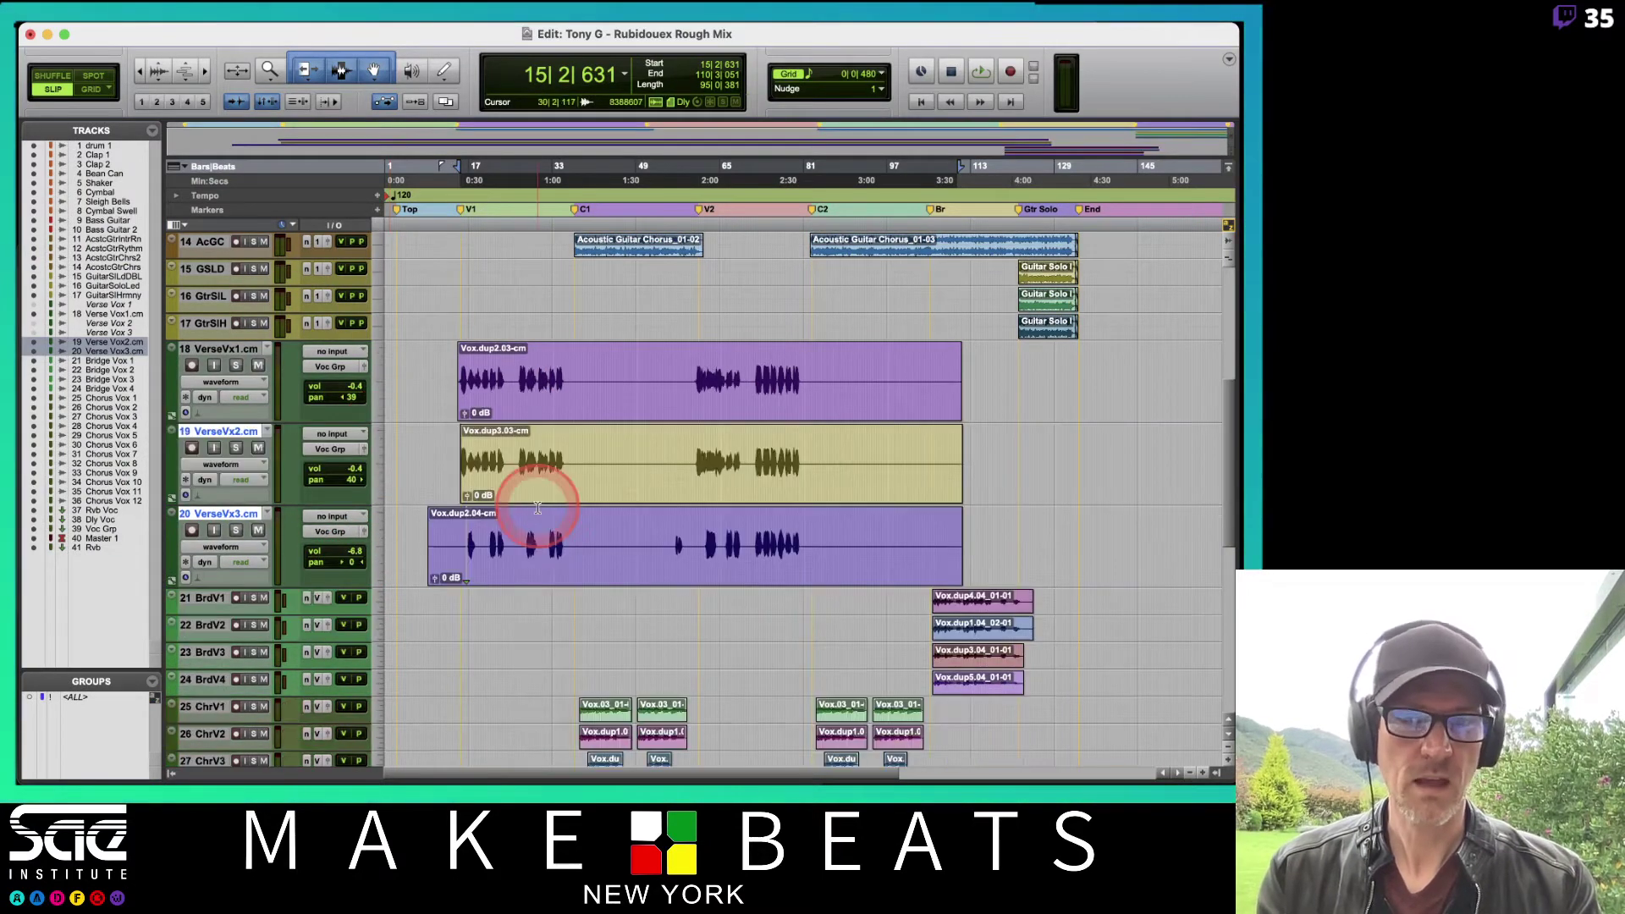
drag(581, 465, 488, 493)
key(super+z)
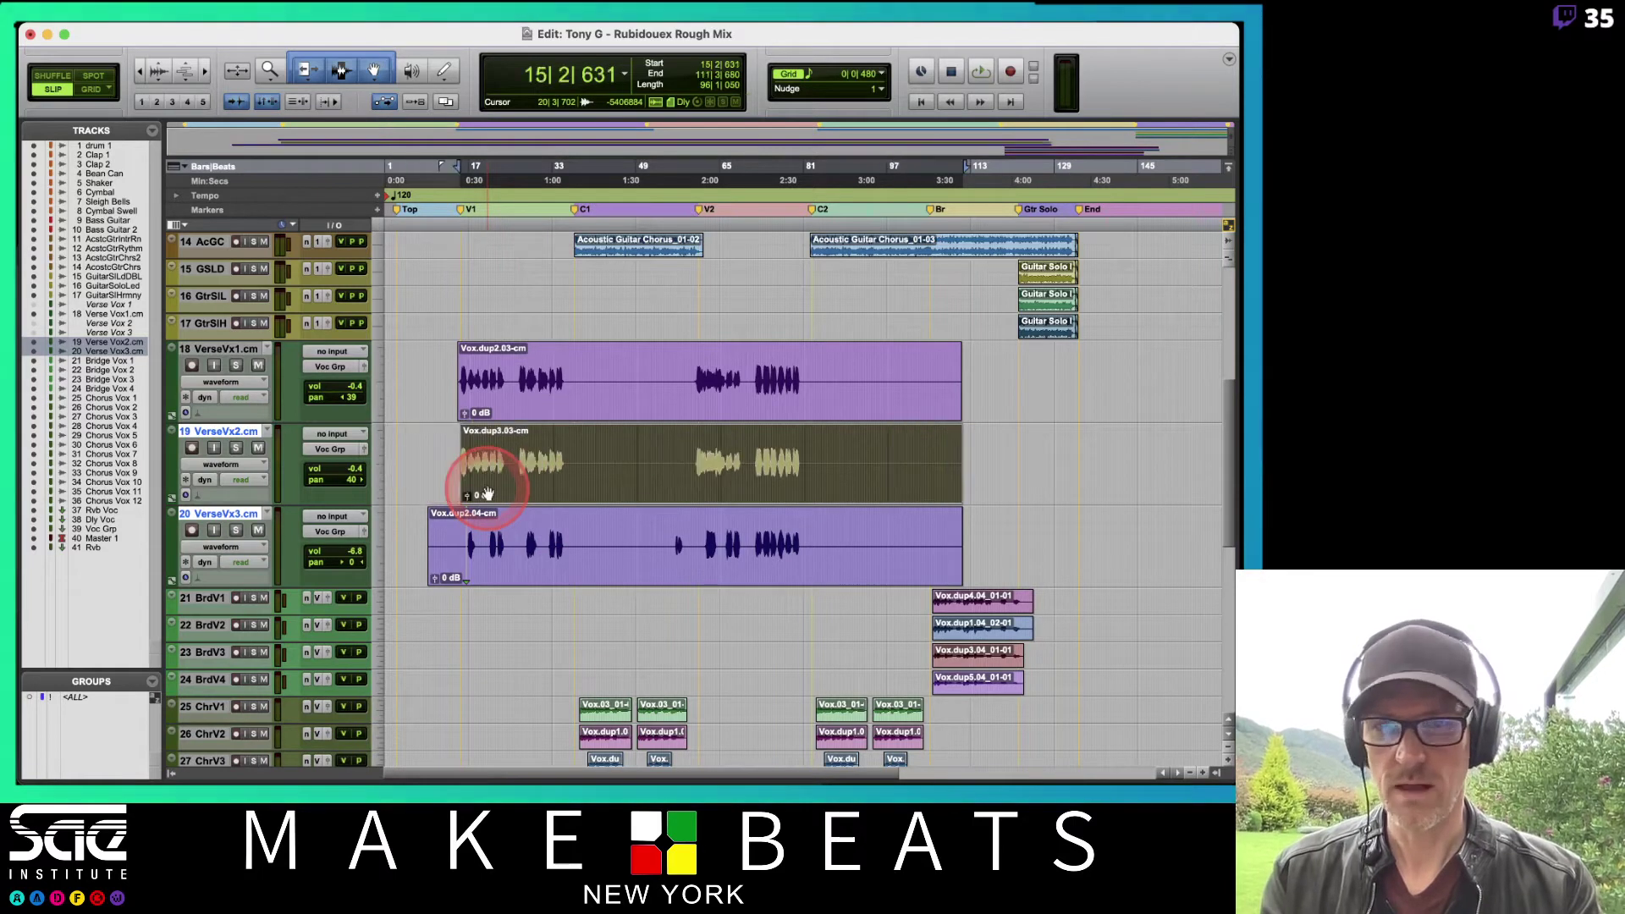
Step: Set the grid value to 1 bar, and widen the Mix window's track list to show full track names
click(883, 74)
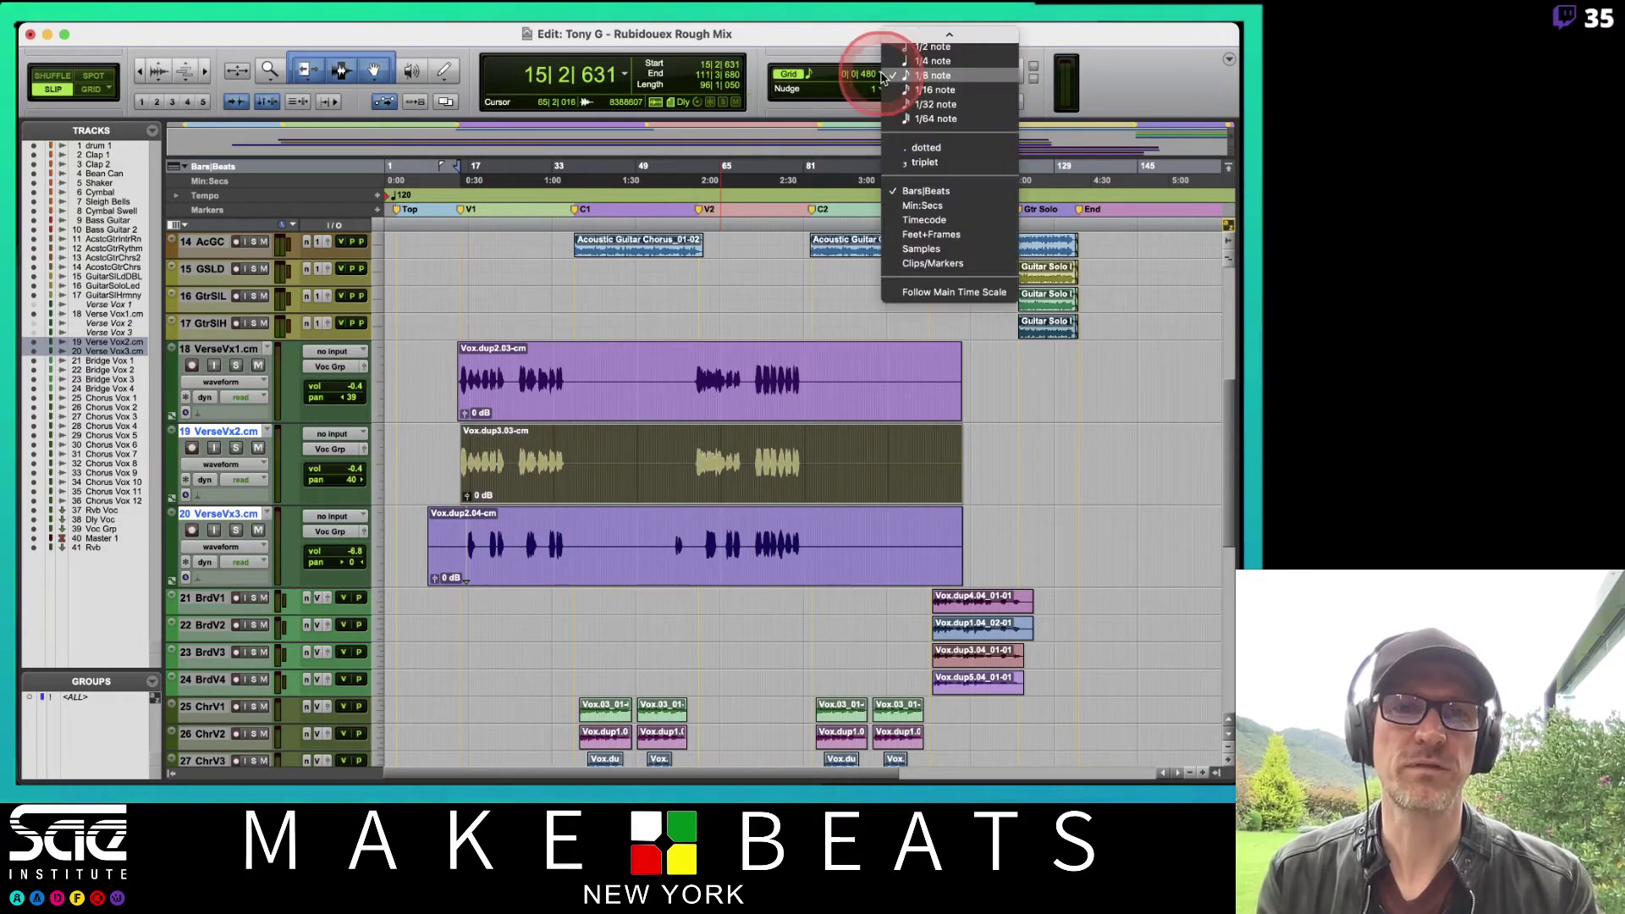
click(938, 39)
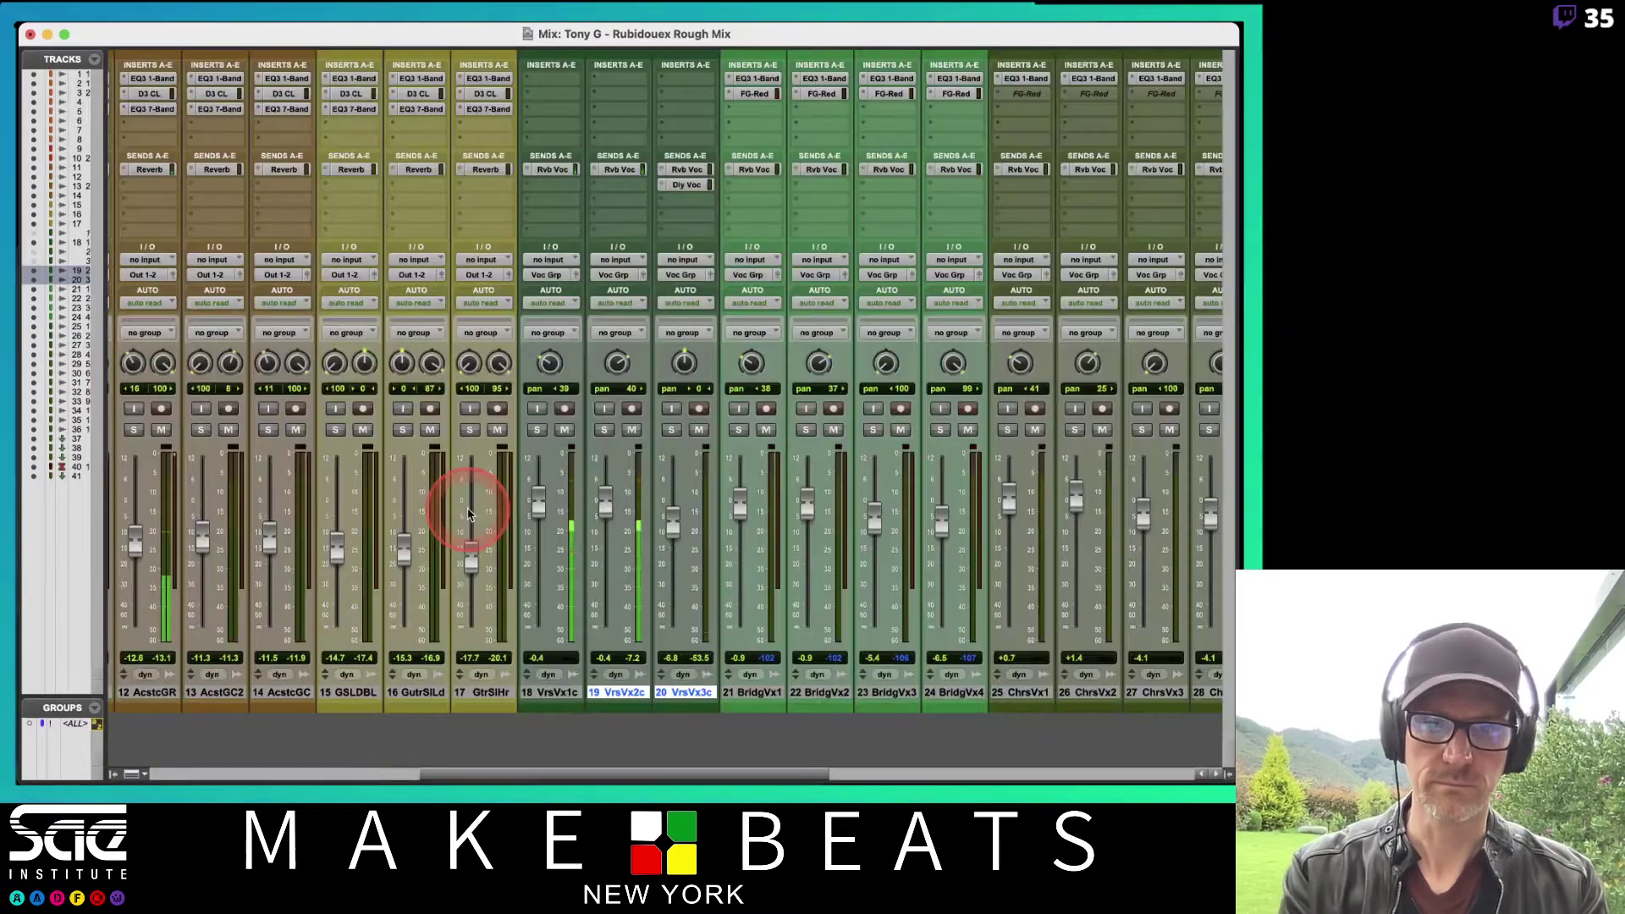
key(super+equal)
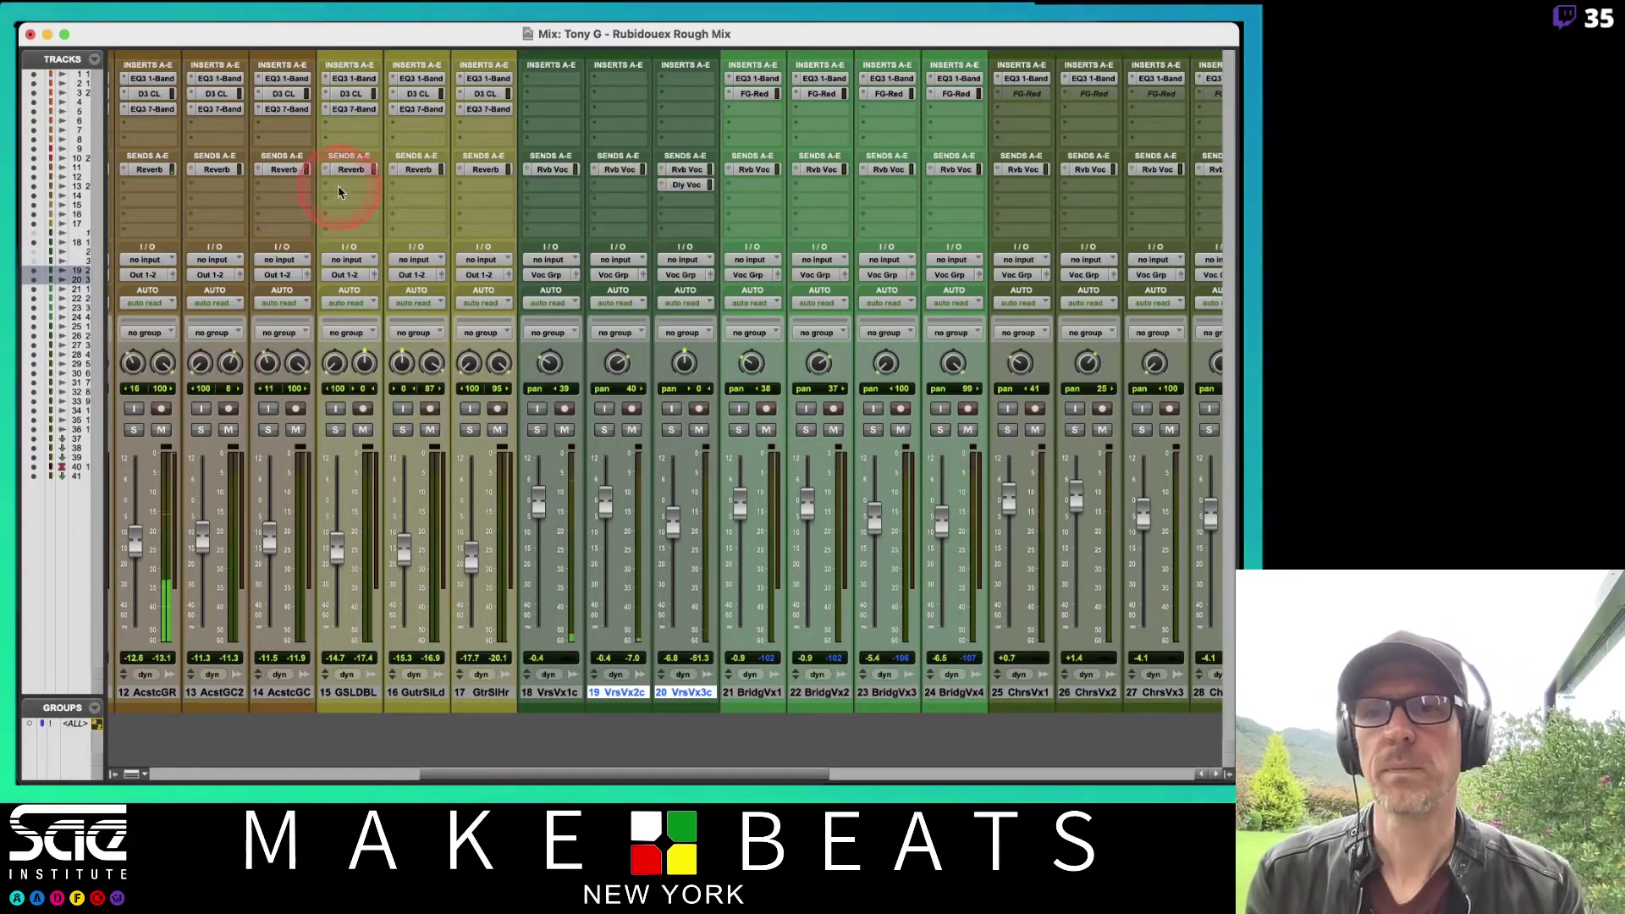
drag(108, 315, 158, 314)
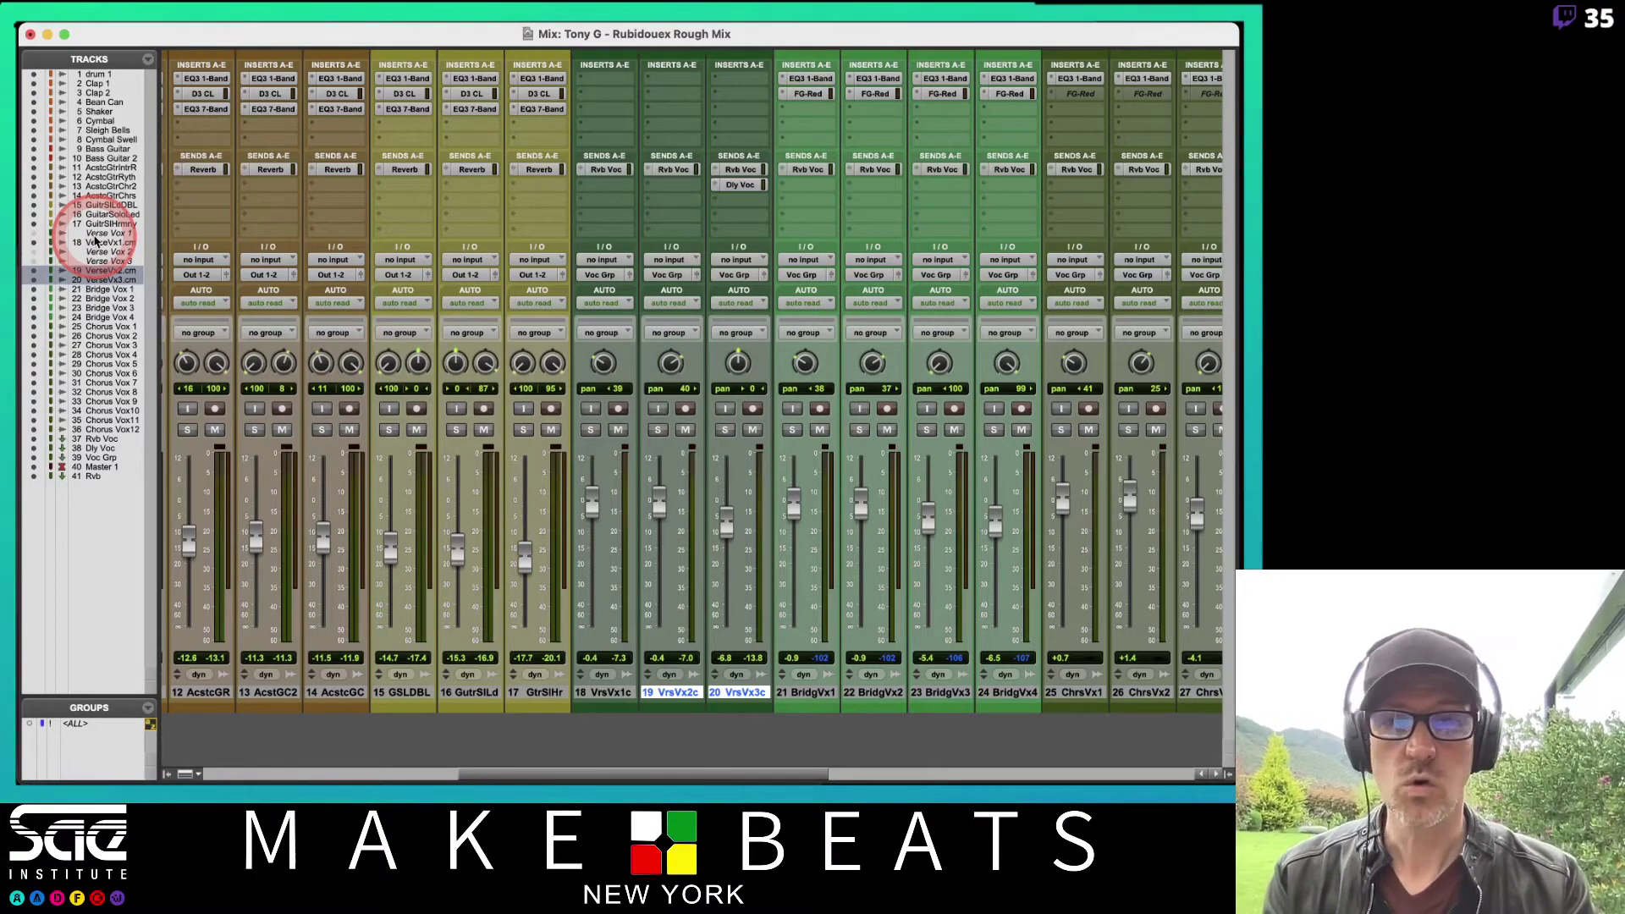
Step: Switch to OBS to check the stream and recording status, and return to the Pro Tools mix
key(super+Tab)
key(super+Tab)
key(super+Tab)
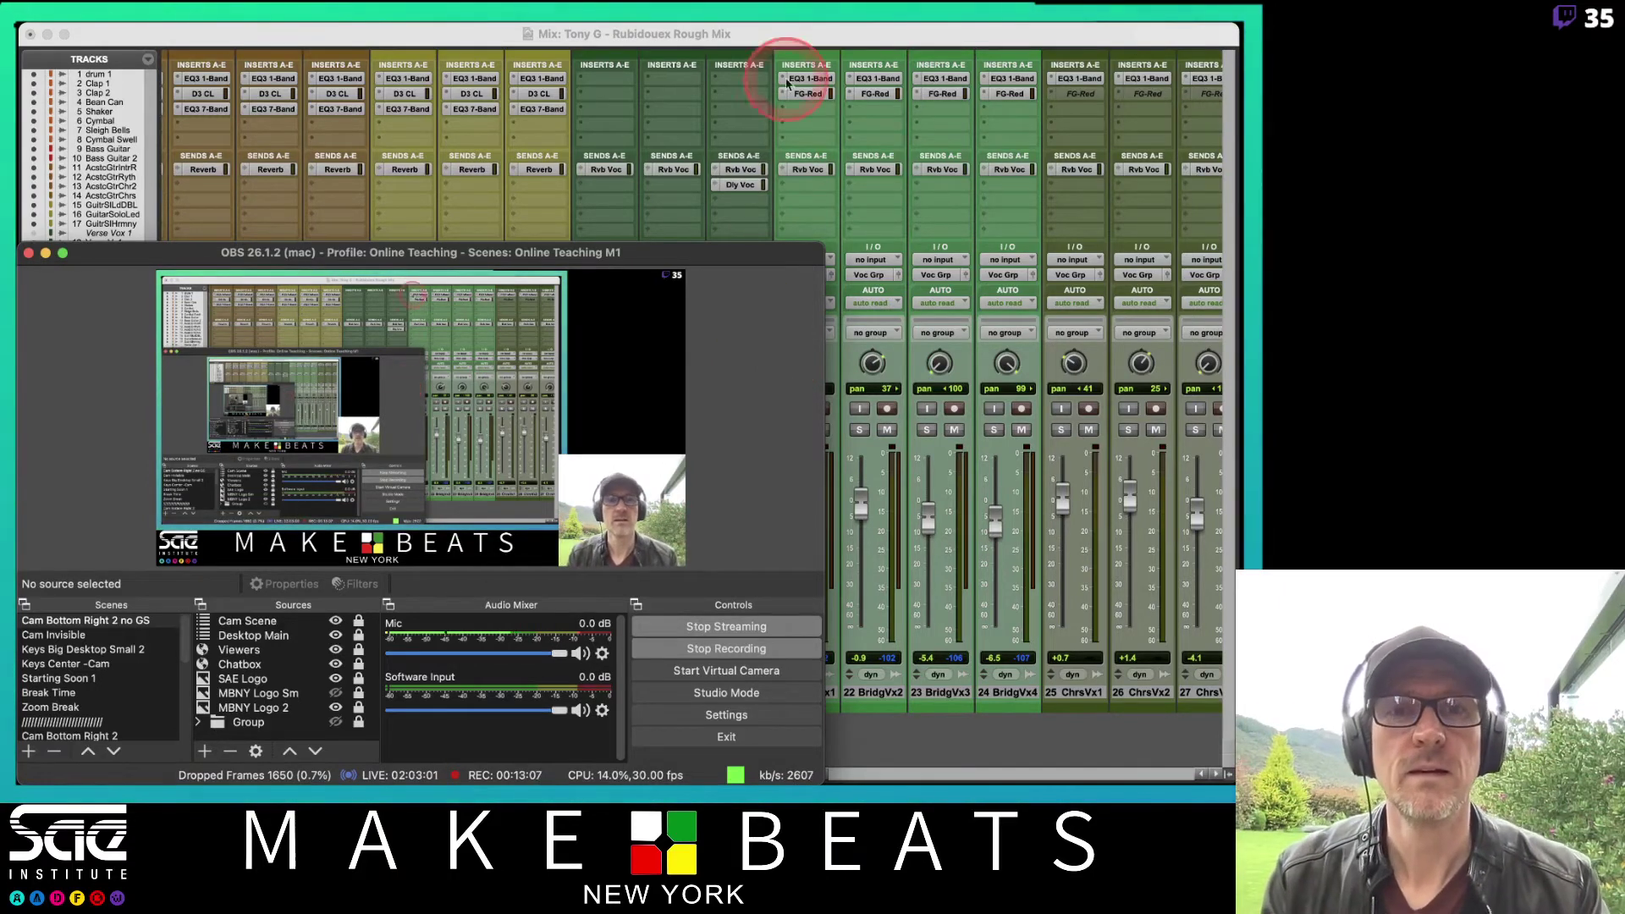
click(780, 39)
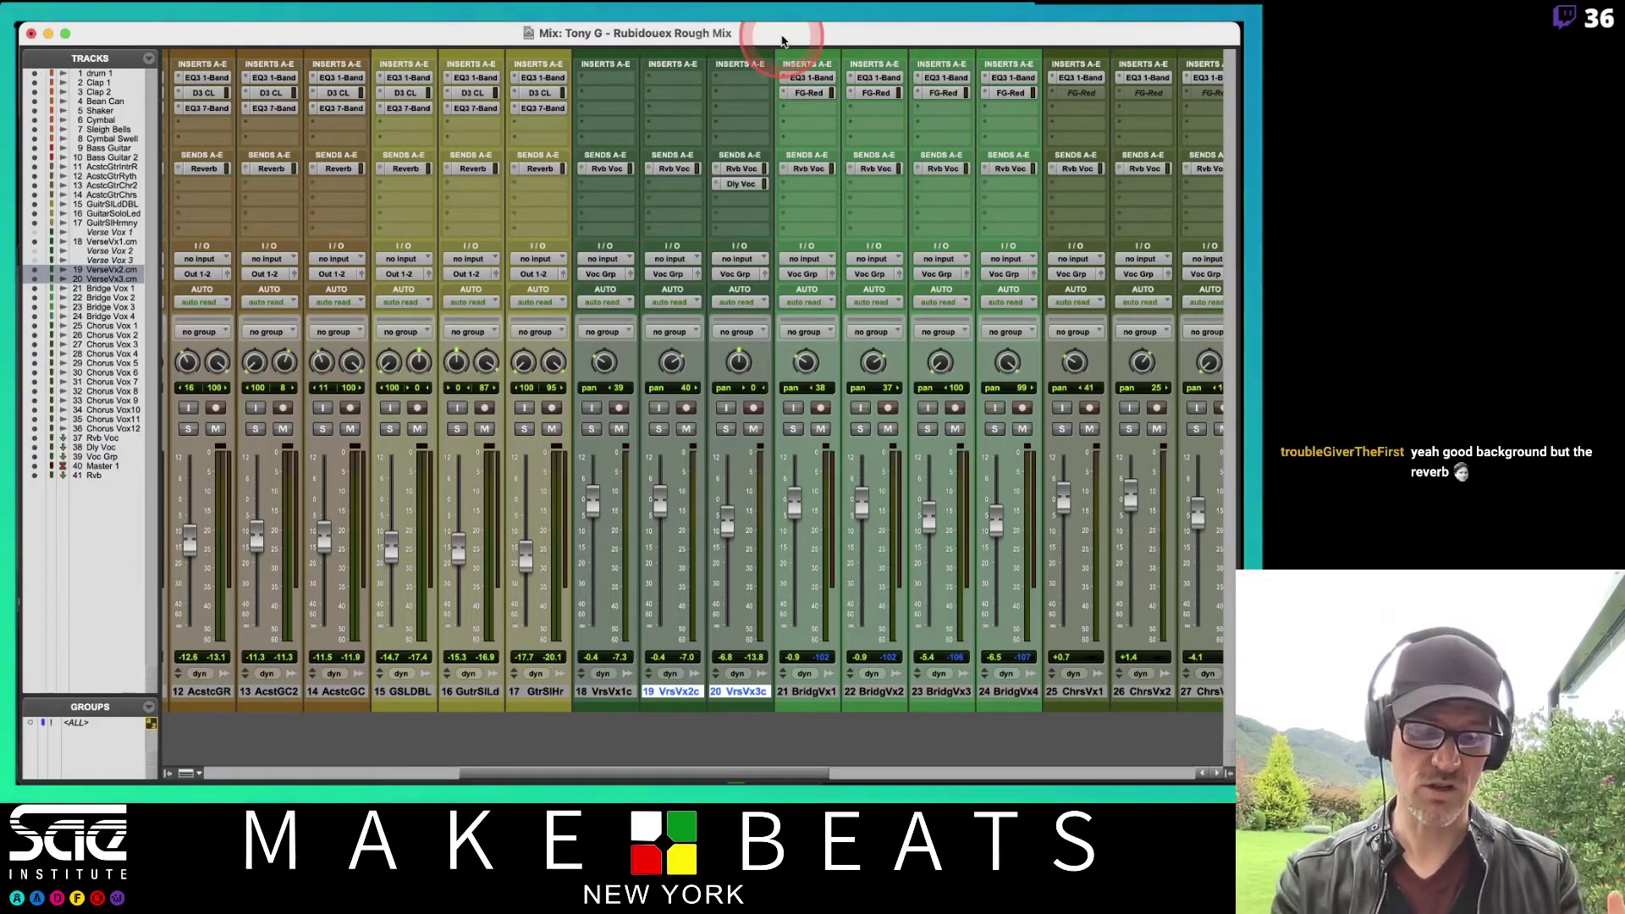
Step: Select the song from the Top marker to the End marker using Memory Locations in the Edit window, and briefly play the selection
key(super+equal)
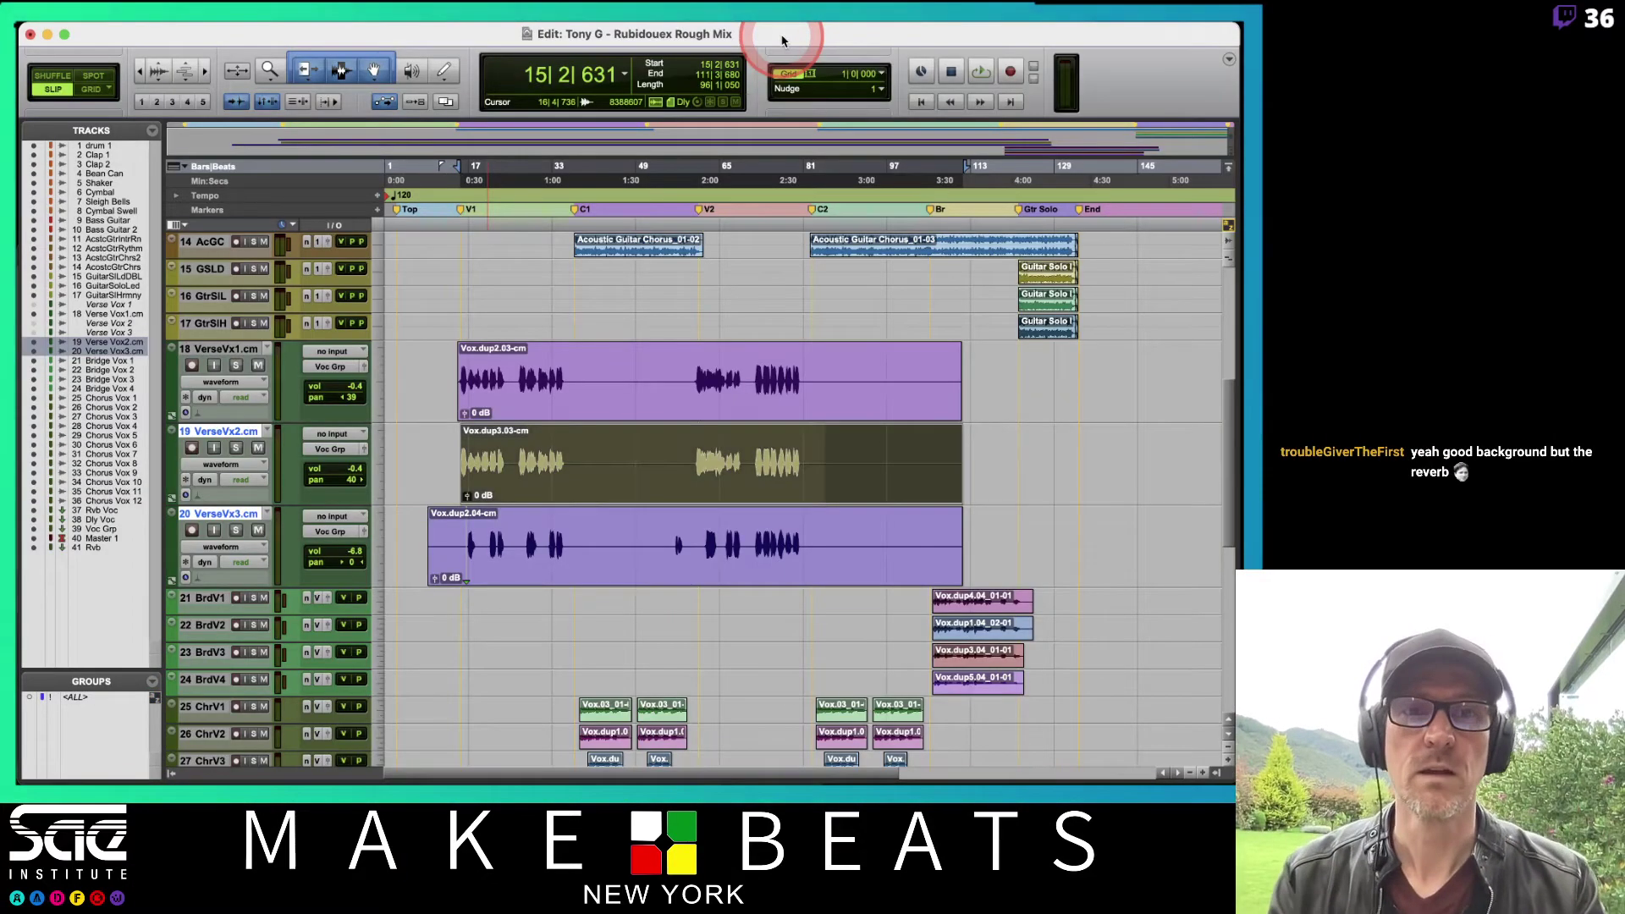
click(799, 74)
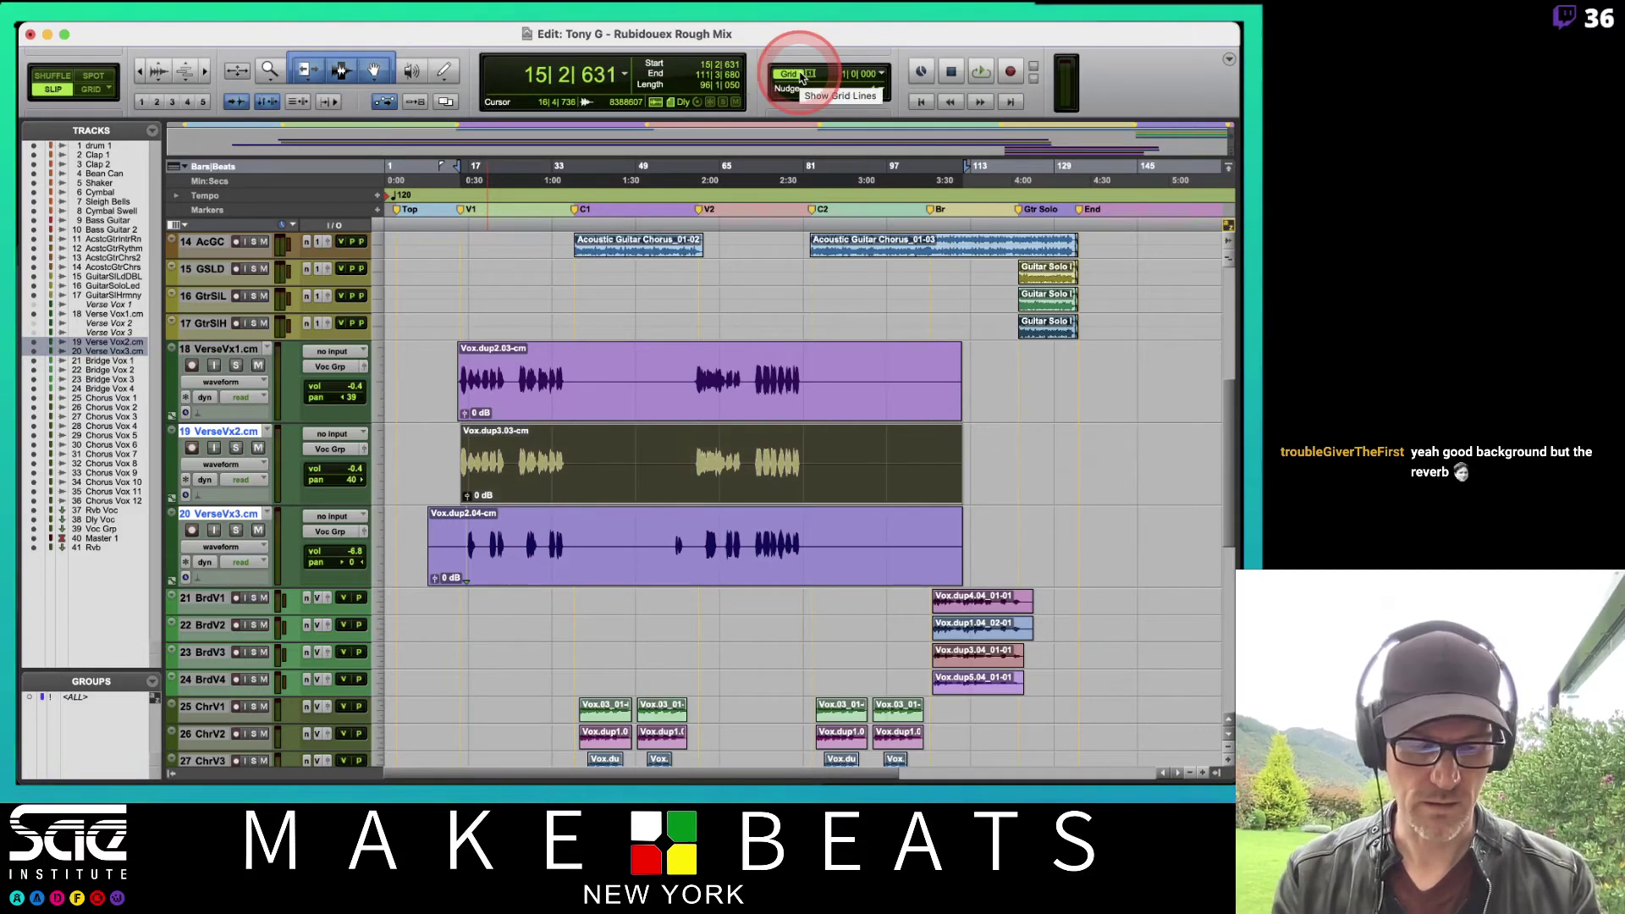
key(super+5)
click(613, 470)
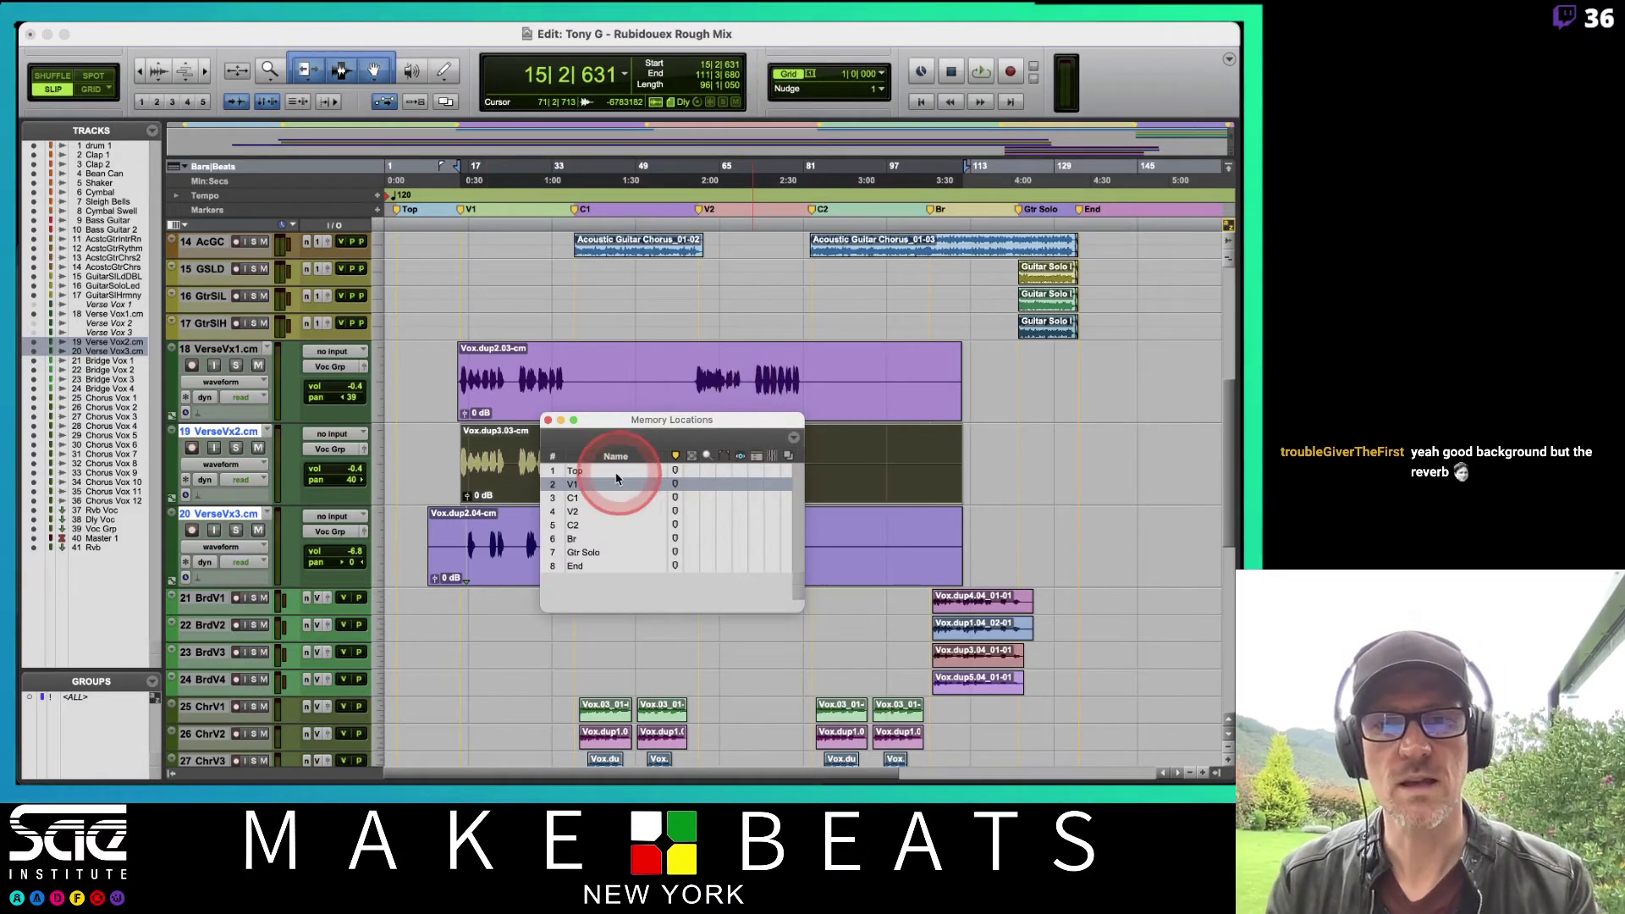
click(615, 540)
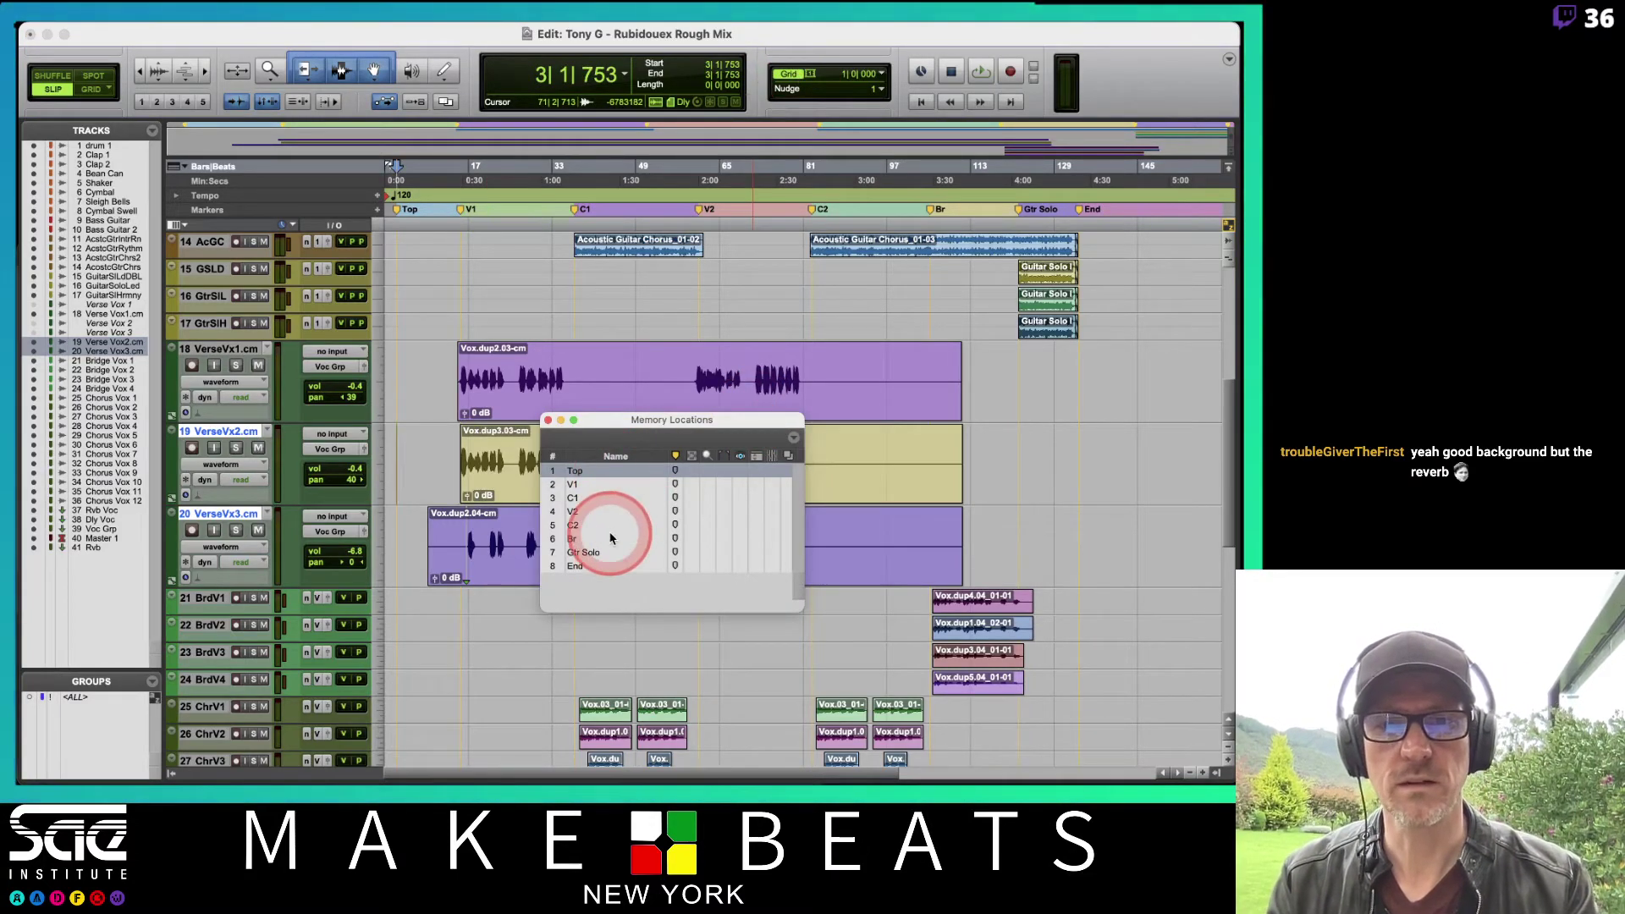
click(593, 474)
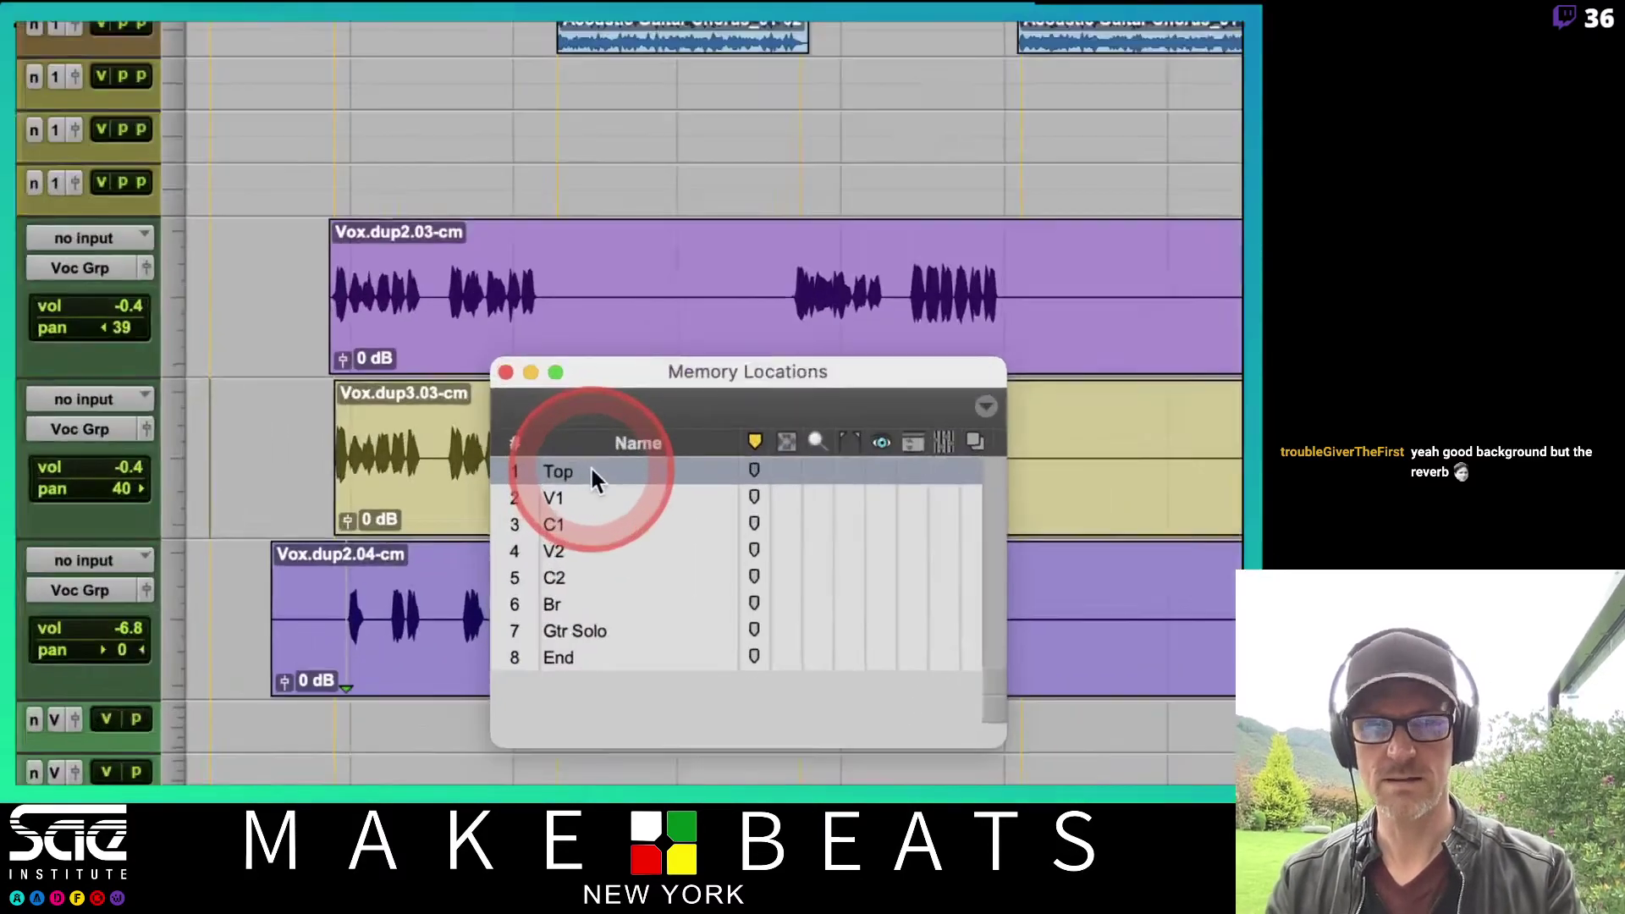
click(671, 559)
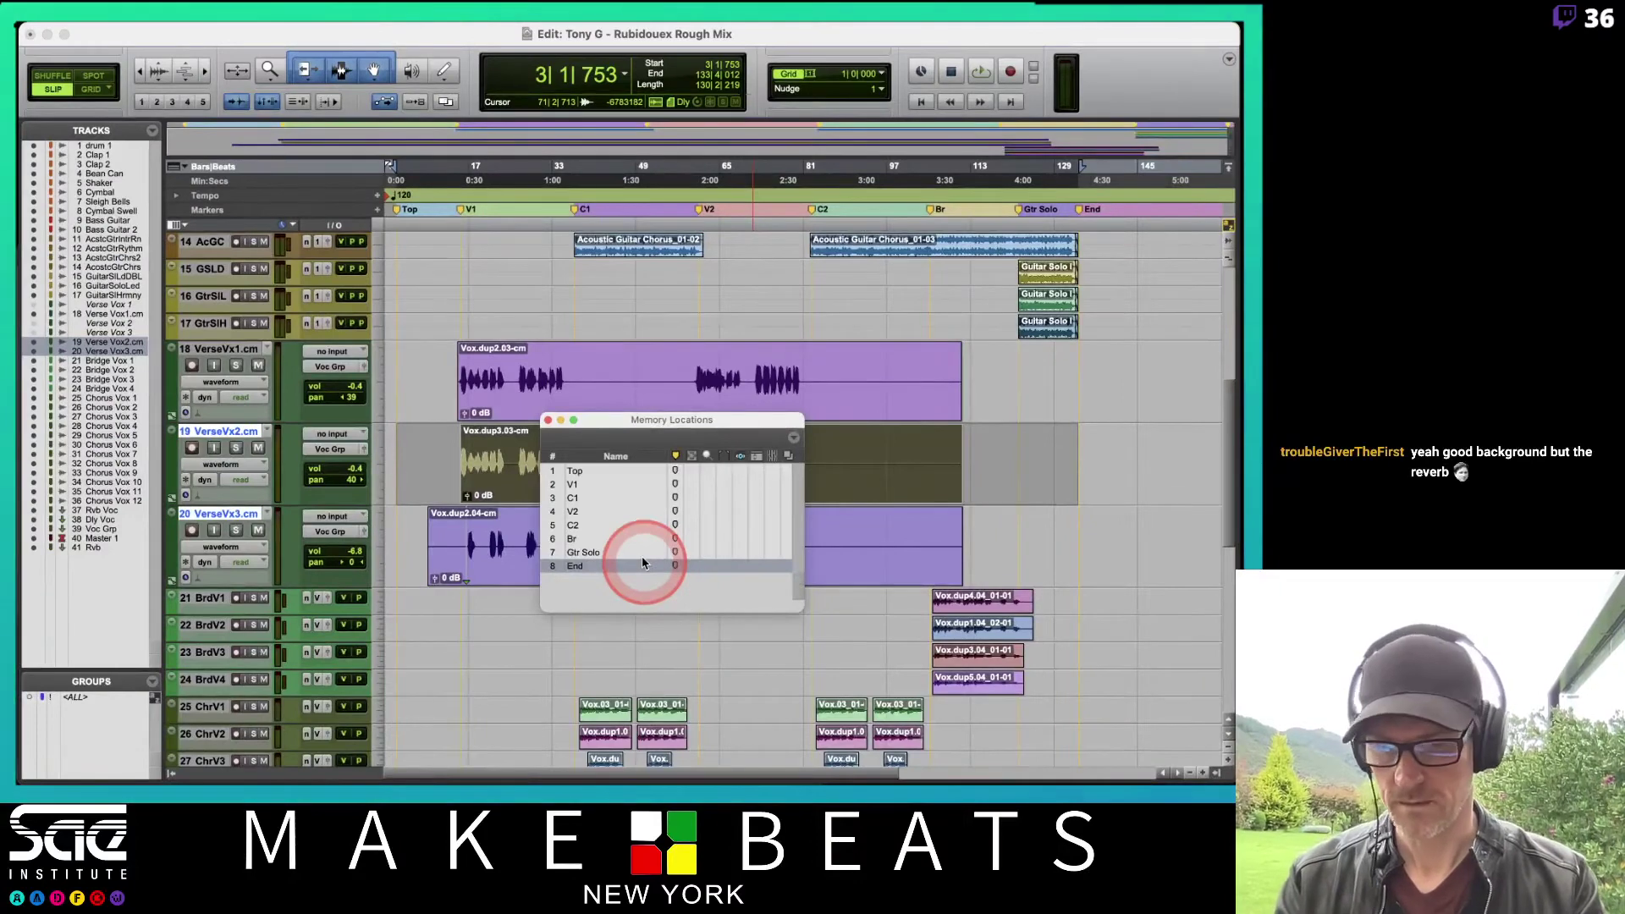
key(space)
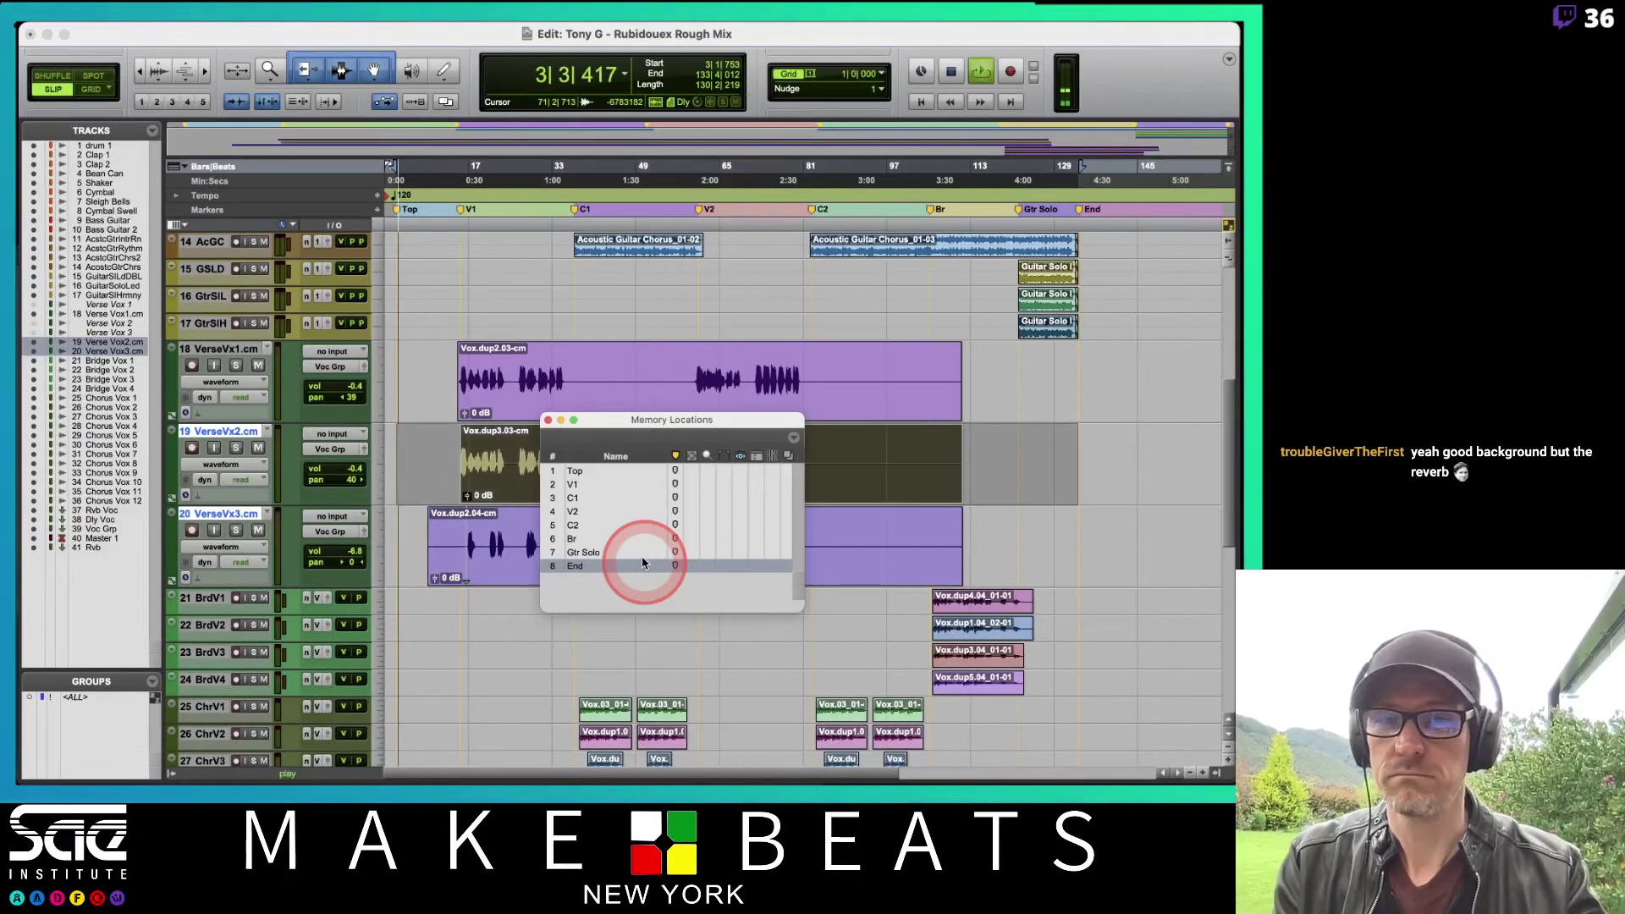
key(space)
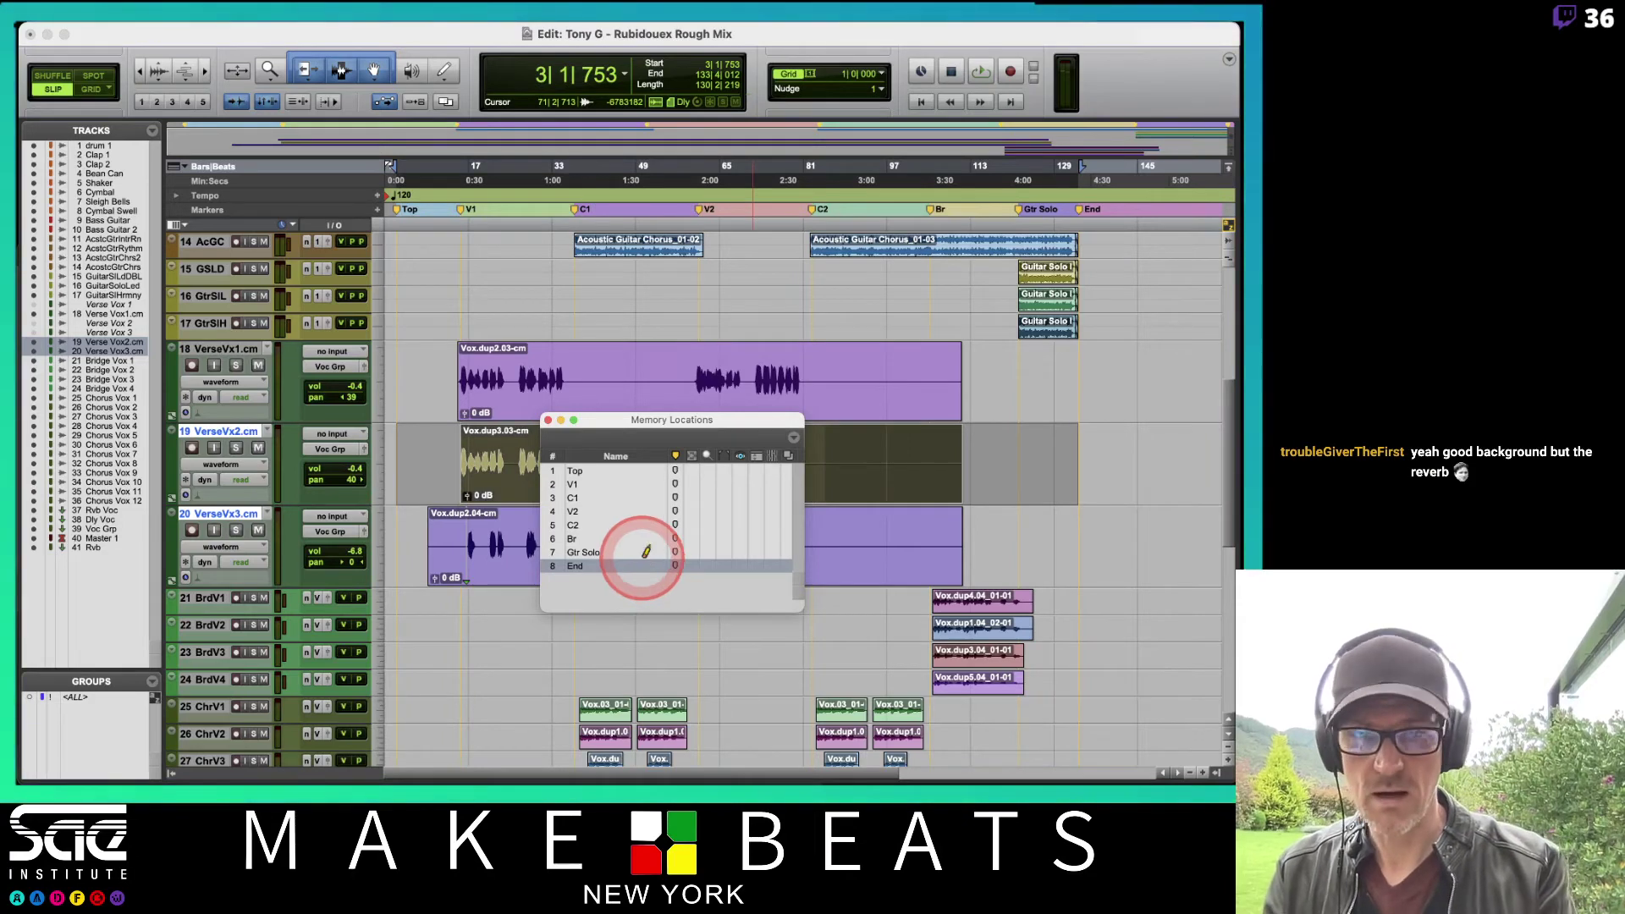
Step: Bring up the Bounce Mix settings for the selected song range
key(super+alt+b)
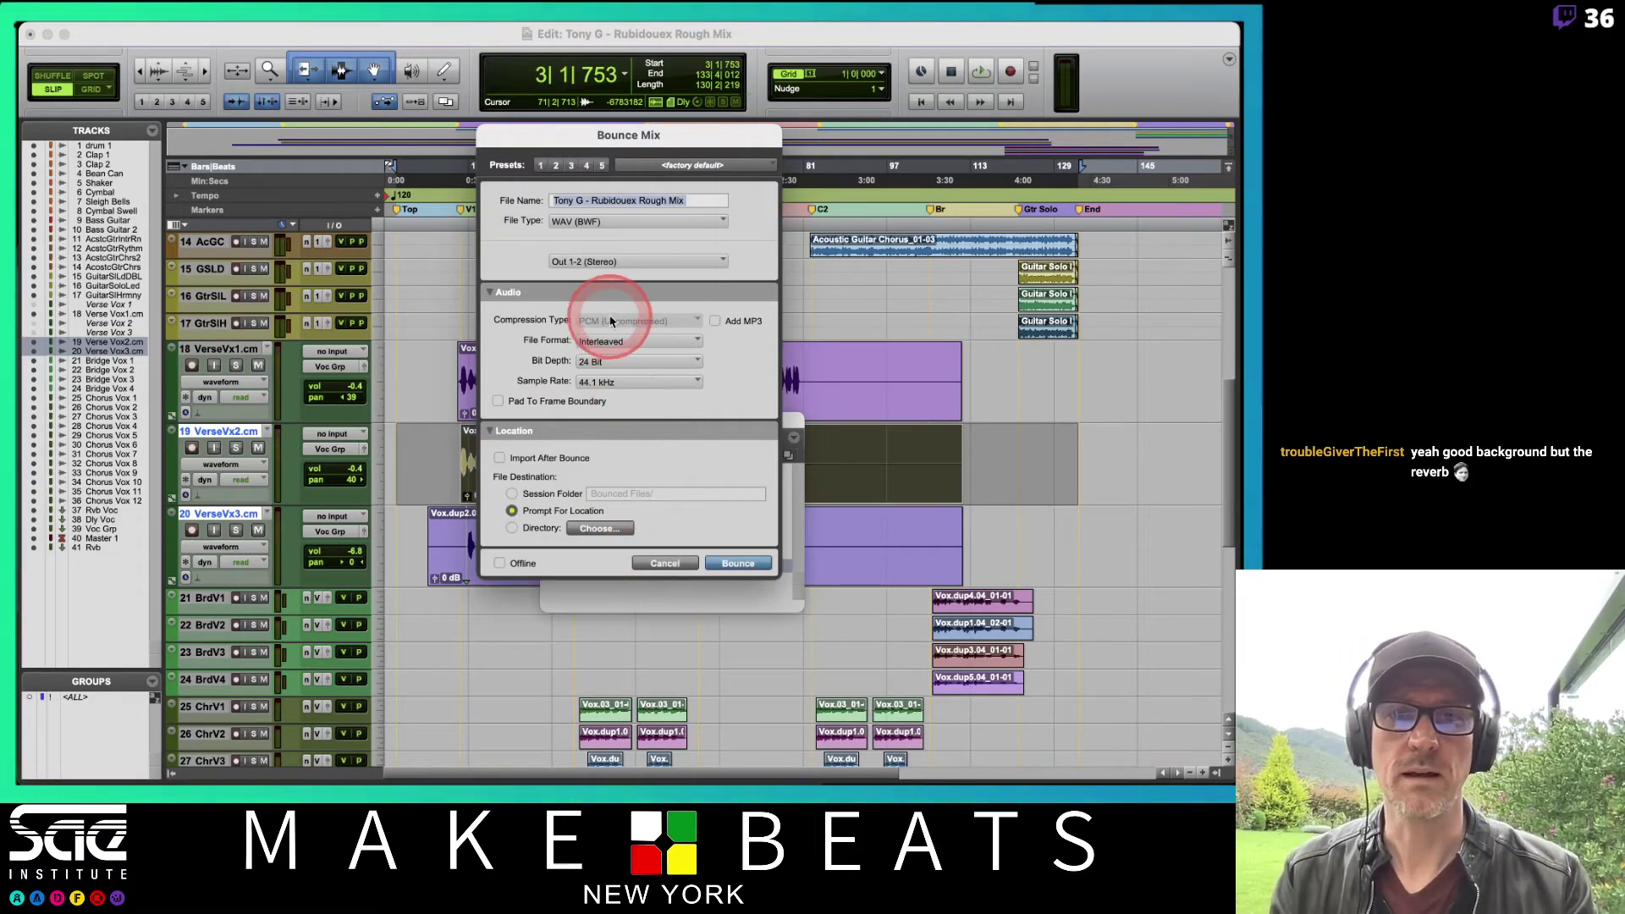
click(666, 564)
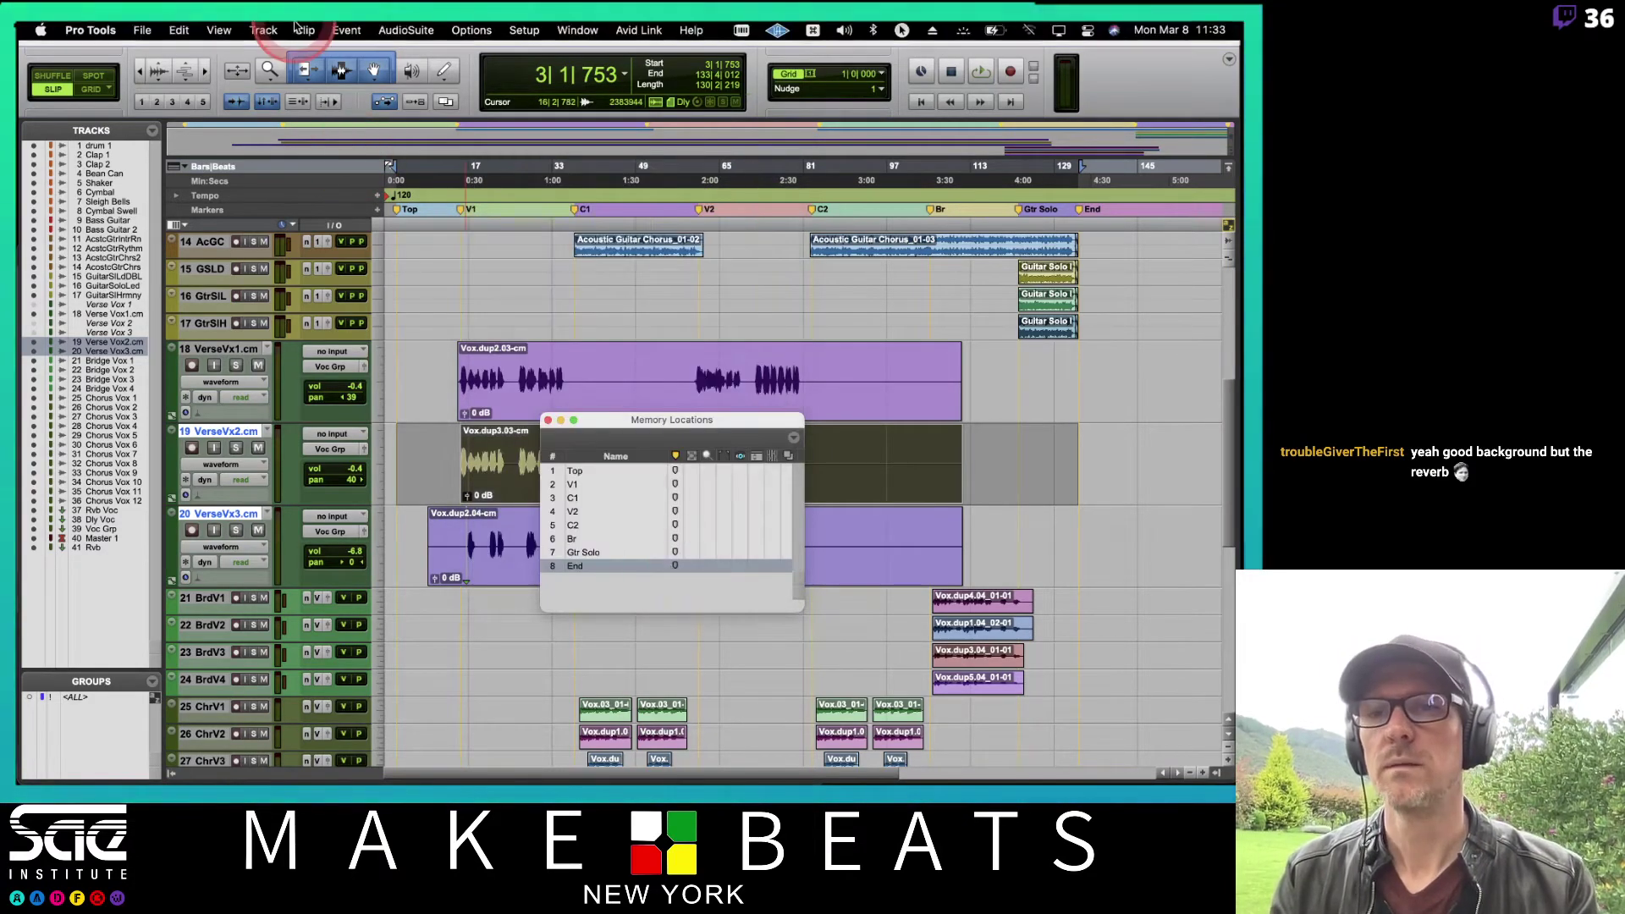
click(142, 31)
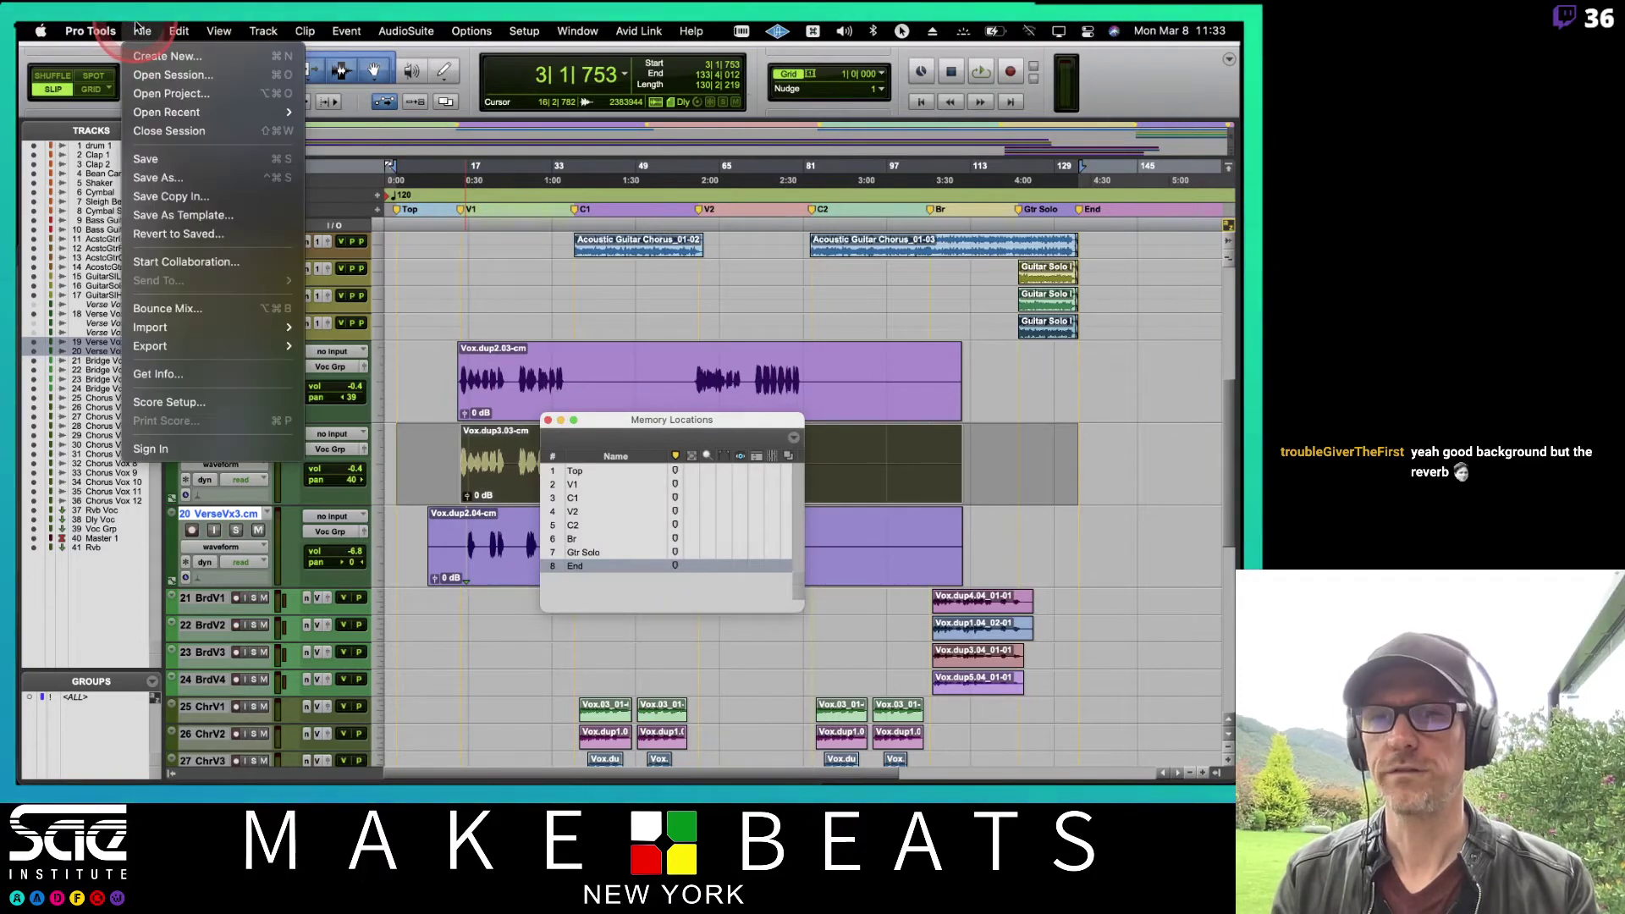
click(182, 310)
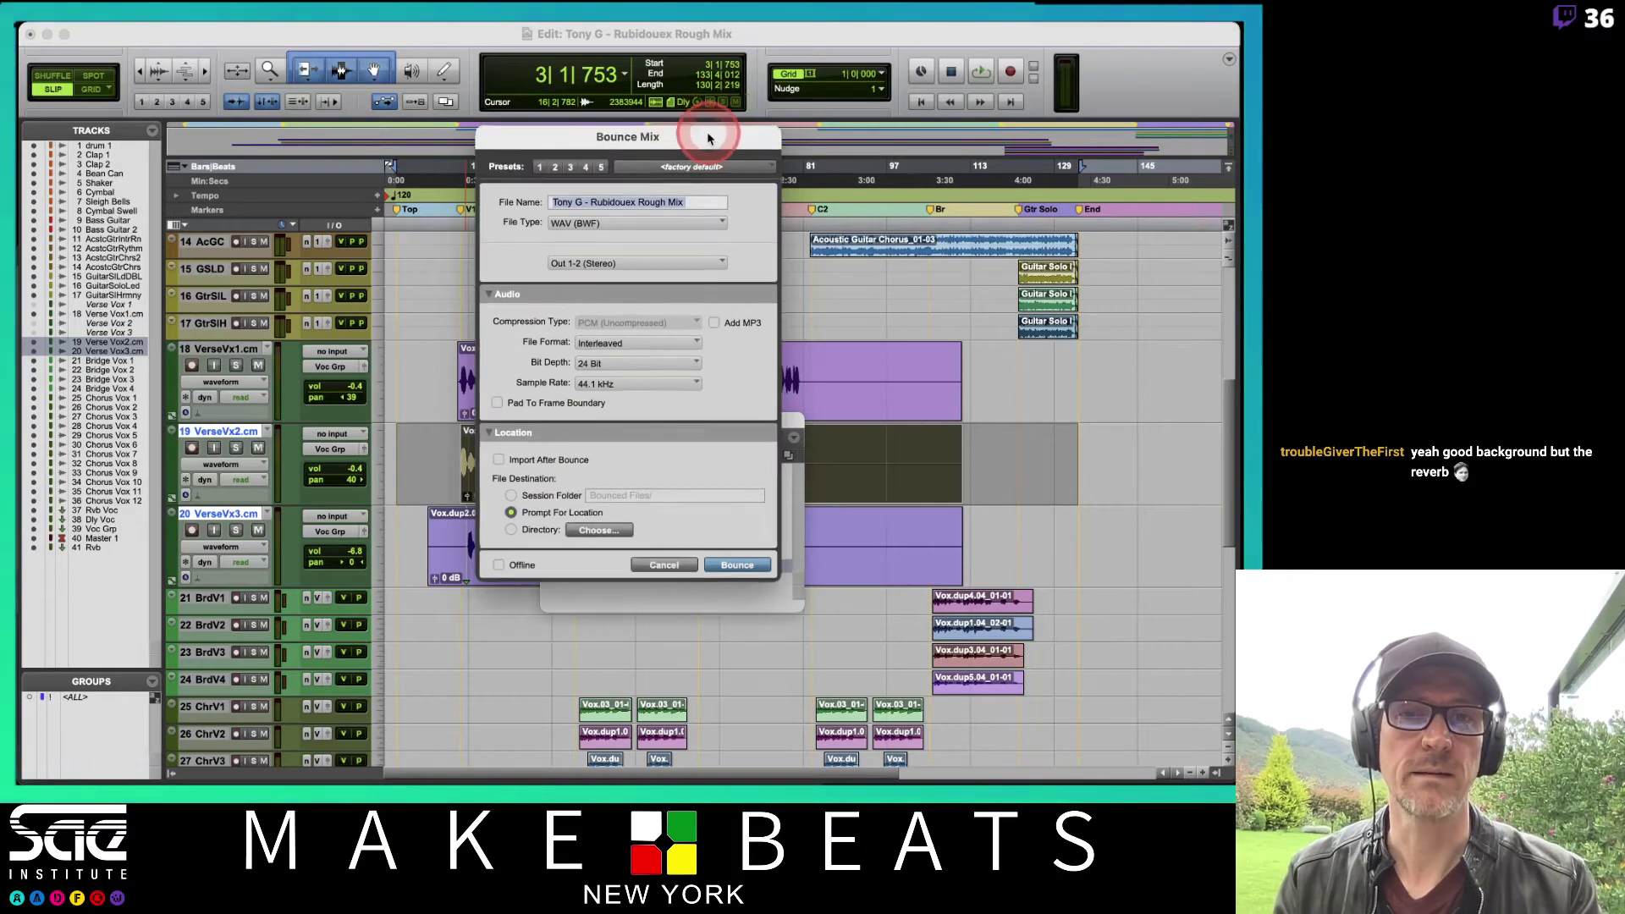
drag(708, 130, 691, 158)
Step: Set up a WAV bounce with an added MP3 as preset 1 and an AIFF version as preset 2
click(613, 226)
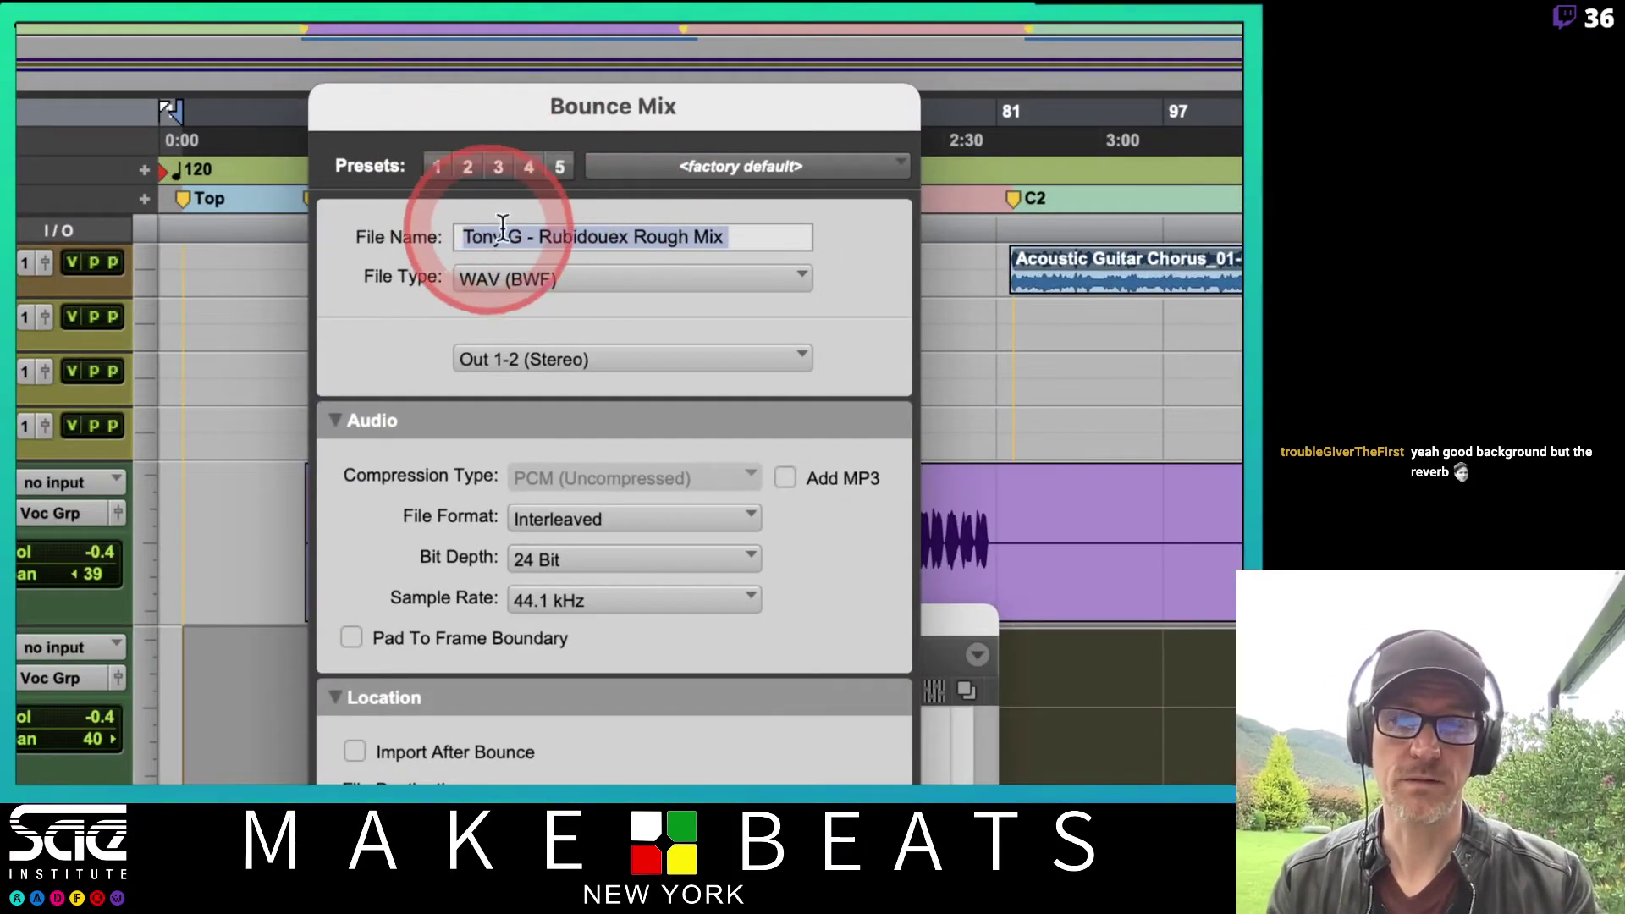
click(440, 167)
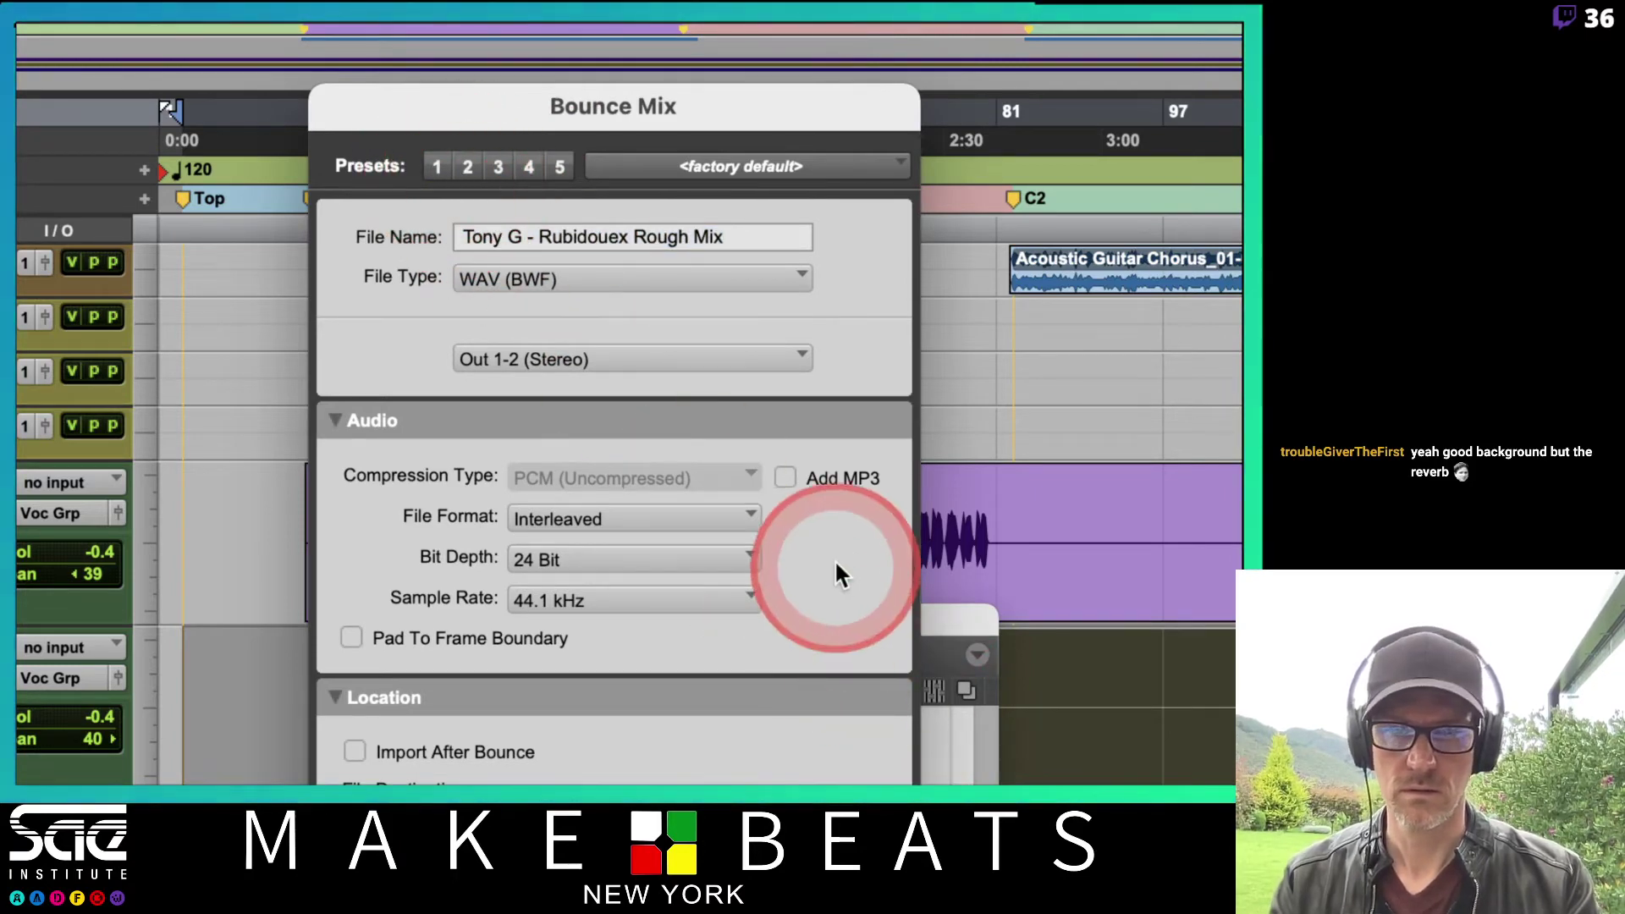
click(785, 477)
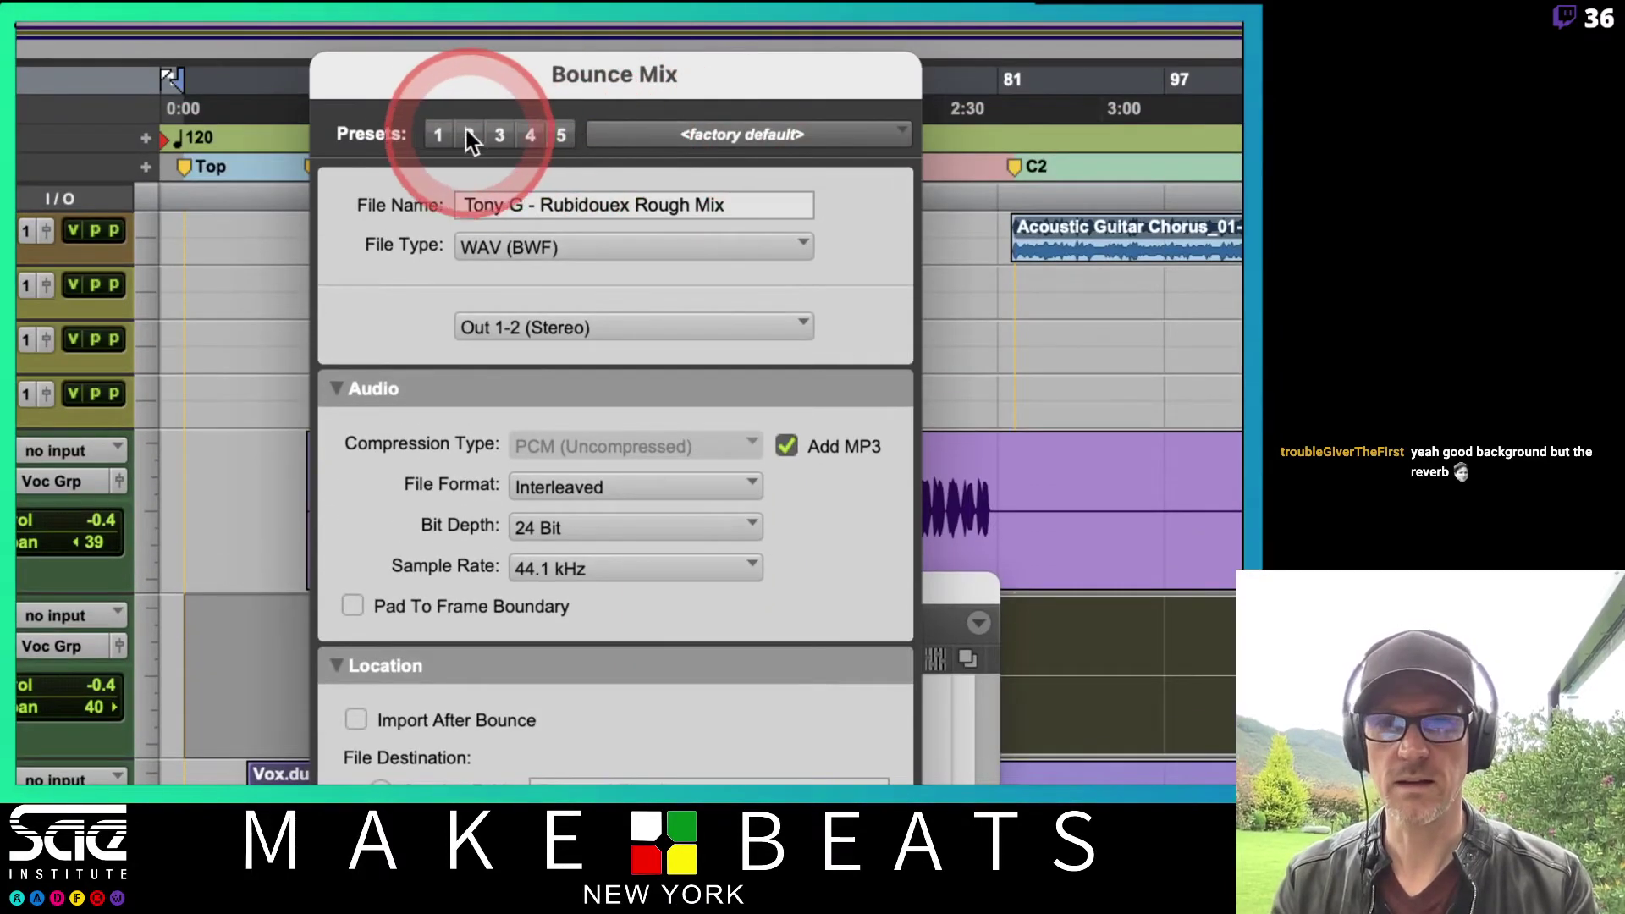
click(586, 246)
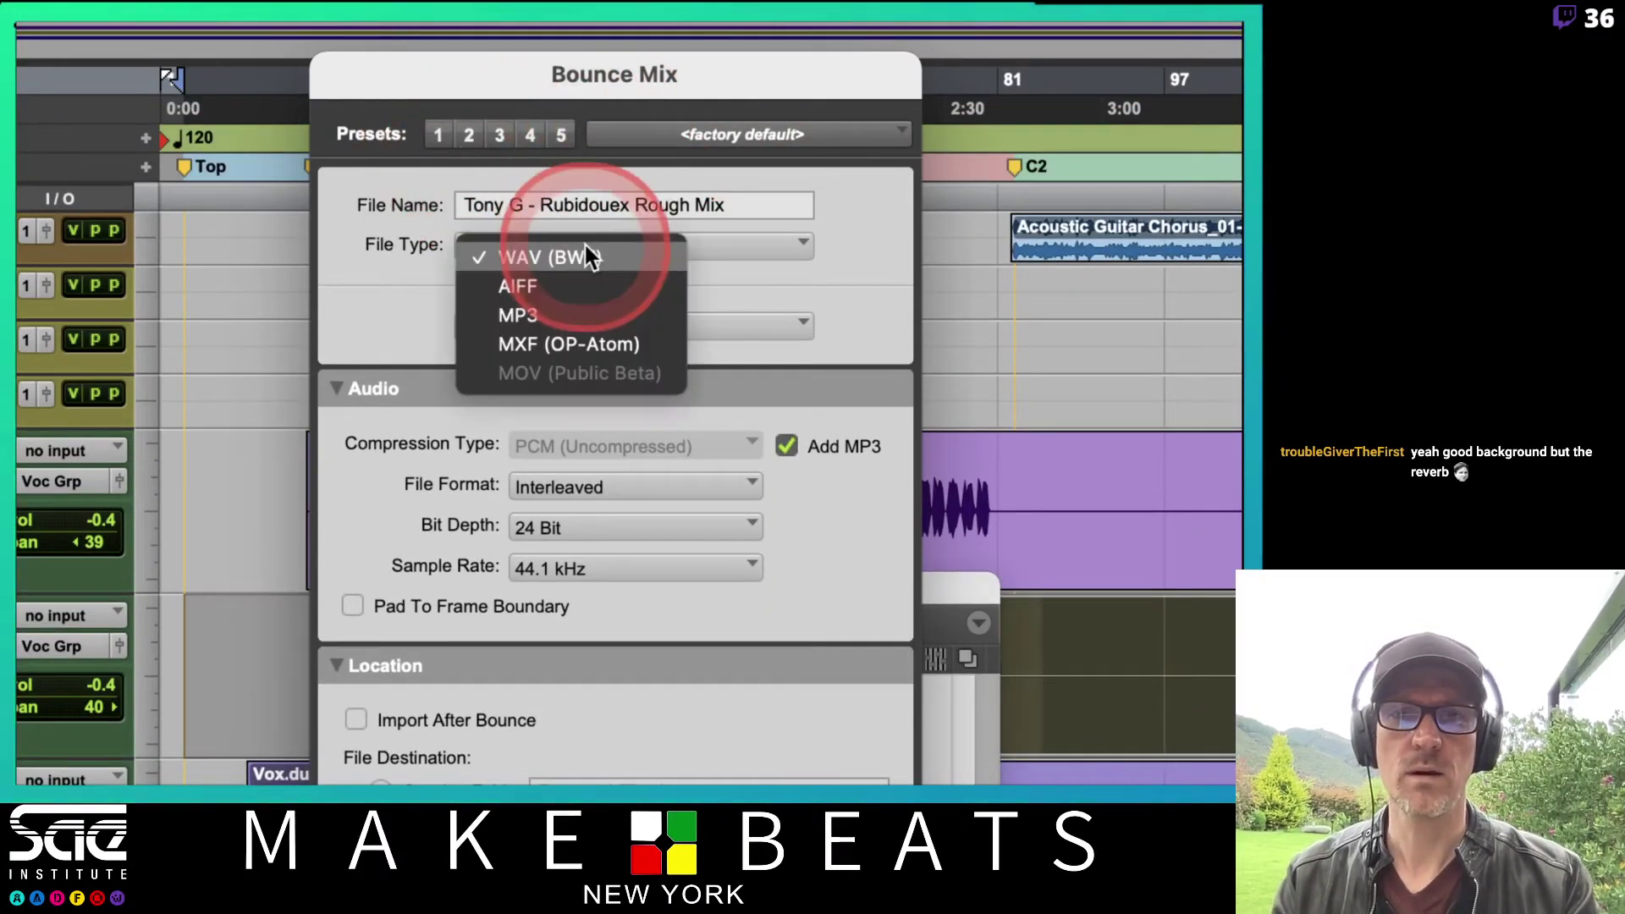
click(606, 287)
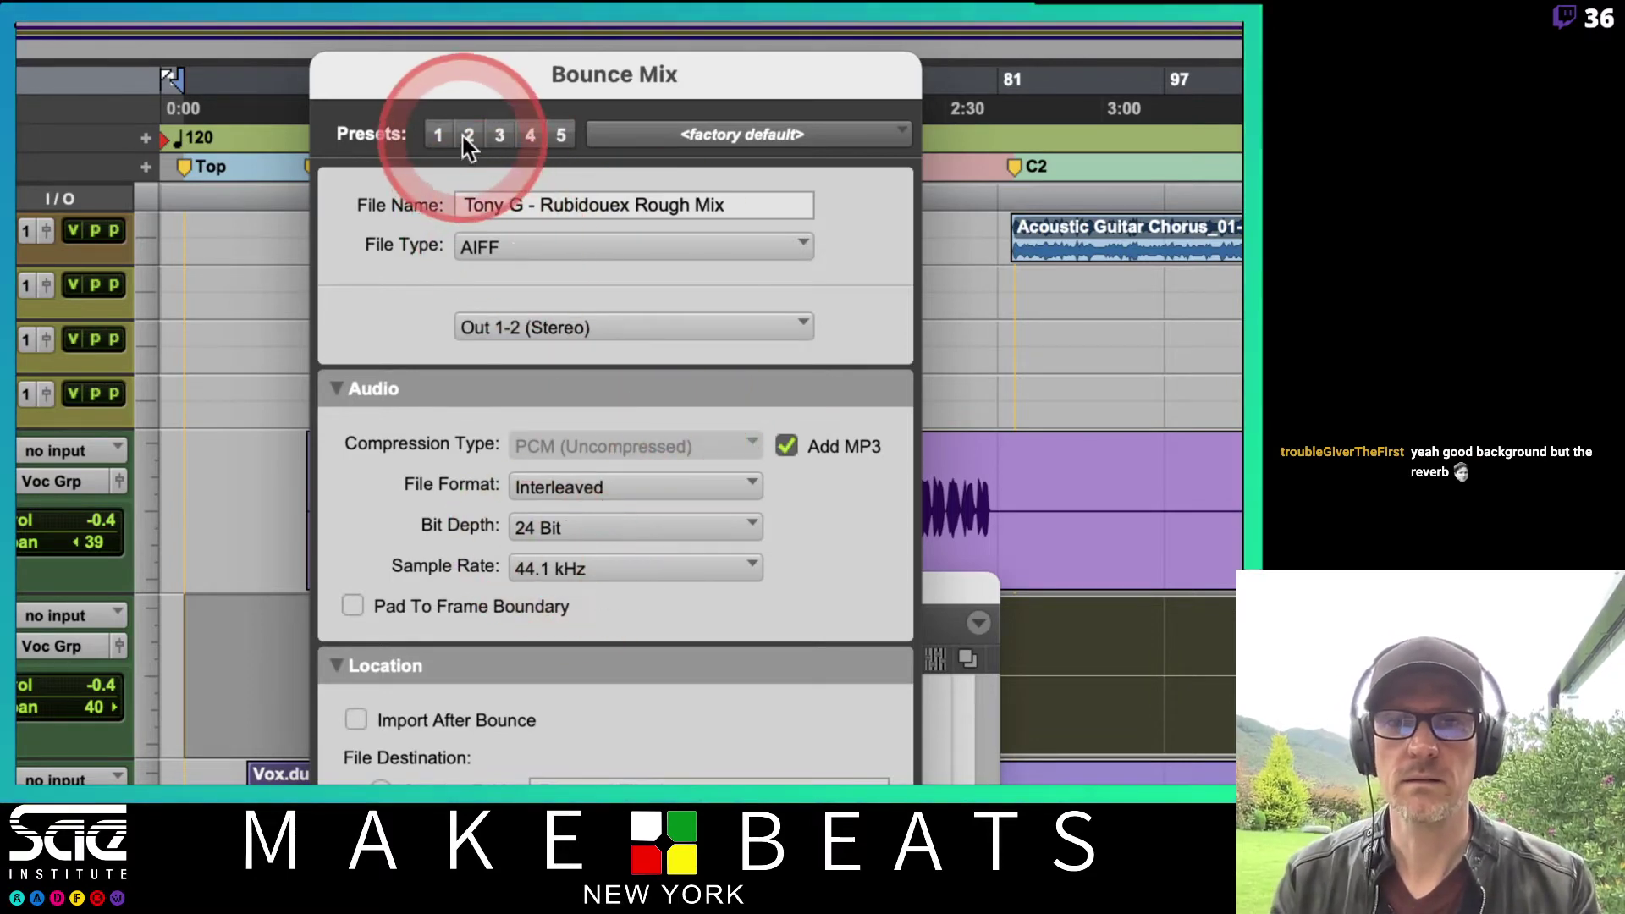
Step: Recall bounce presets 1 and 2 to compare them, and go back to preset 1
click(437, 135)
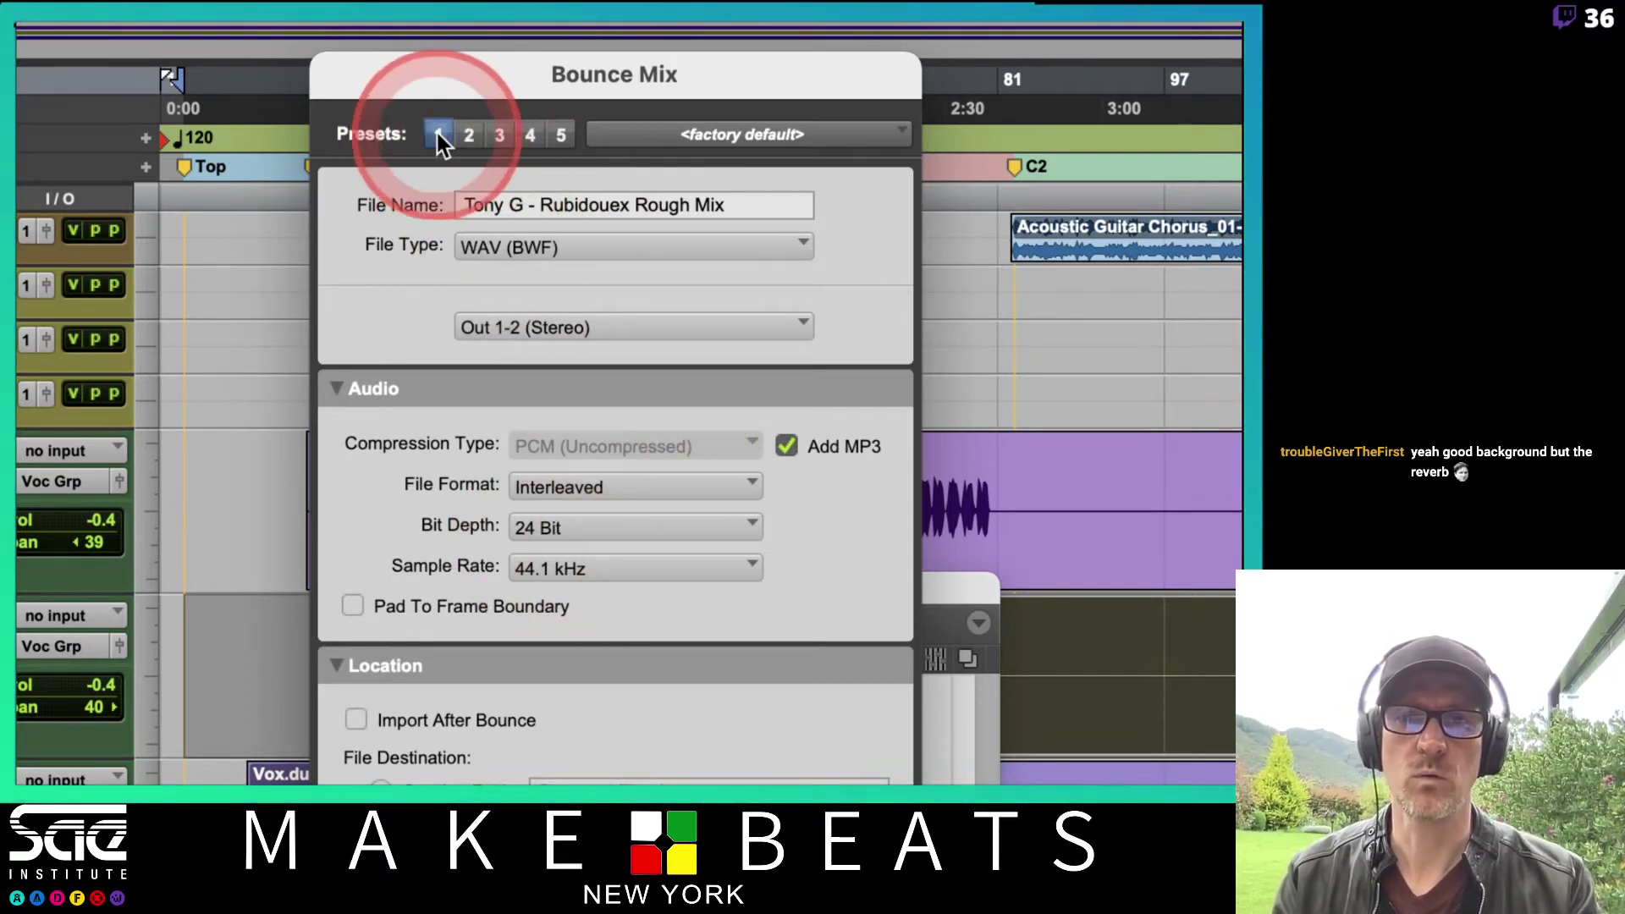
click(466, 137)
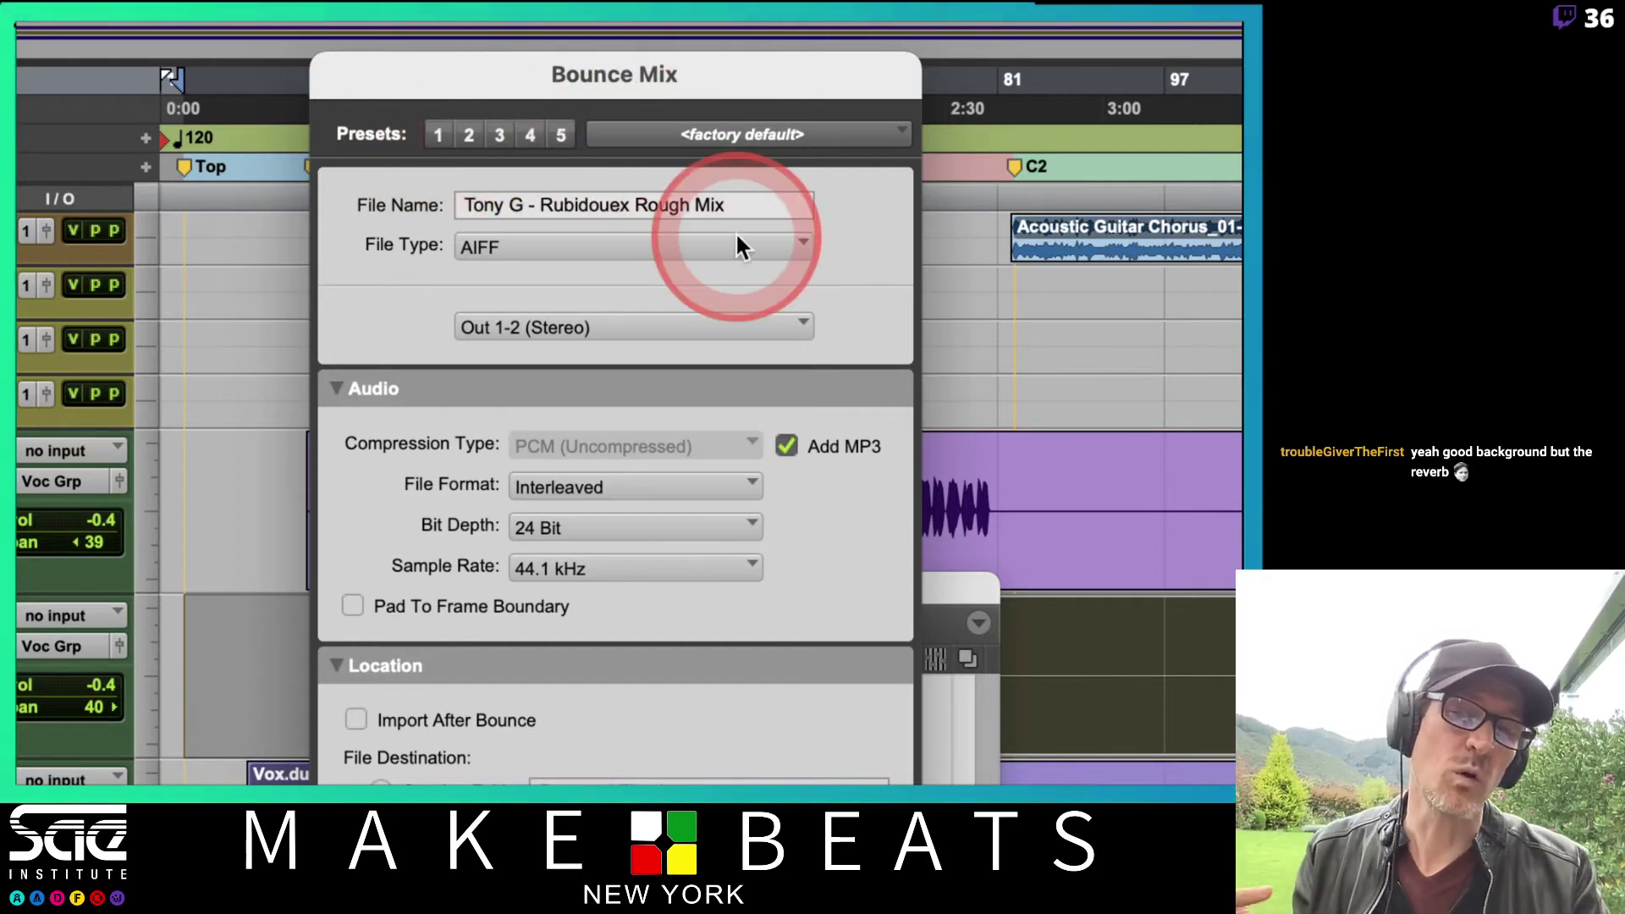
click(438, 134)
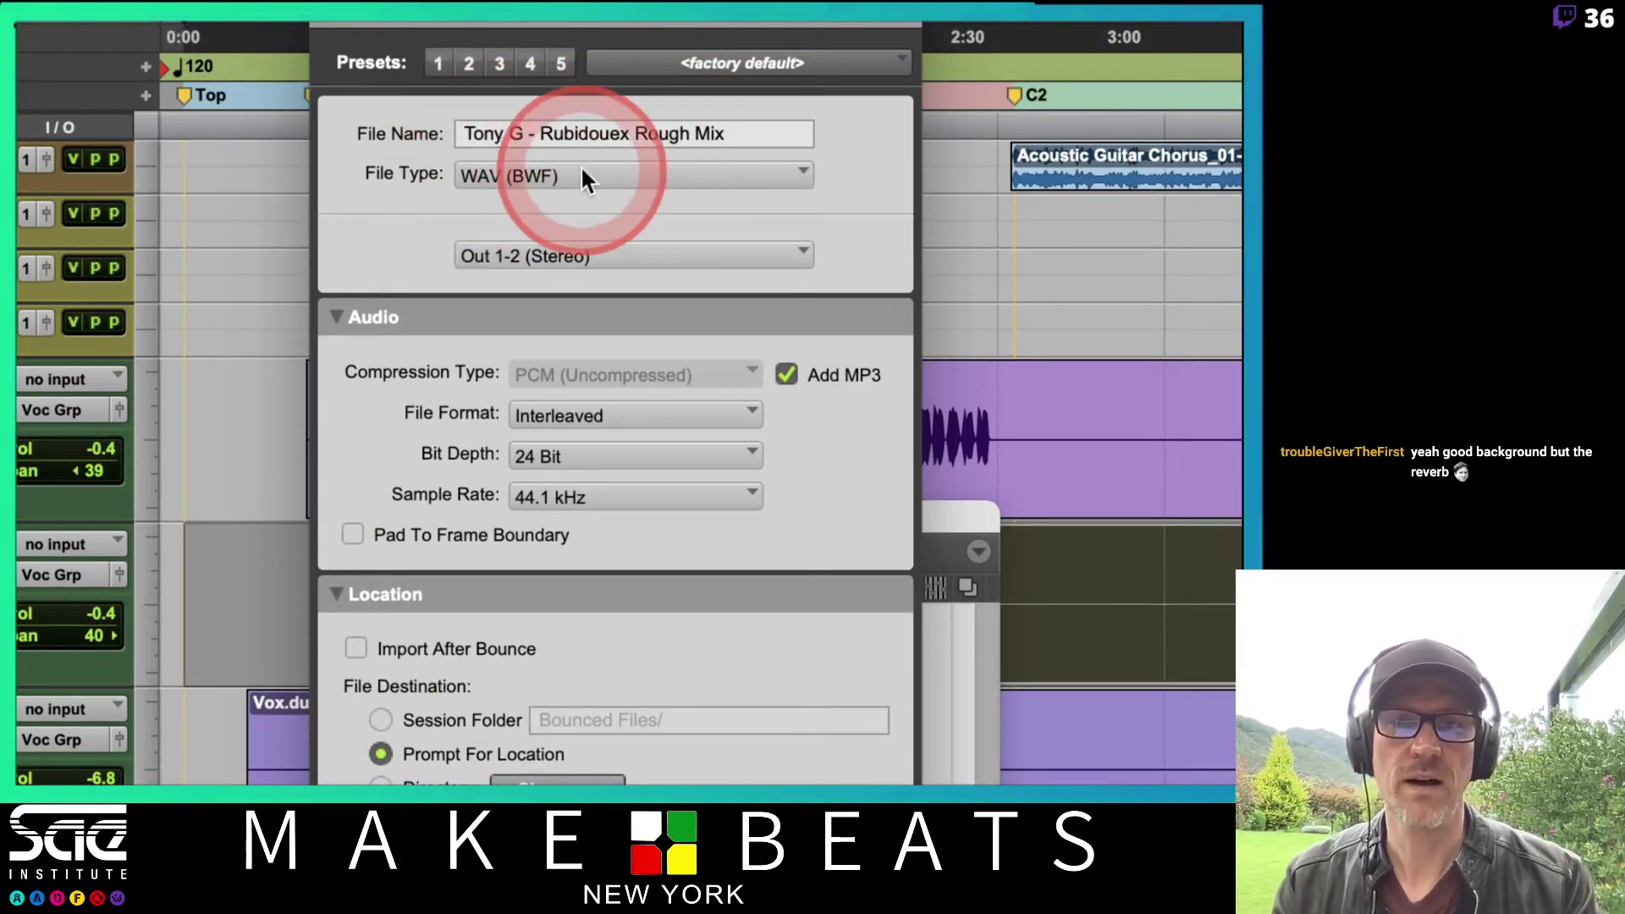
Step: Keep WAV (BWF) as the bounce file type and enable importing the file after the bounce
click(627, 171)
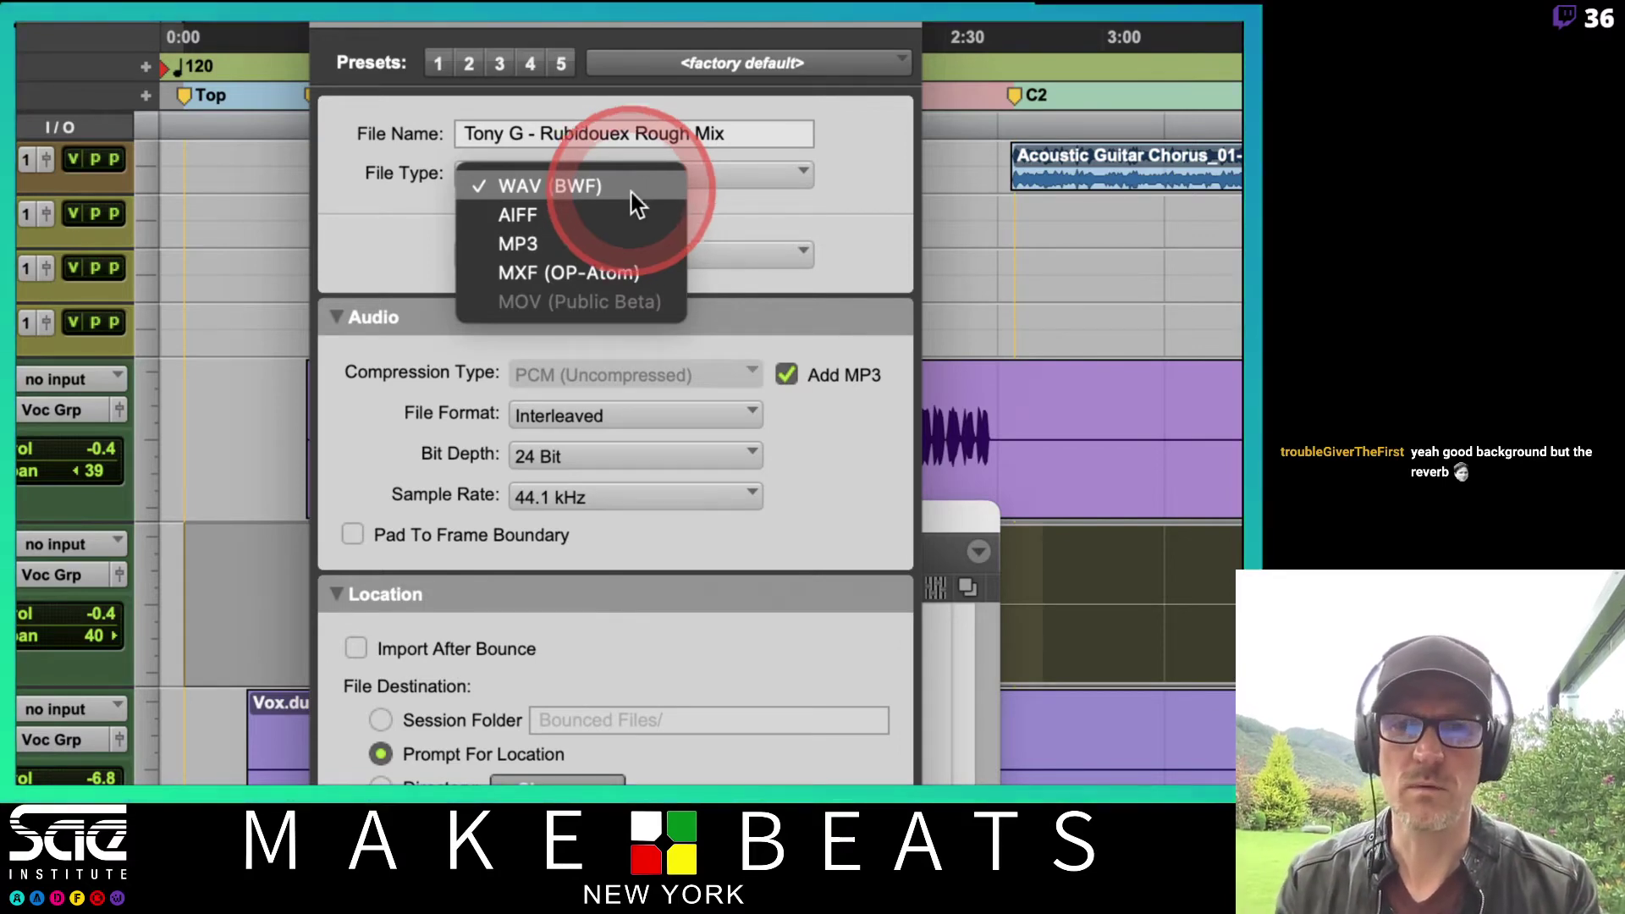
click(728, 182)
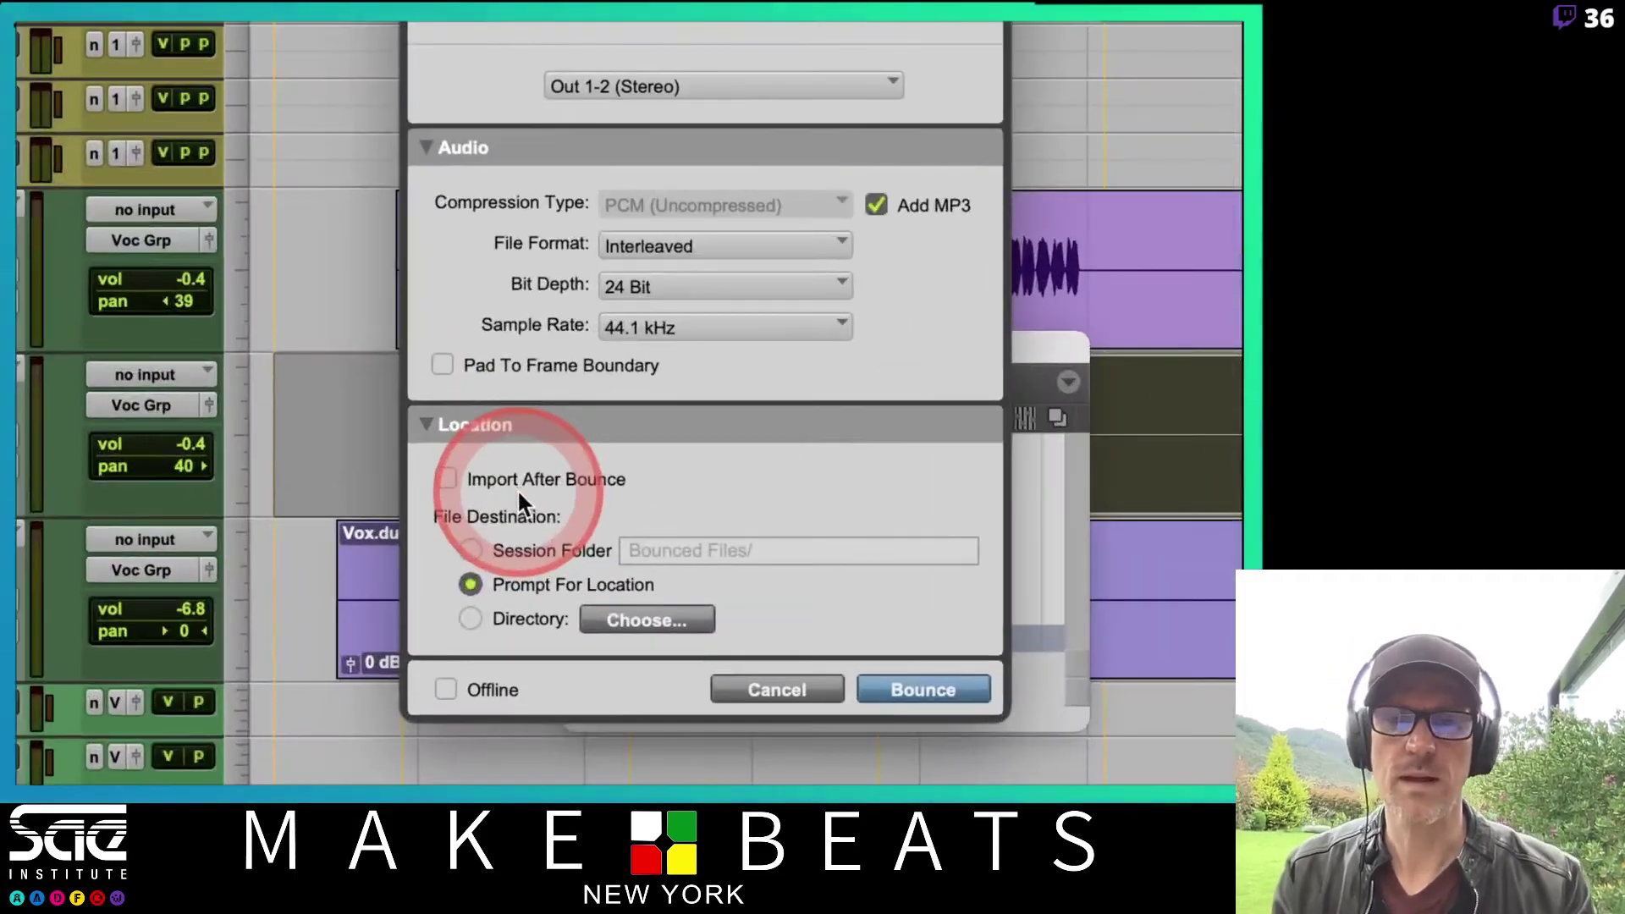
click(445, 480)
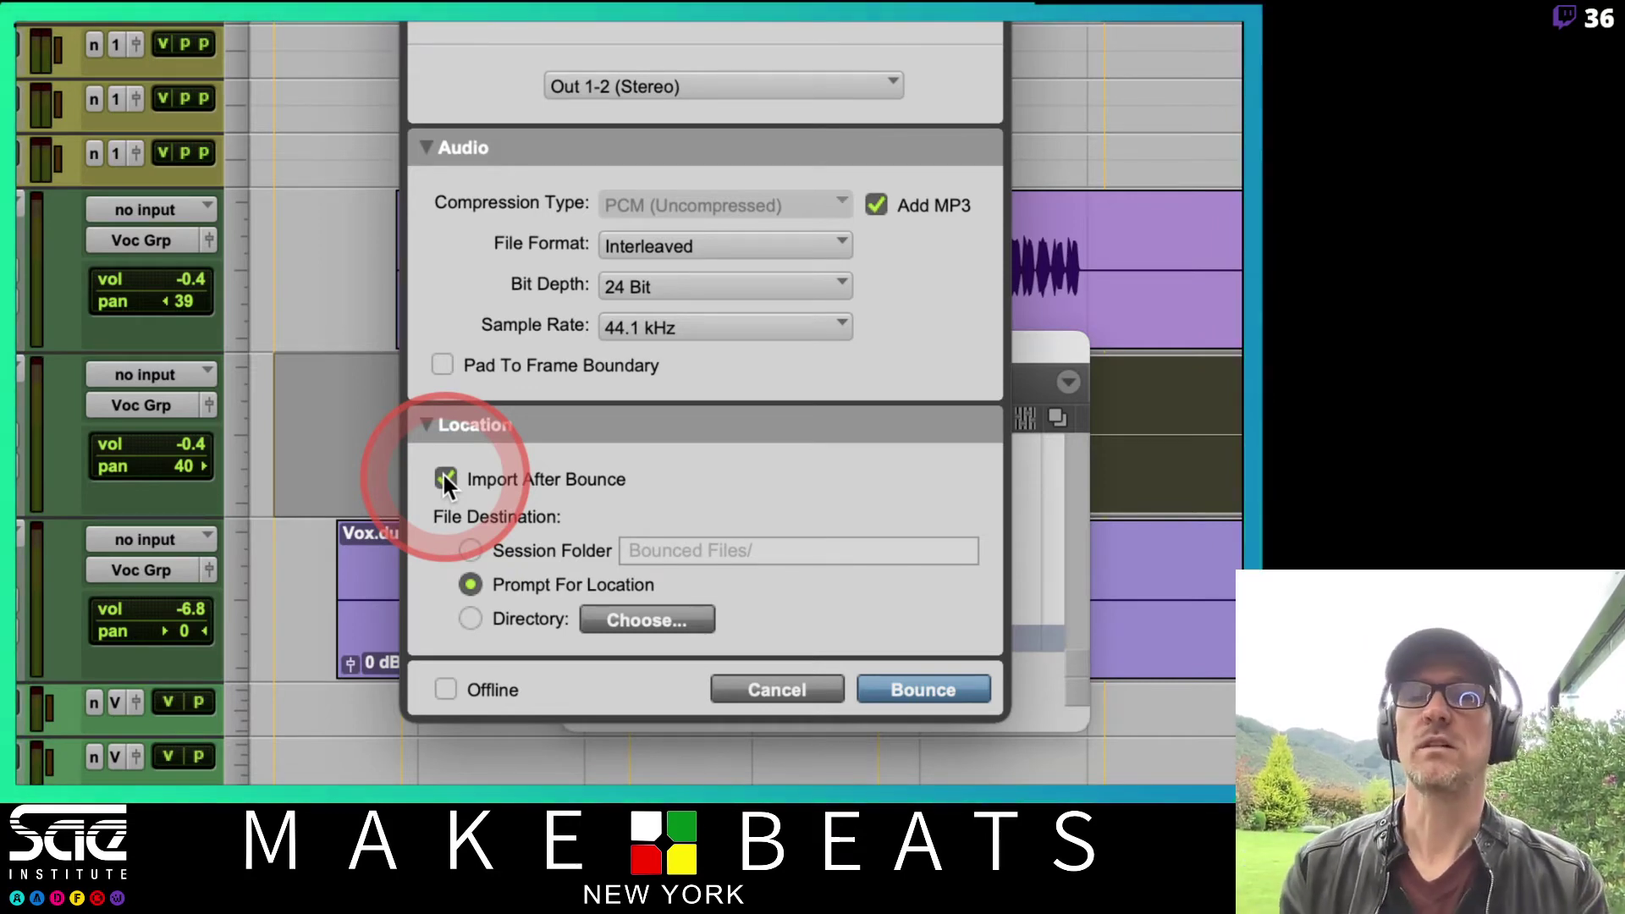
Step: Turn off importing after the bounce, send the file to the session's Bounced Files folder, and enable offline bouncing
click(445, 479)
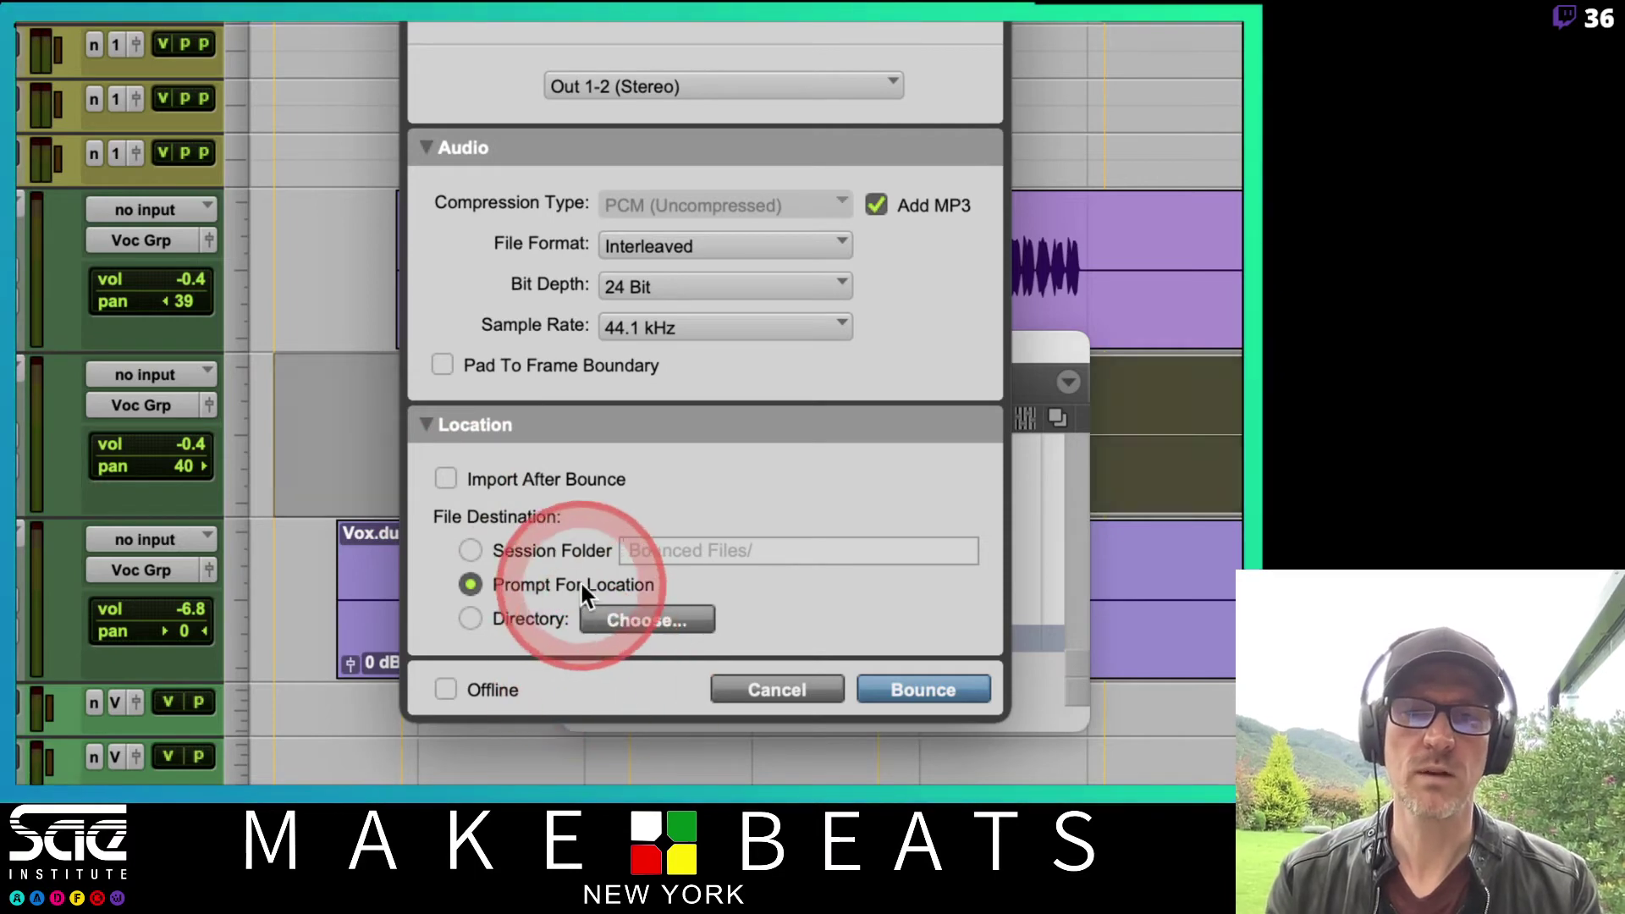
click(468, 549)
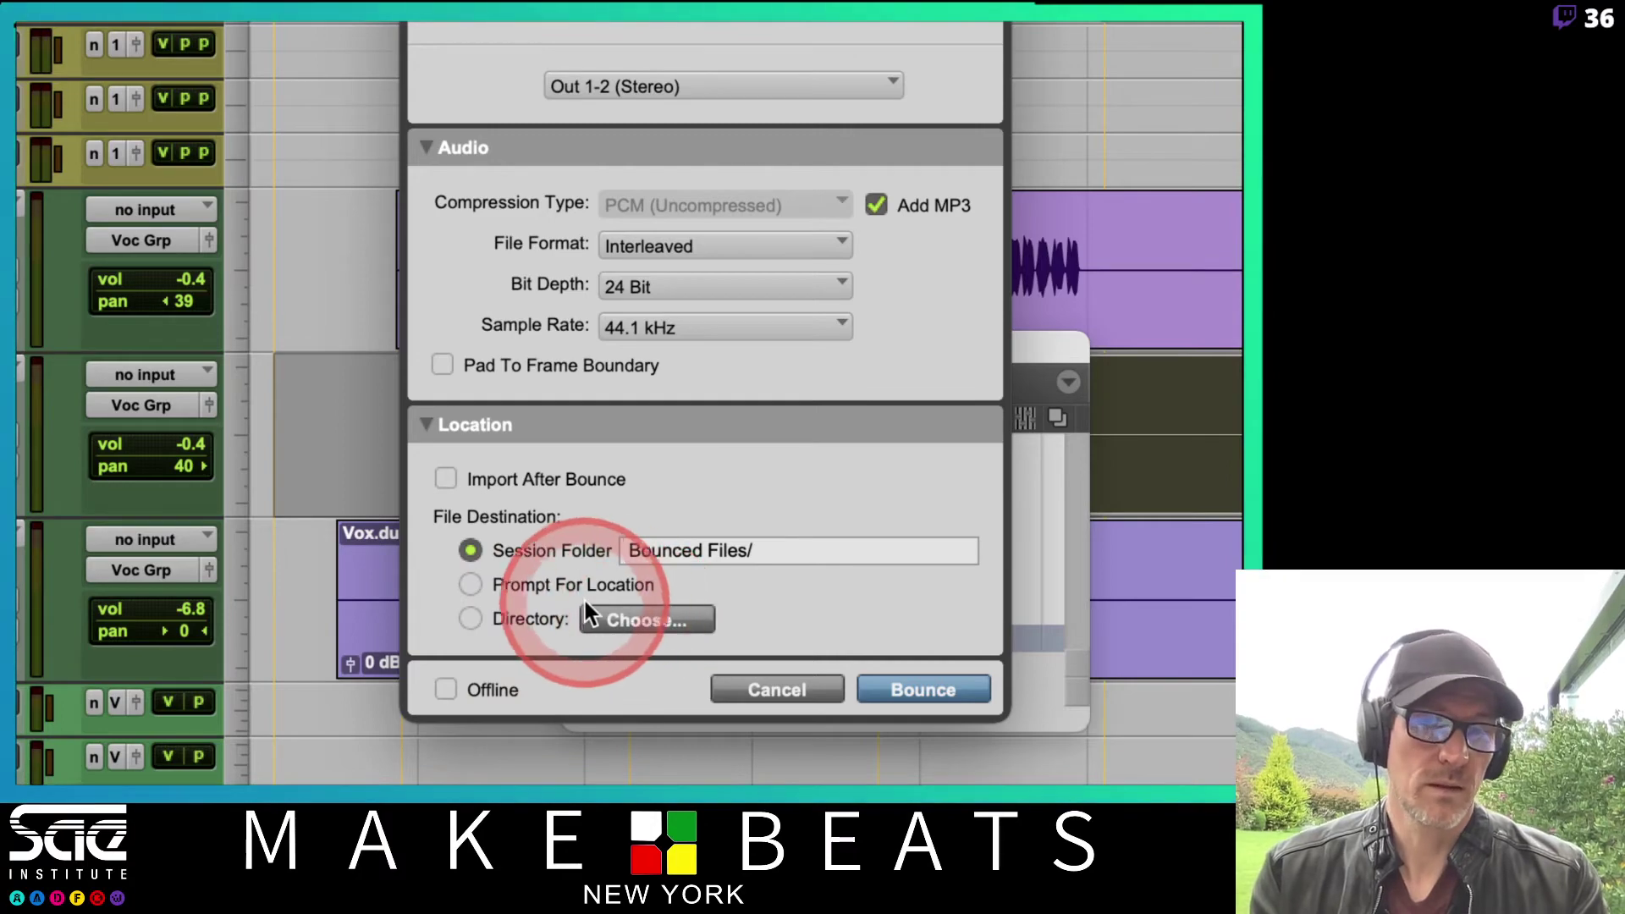
click(447, 690)
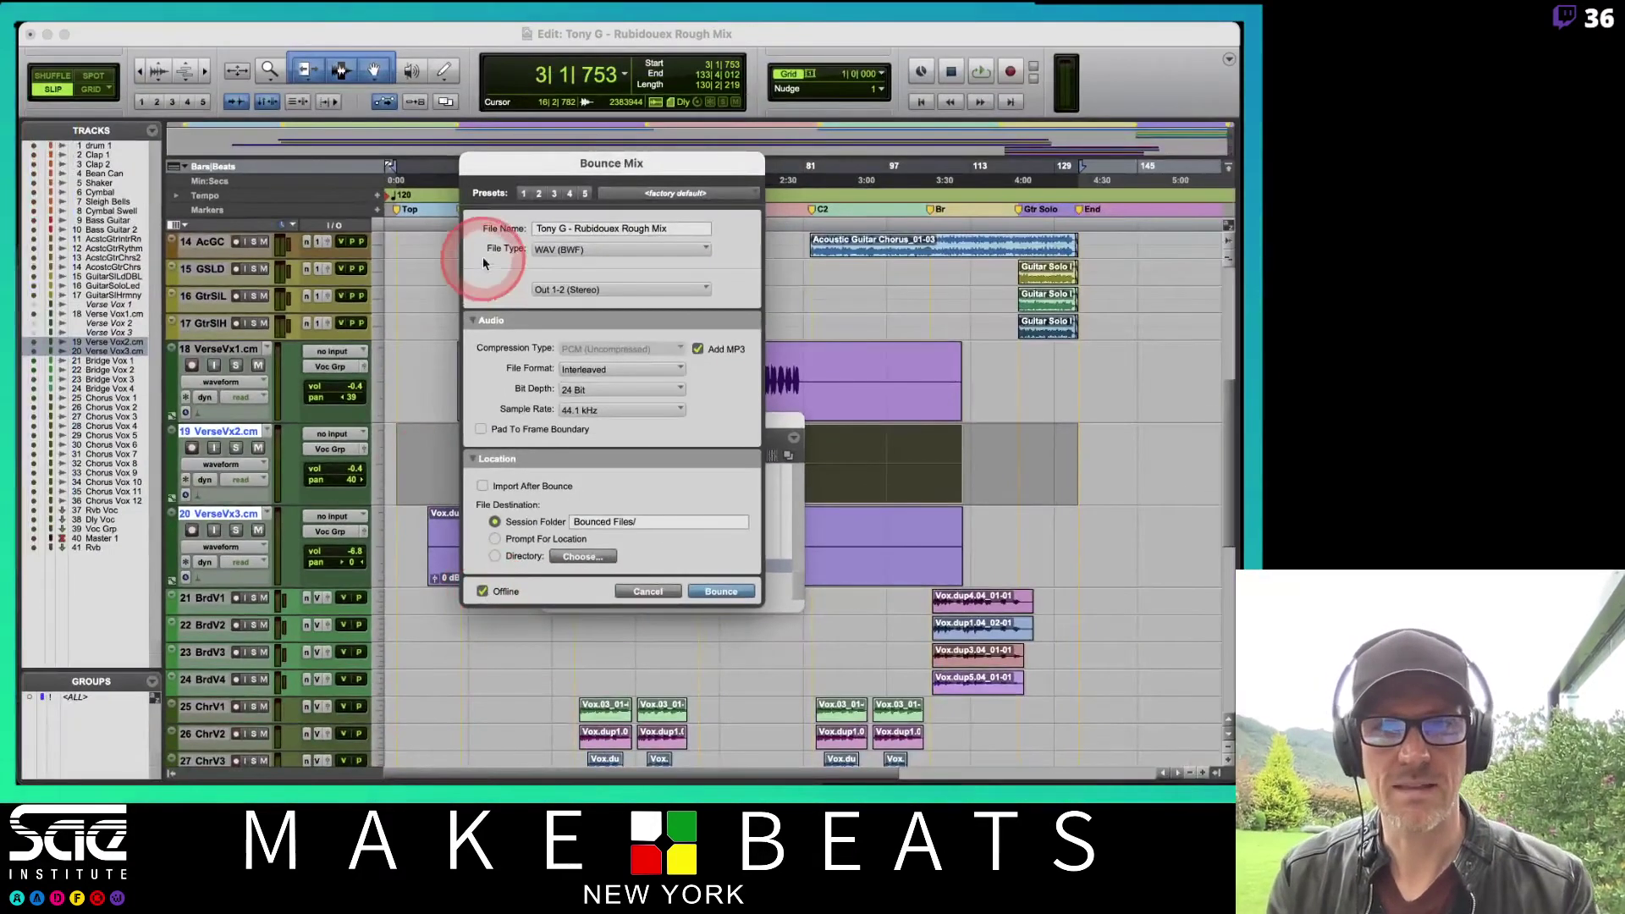
Step: Store the WAV bounce settings in preset 1 and enable offline bouncing for the AIFF preset 2
click(523, 194)
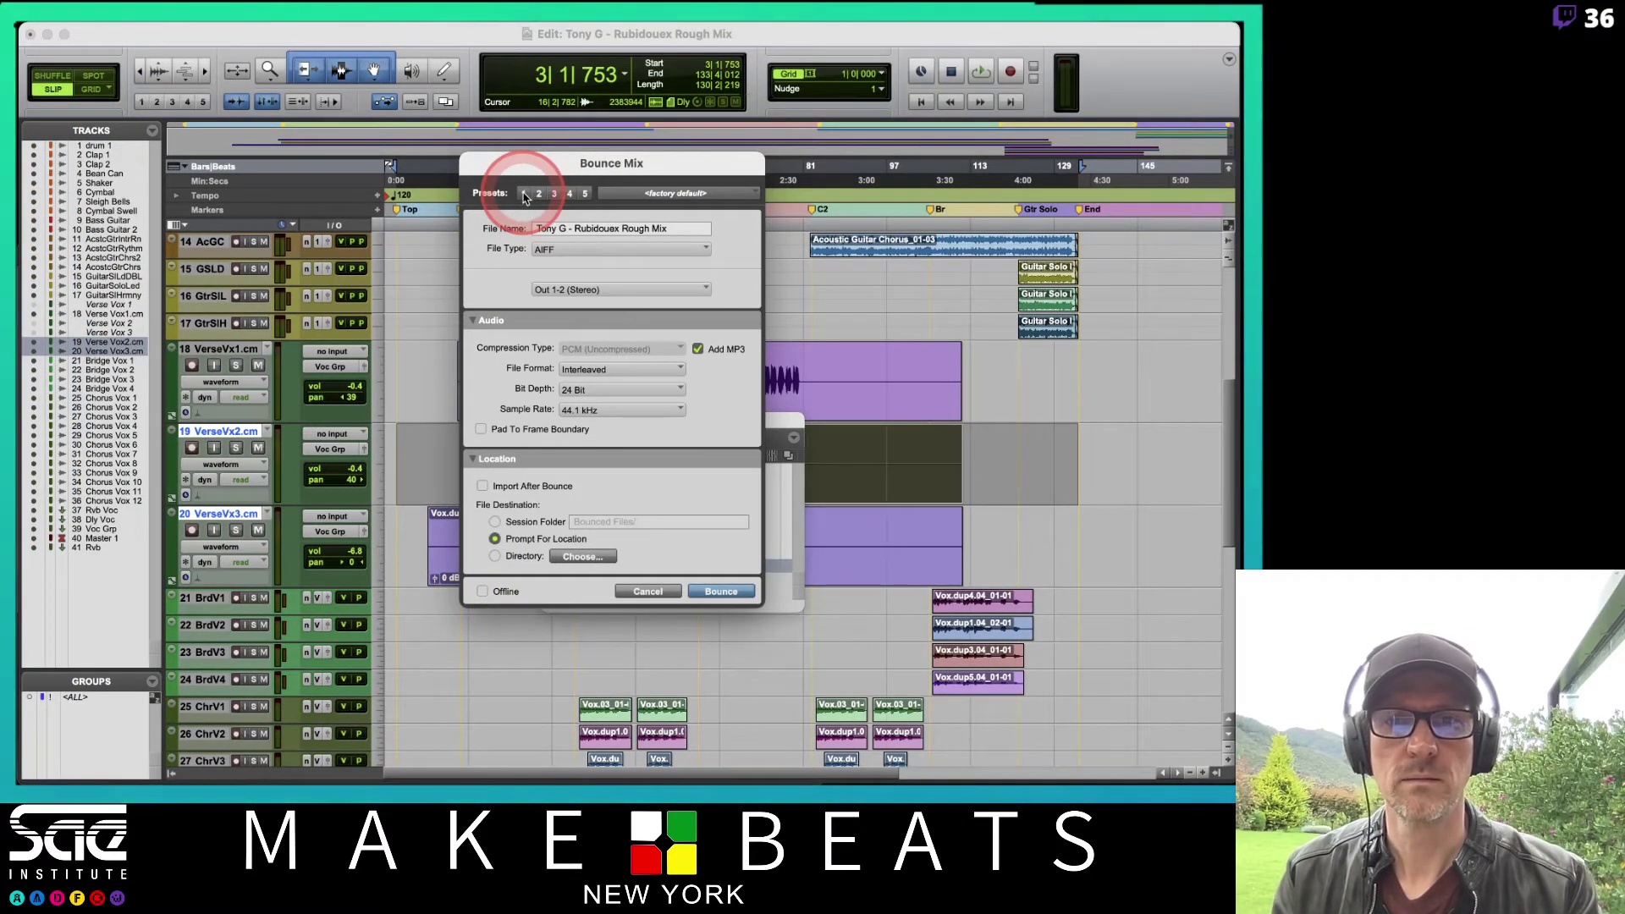
click(482, 591)
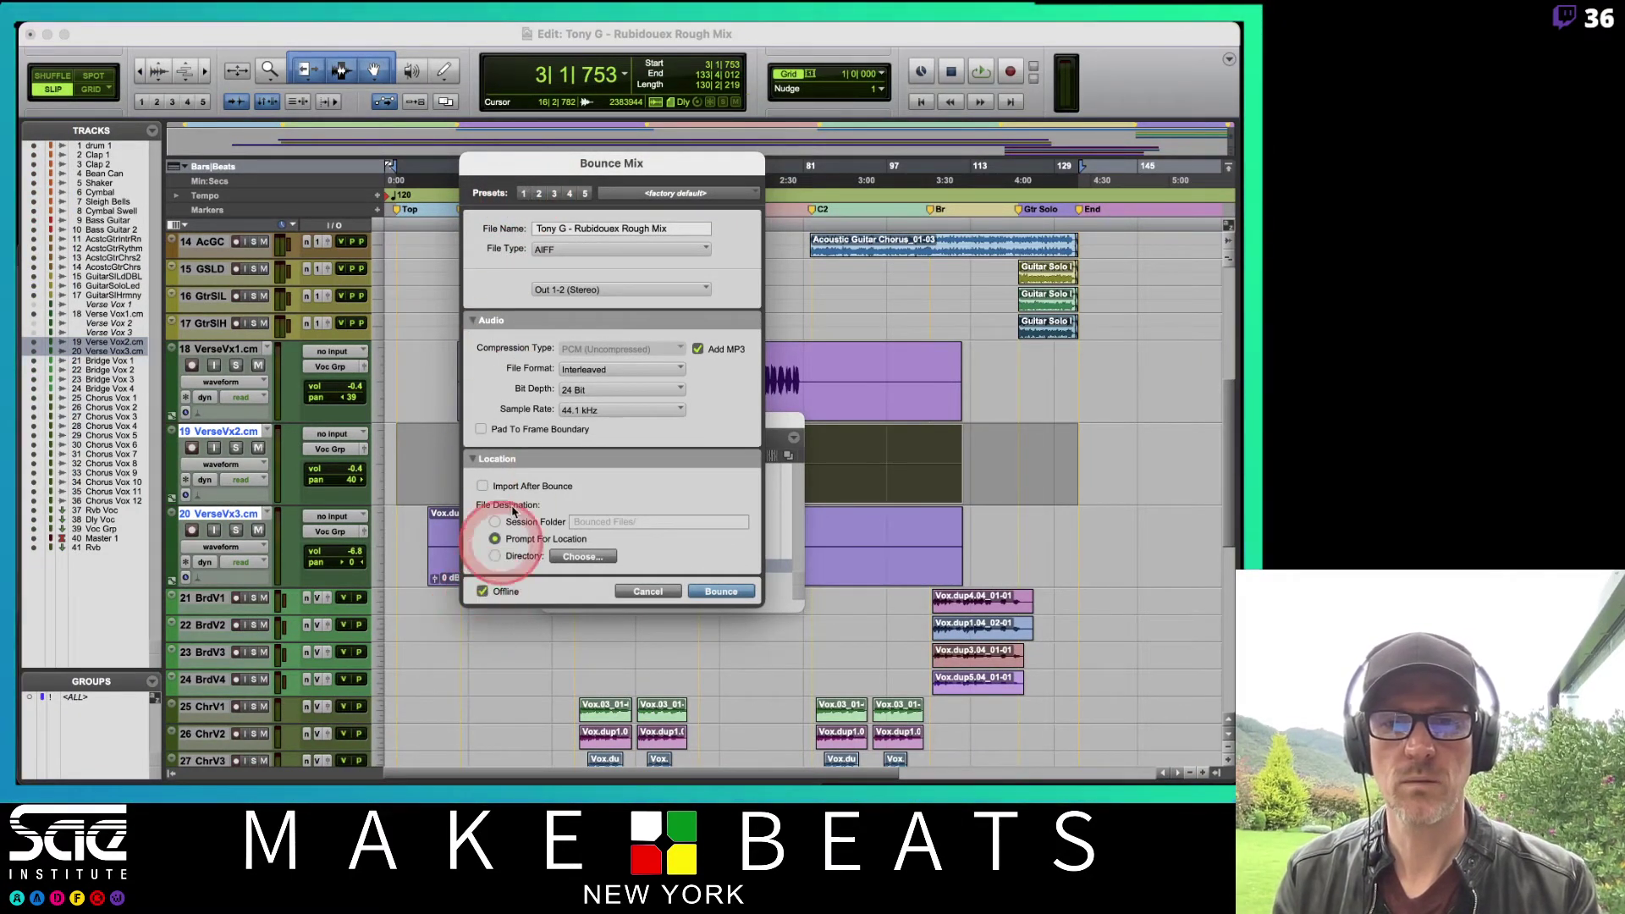
click(539, 194)
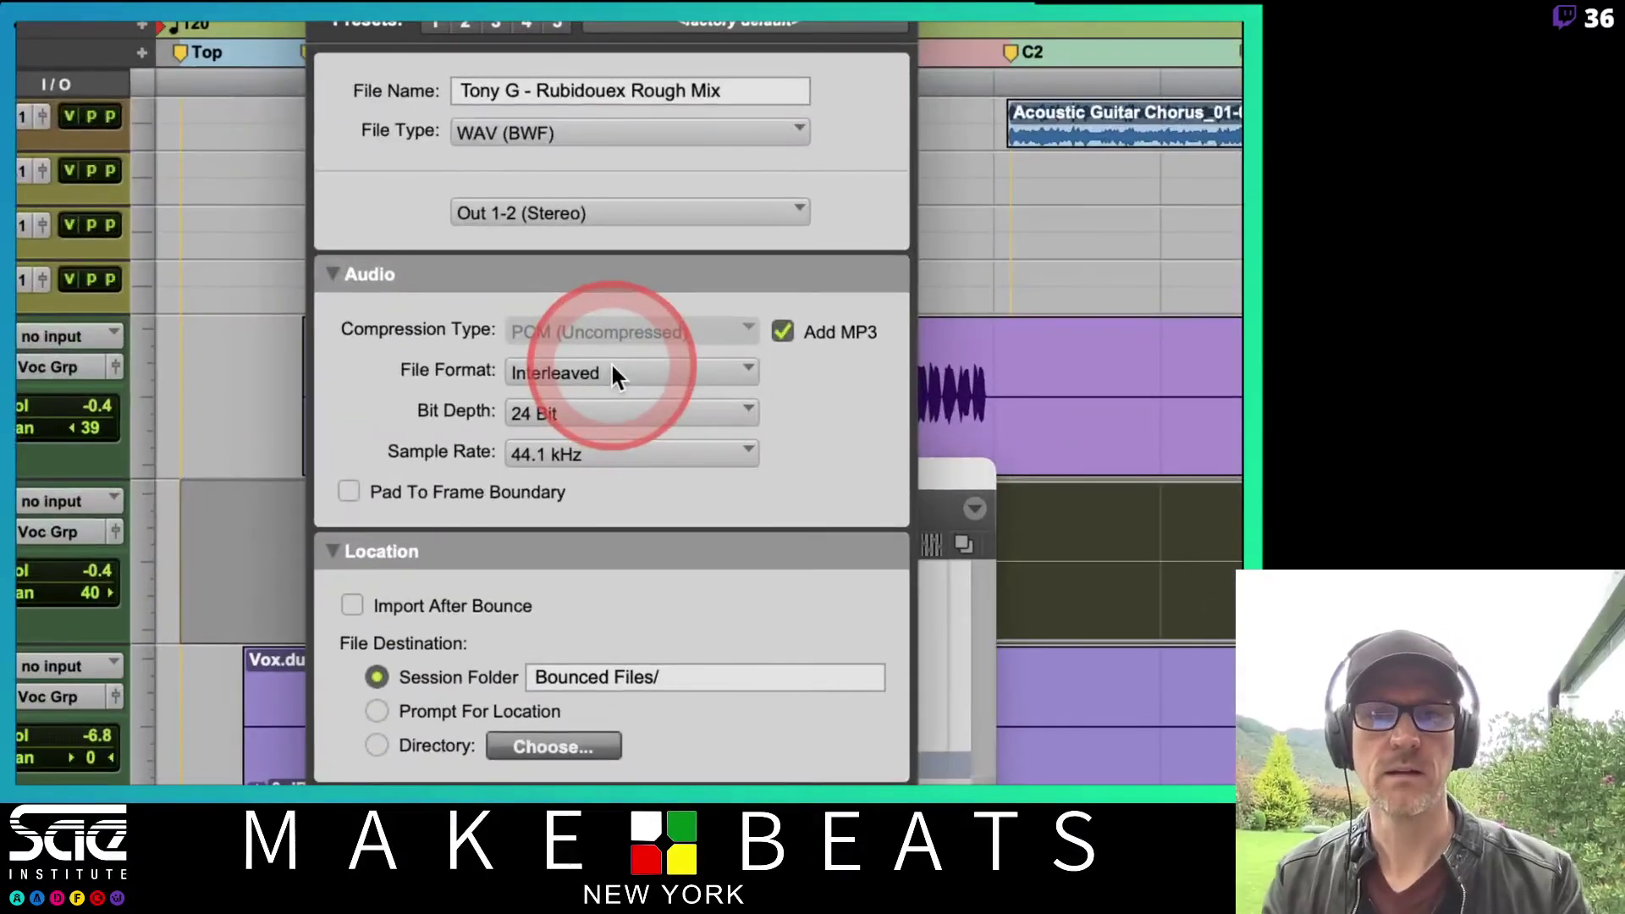
Step: Keep the file format as Interleaved and start the WAV bounce with its added MP3
click(615, 370)
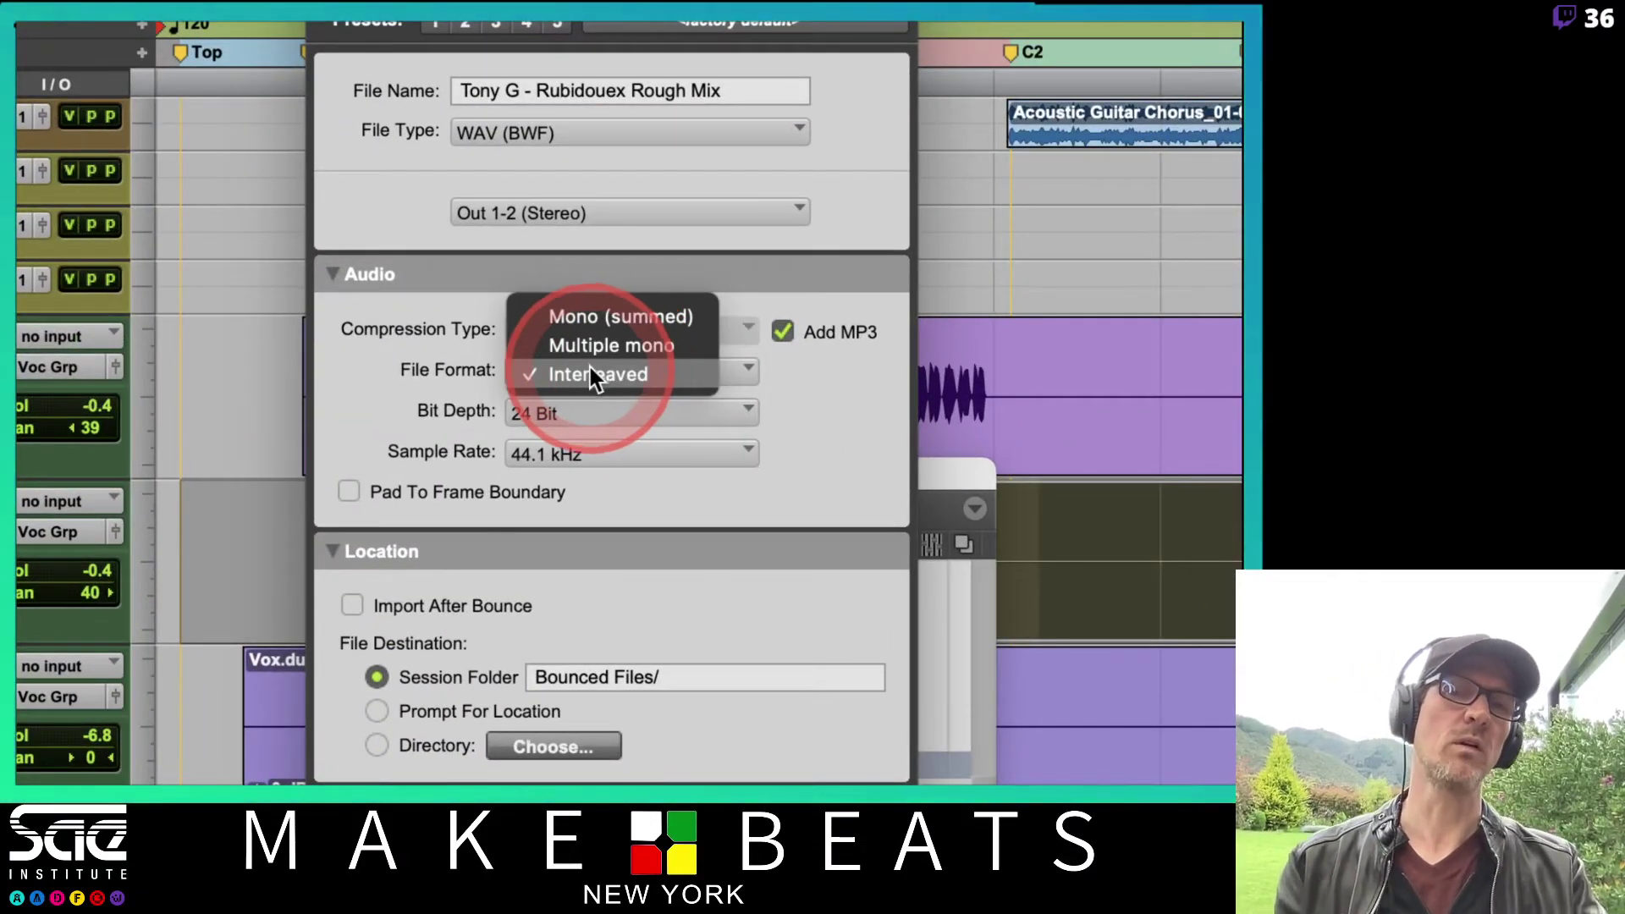
click(618, 375)
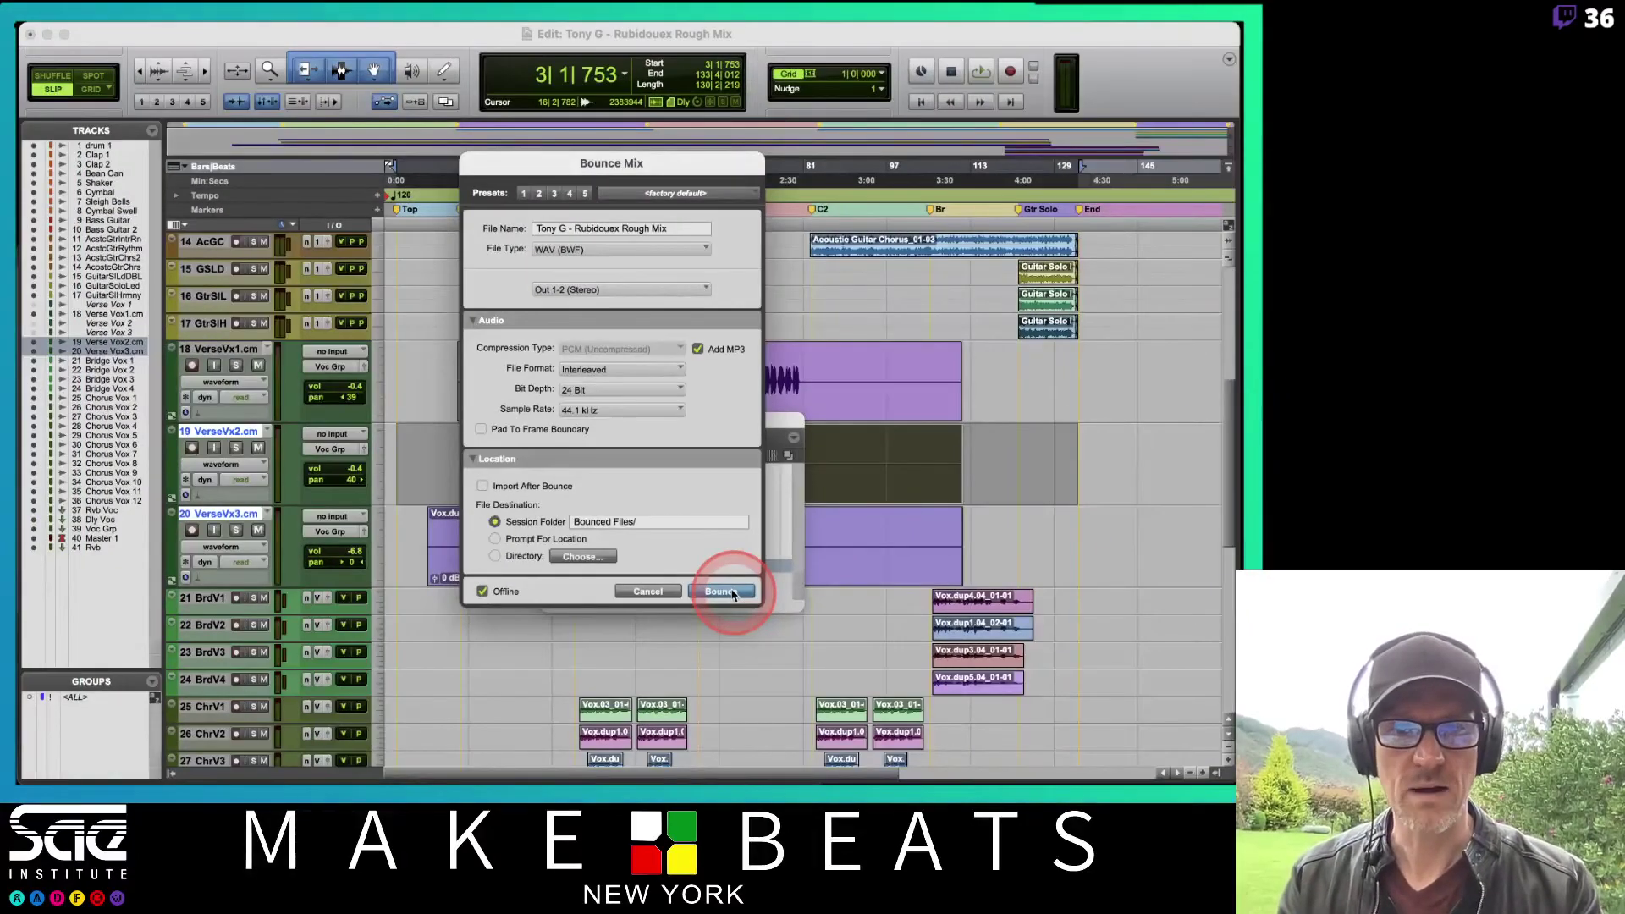
click(722, 591)
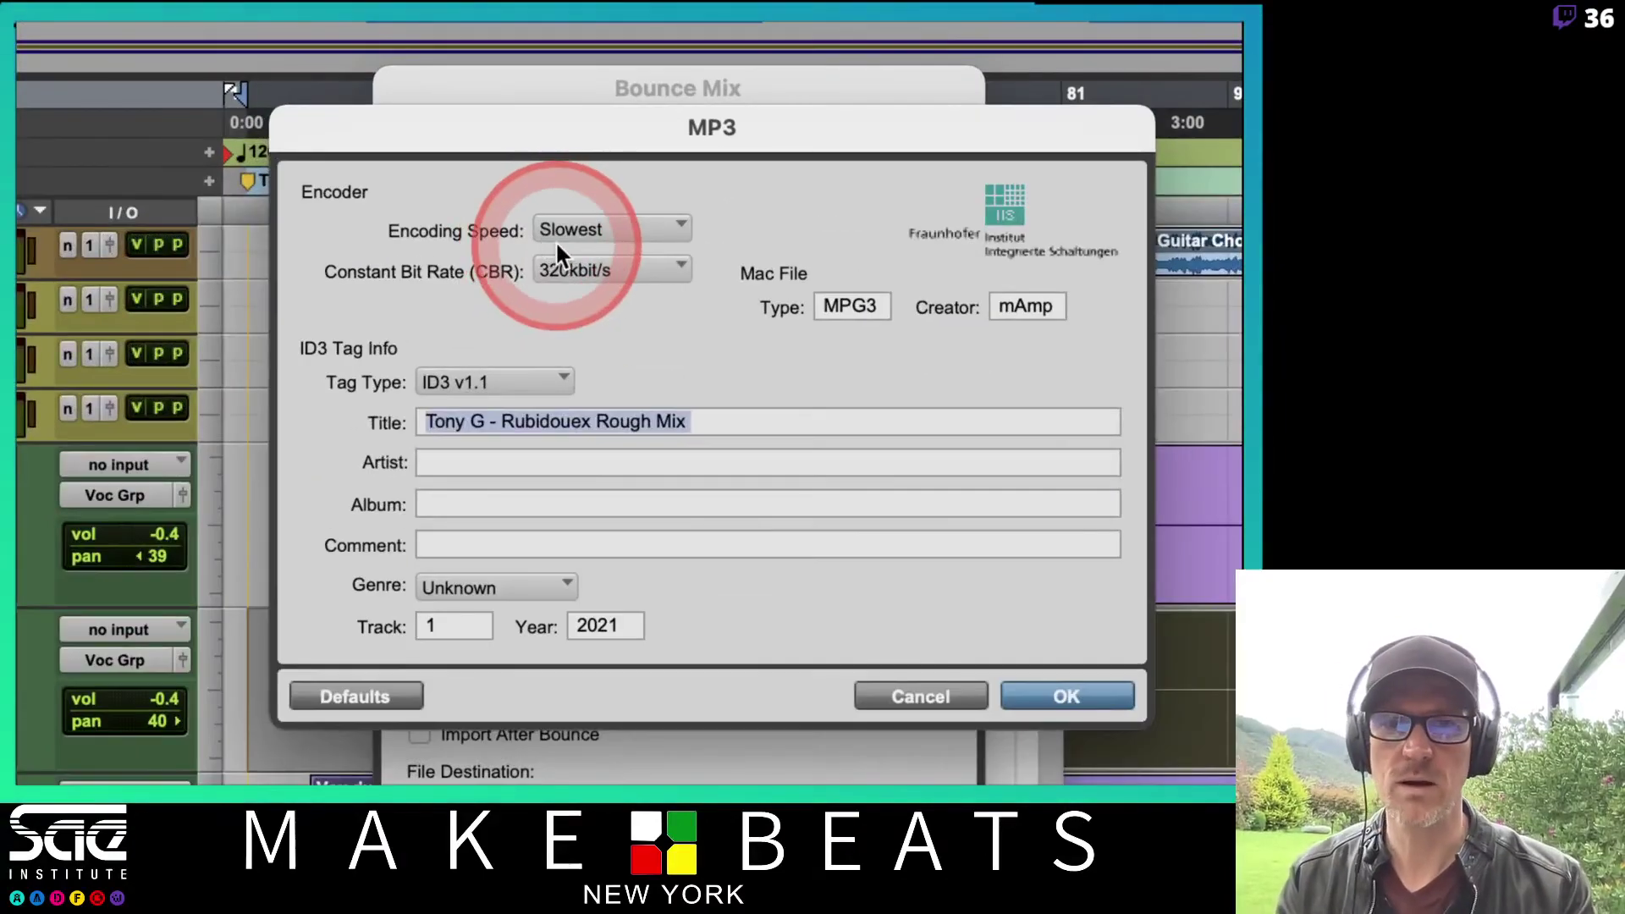
Step: Keep the MP3 encoder at Highest Quality, Slower Encoding Time with a constant bit rate of 320 kbit/s
click(589, 230)
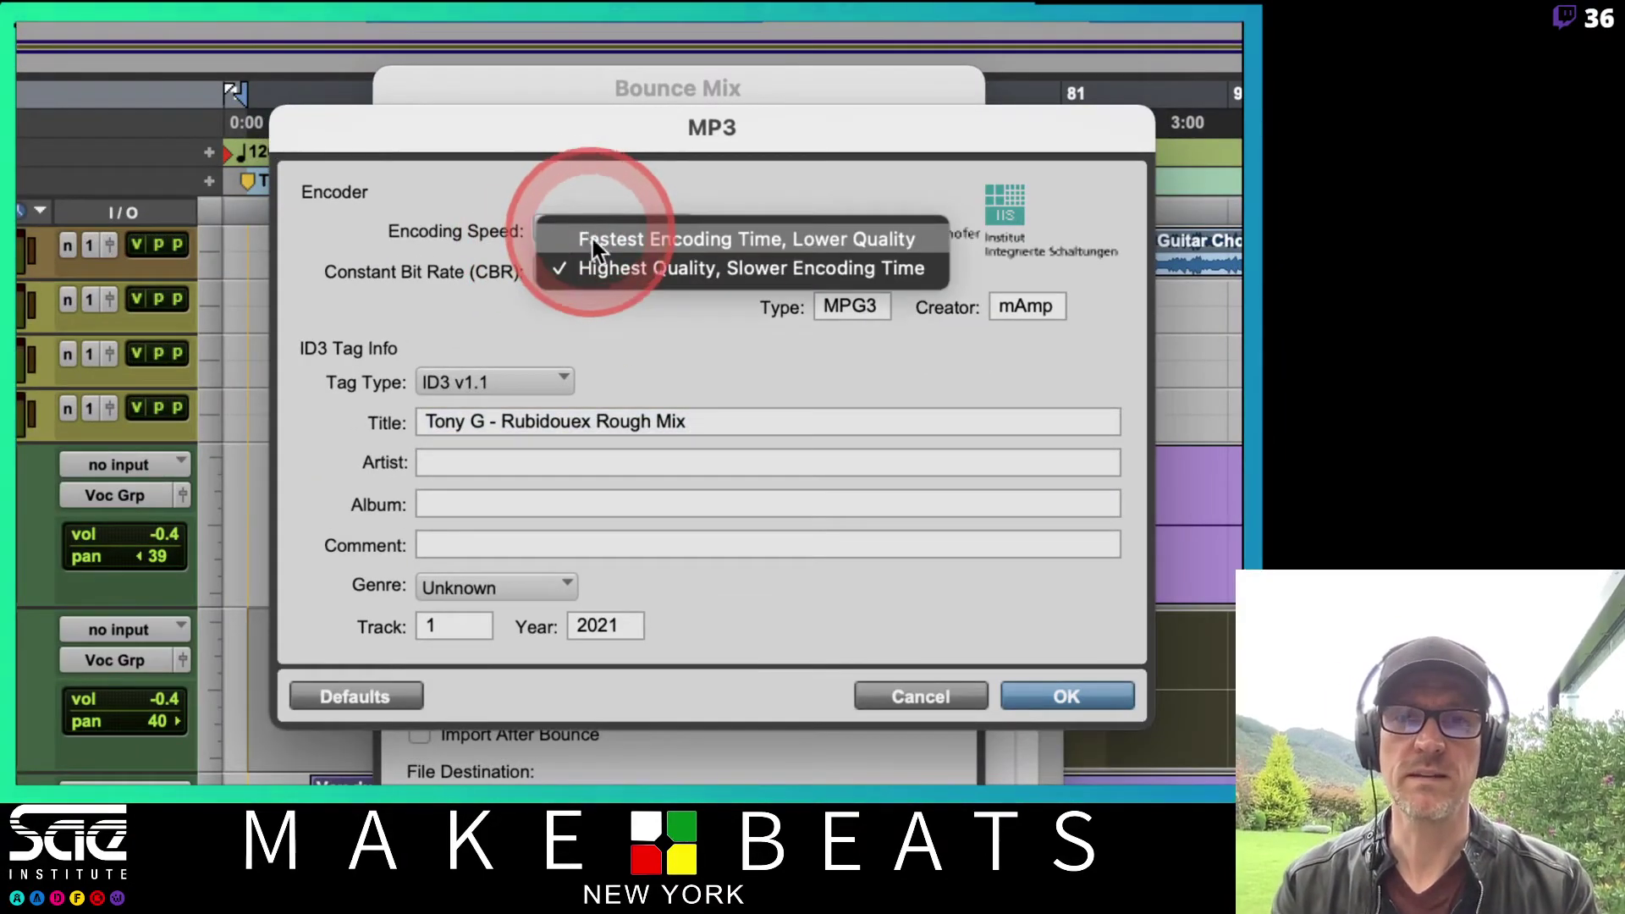
click(605, 261)
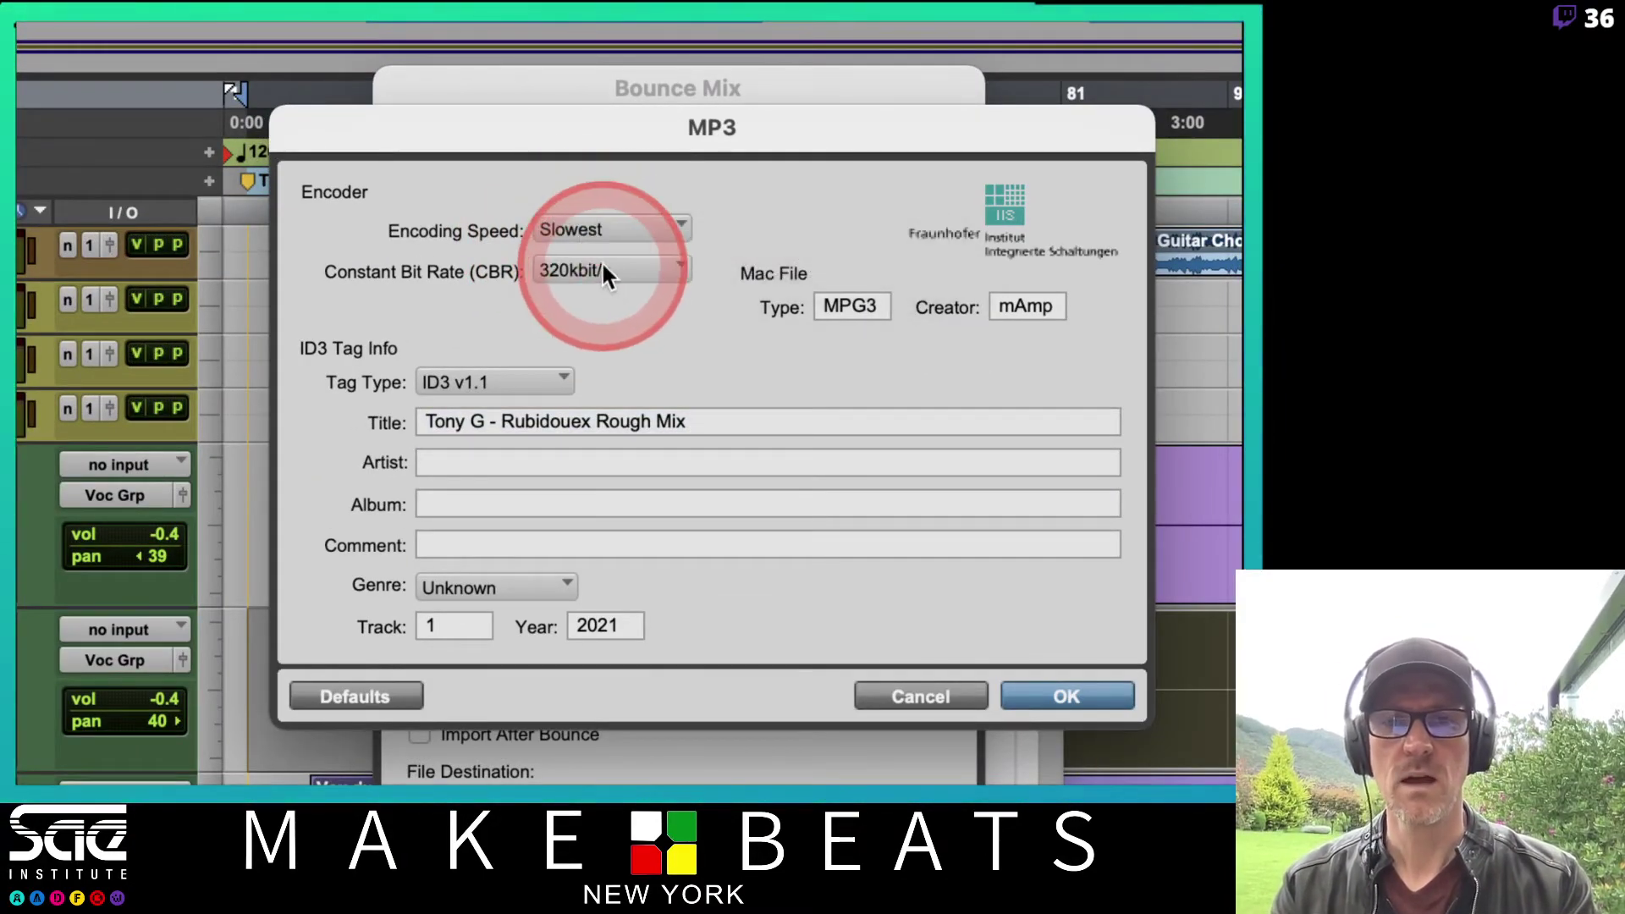
click(625, 264)
click(791, 205)
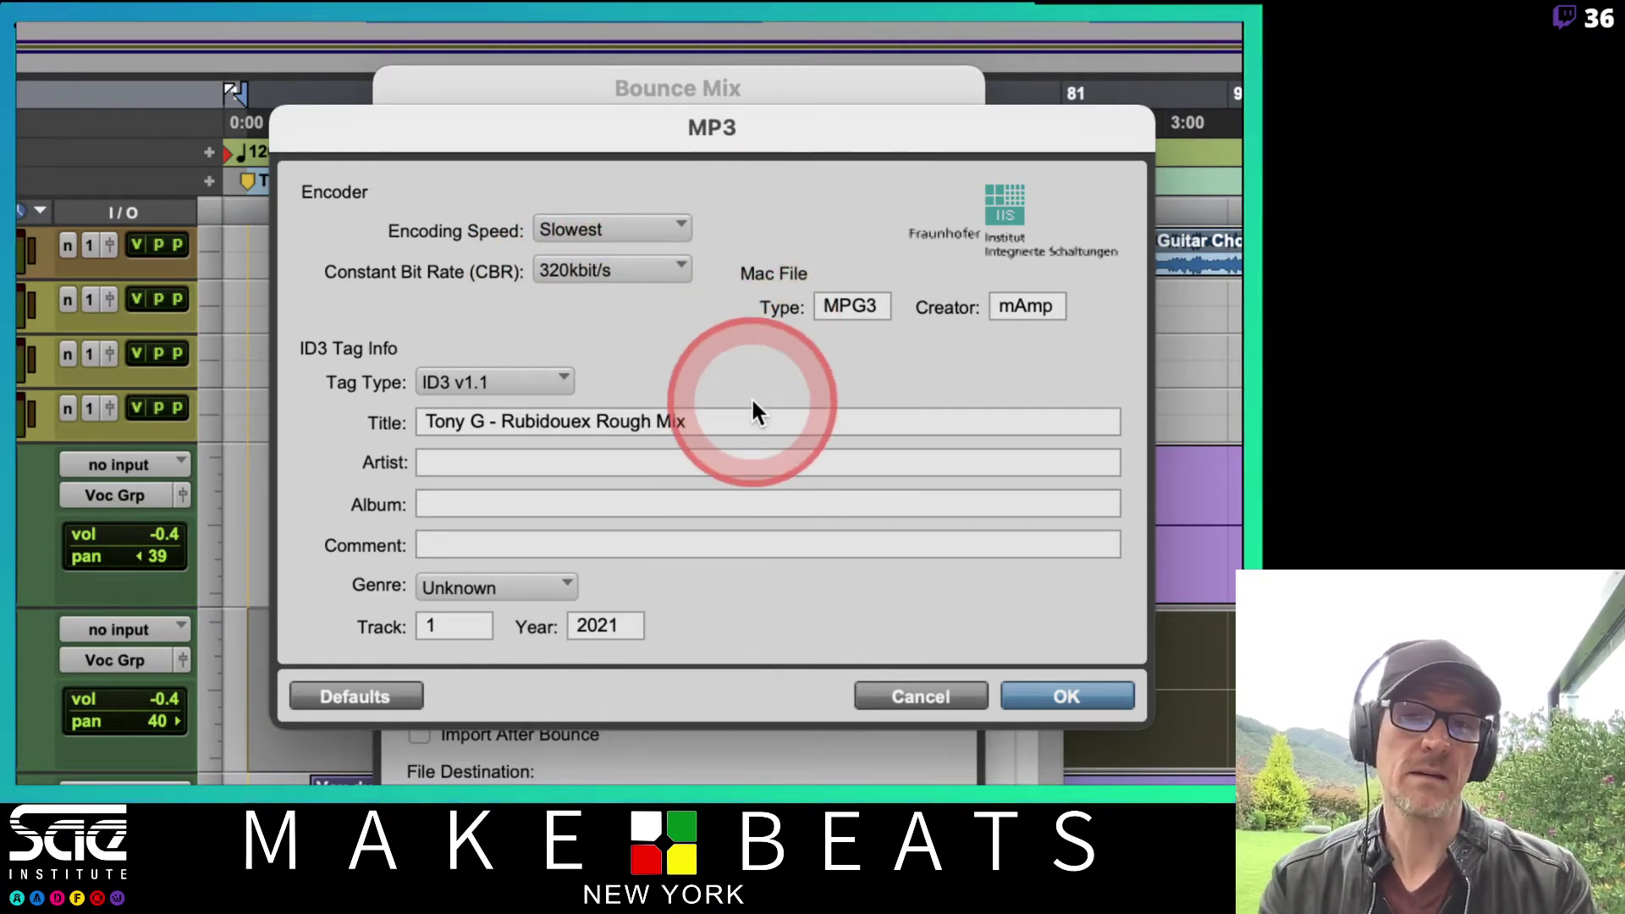
Step: Review the ID3 artist and genre options, leave the artist blank and genre Unknown, and confirm the MP3 settings to run the bounce
click(508, 465)
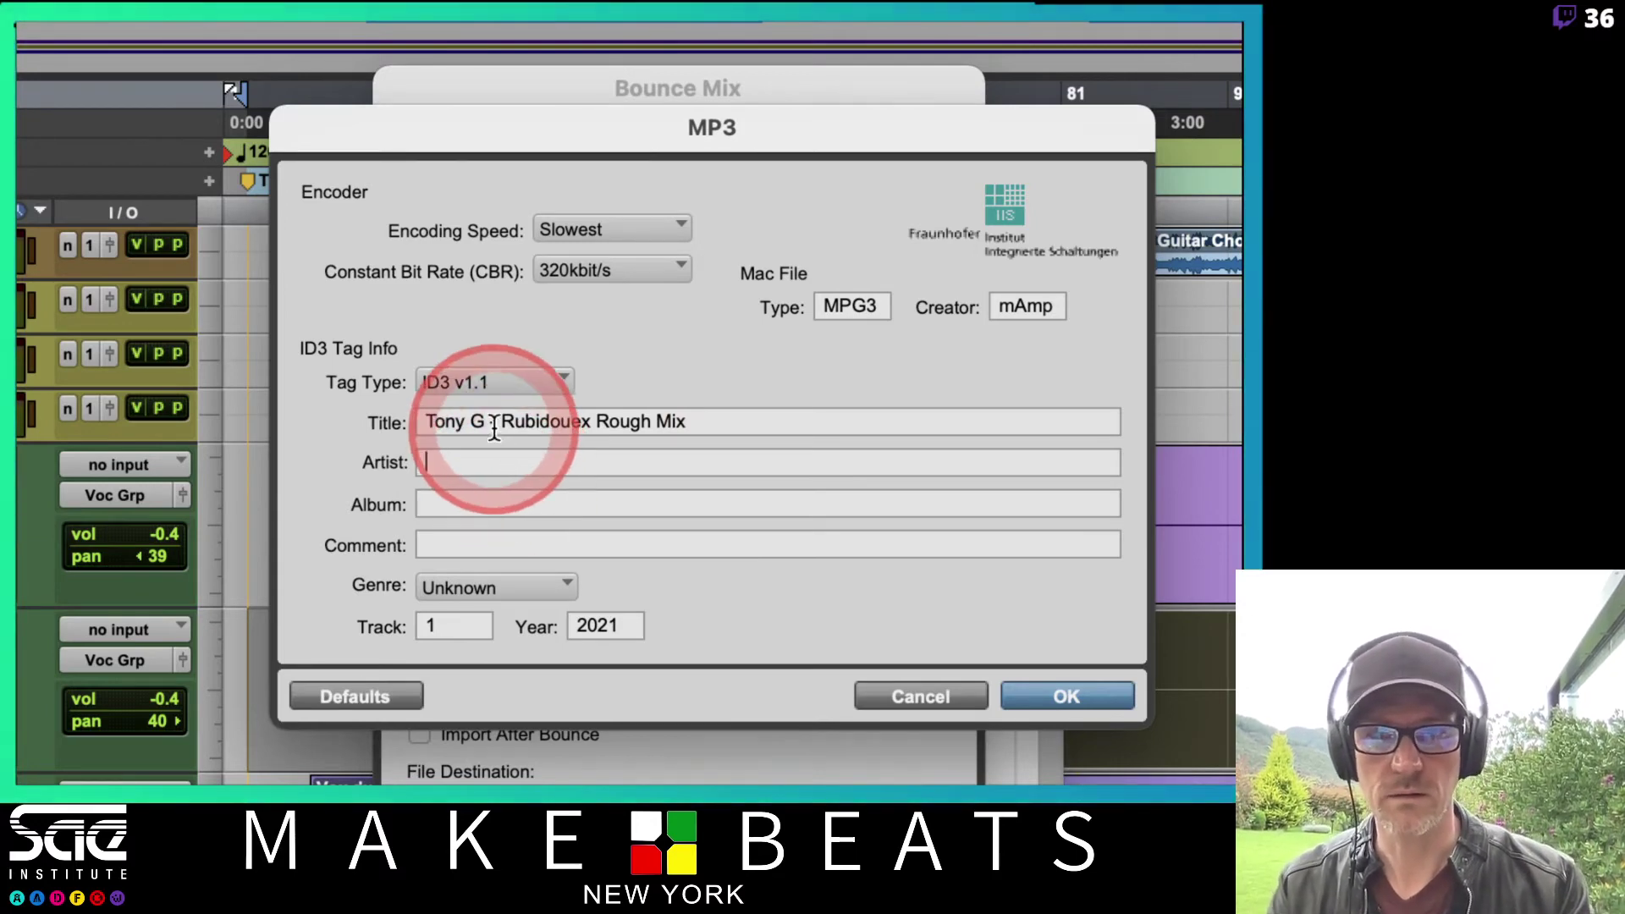
click(516, 590)
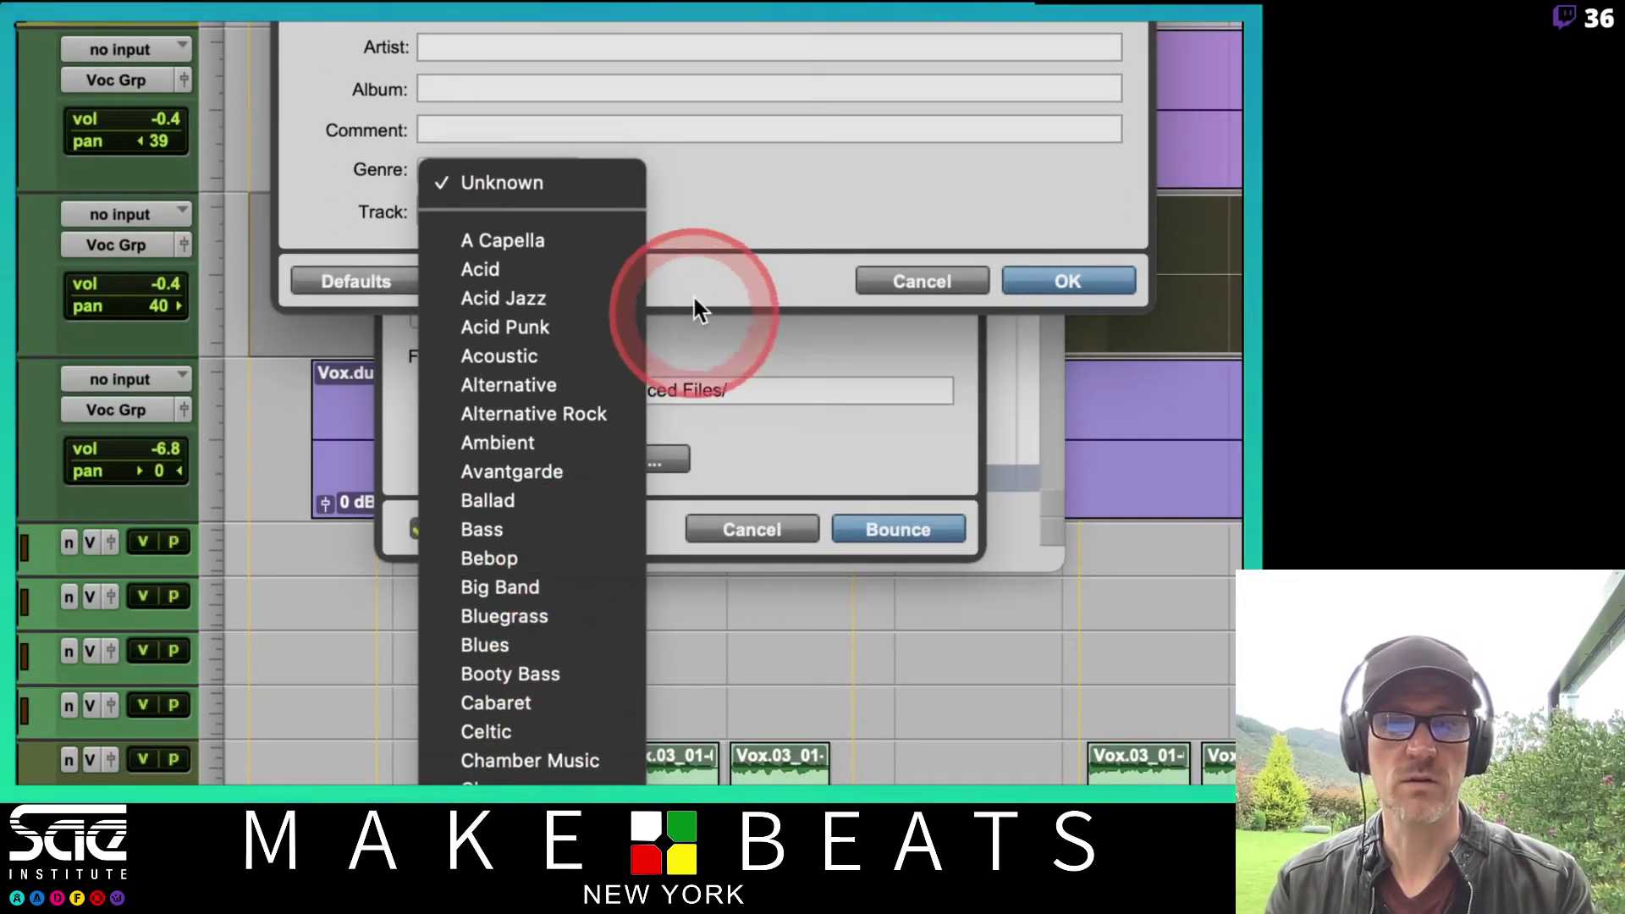
click(694, 298)
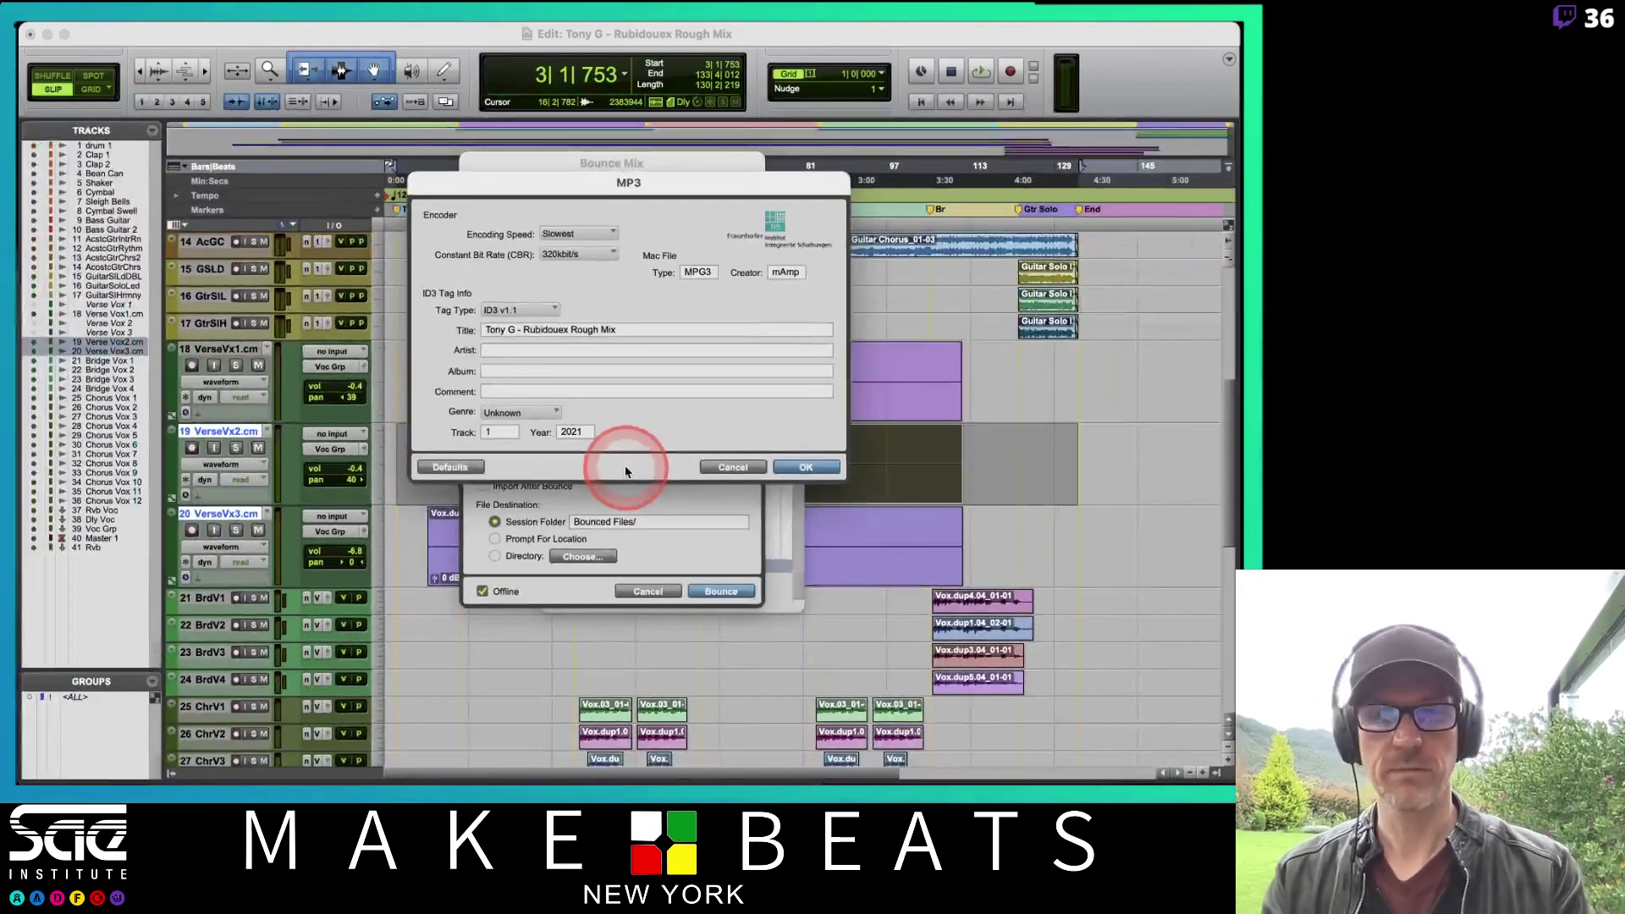
click(810, 467)
key(Return)
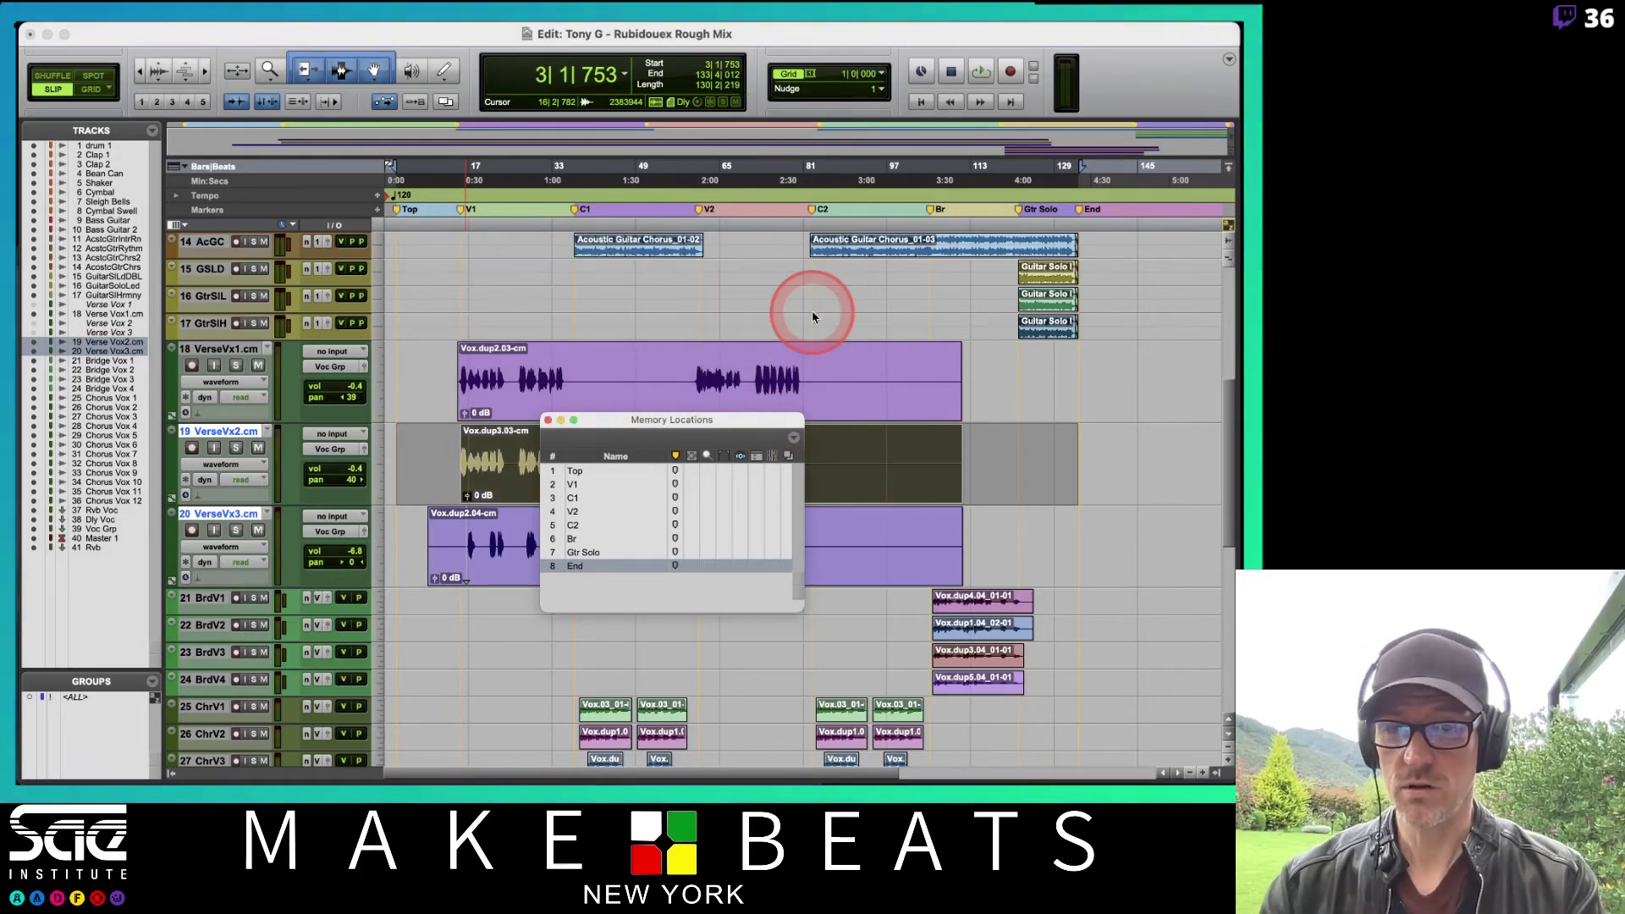
Step: Switch to Finder, open the session's Bounced Files folder, and check the new rough mix WAV and MP3 files
key(super+Tab)
key(super+Tab)
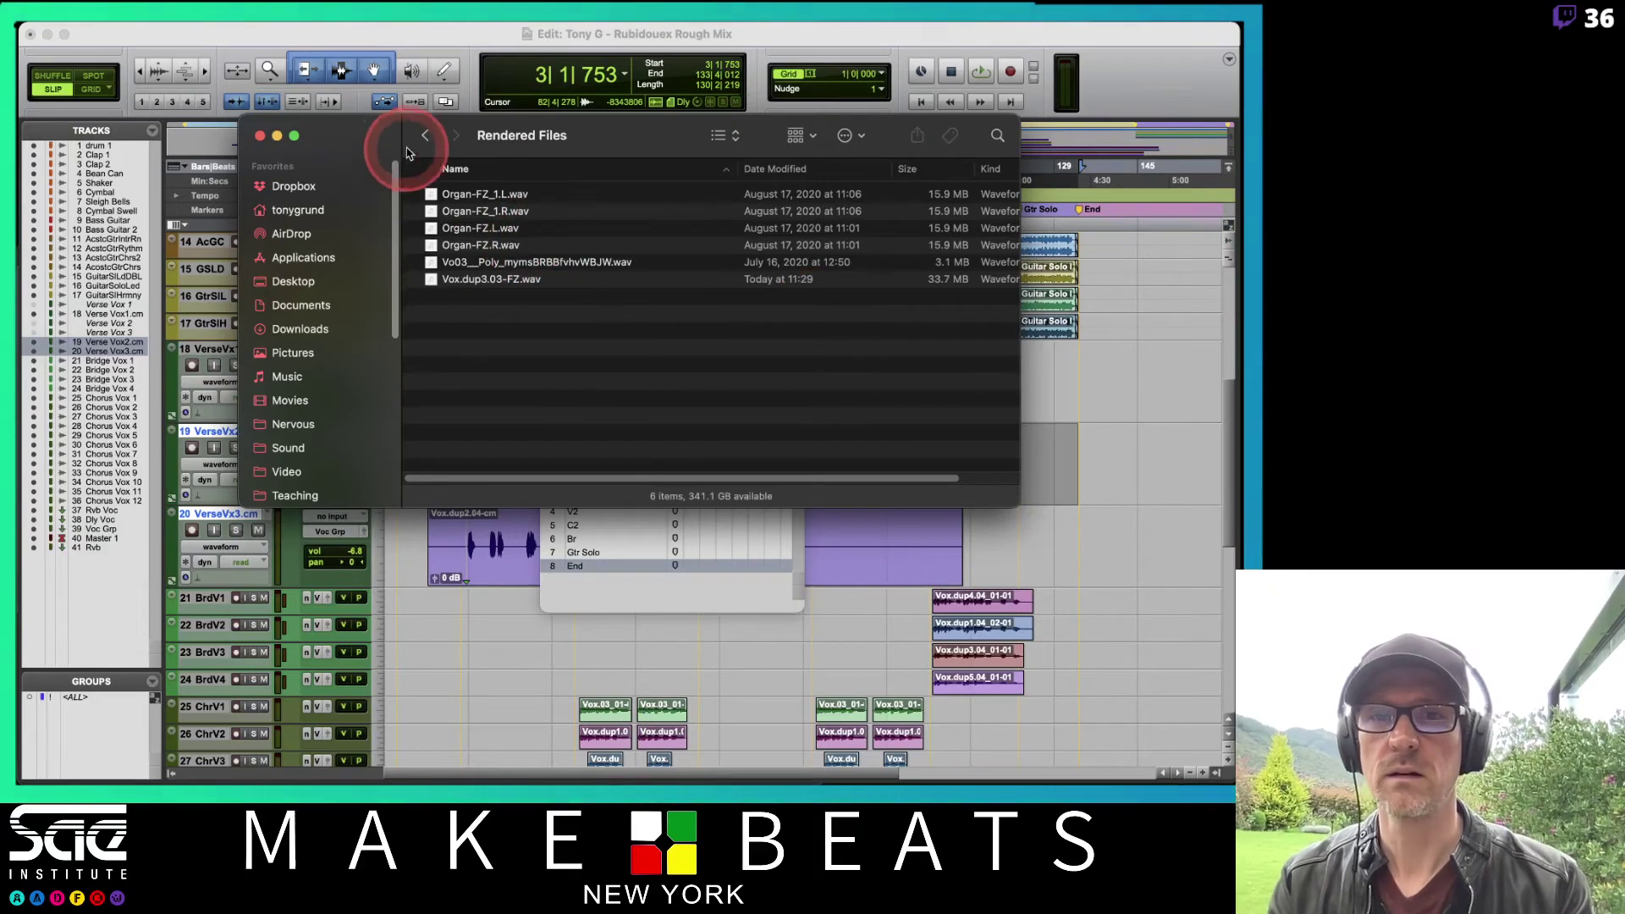
click(430, 137)
double_click(462, 207)
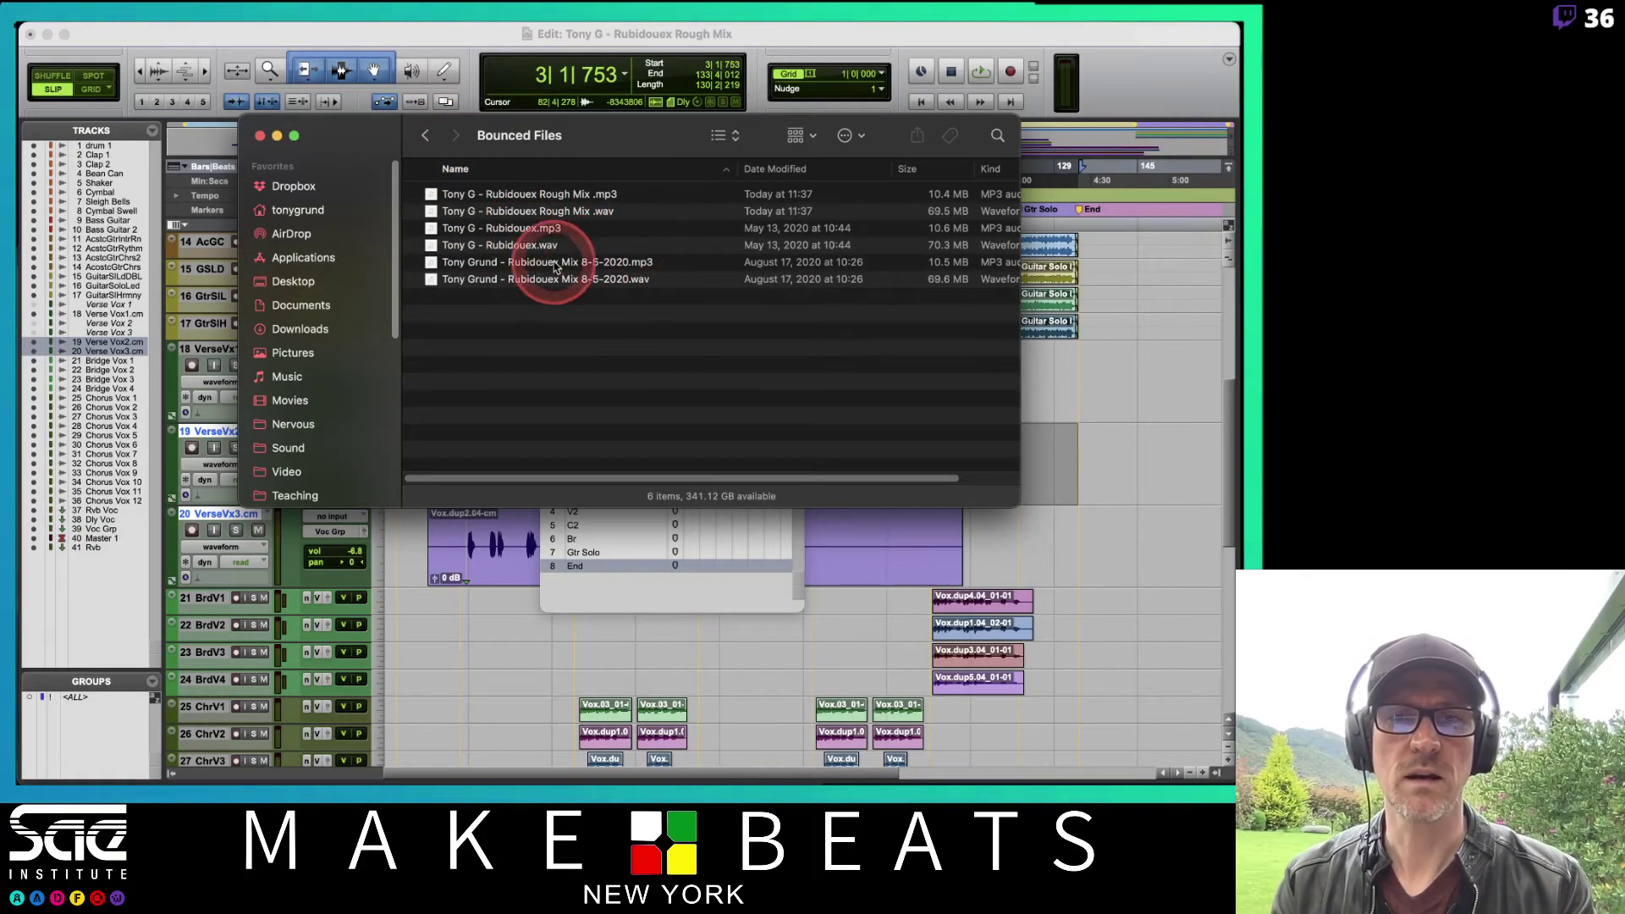
click(539, 212)
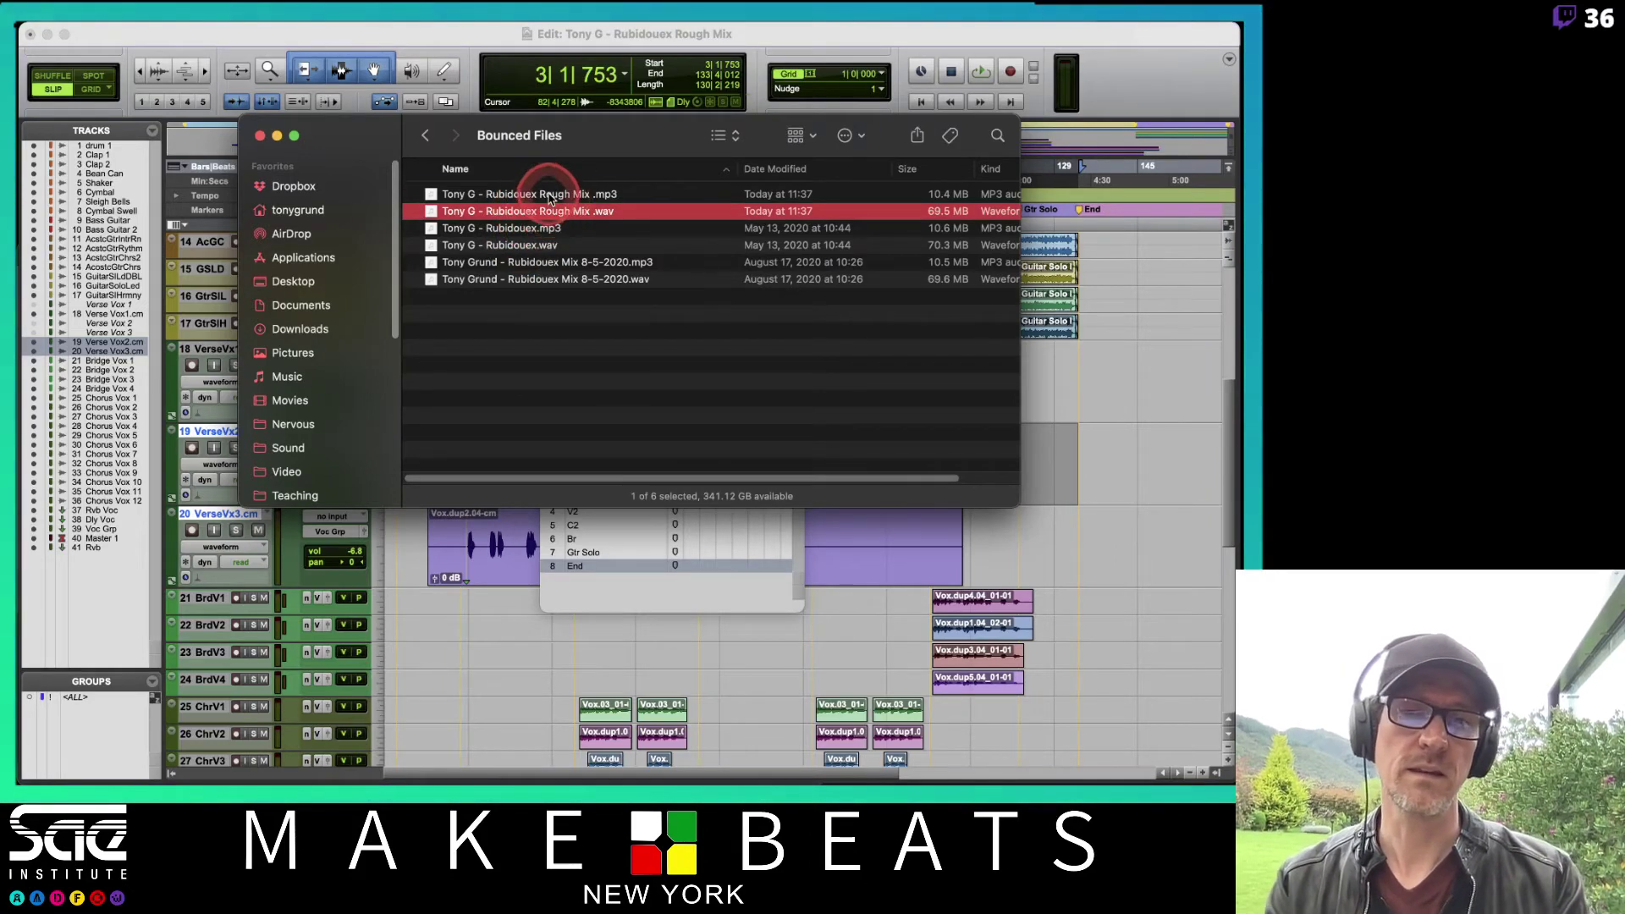
click(549, 196)
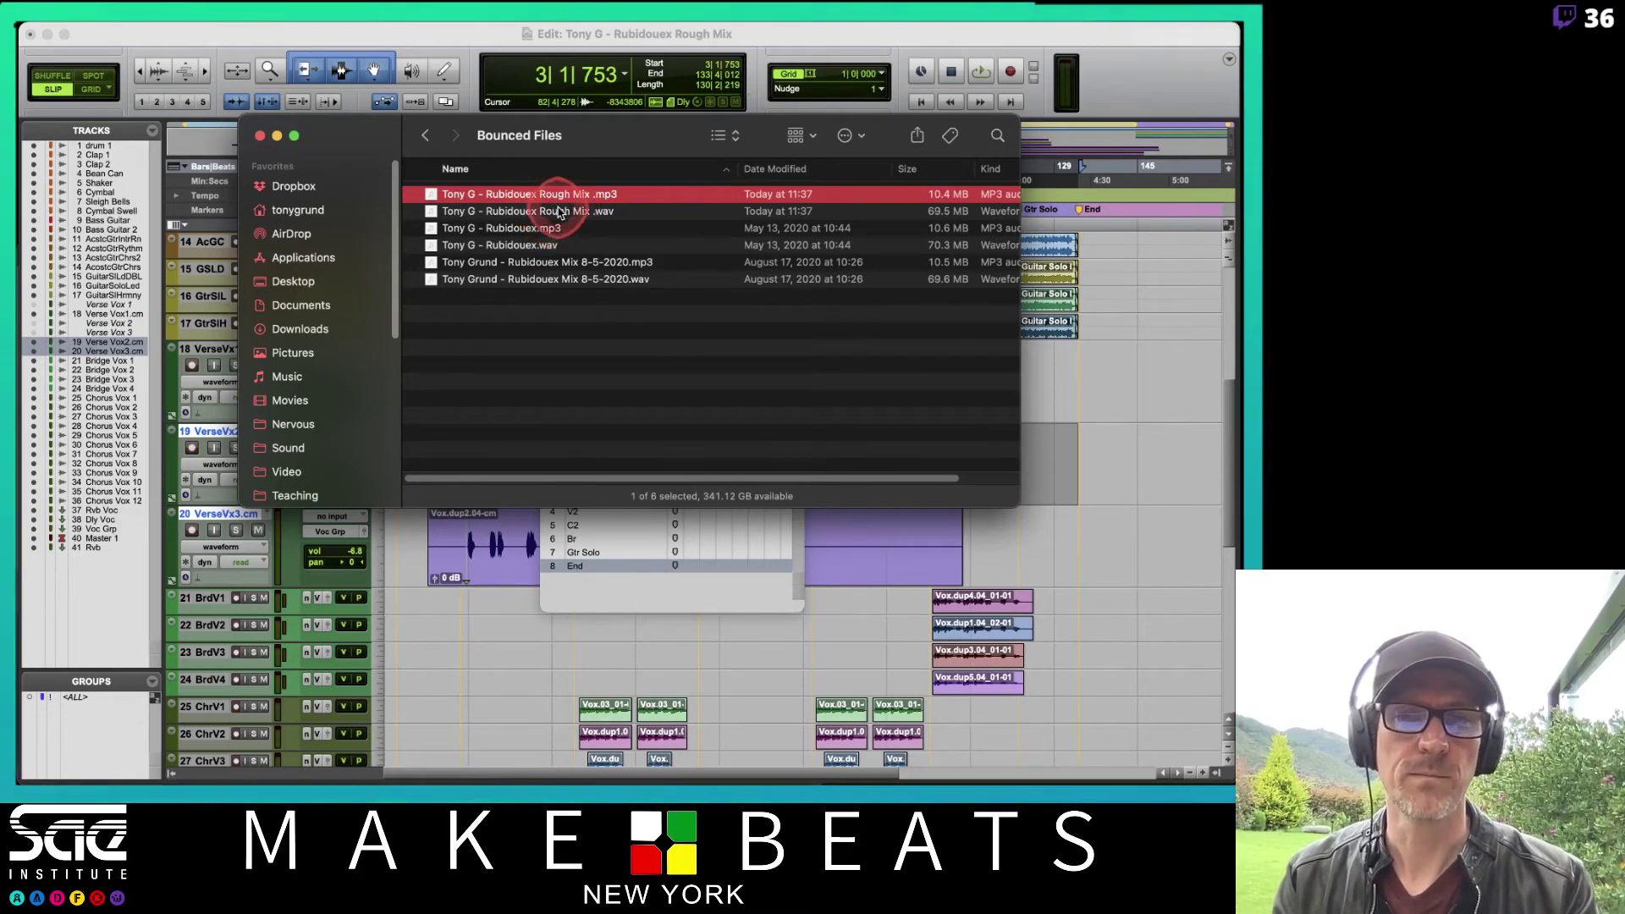
click(559, 211)
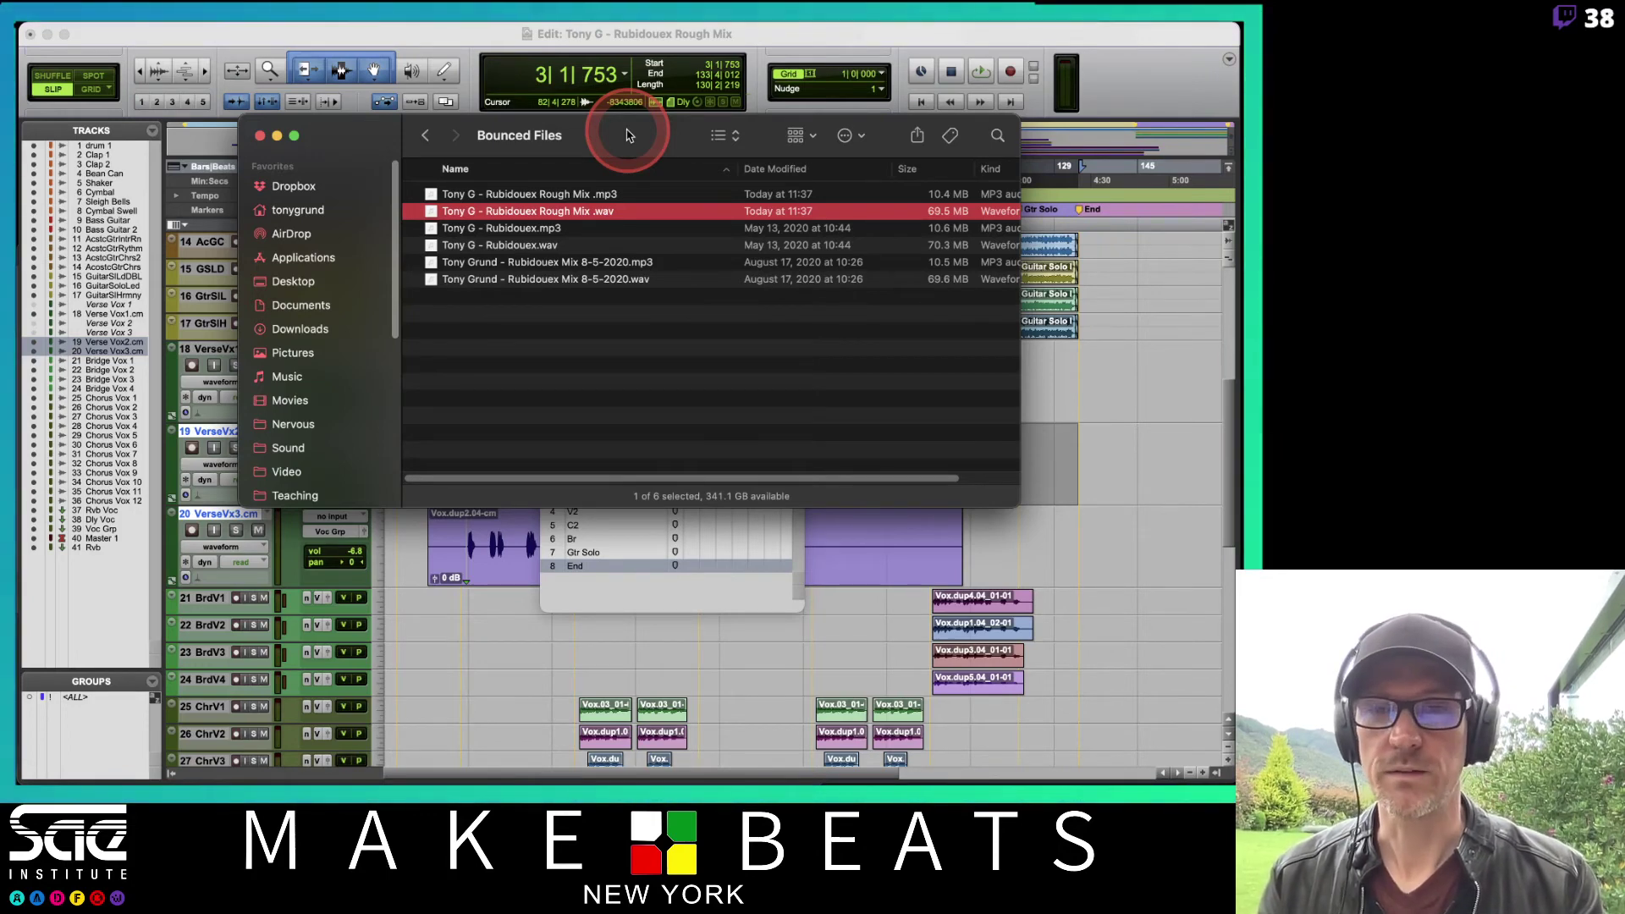
Step: Switch to the Bounce-Freeze-Commit PDF notes and review the Markers, Bounce and iTunes MP3 Encoding pages
click(438, 44)
key(super+Tab)
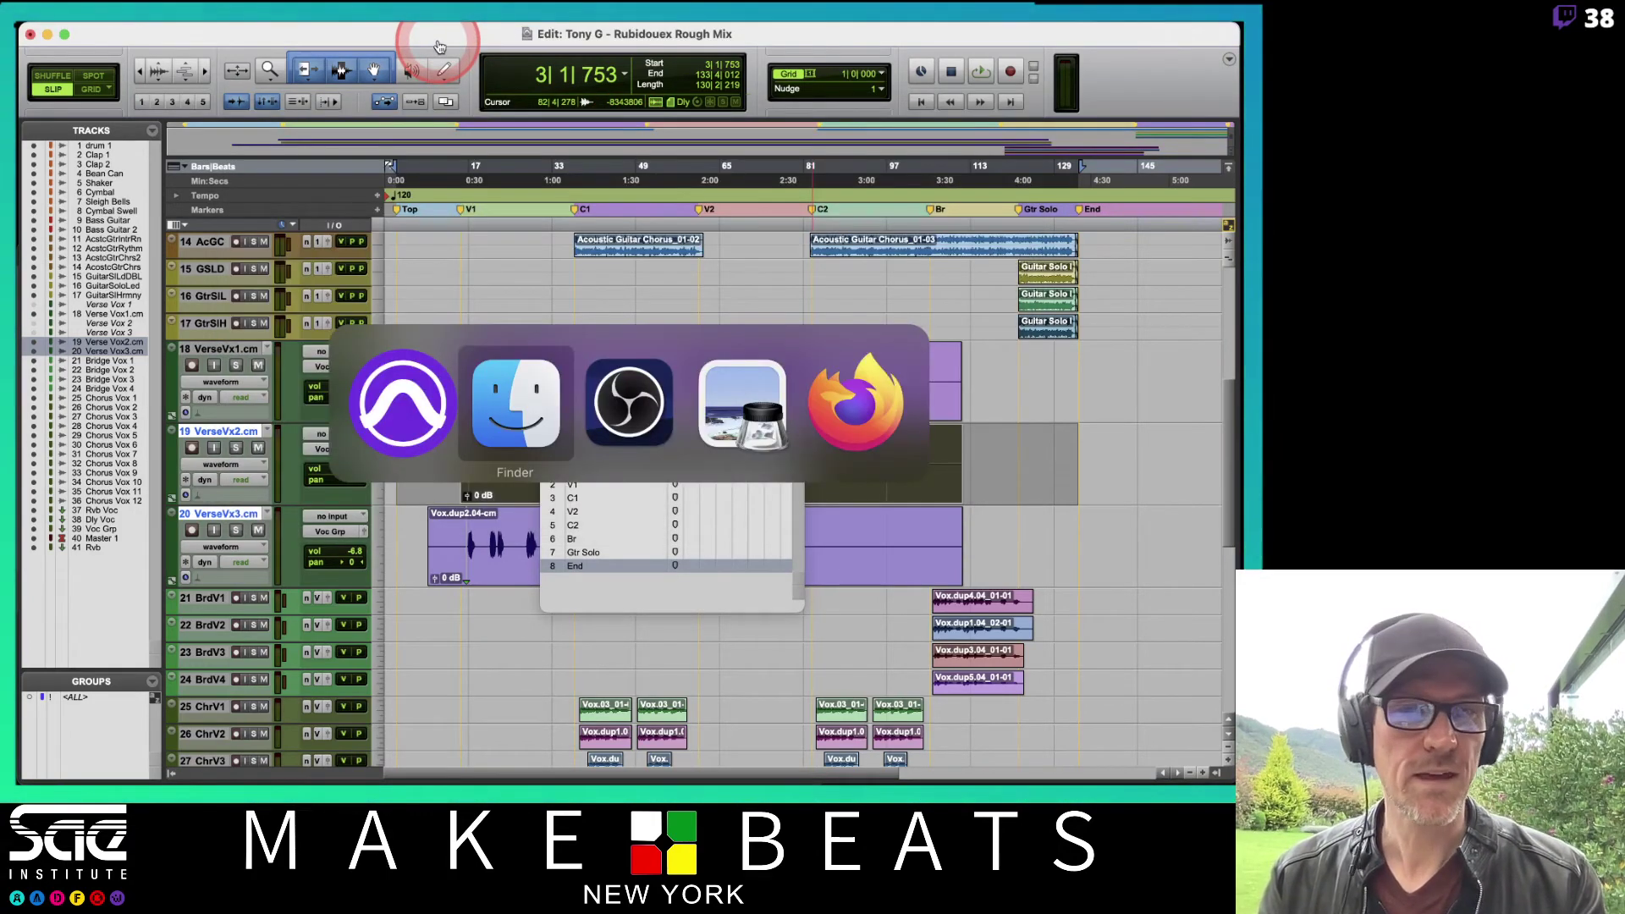
key(super+Tab)
key(super+Tab)
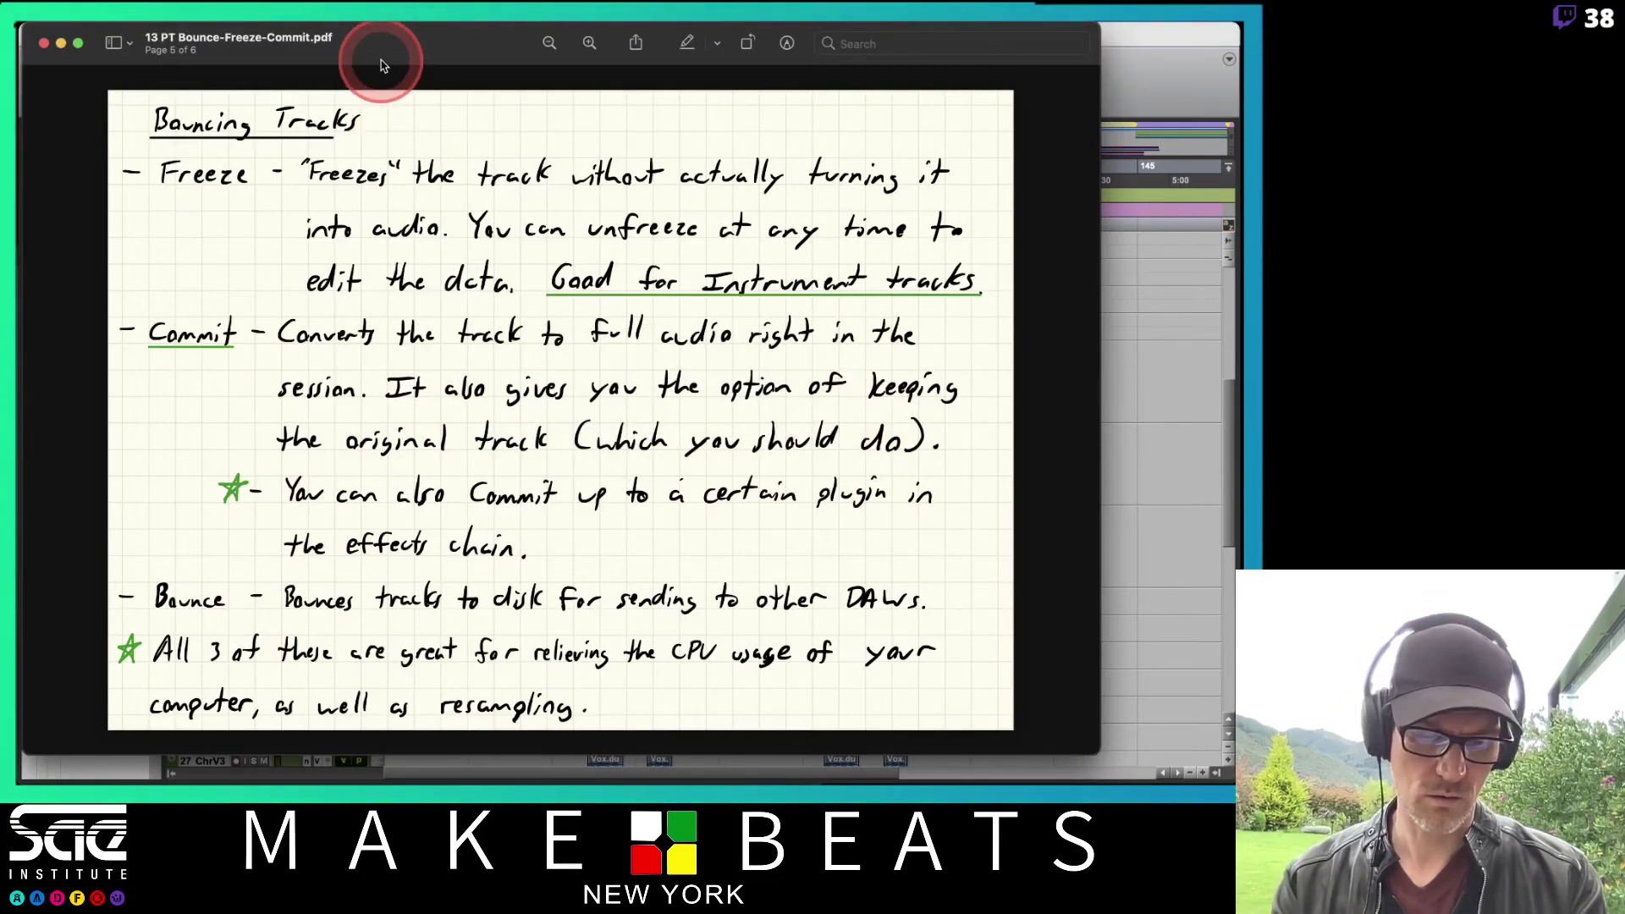
key(Up)
key(Up)
key(Up)
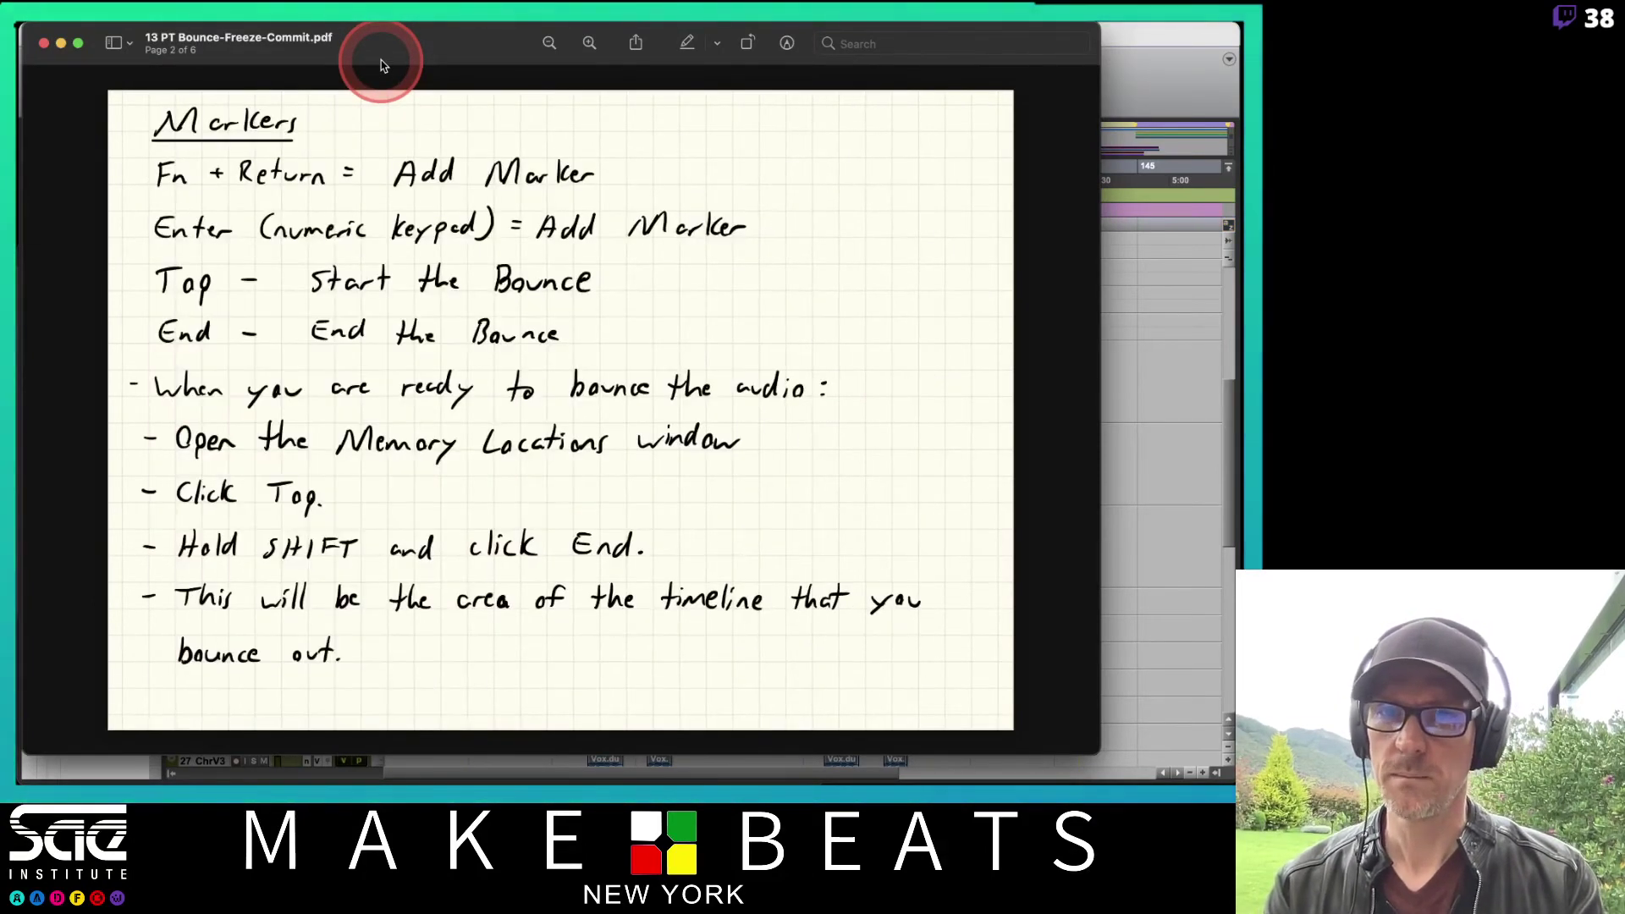
key(Down)
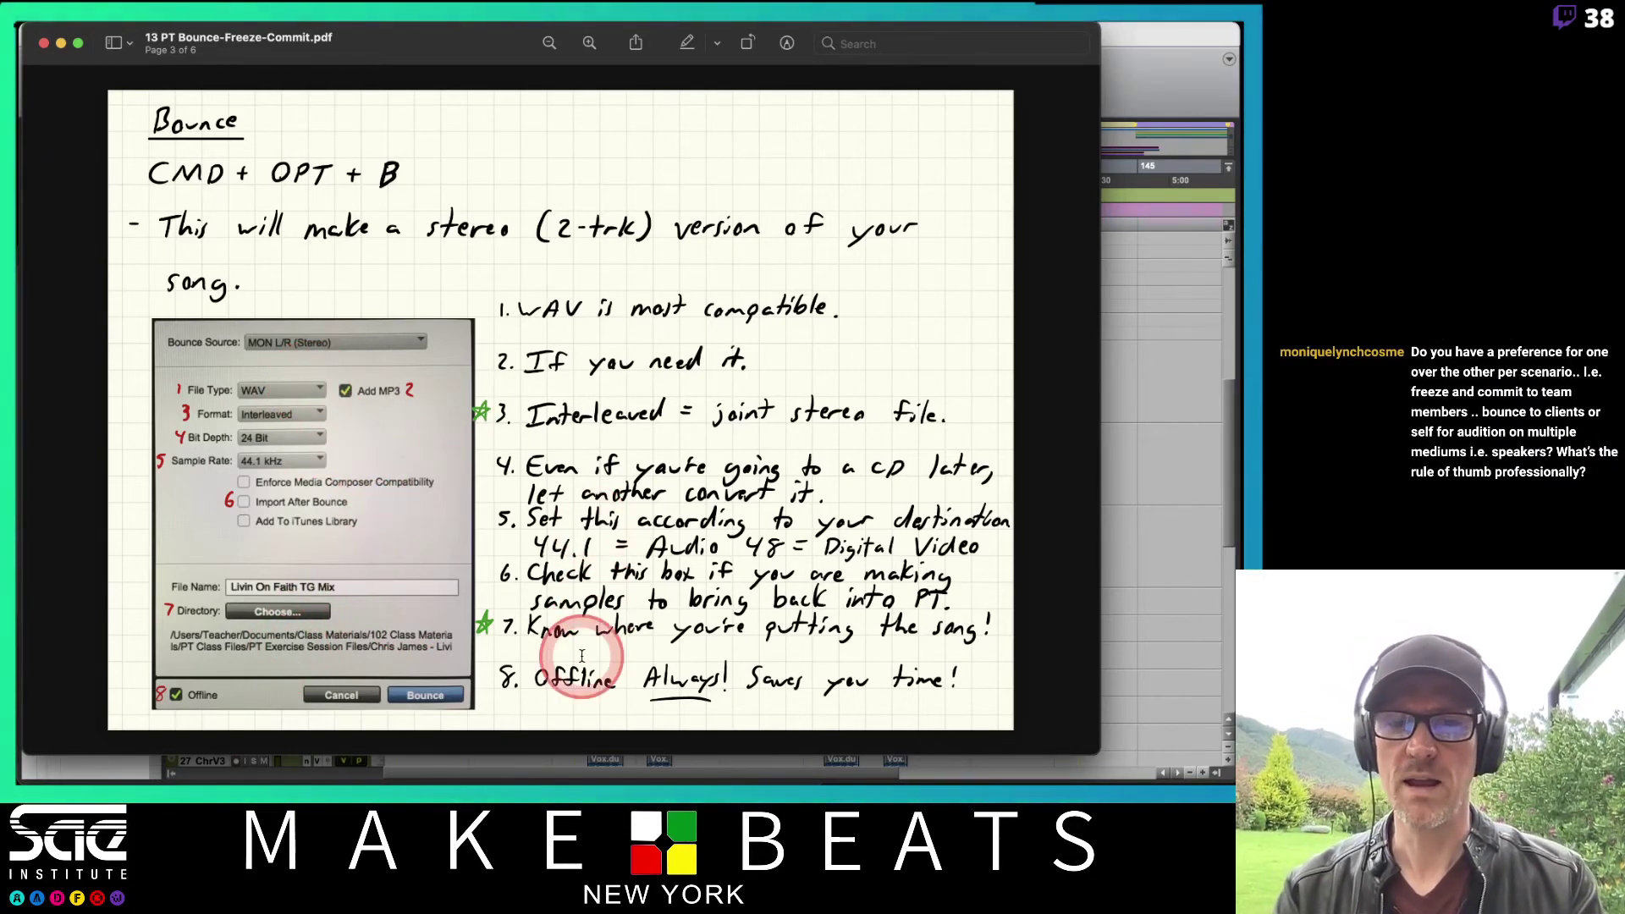
key(Down)
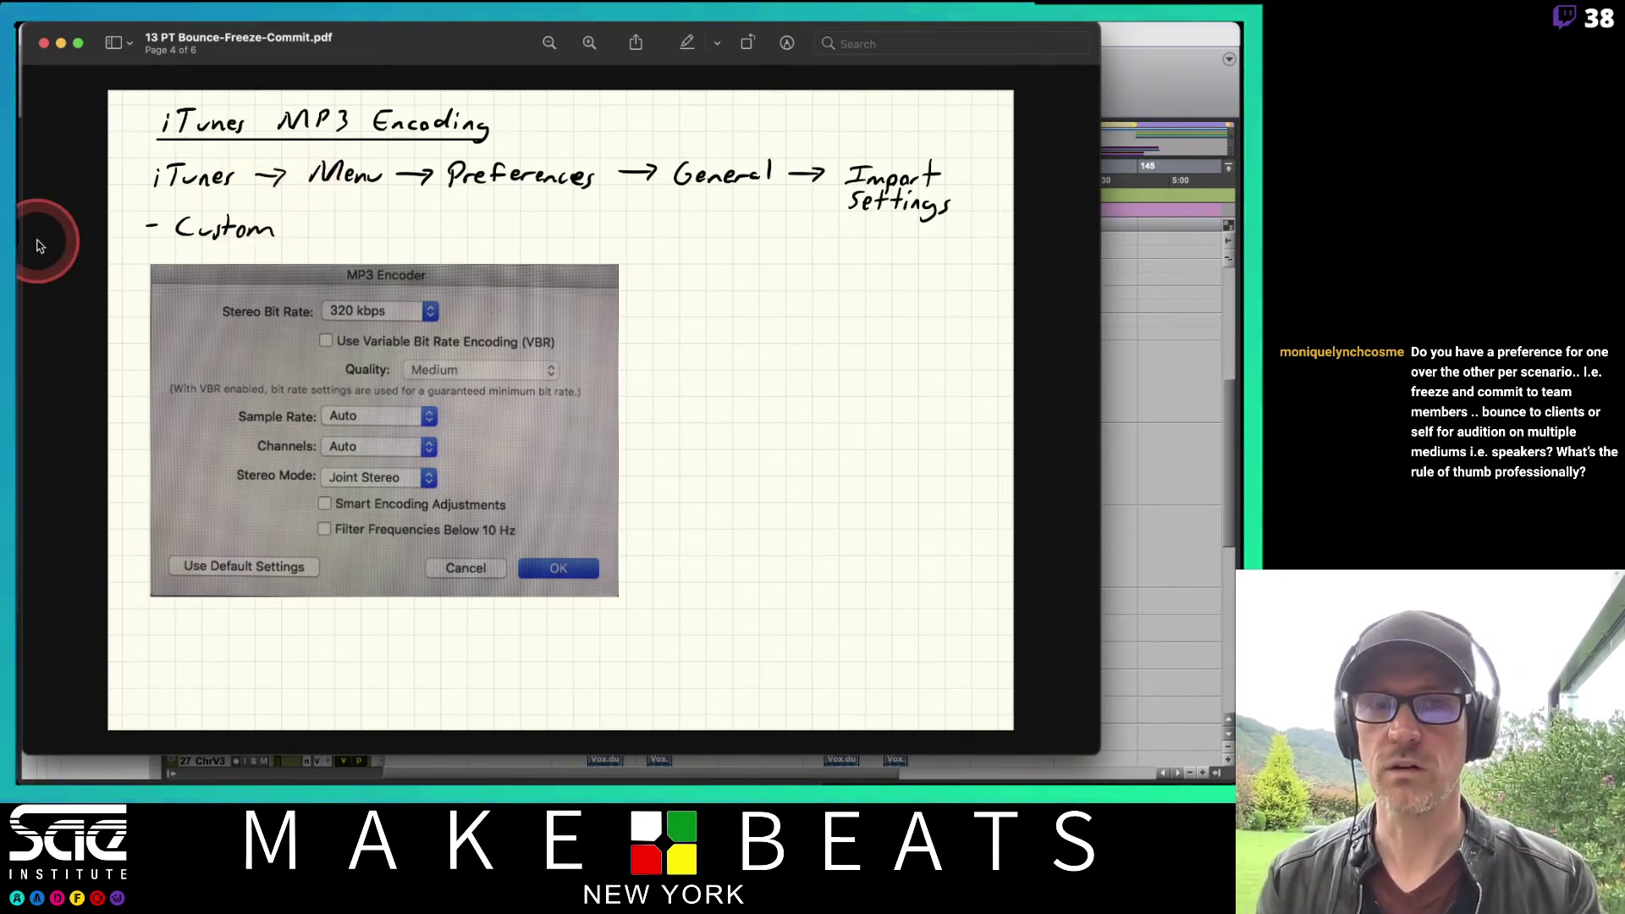
Step: Launch the Music app and open its preferences
mouse_move(17, 209)
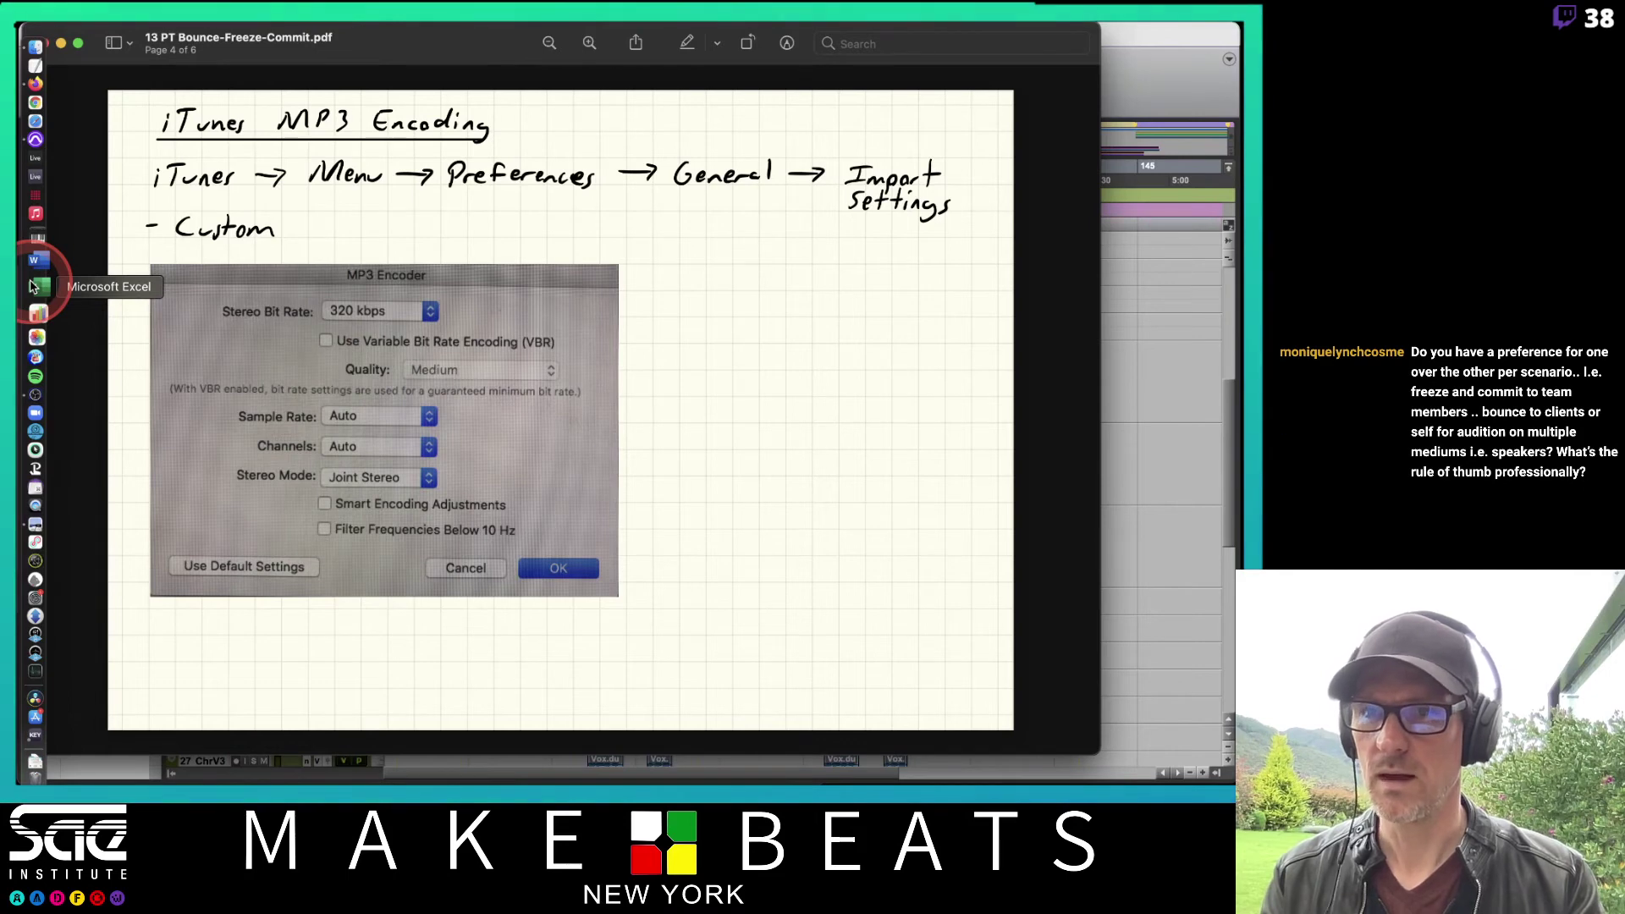
click(33, 231)
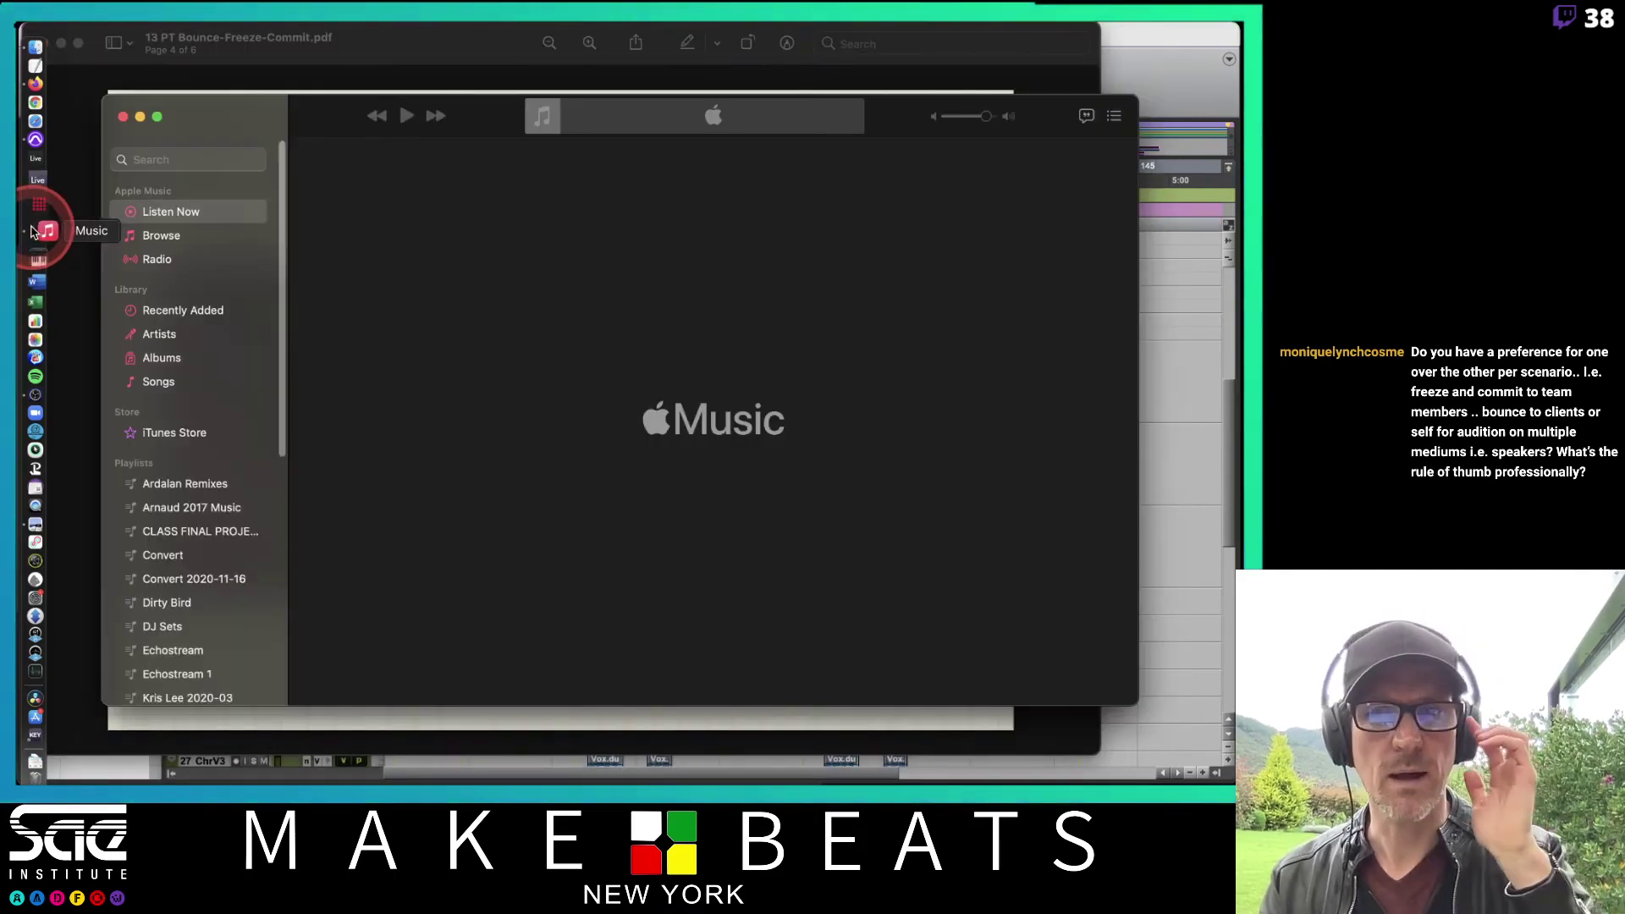
drag(257, 118, 226, 94)
mouse_move(108, 27)
click(40, 30)
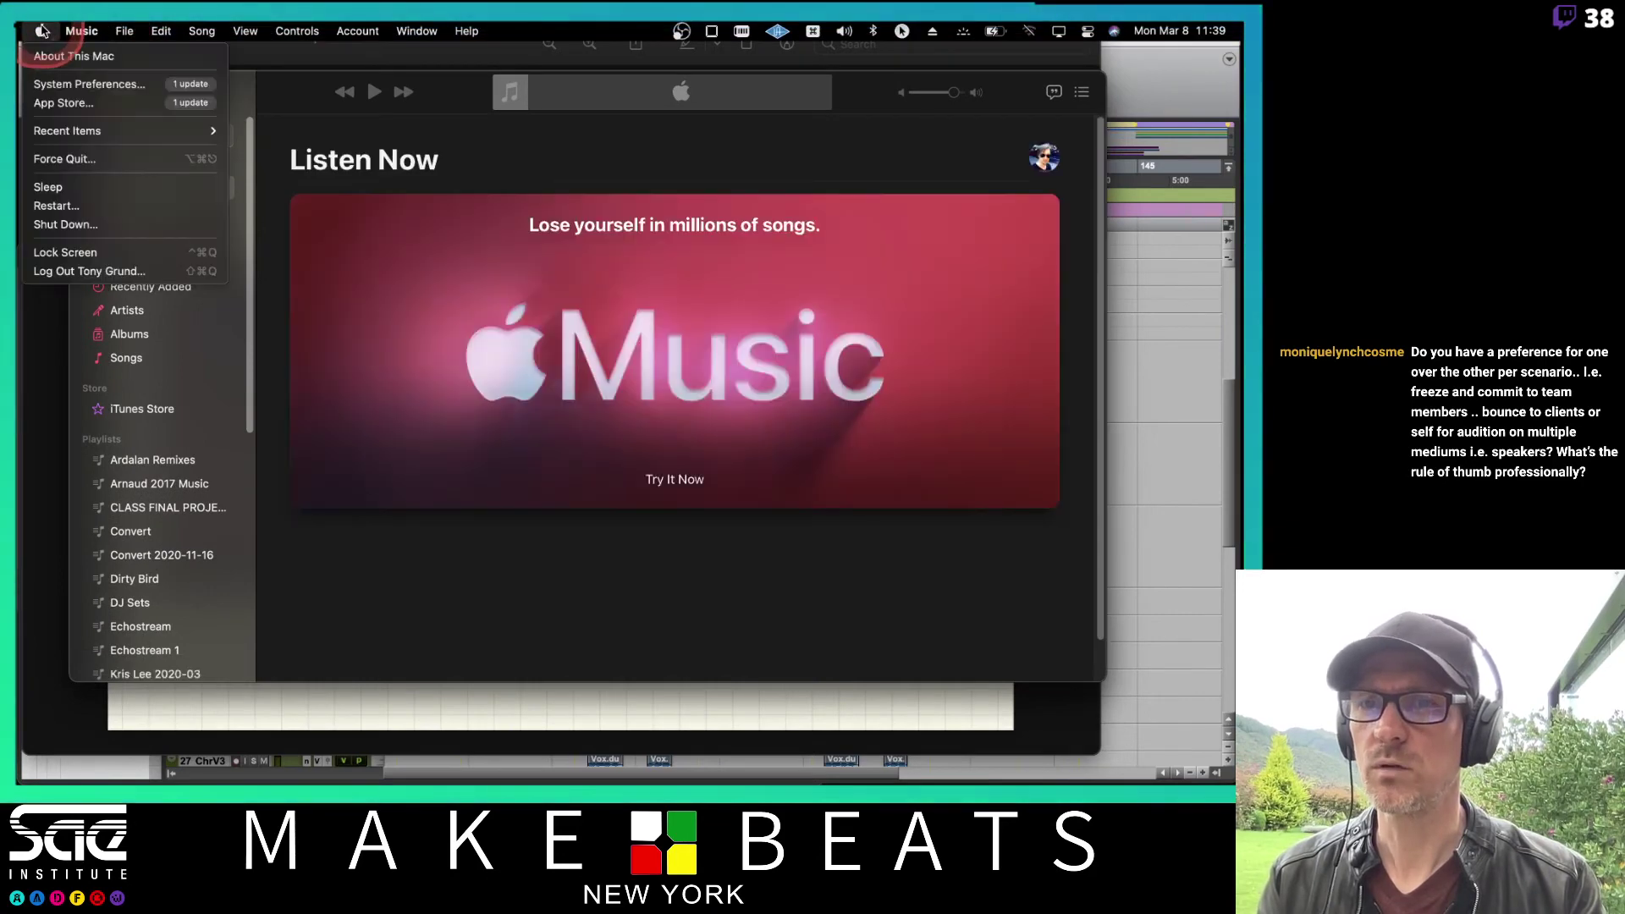
mouse_move(81, 30)
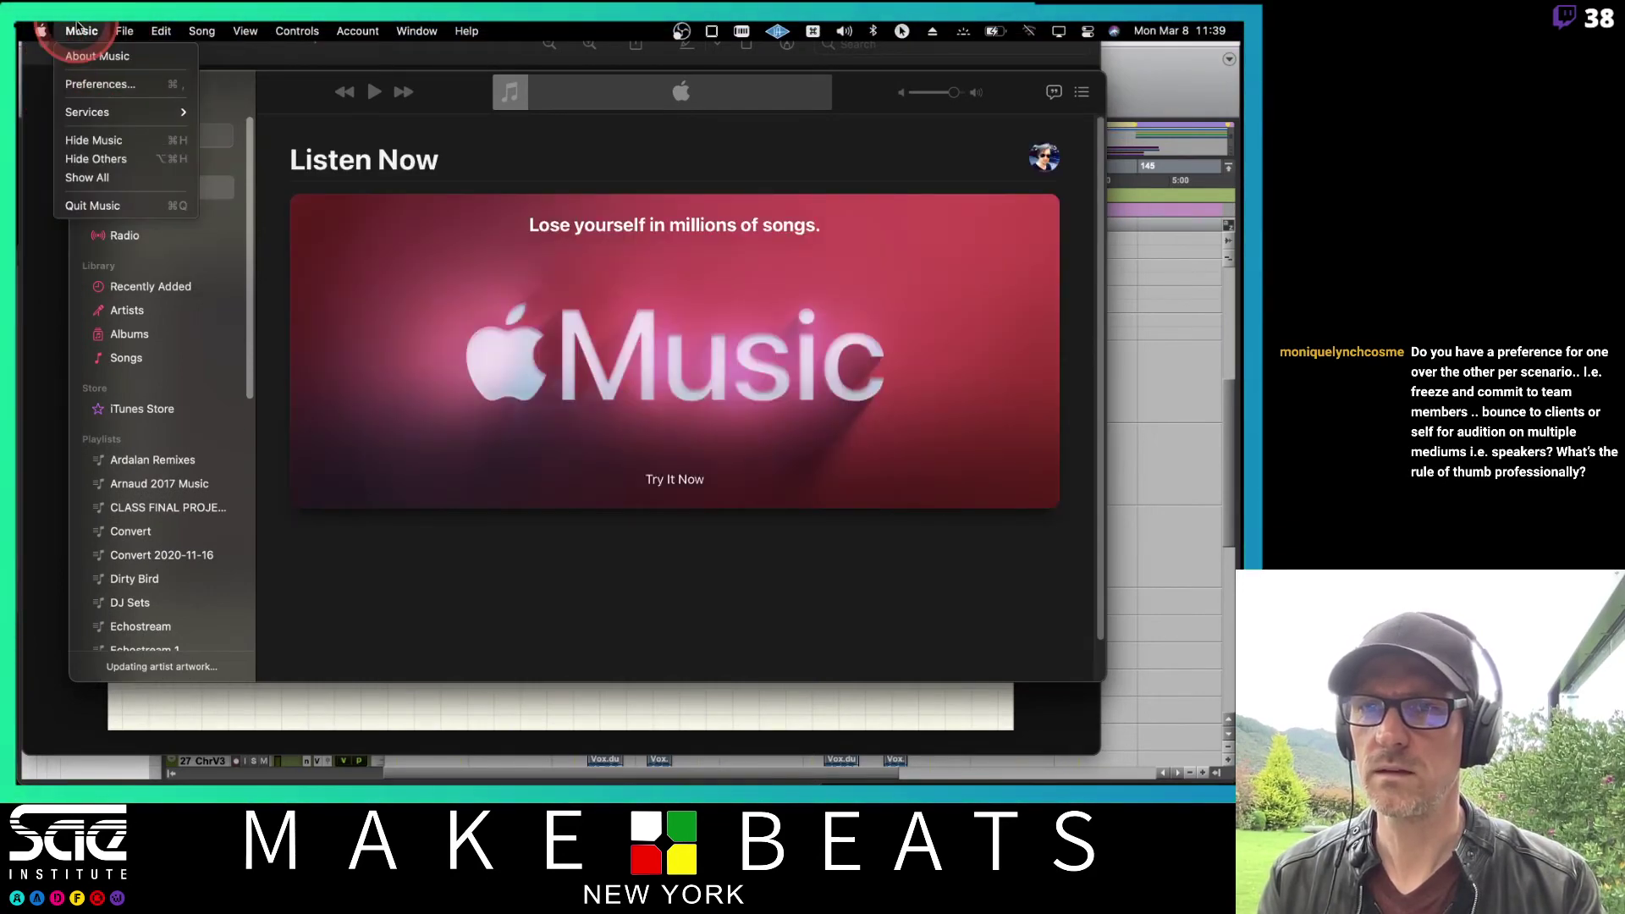
click(93, 85)
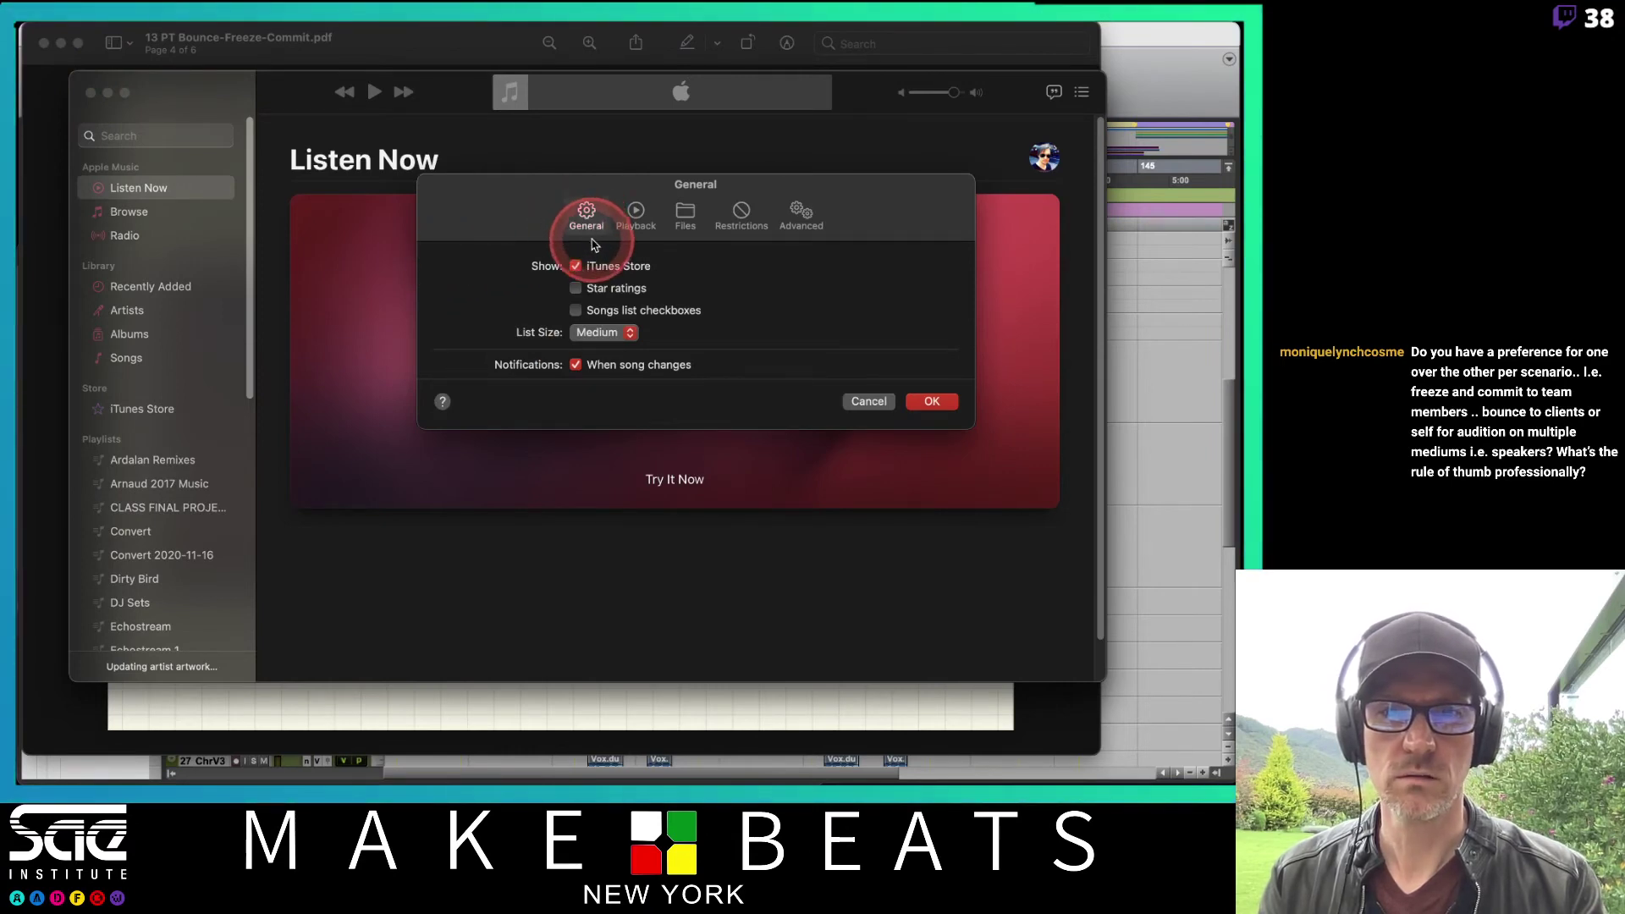
Step: Show the Files preferences in Music and open the Import Settings
click(683, 216)
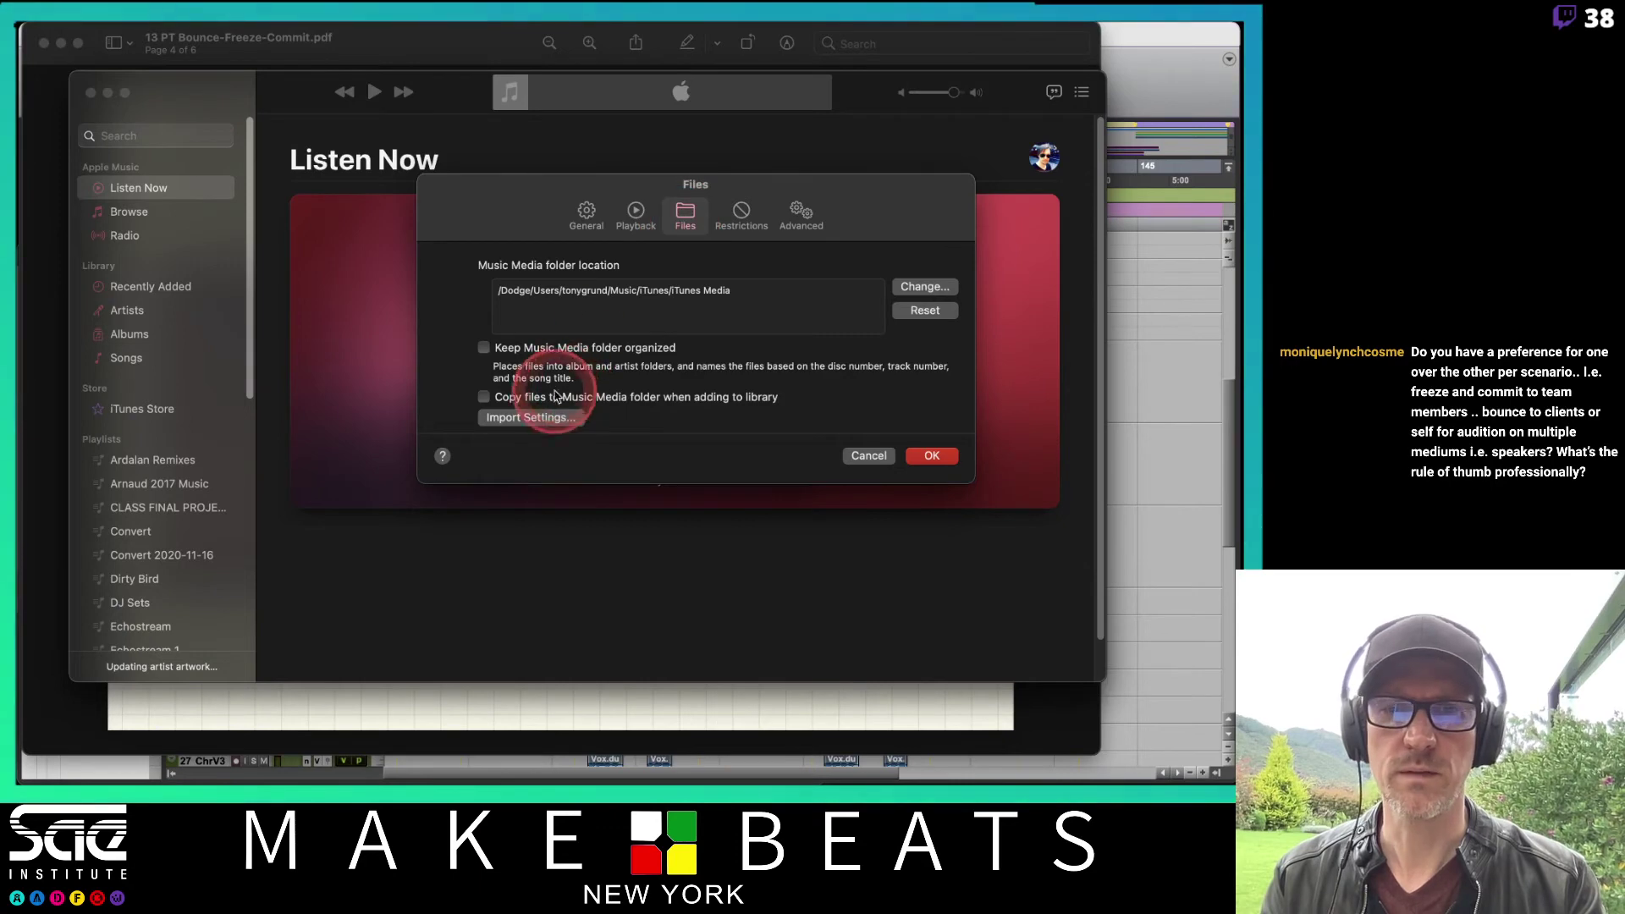
drag(635, 191, 543, 407)
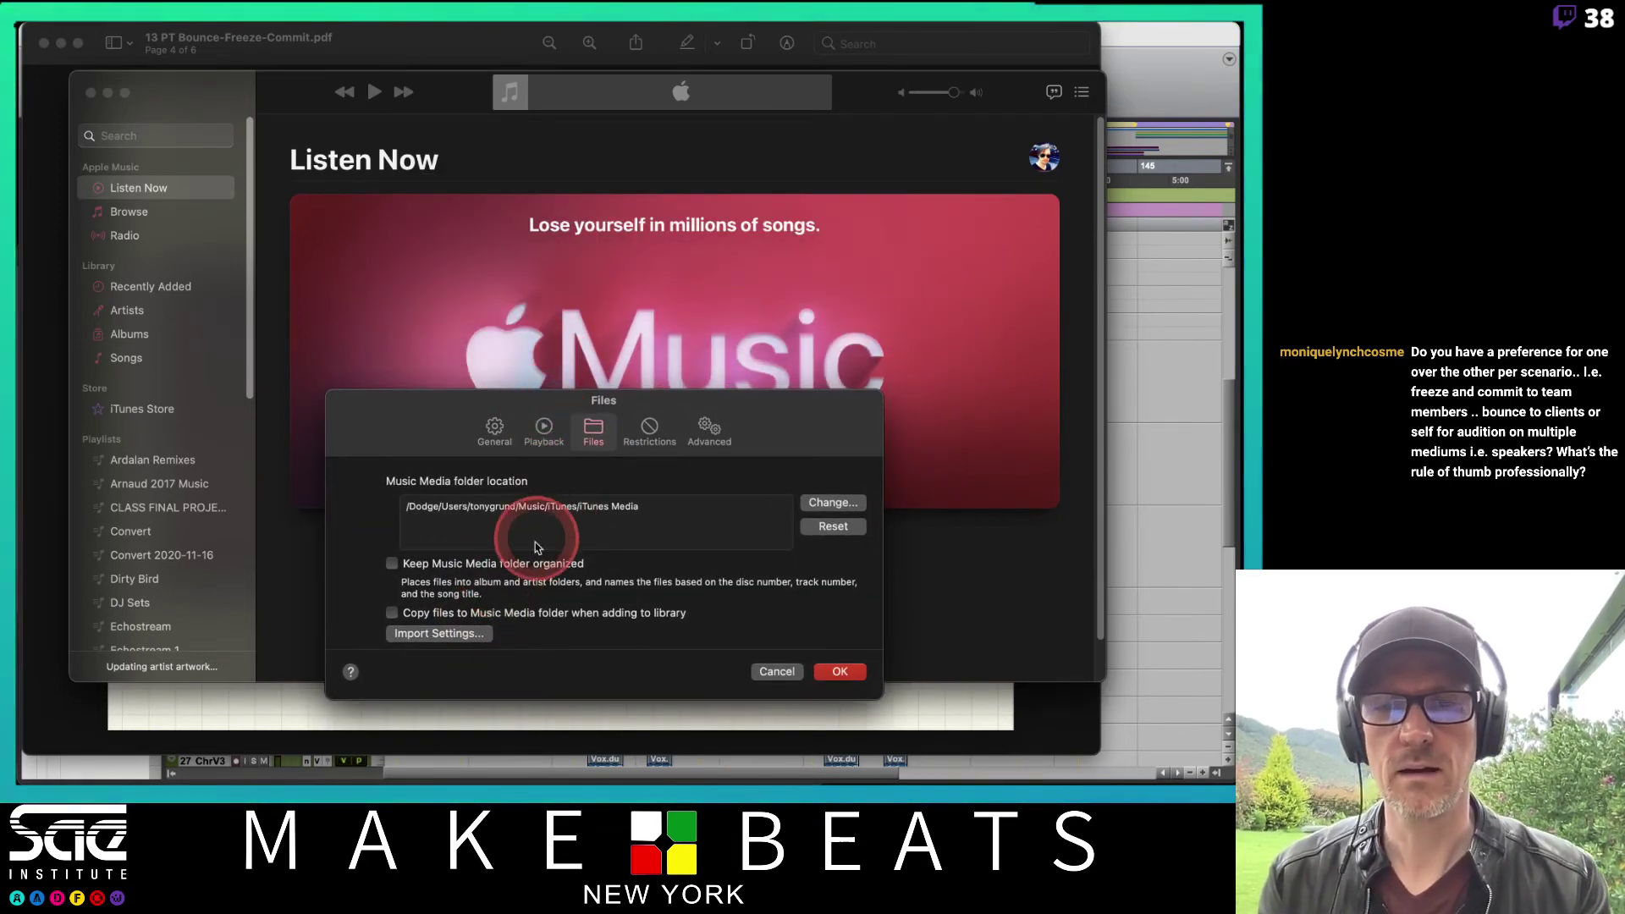
drag(514, 409, 519, 176)
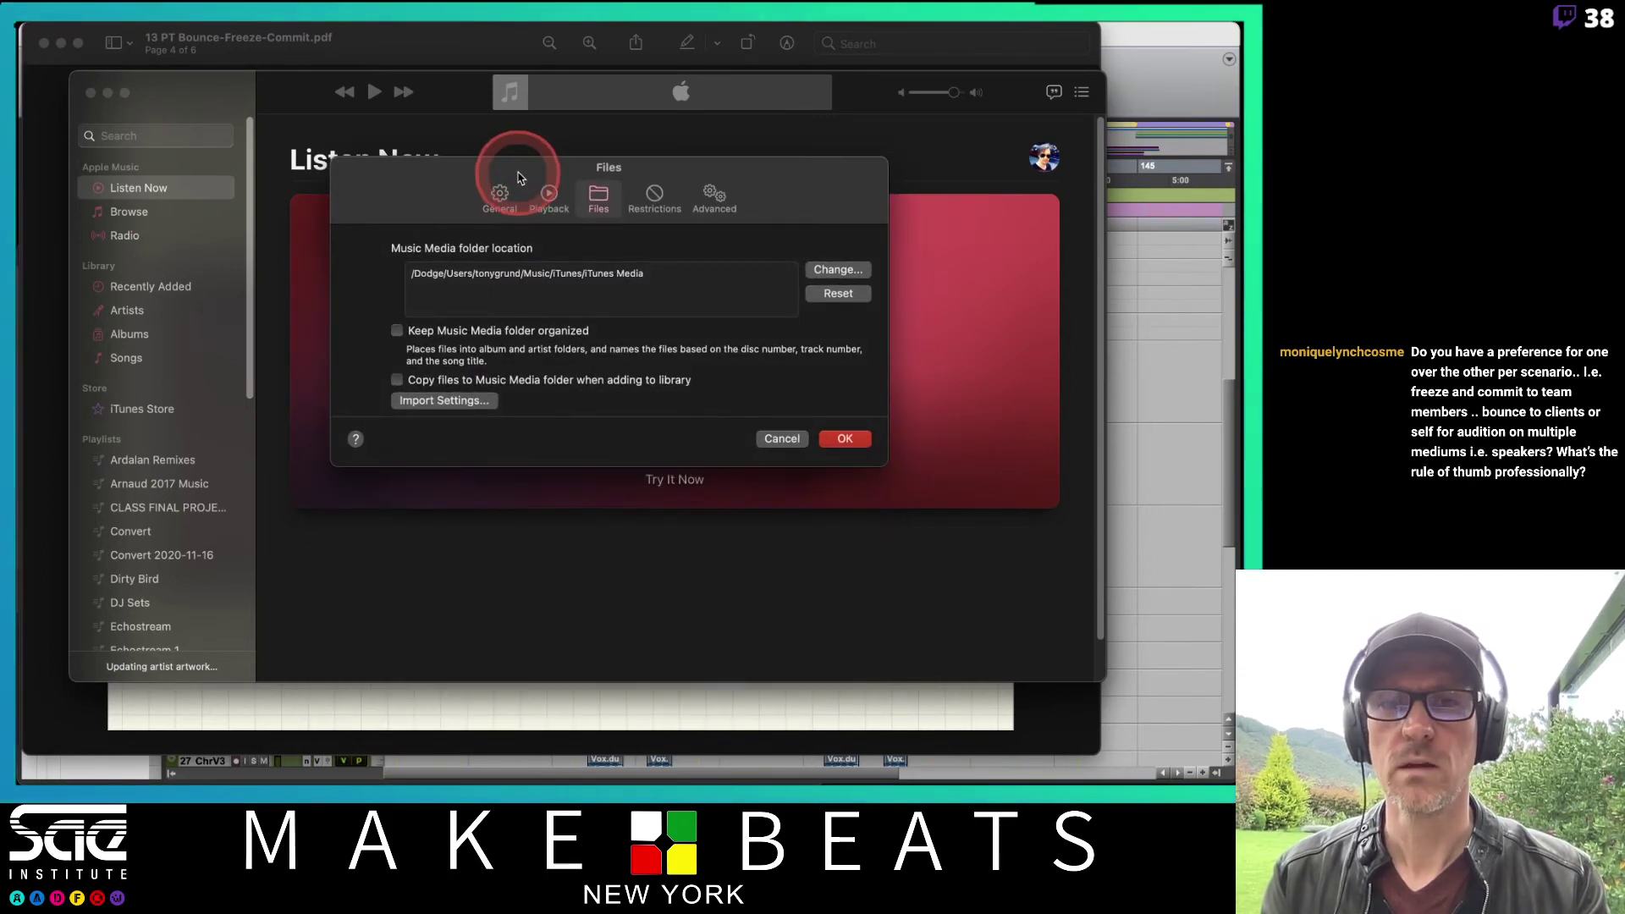
click(463, 400)
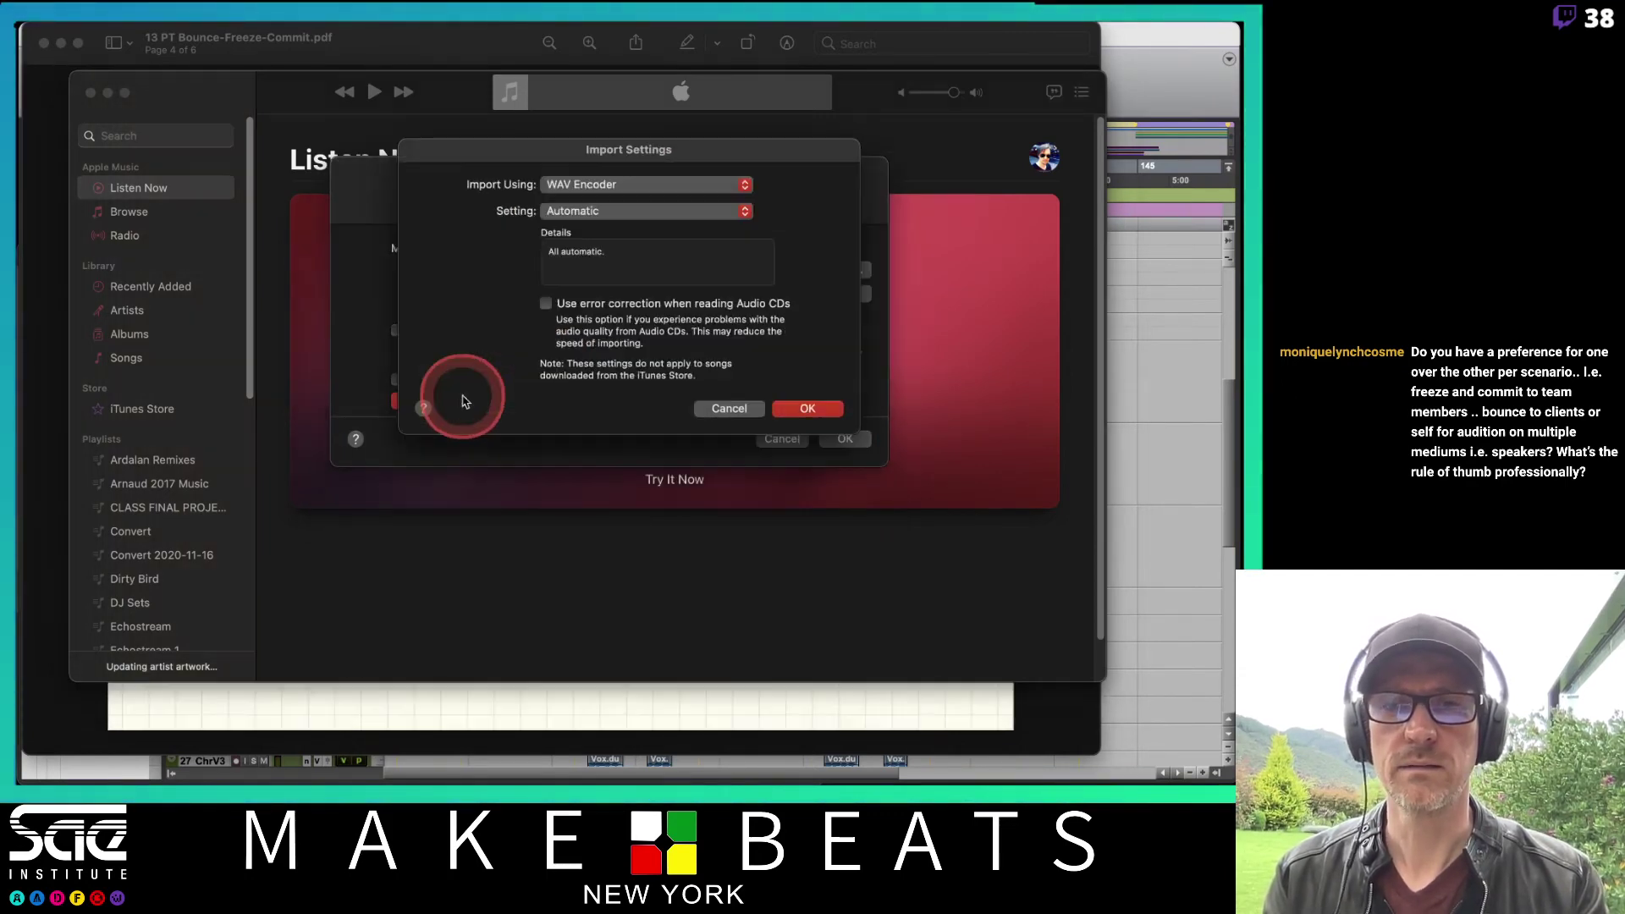
Step: Set importing to the MP3 Encoder with a custom setting and a 320 kbps stereo bit rate
click(660, 185)
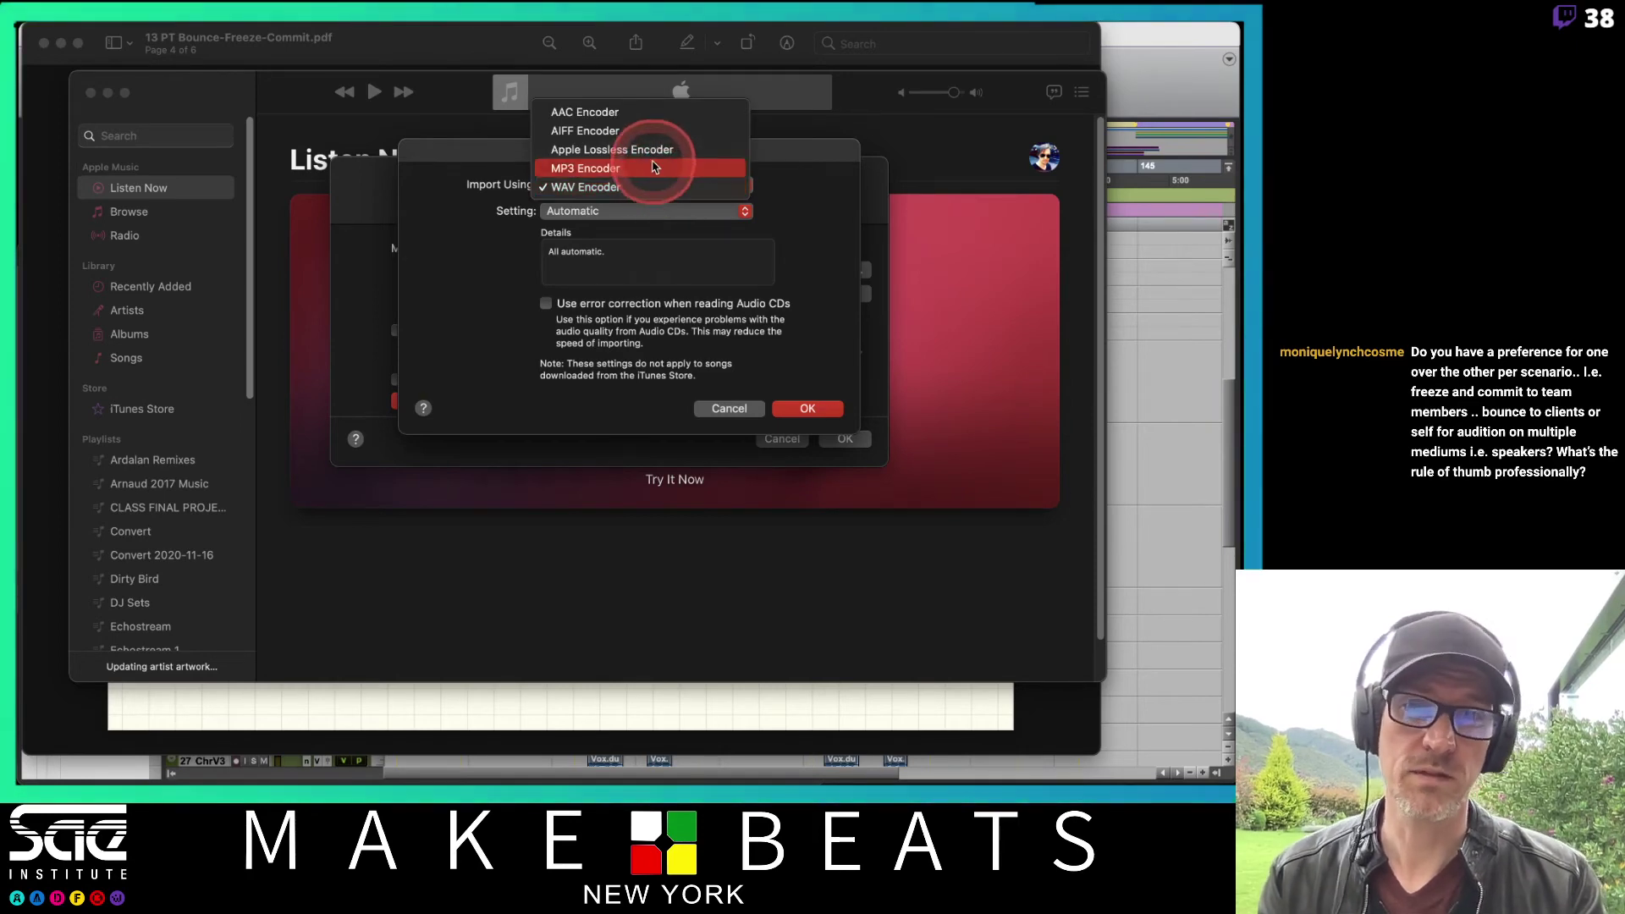
click(665, 168)
click(667, 214)
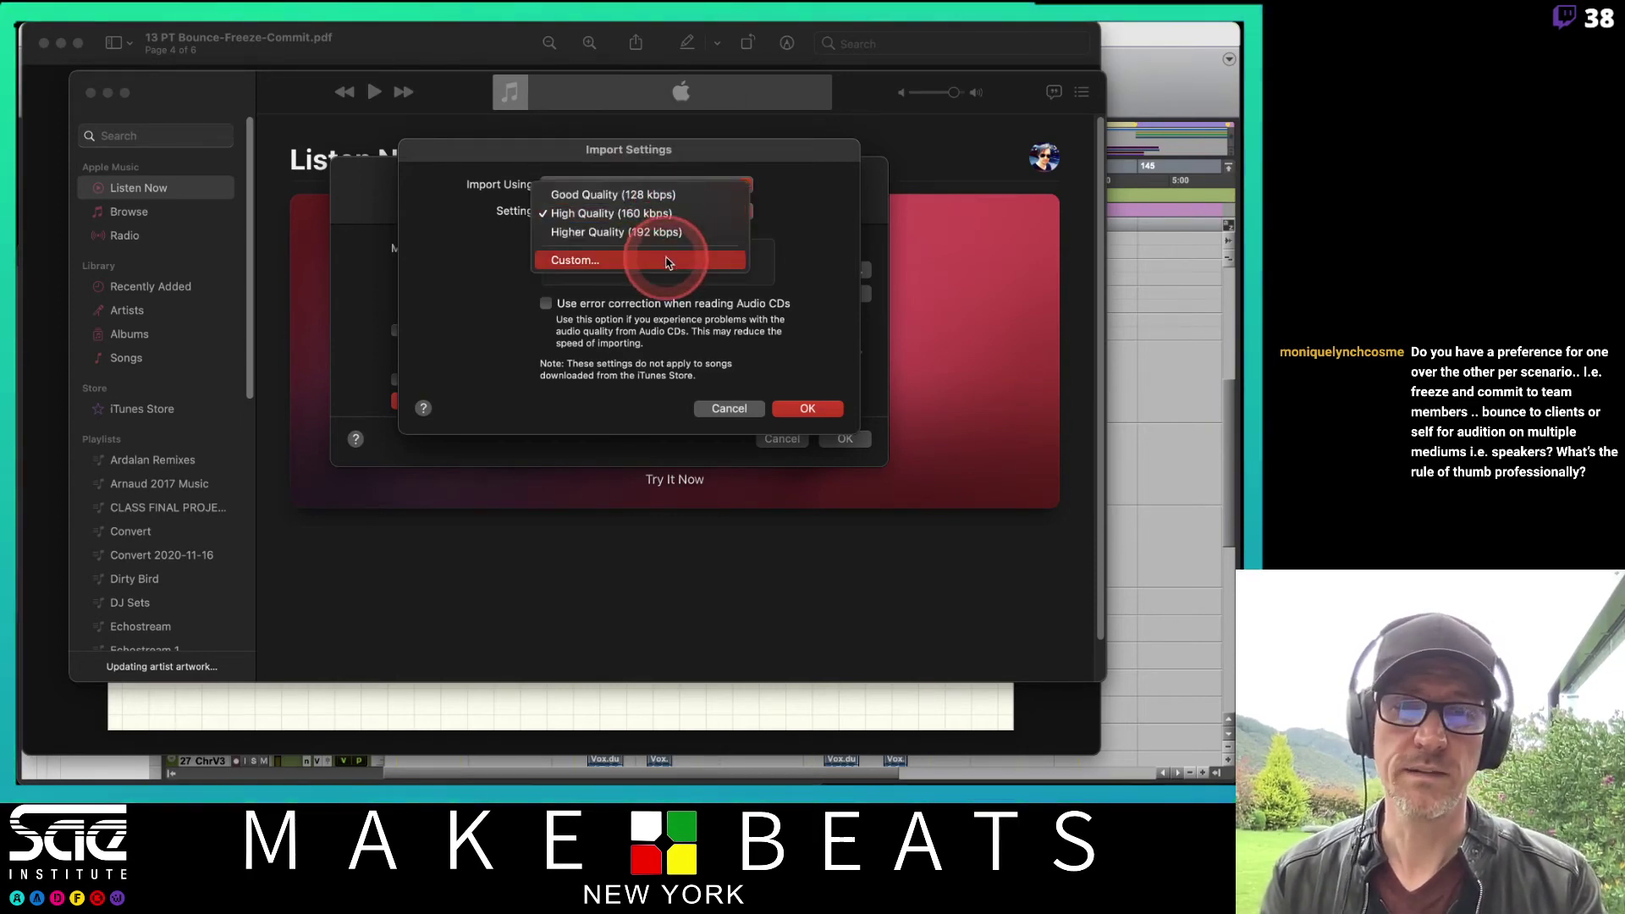
click(583, 260)
click(636, 195)
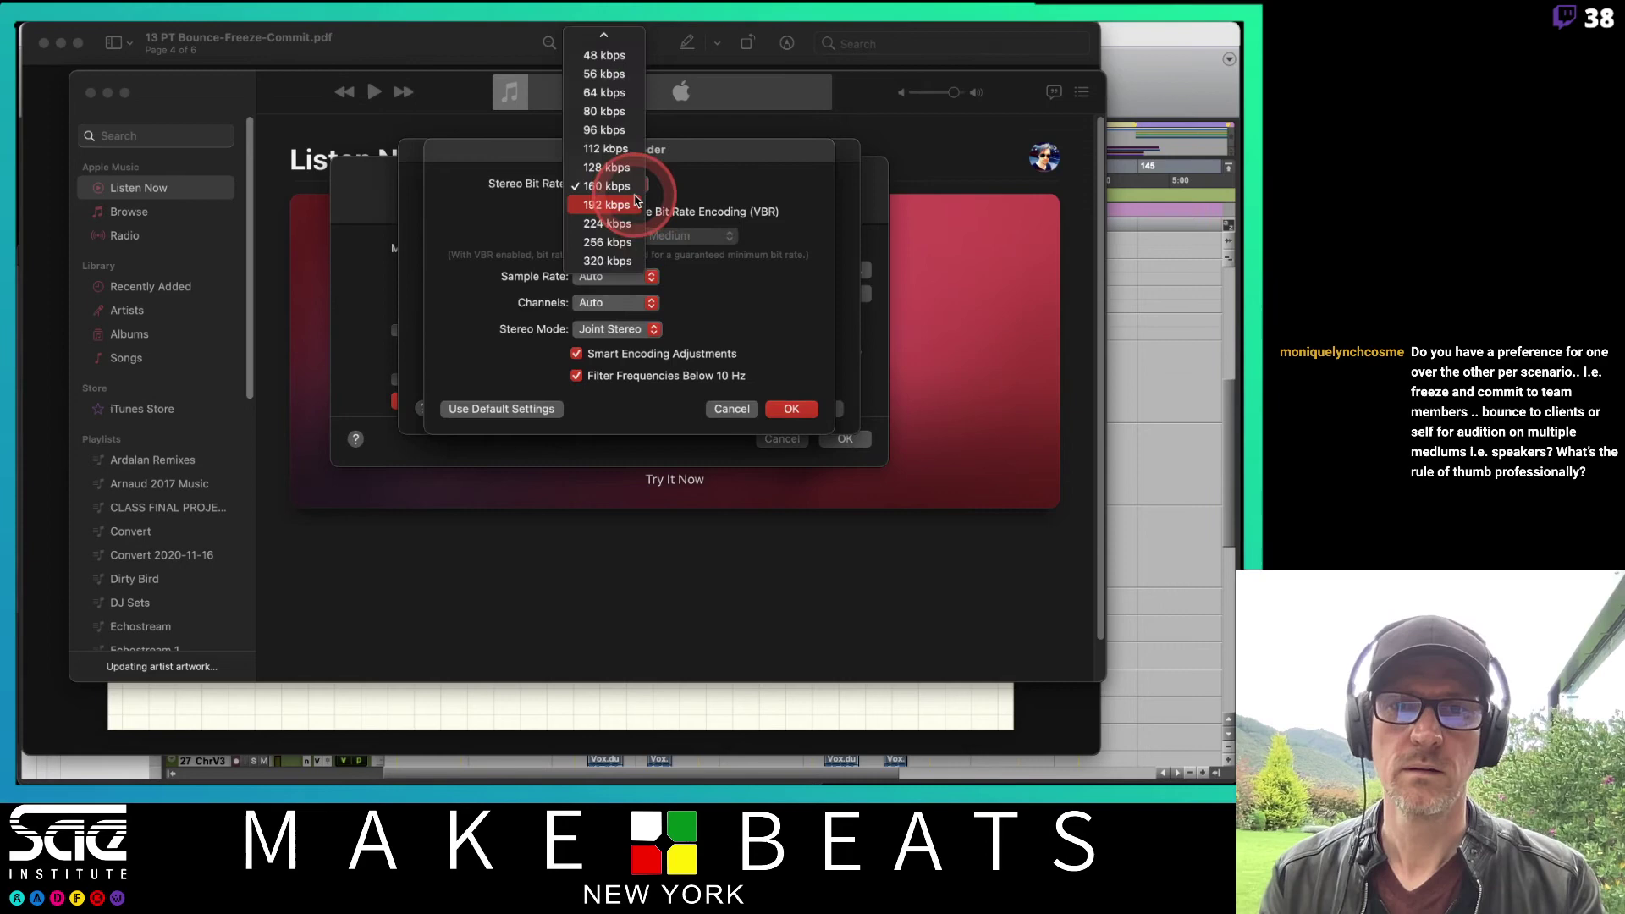
click(596, 262)
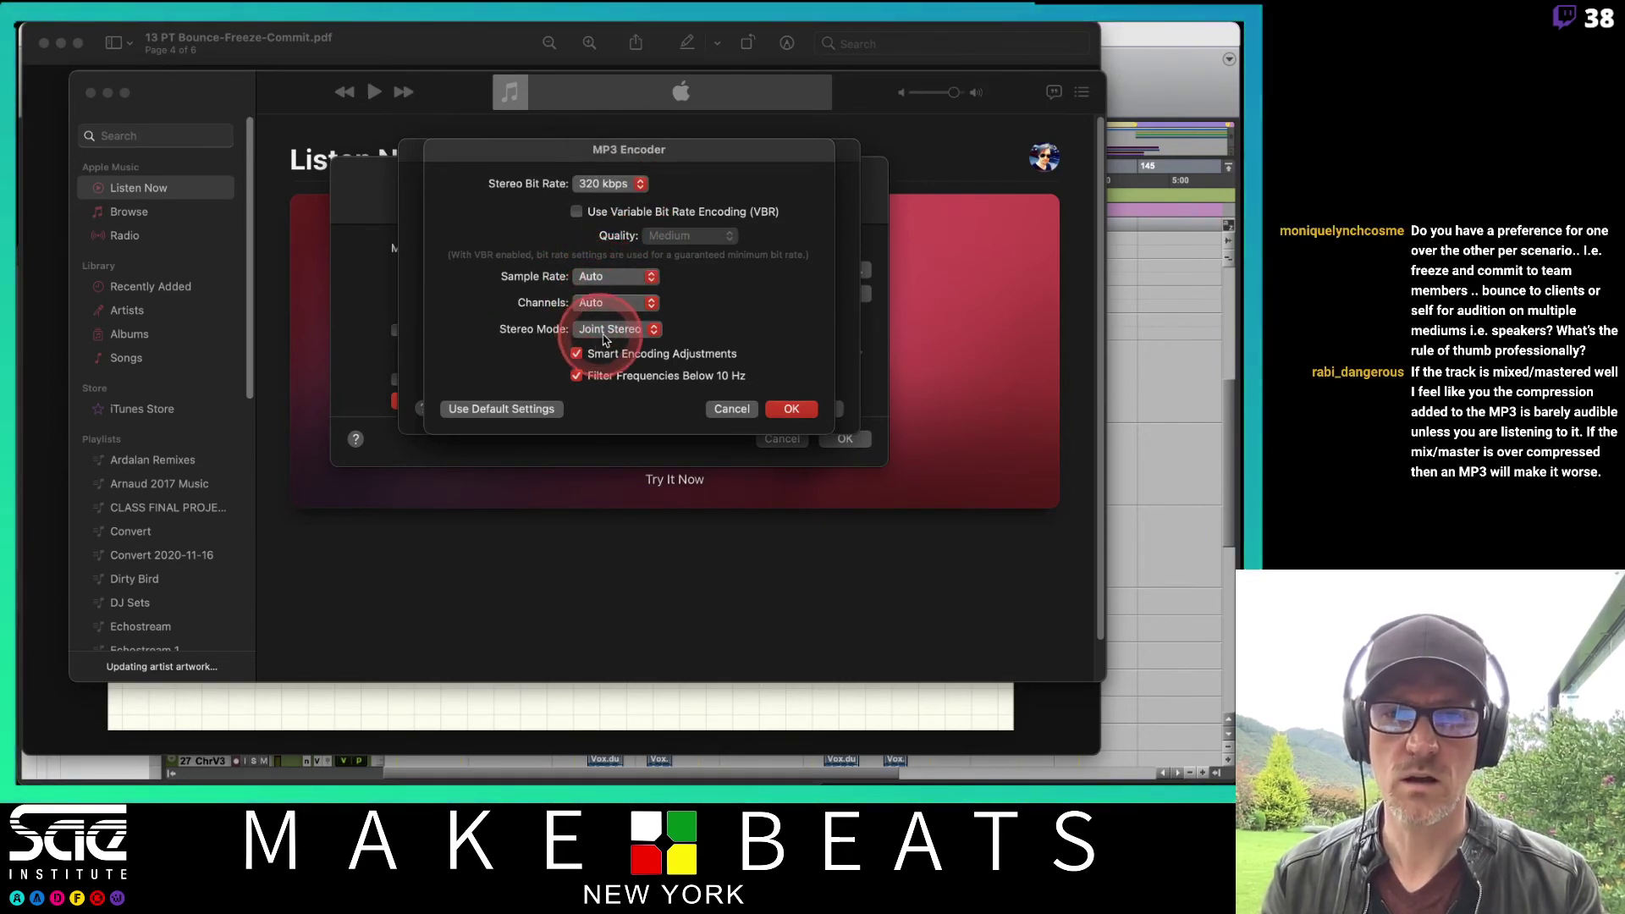
Step: Turn off Smart Encoding Adjustments and Filter Frequencies Below 10 Hz, and accept the encoder, import and preferences settings
click(577, 353)
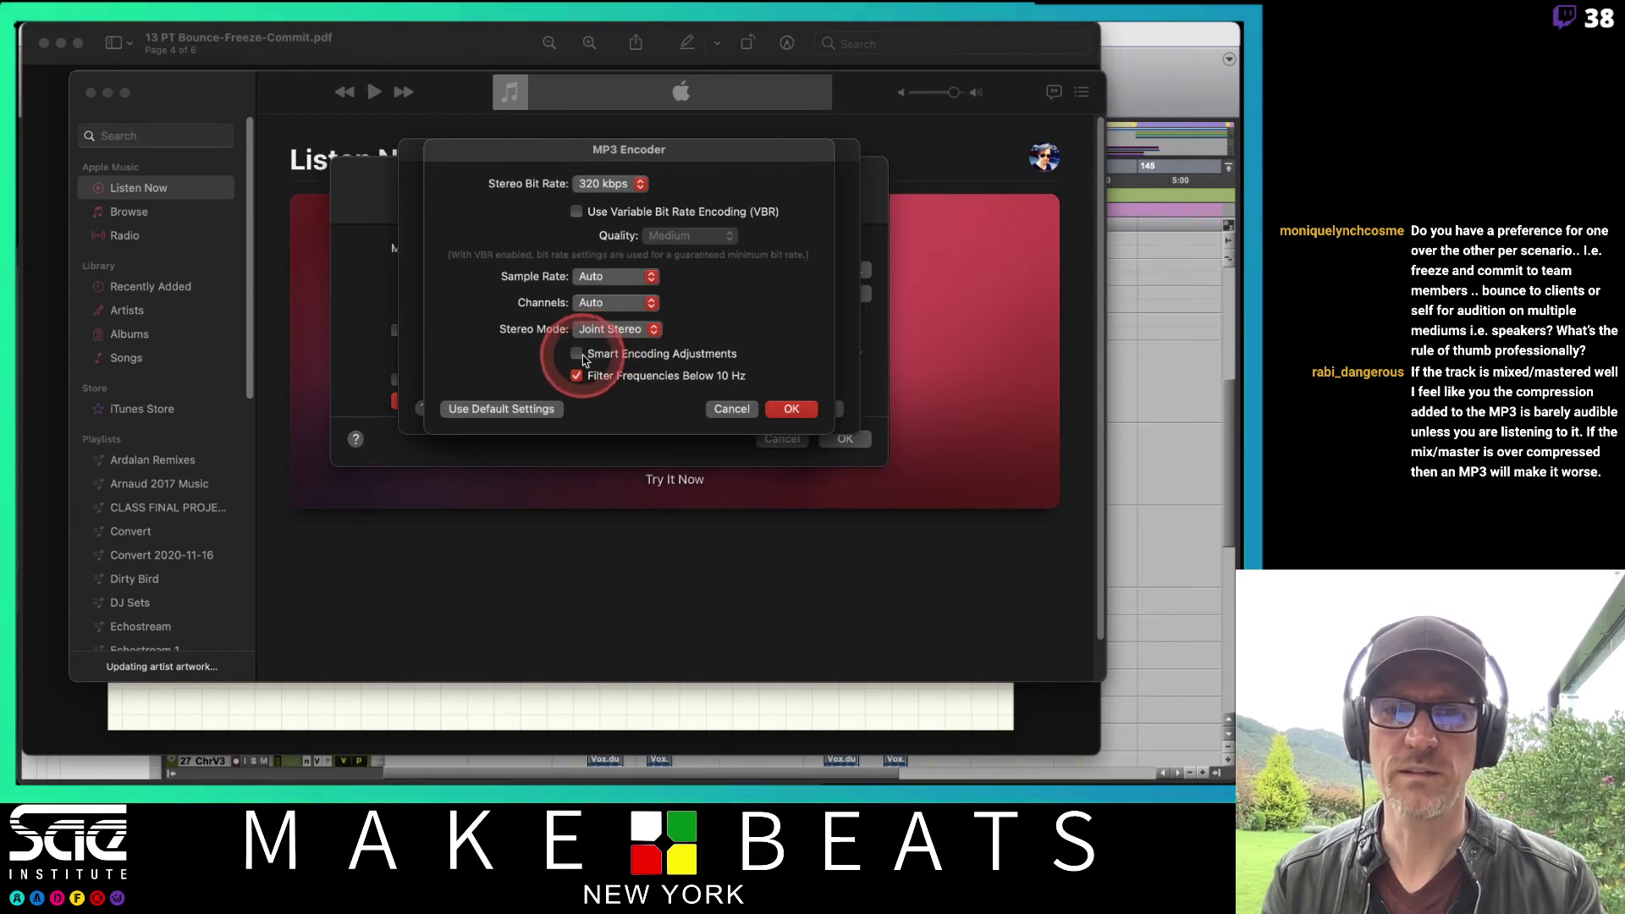
click(576, 376)
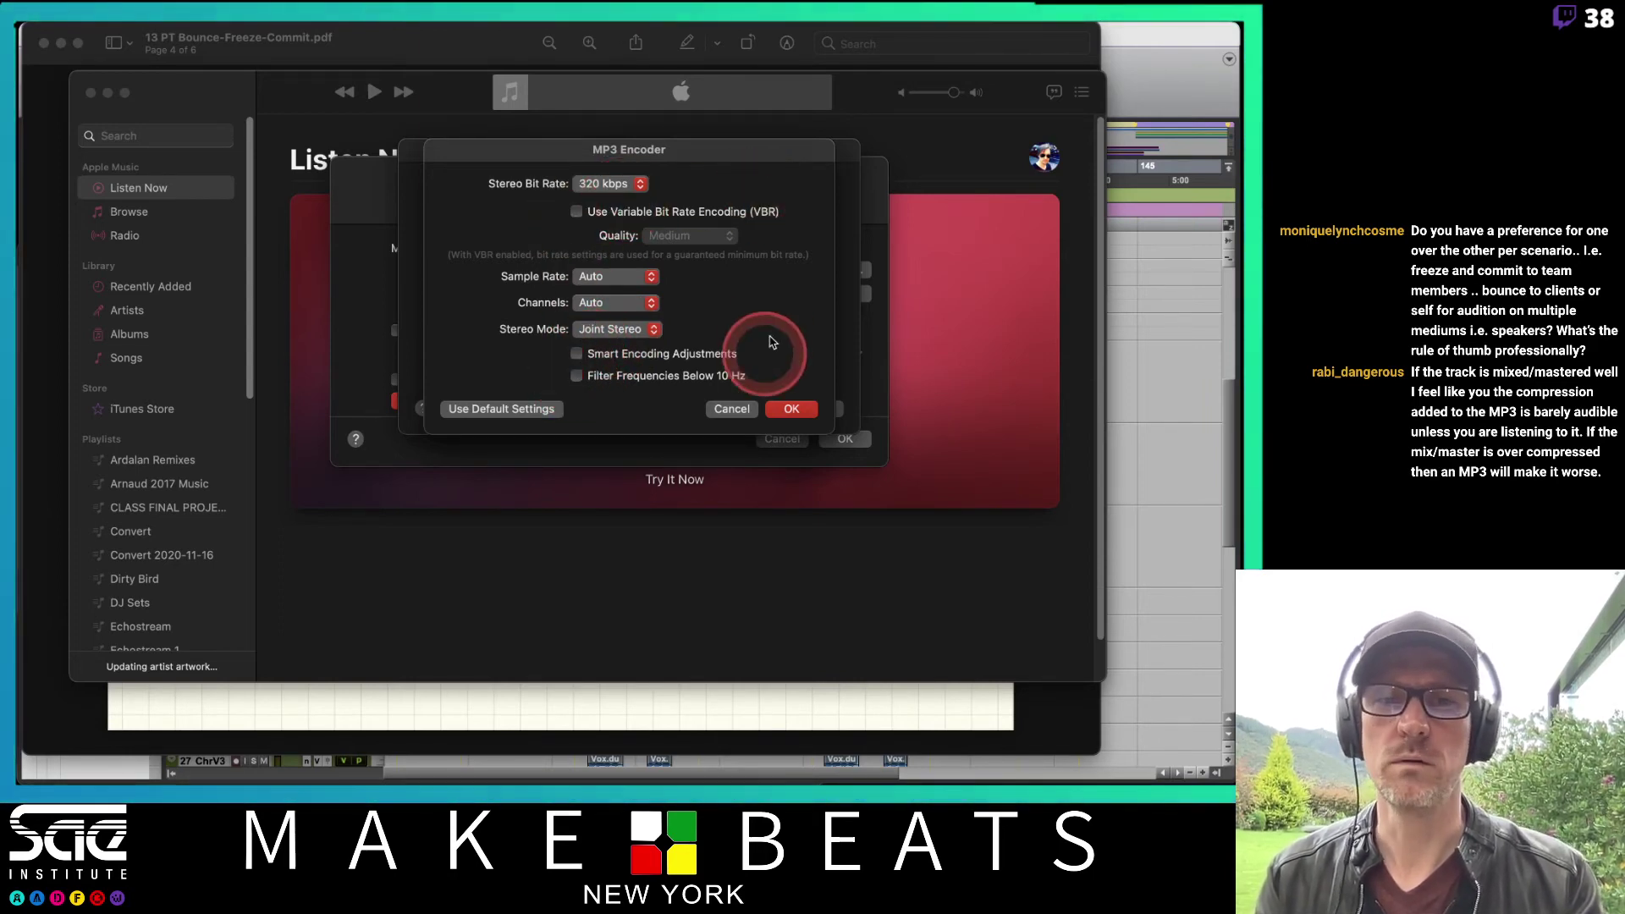
click(792, 410)
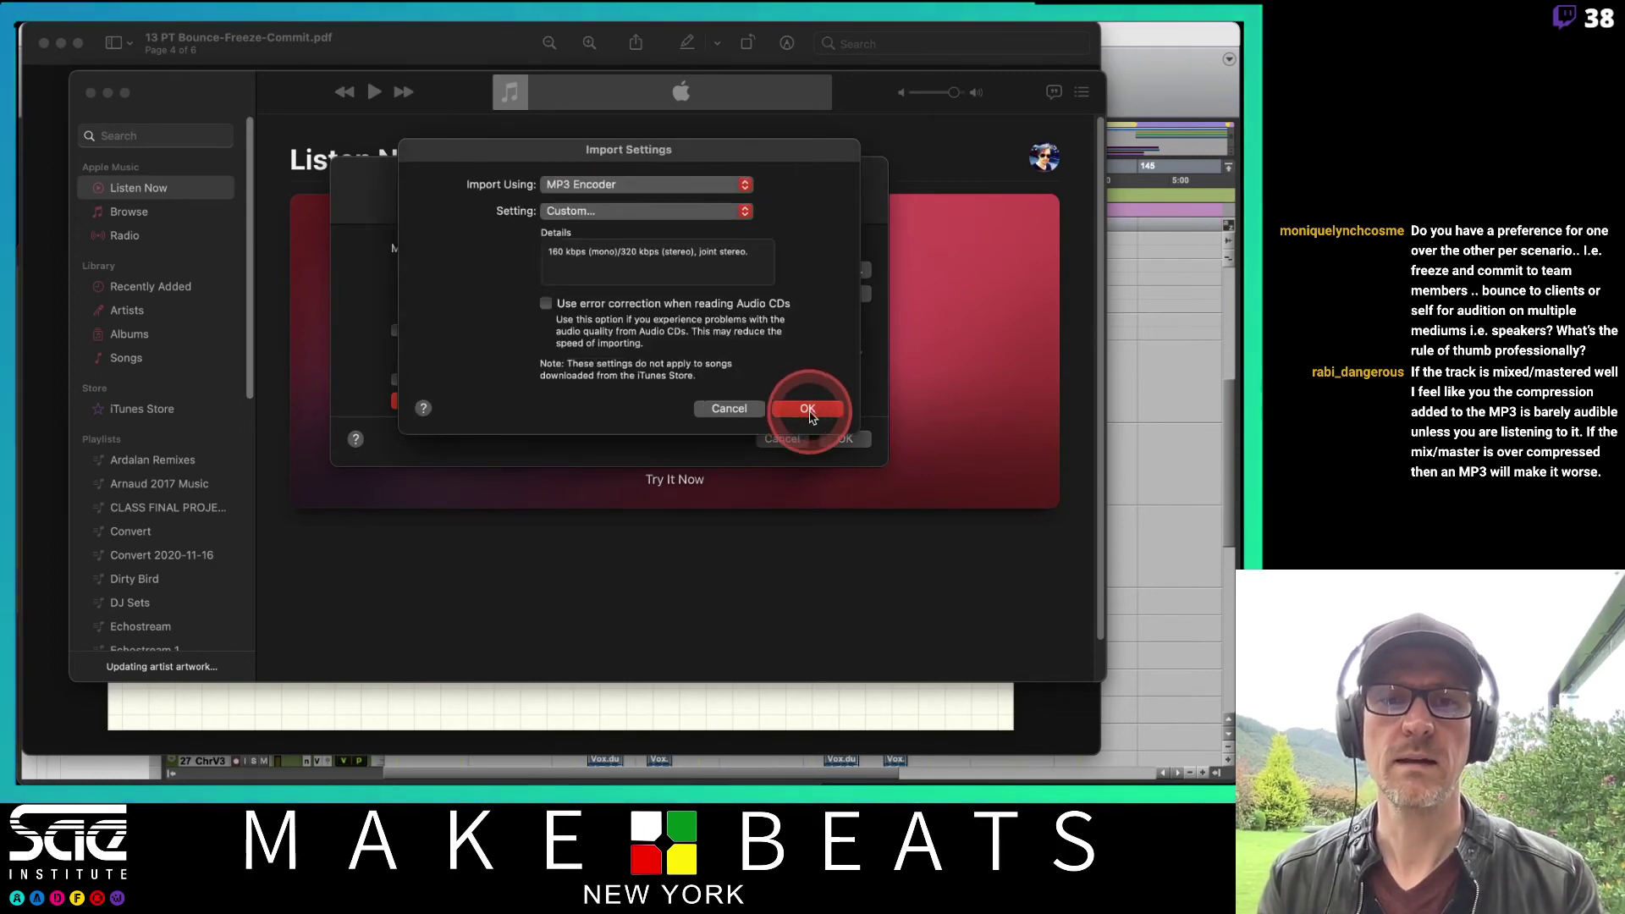
click(803, 410)
click(843, 438)
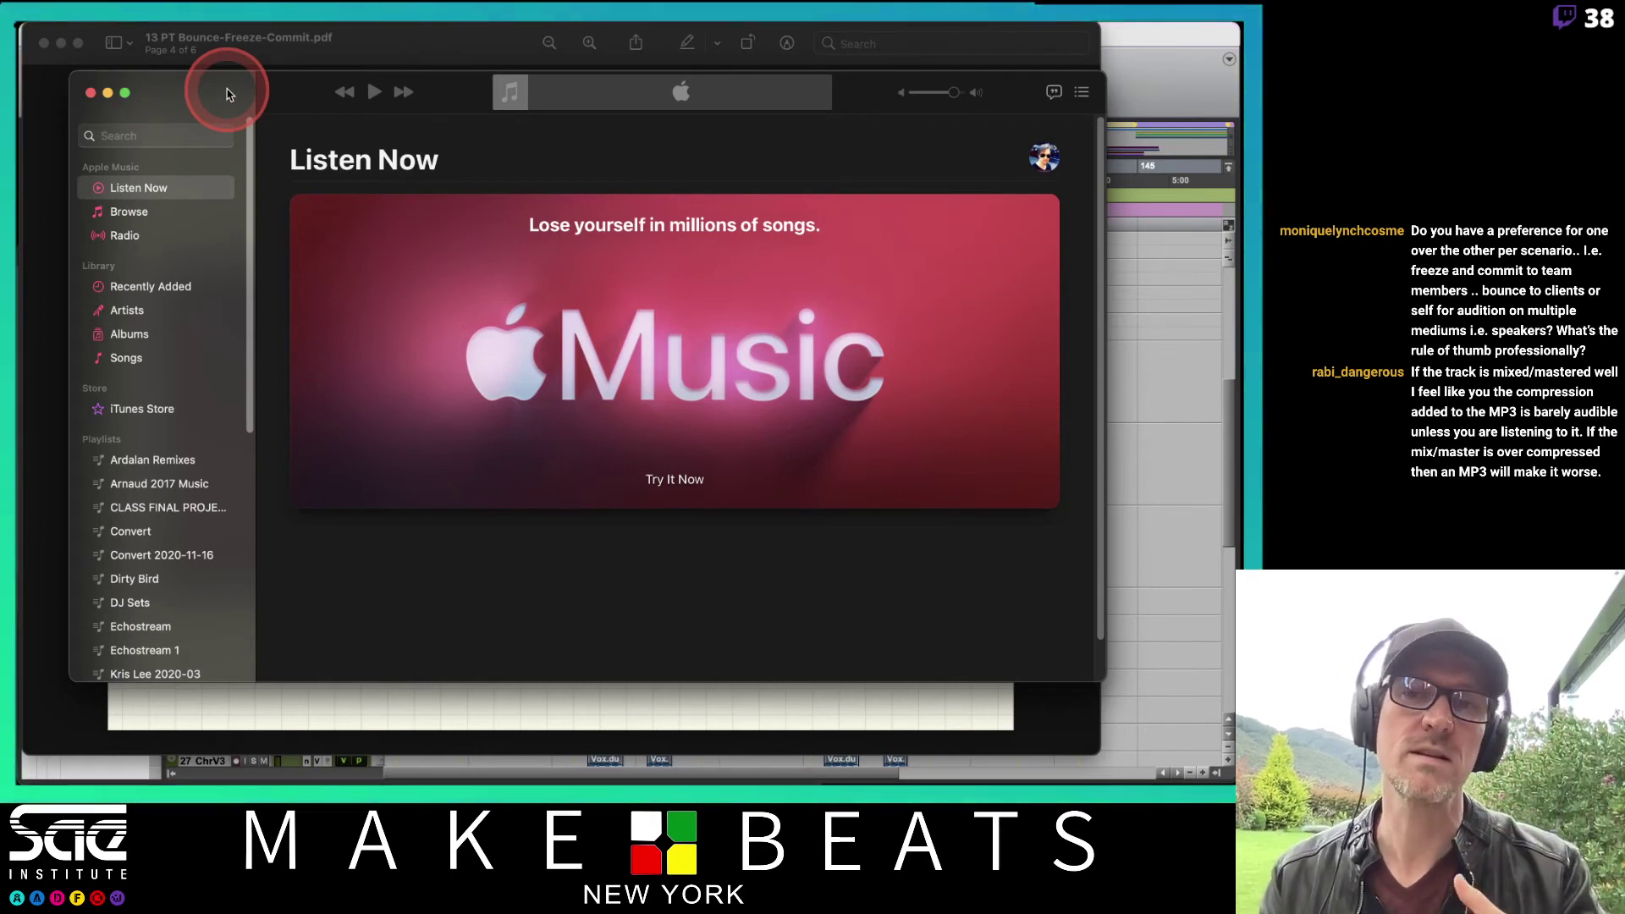
Step: Quit Music and review the Bouncing Tracks and Commit pages of the PDF notes
key(super+q)
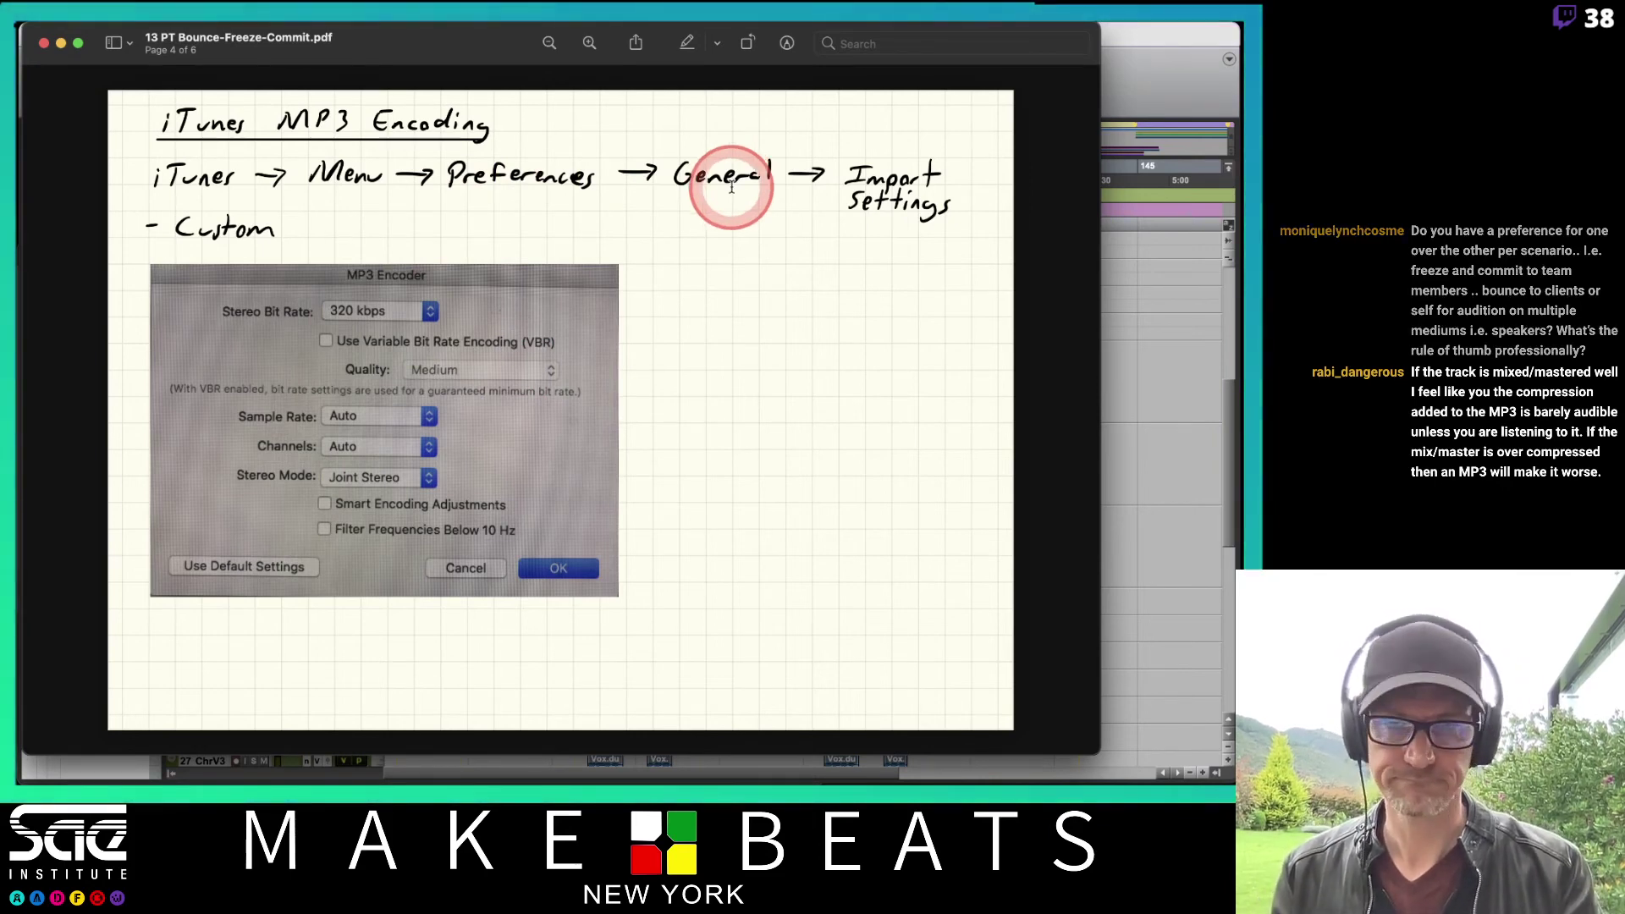
key(Right)
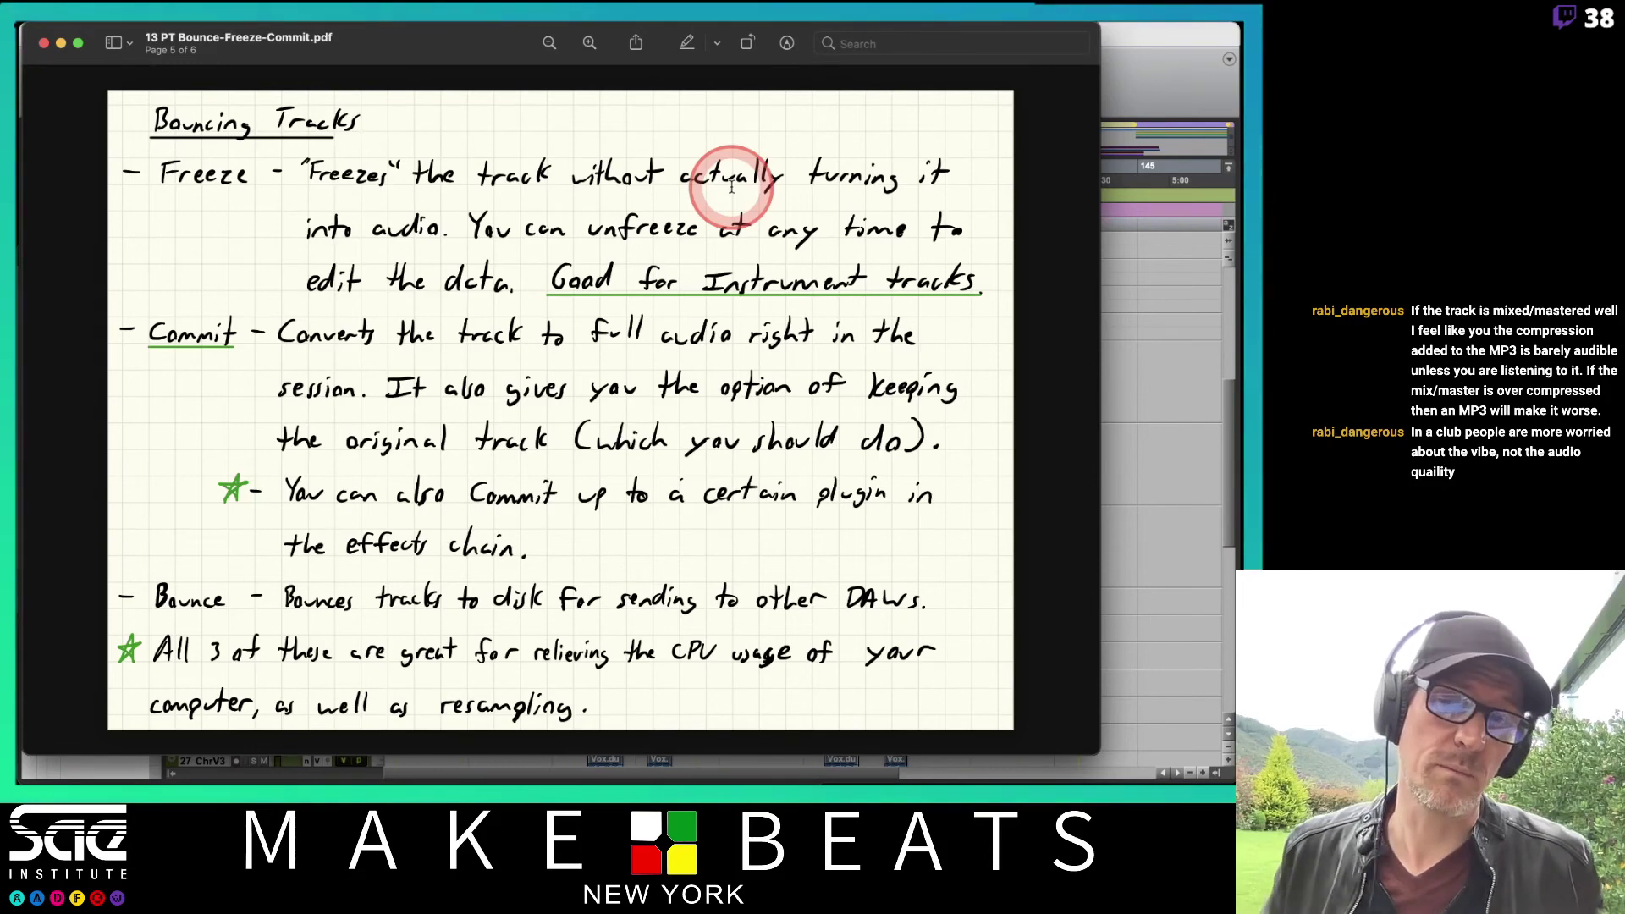
key(Down)
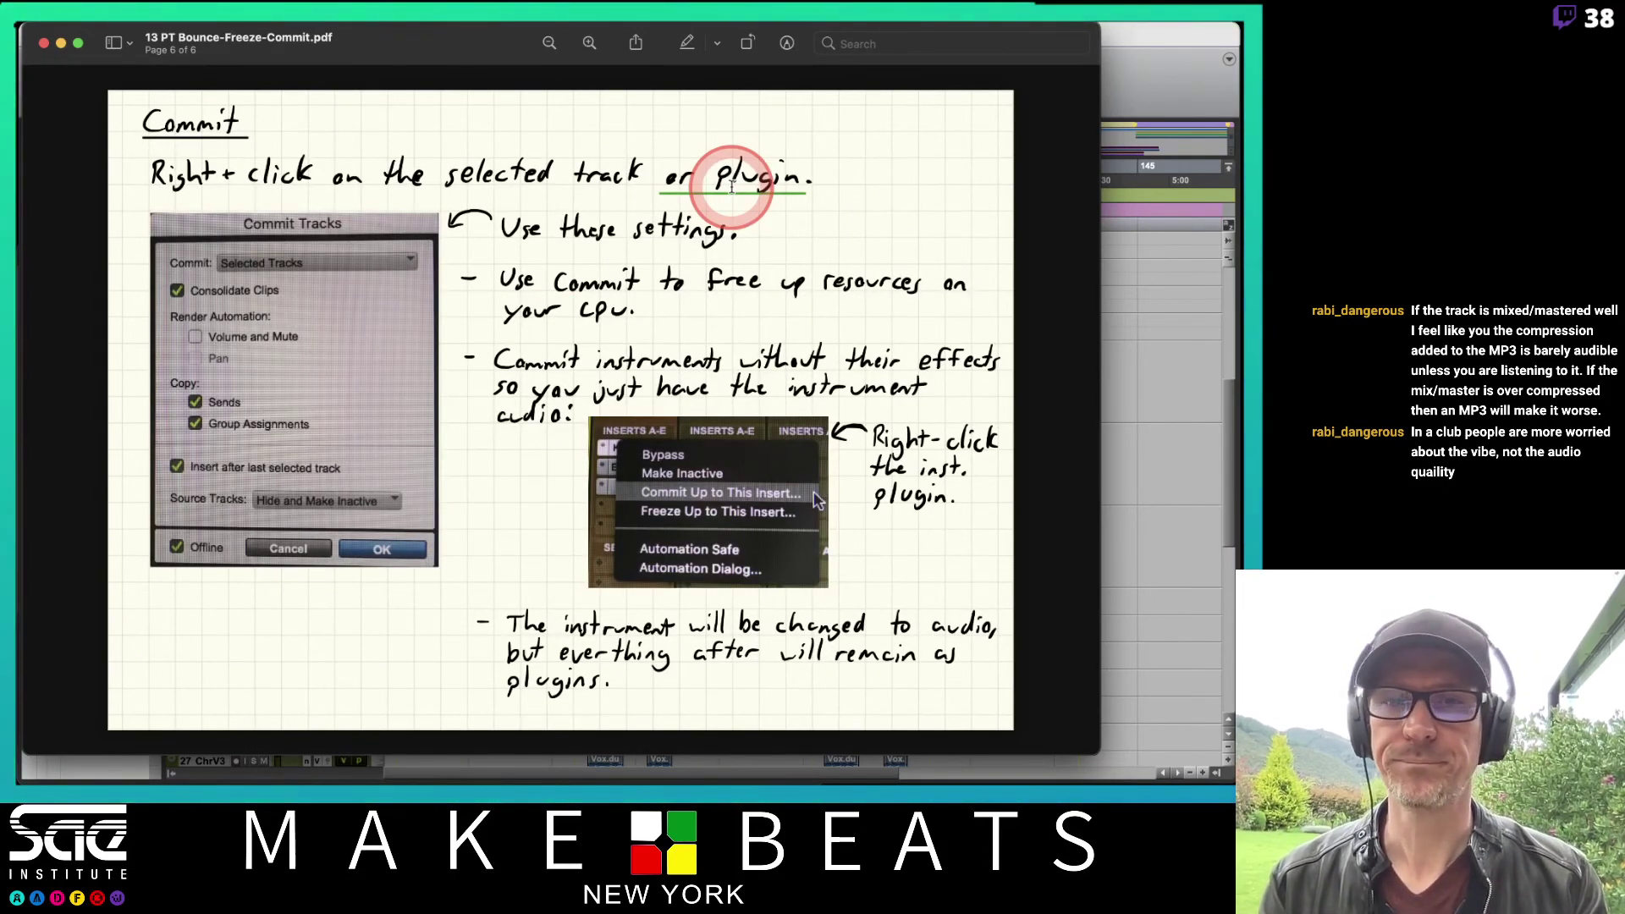
Step: Switch to the Pro Tools session and show the hidden original Verse Vox 1, 2 and 3 tracks
mouse_move(1242, 24)
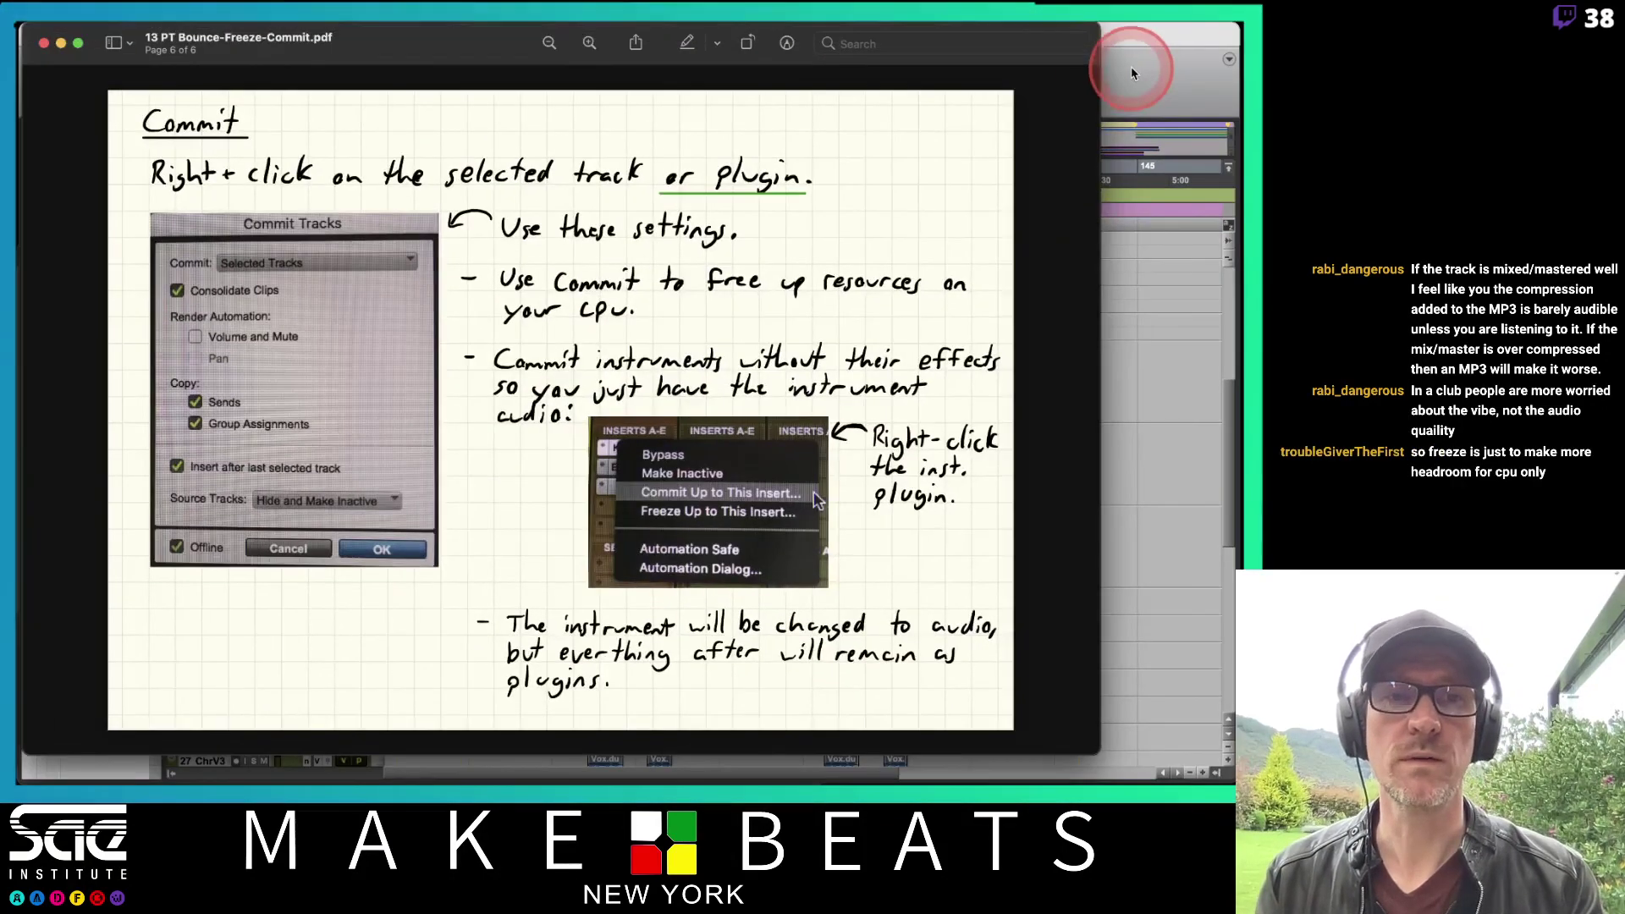
click(1133, 69)
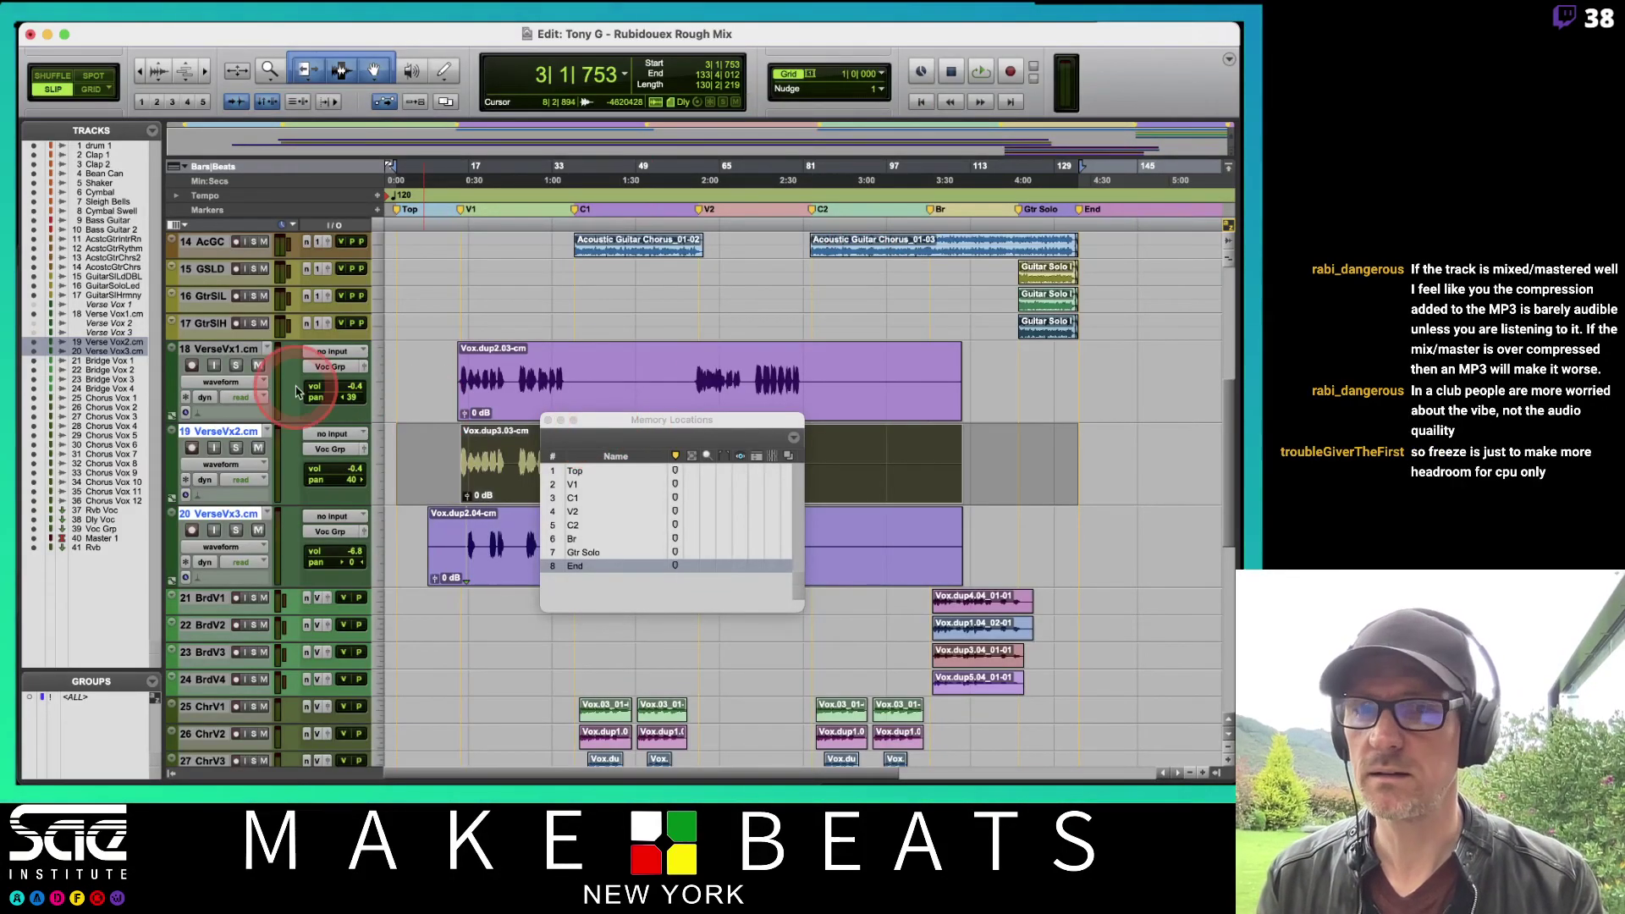
click(33, 305)
click(33, 323)
click(33, 332)
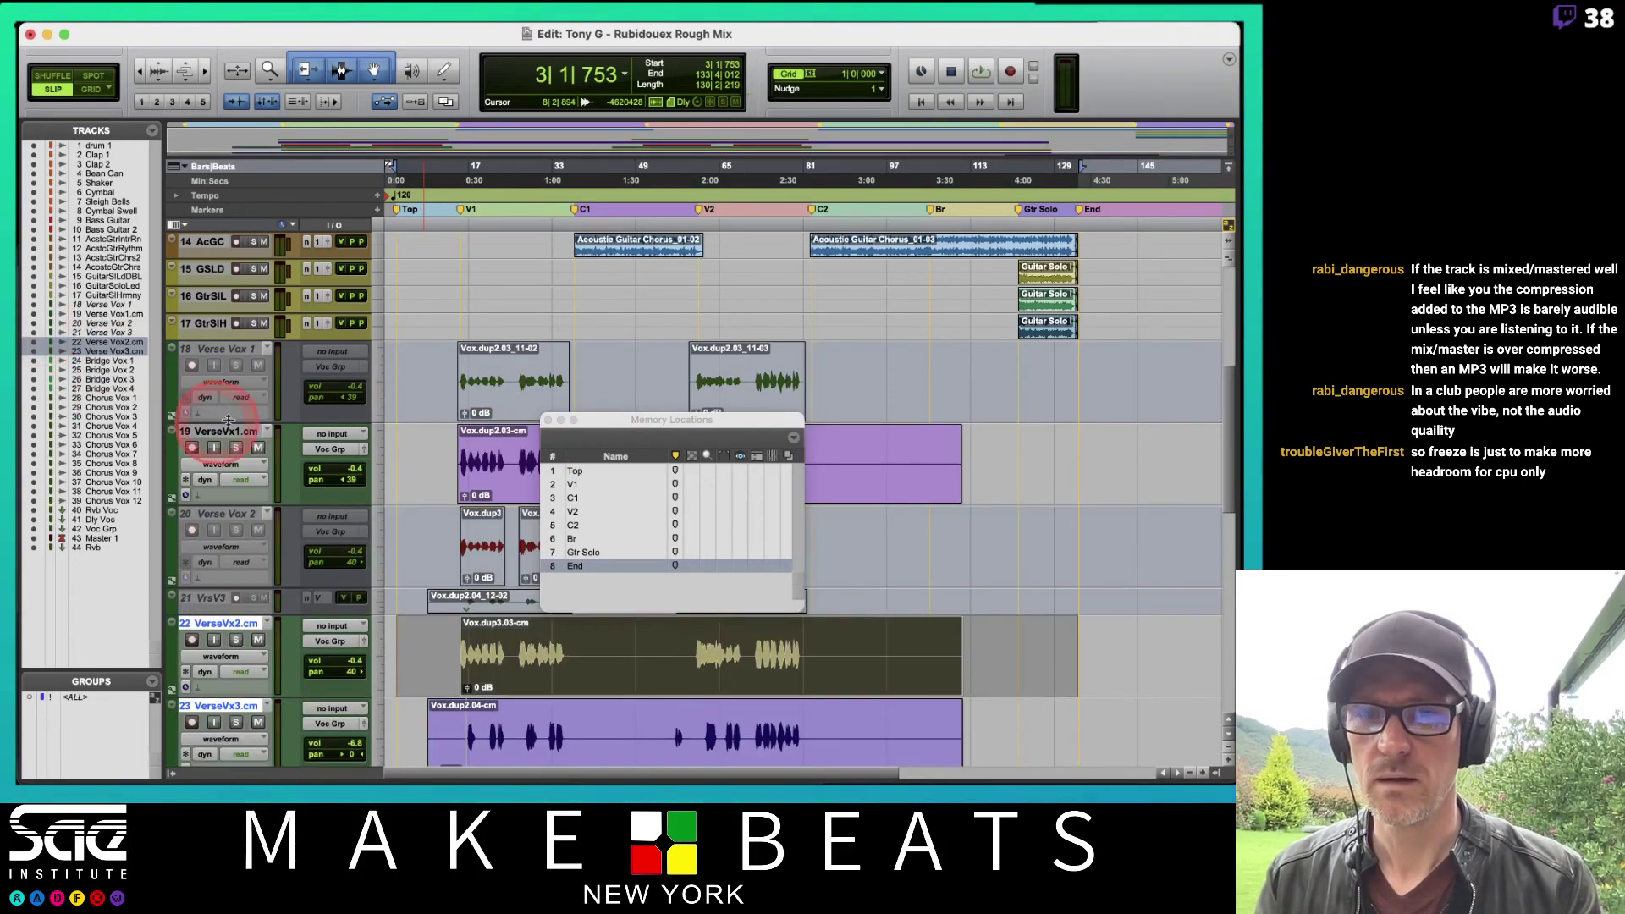
Step: Make the original Verse Vox 1 track active in the Mix window and move Memory Locations off its channel strip
click(235, 350)
key(super+equal)
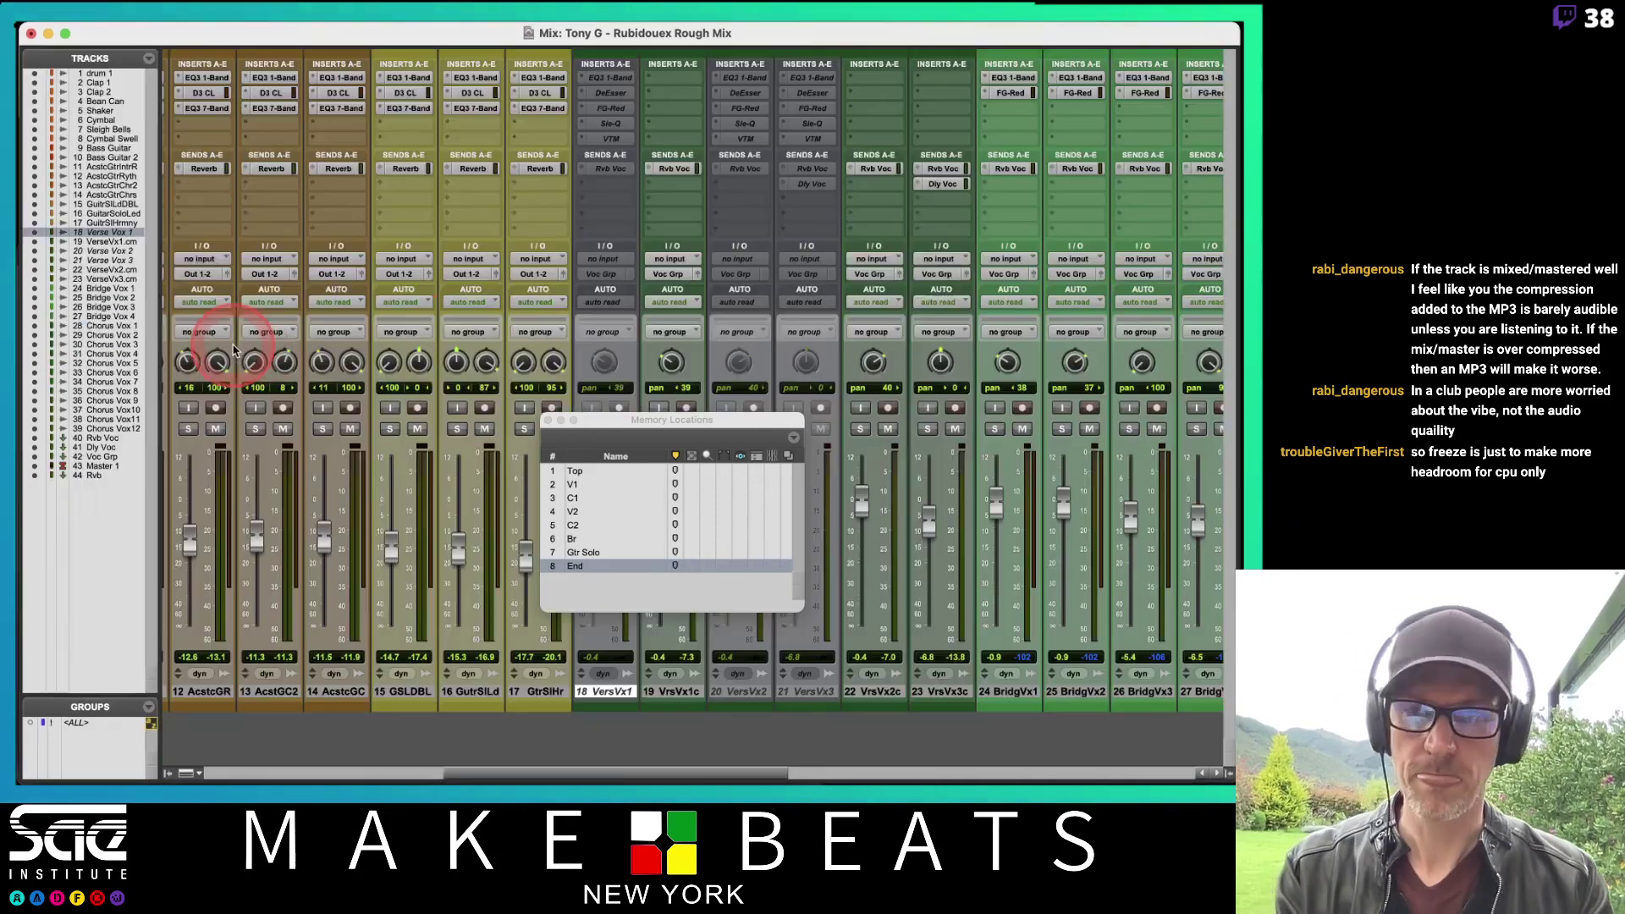
click(610, 692)
right_click(611, 694)
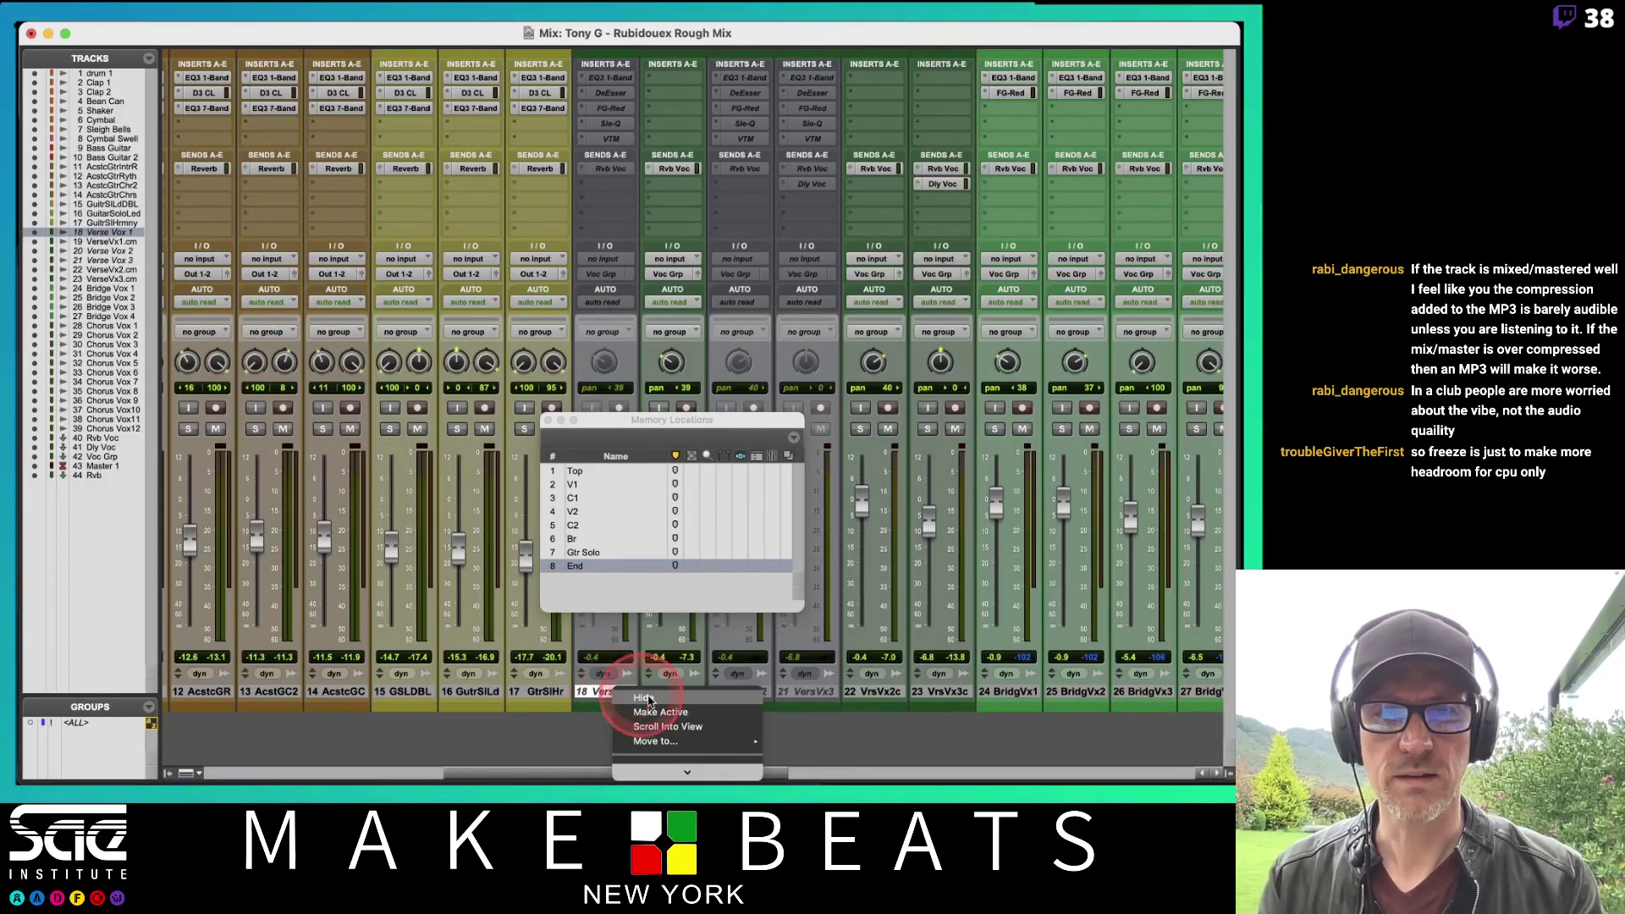
click(659, 712)
drag(614, 425, 809, 427)
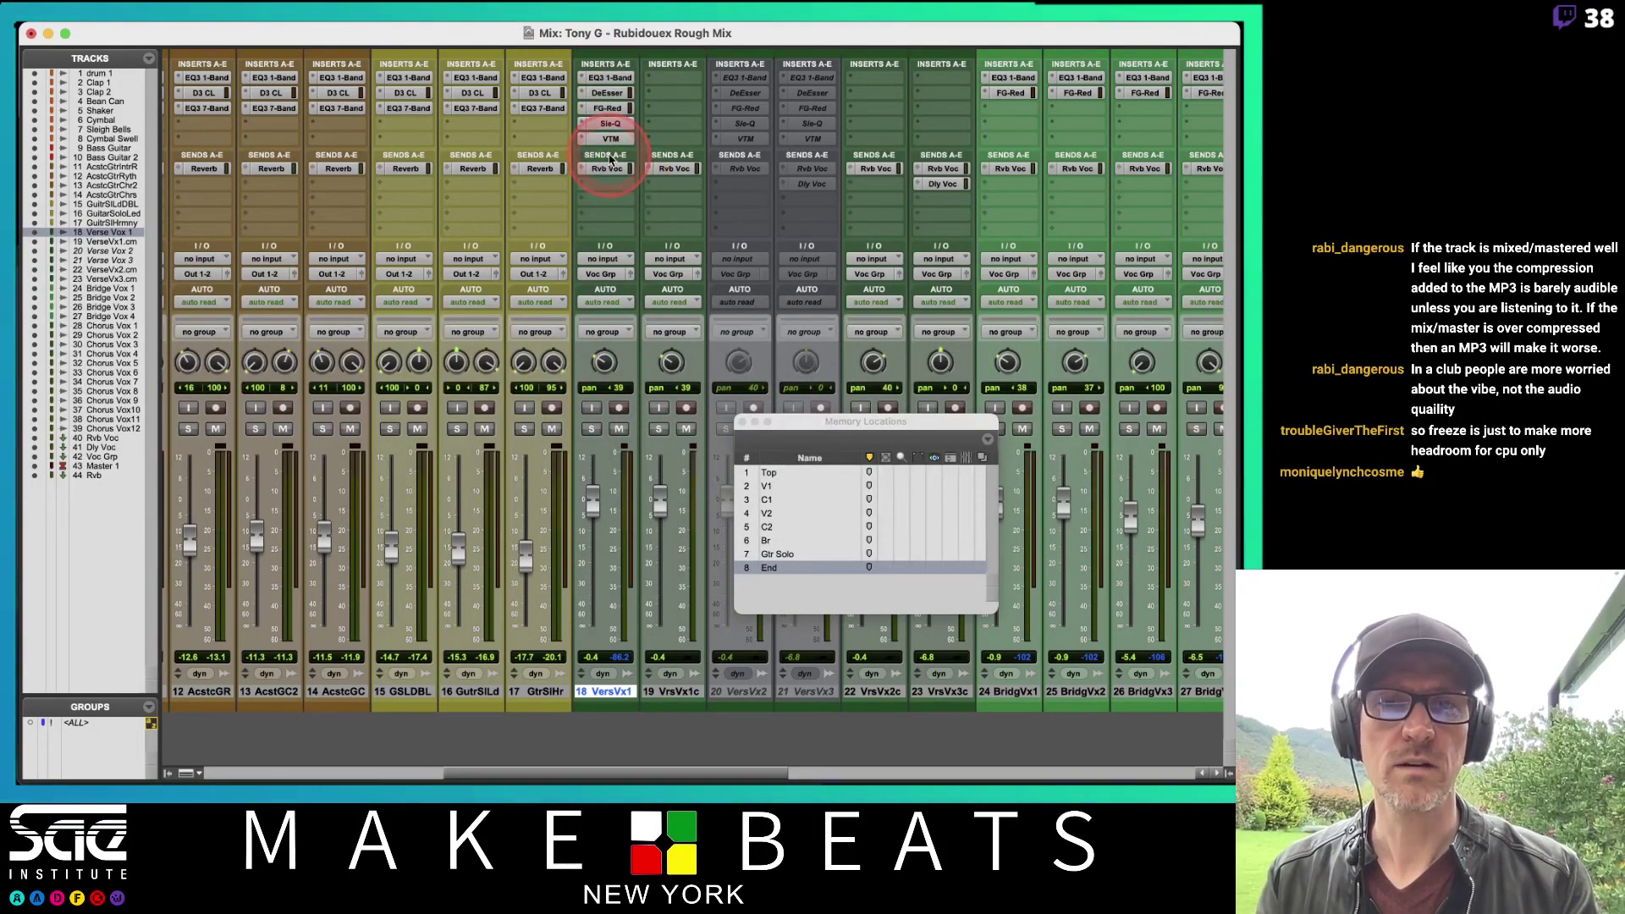
Step: Start a track preset from Verse Vox 1, named "Rubidouex Vocal 1", in the custom presets category instead of Avid
right_click(604, 692)
mouse_move(709, 771)
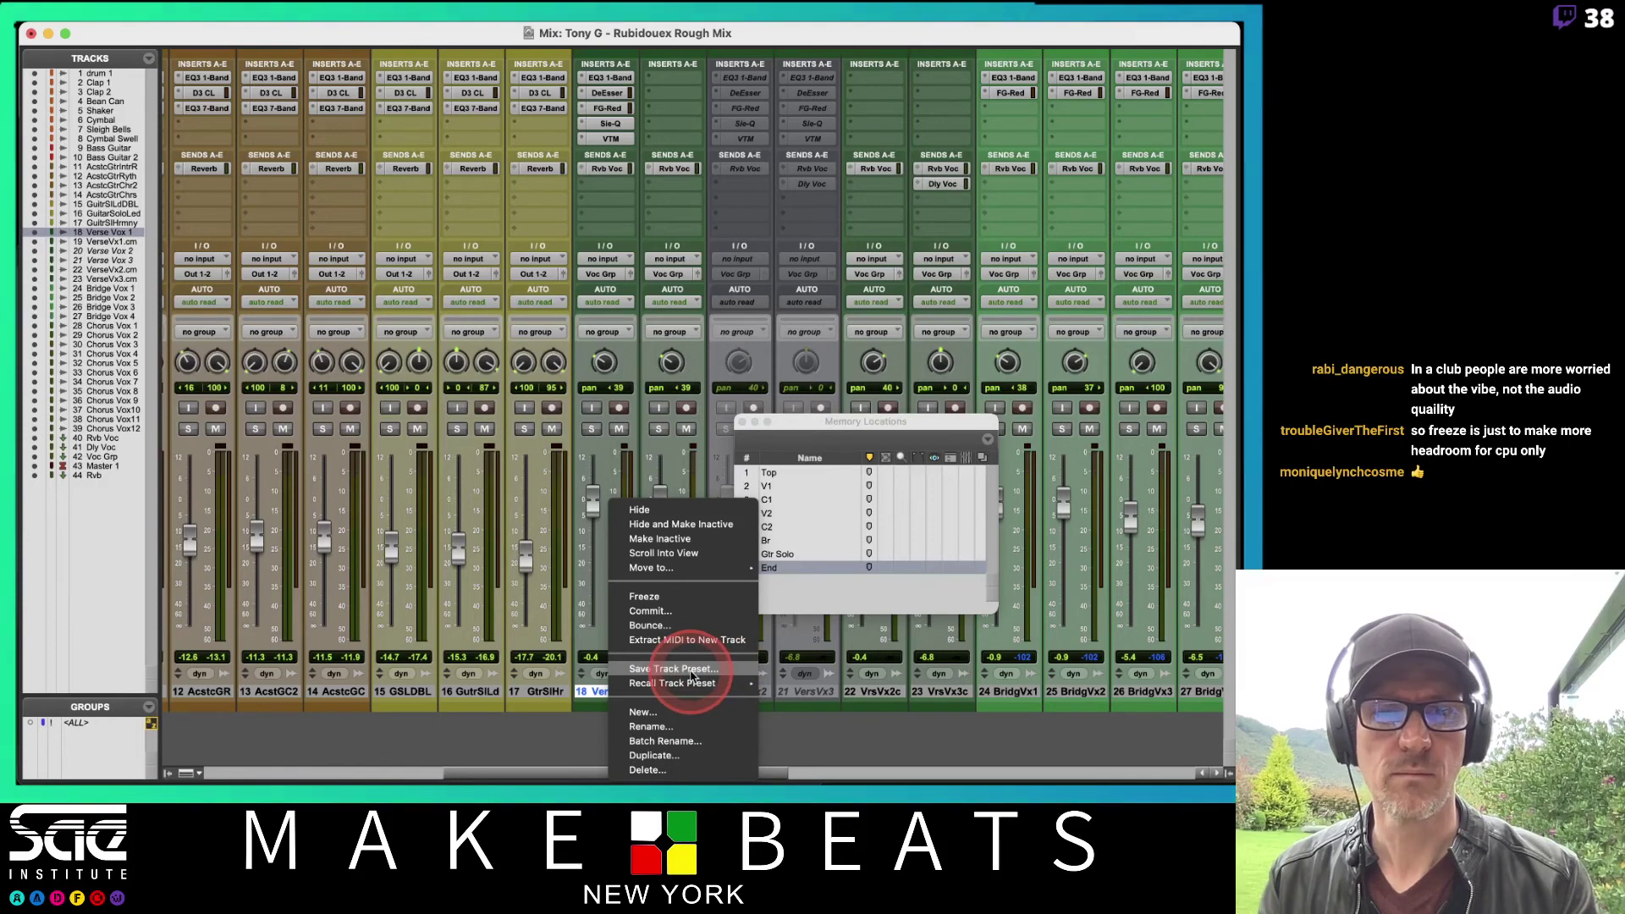
click(690, 671)
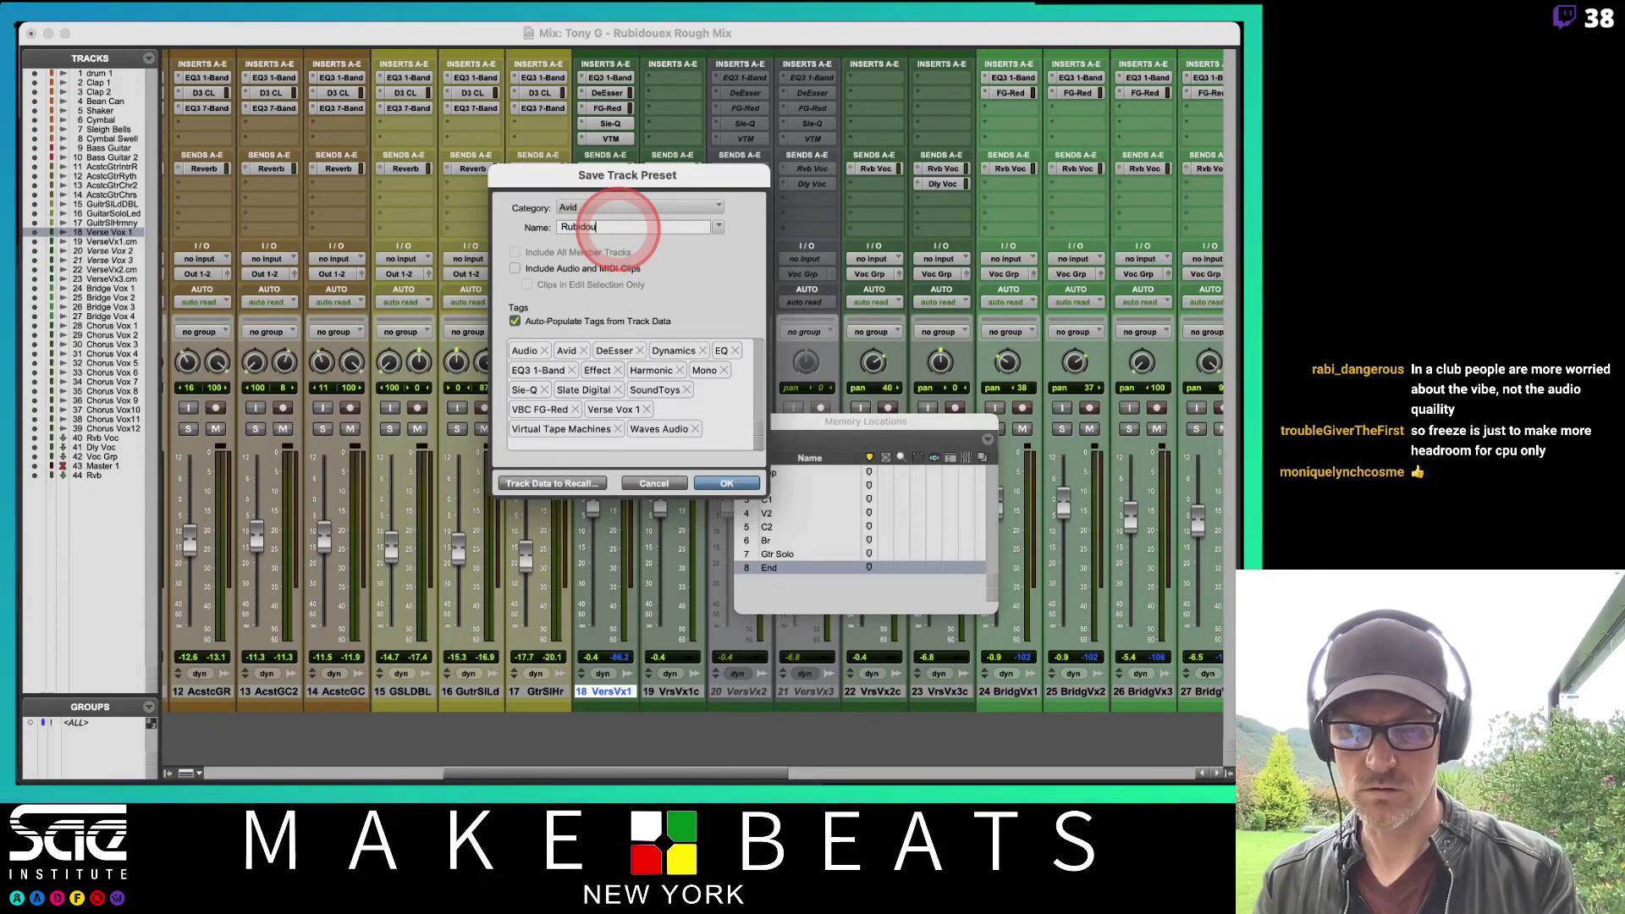
text(Rubidouex)
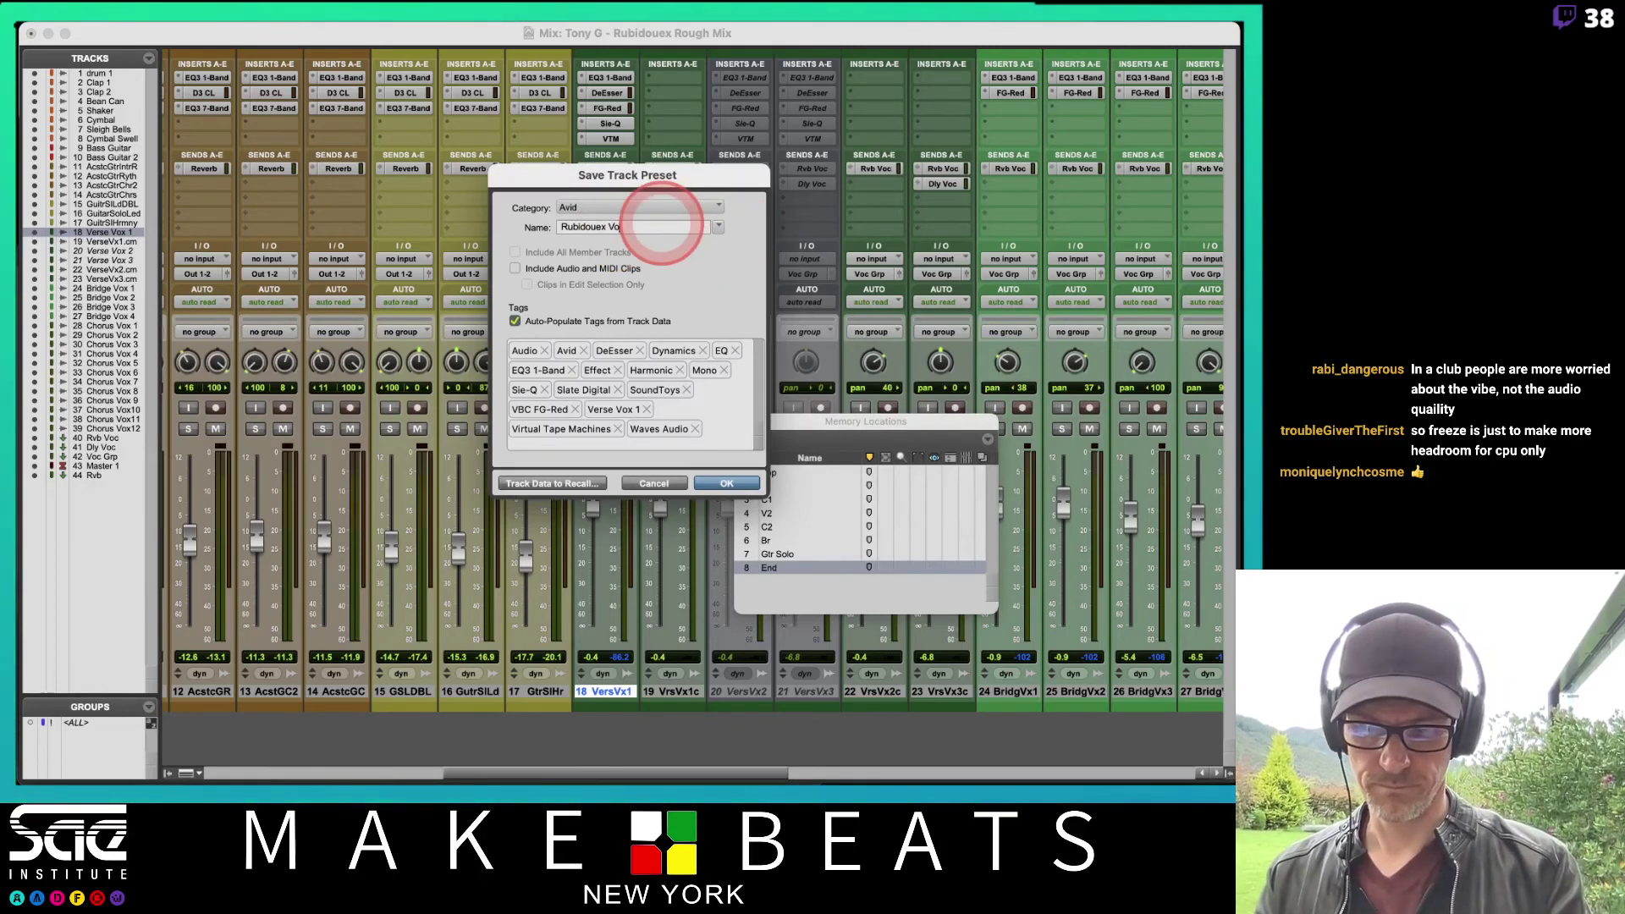
text(Vocal)
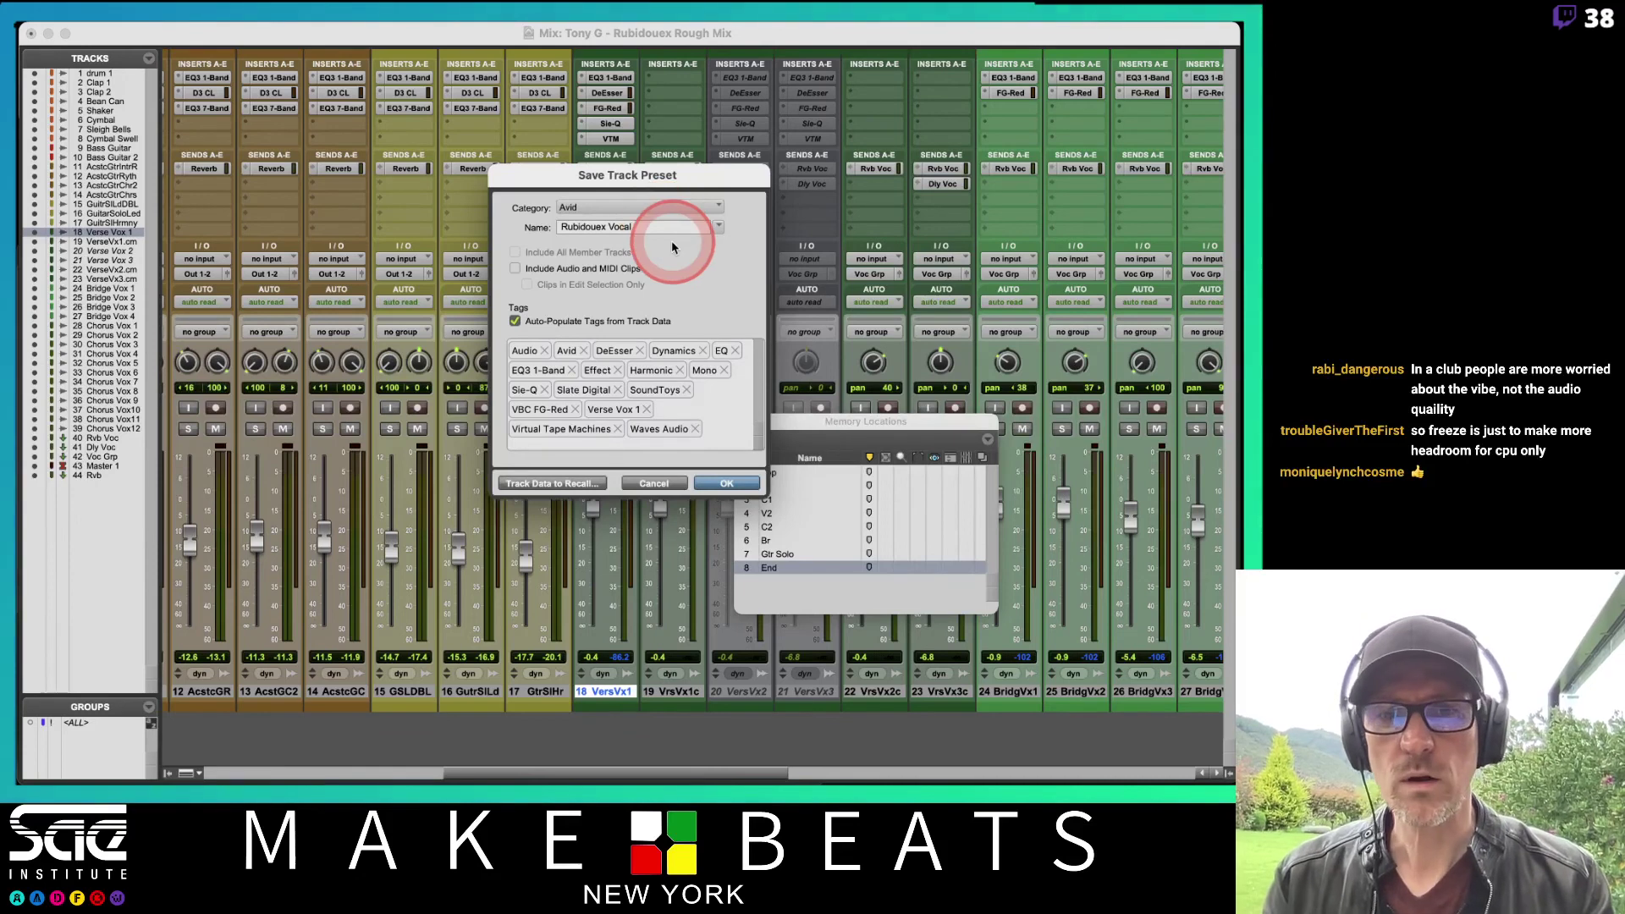
click(686, 207)
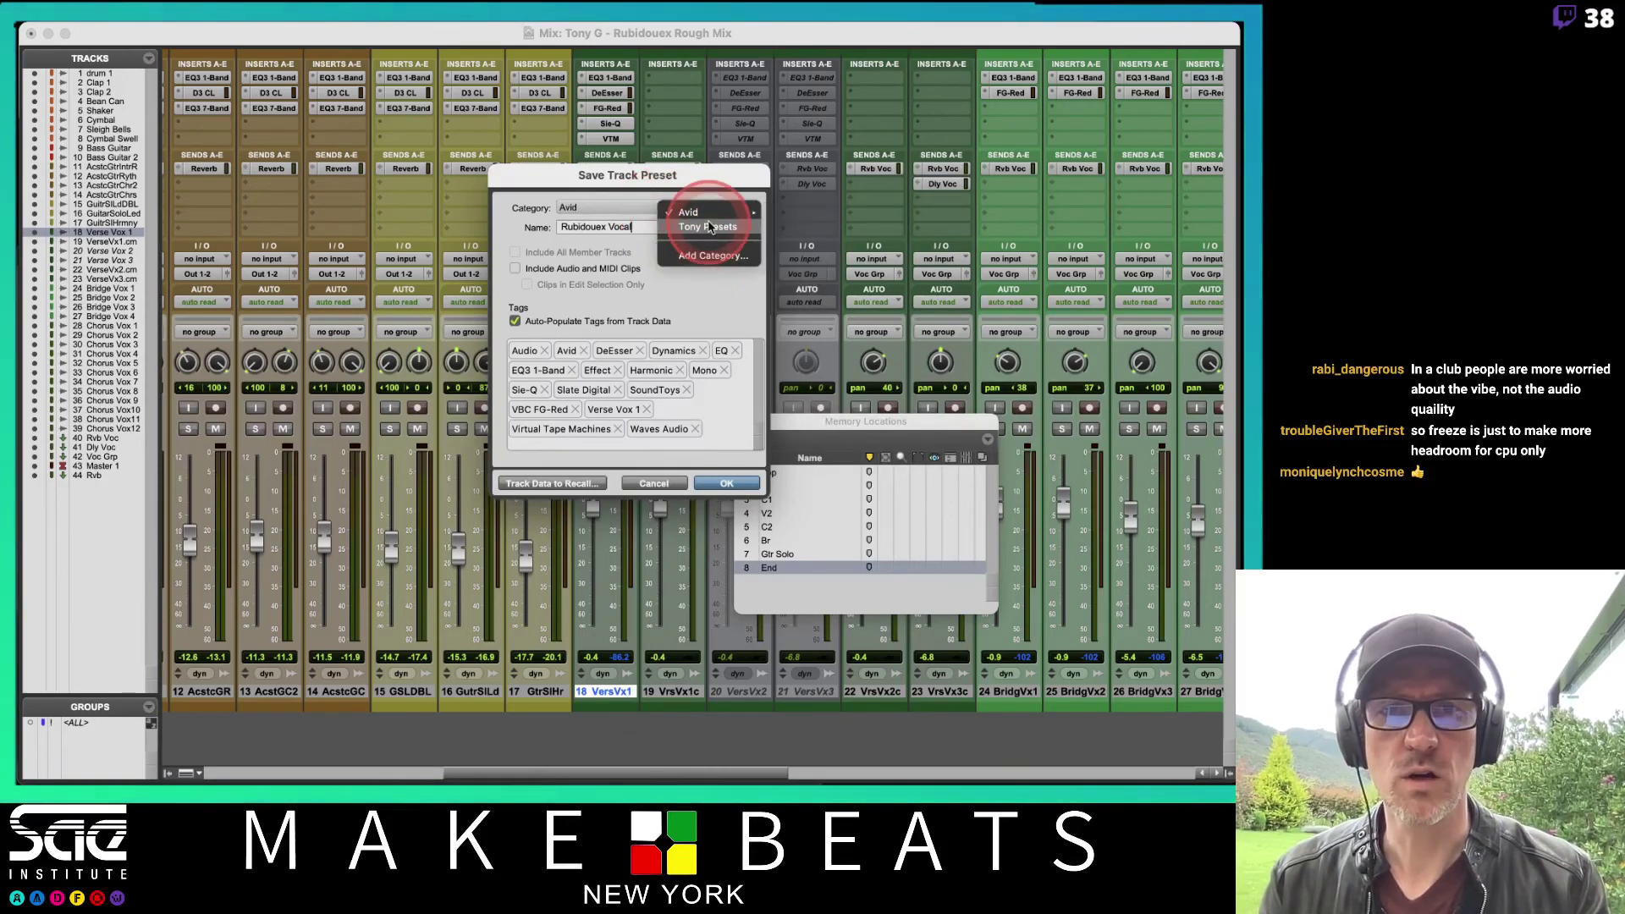
click(707, 226)
click(647, 230)
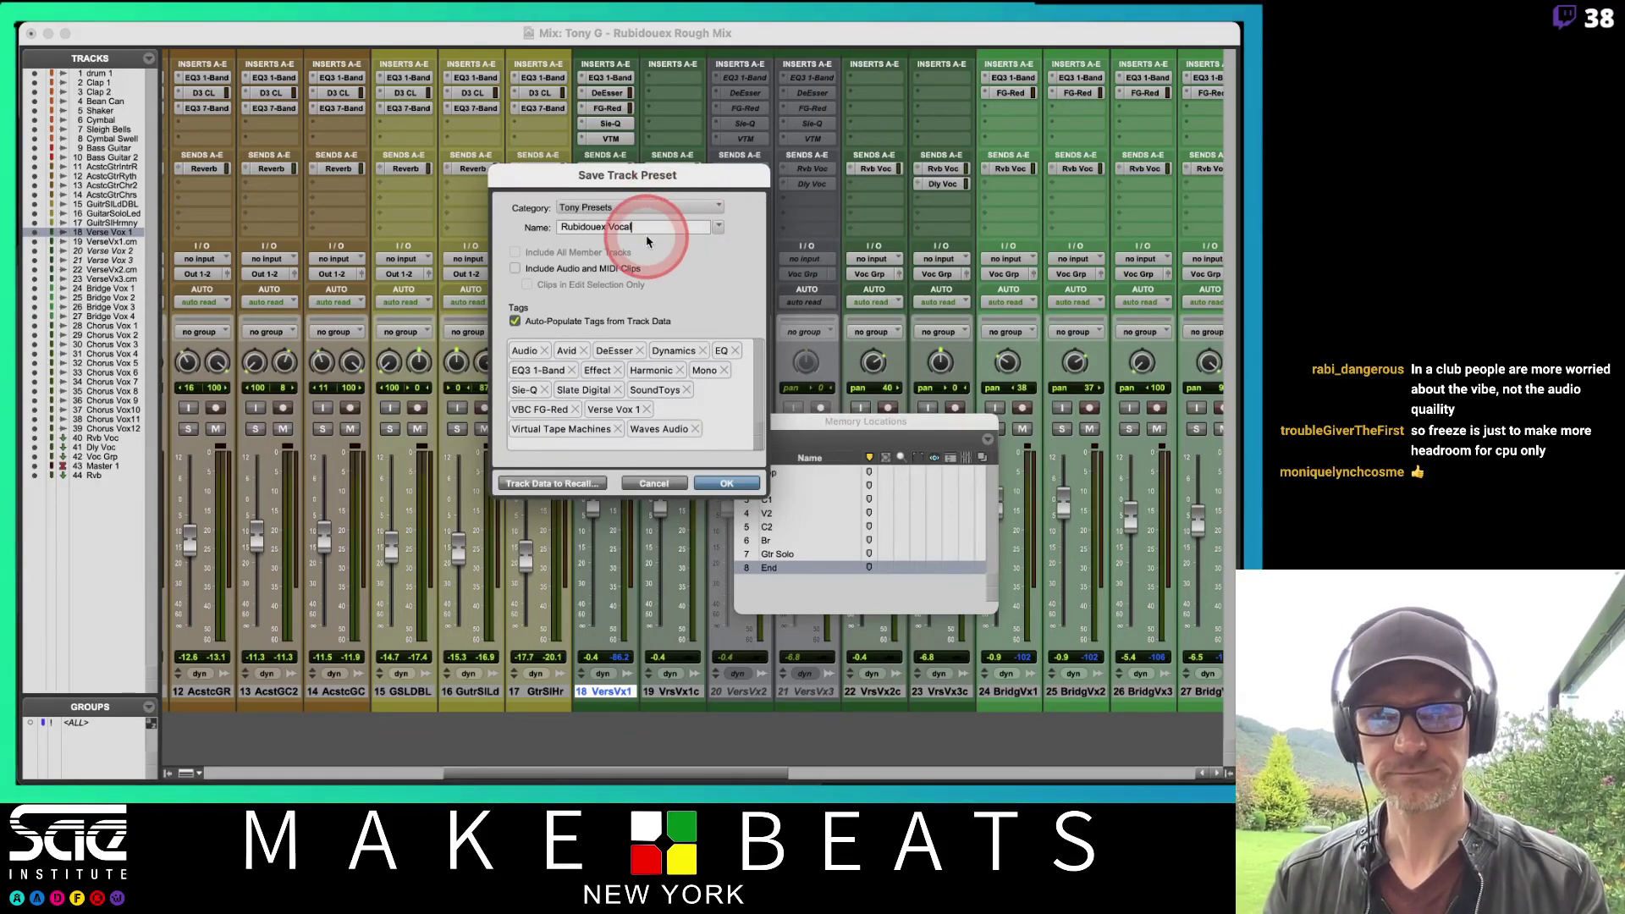
text(1)
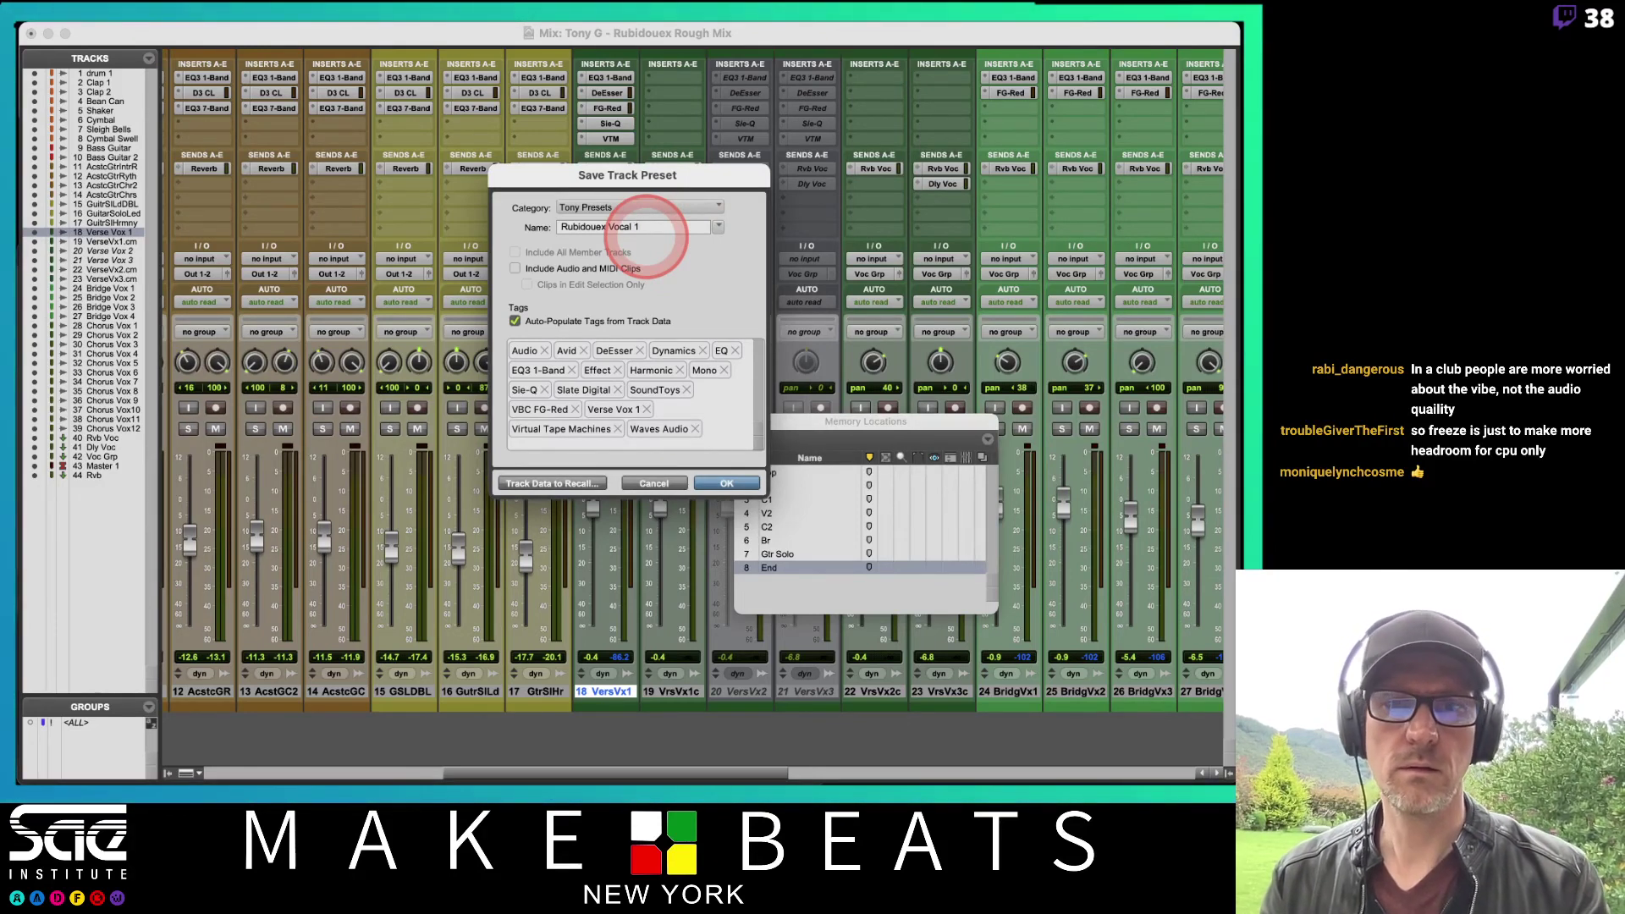
Step: Limit the preset's recall data to Plug-in Assignments and Plug-in Settings and Automation using recall preset 2, and save the track preset
click(565, 484)
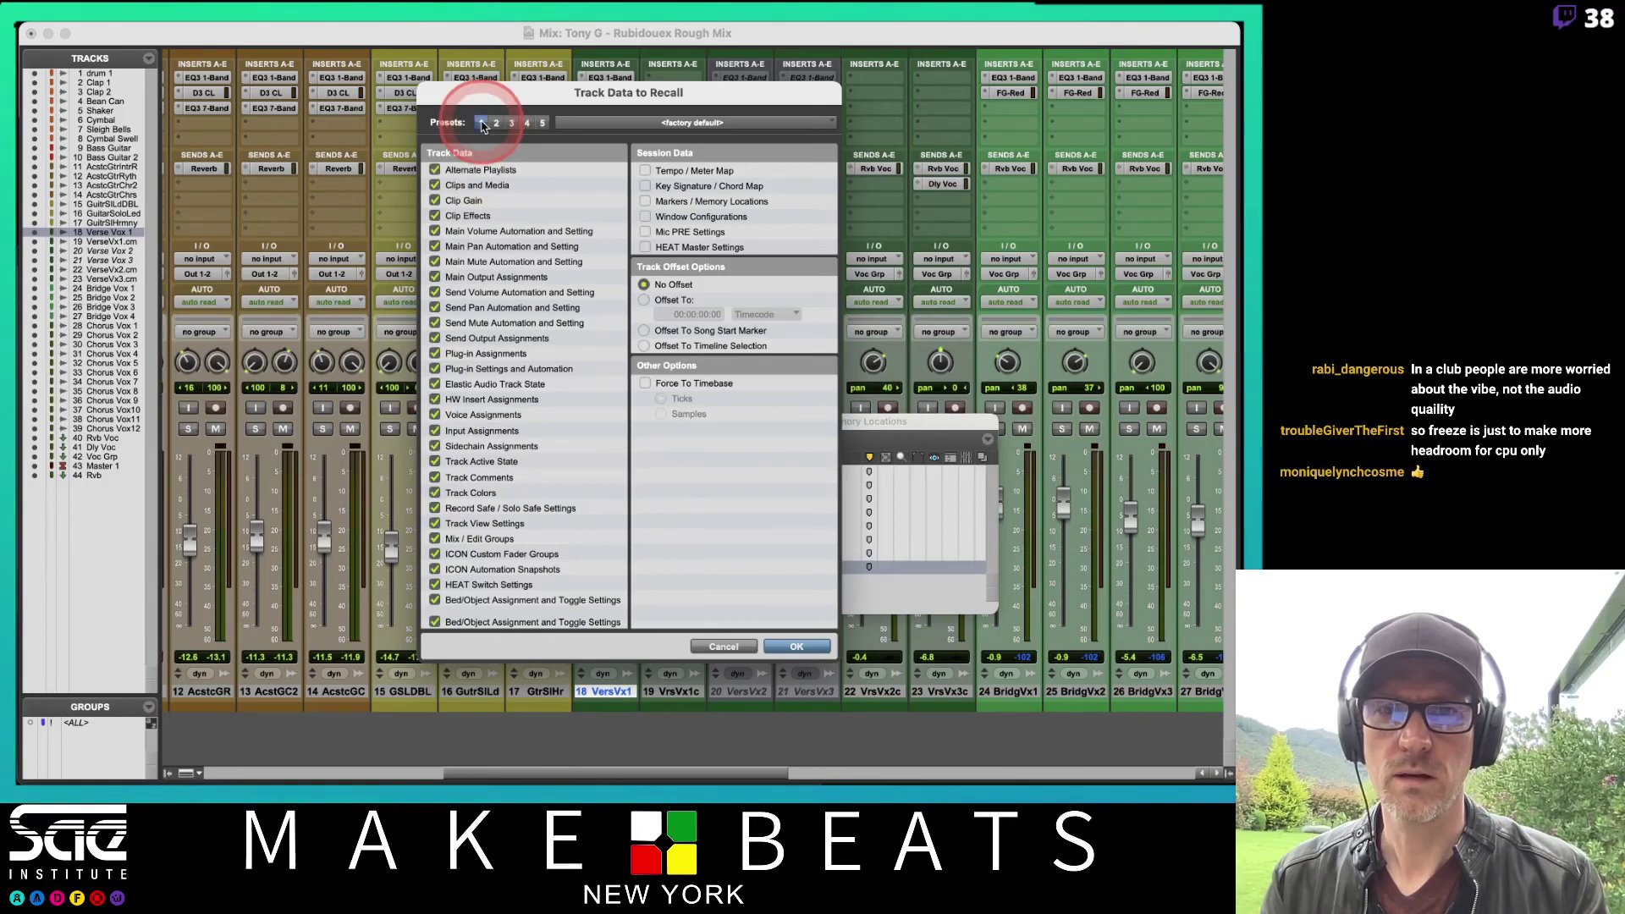
click(496, 123)
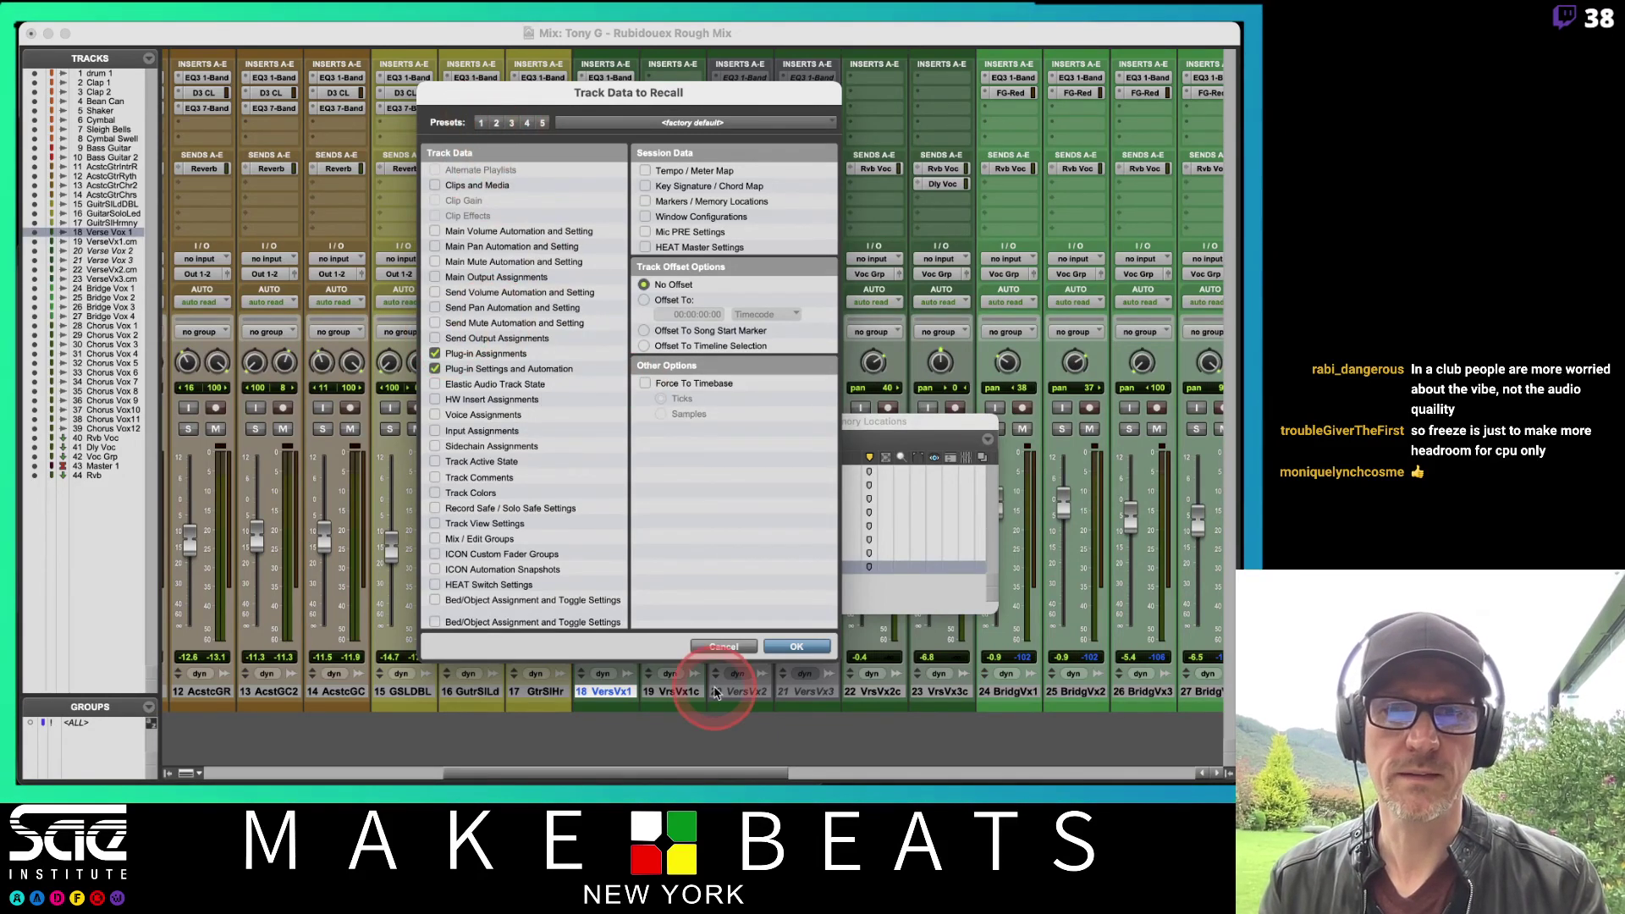
click(803, 647)
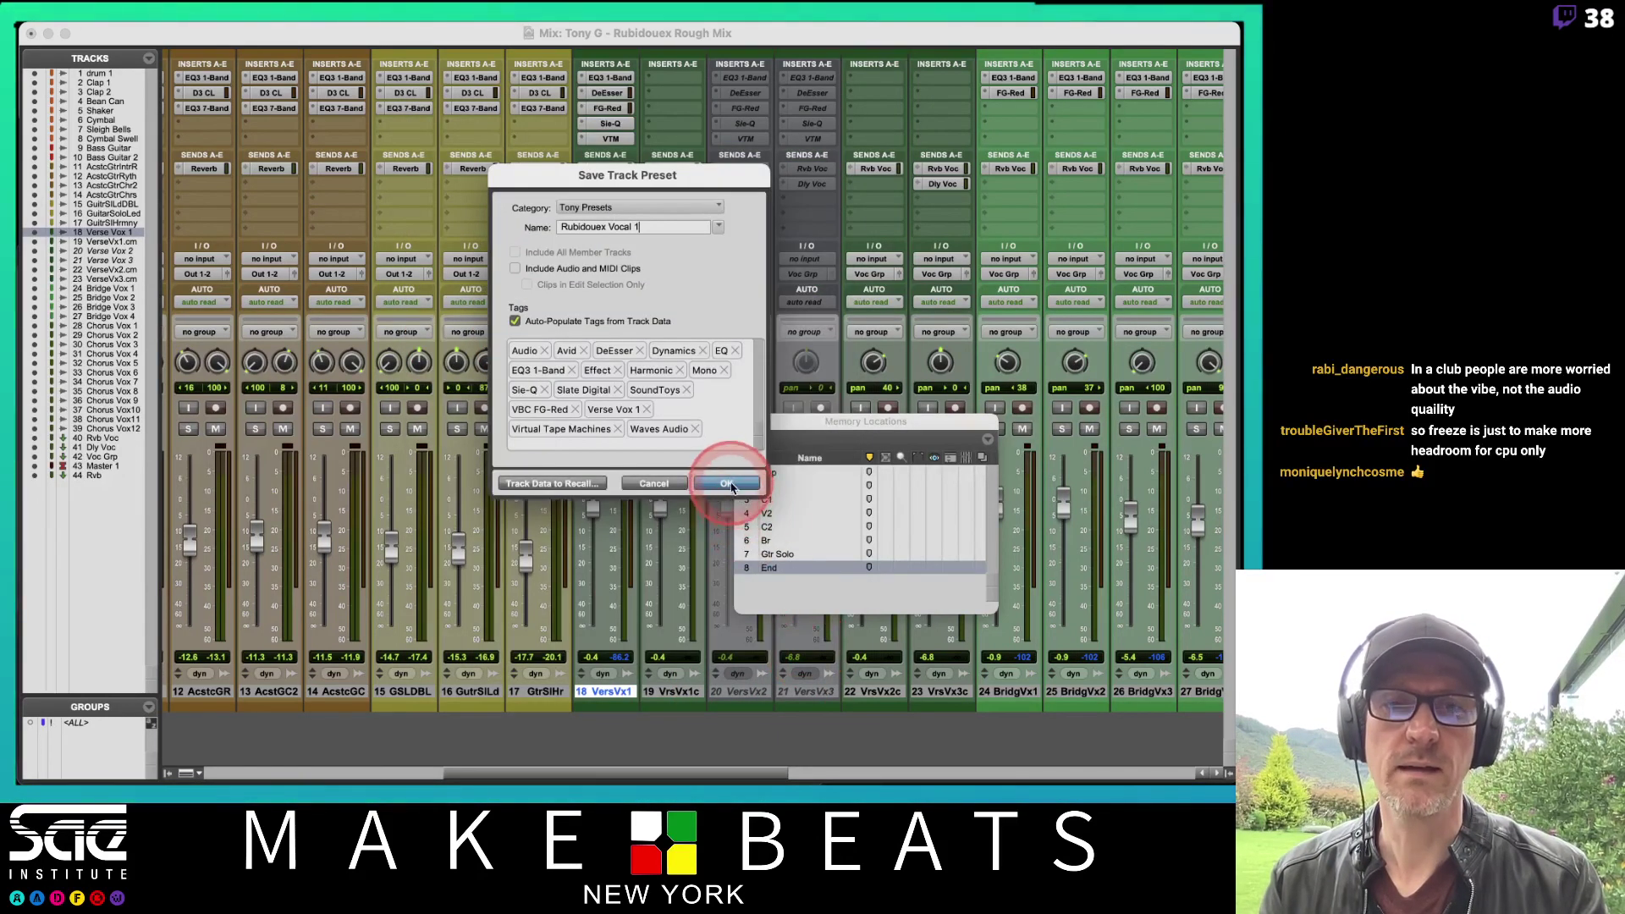
click(728, 483)
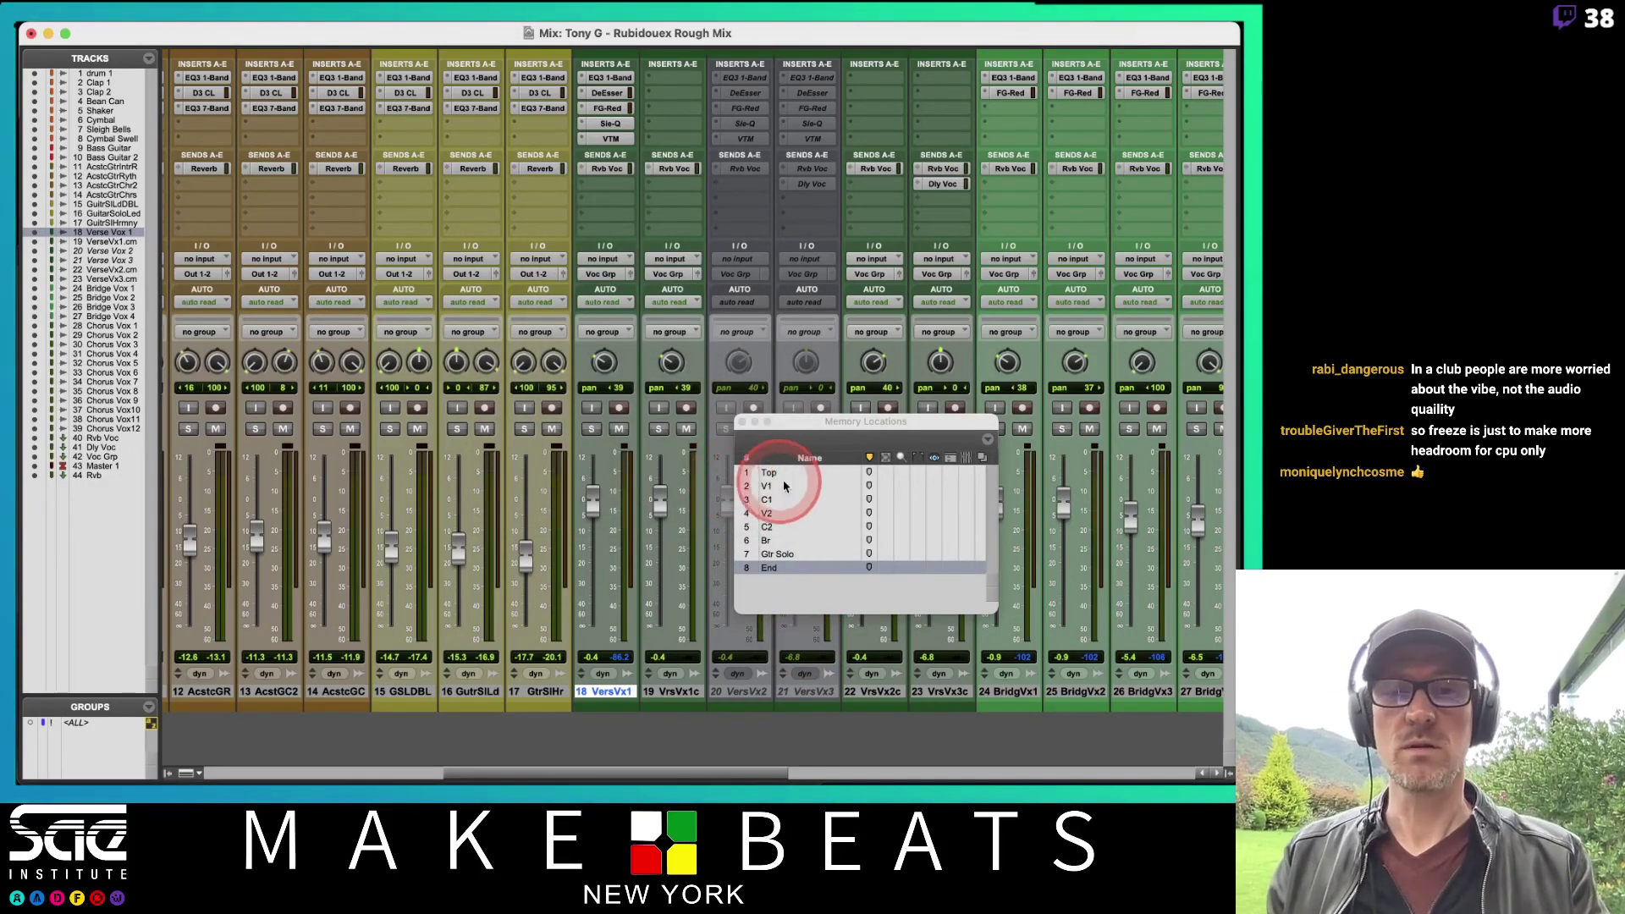
Step: Recall the Rubidouex Vocal 1 track preset on the Bridge Vox 1 track
drag(809, 421, 525, 408)
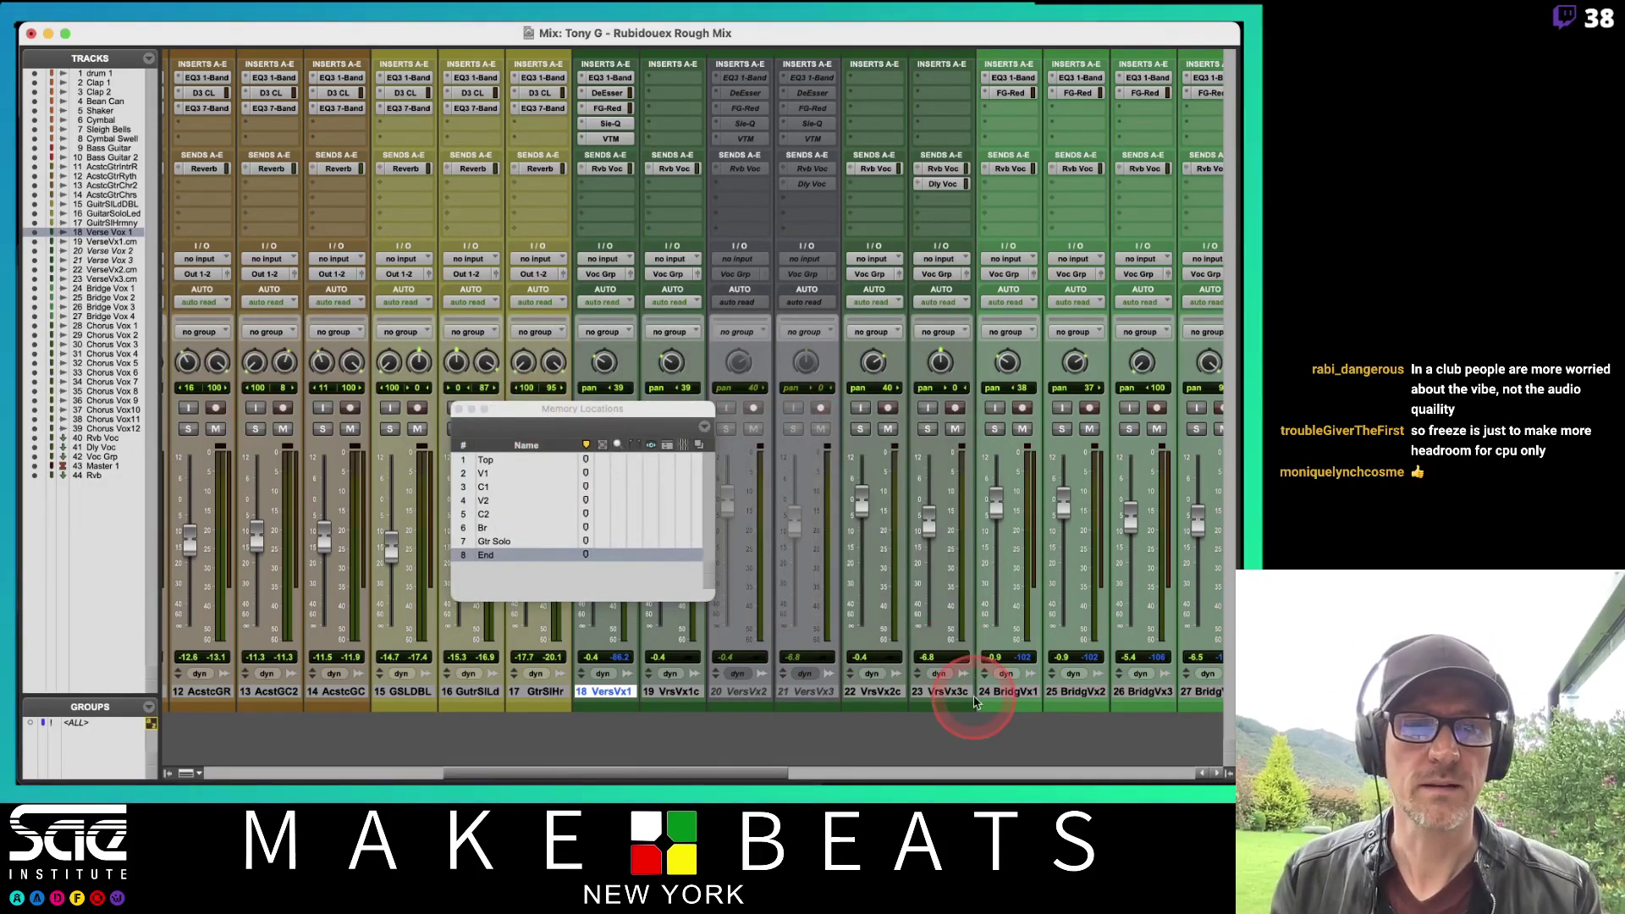
right_click(1015, 696)
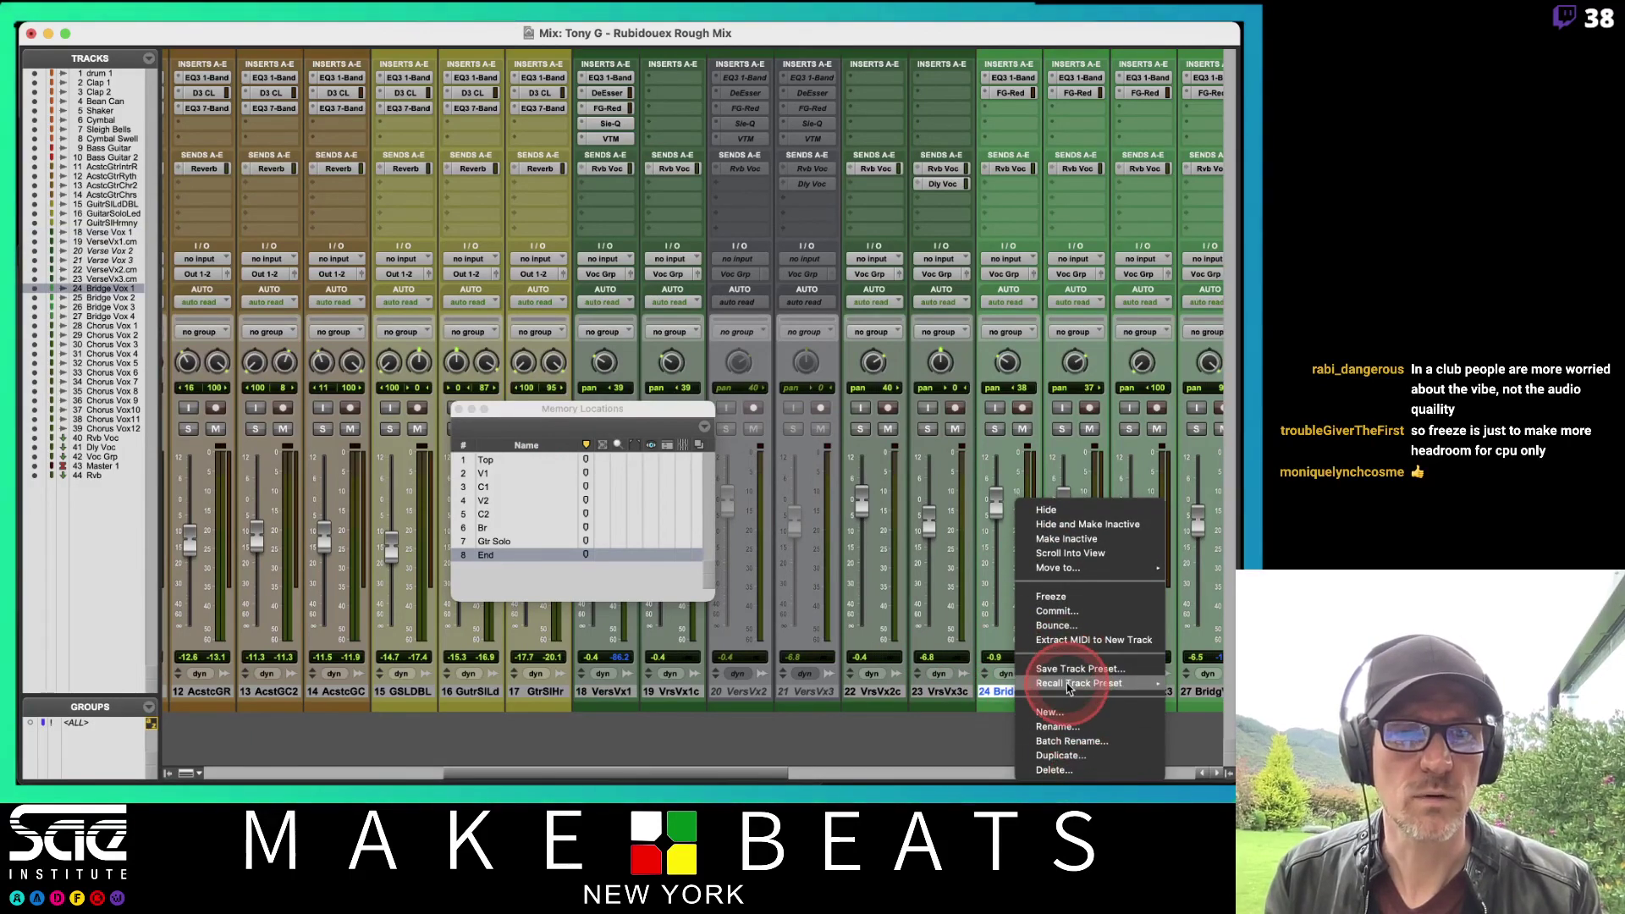
mouse_move(1083, 683)
mouse_move(973, 702)
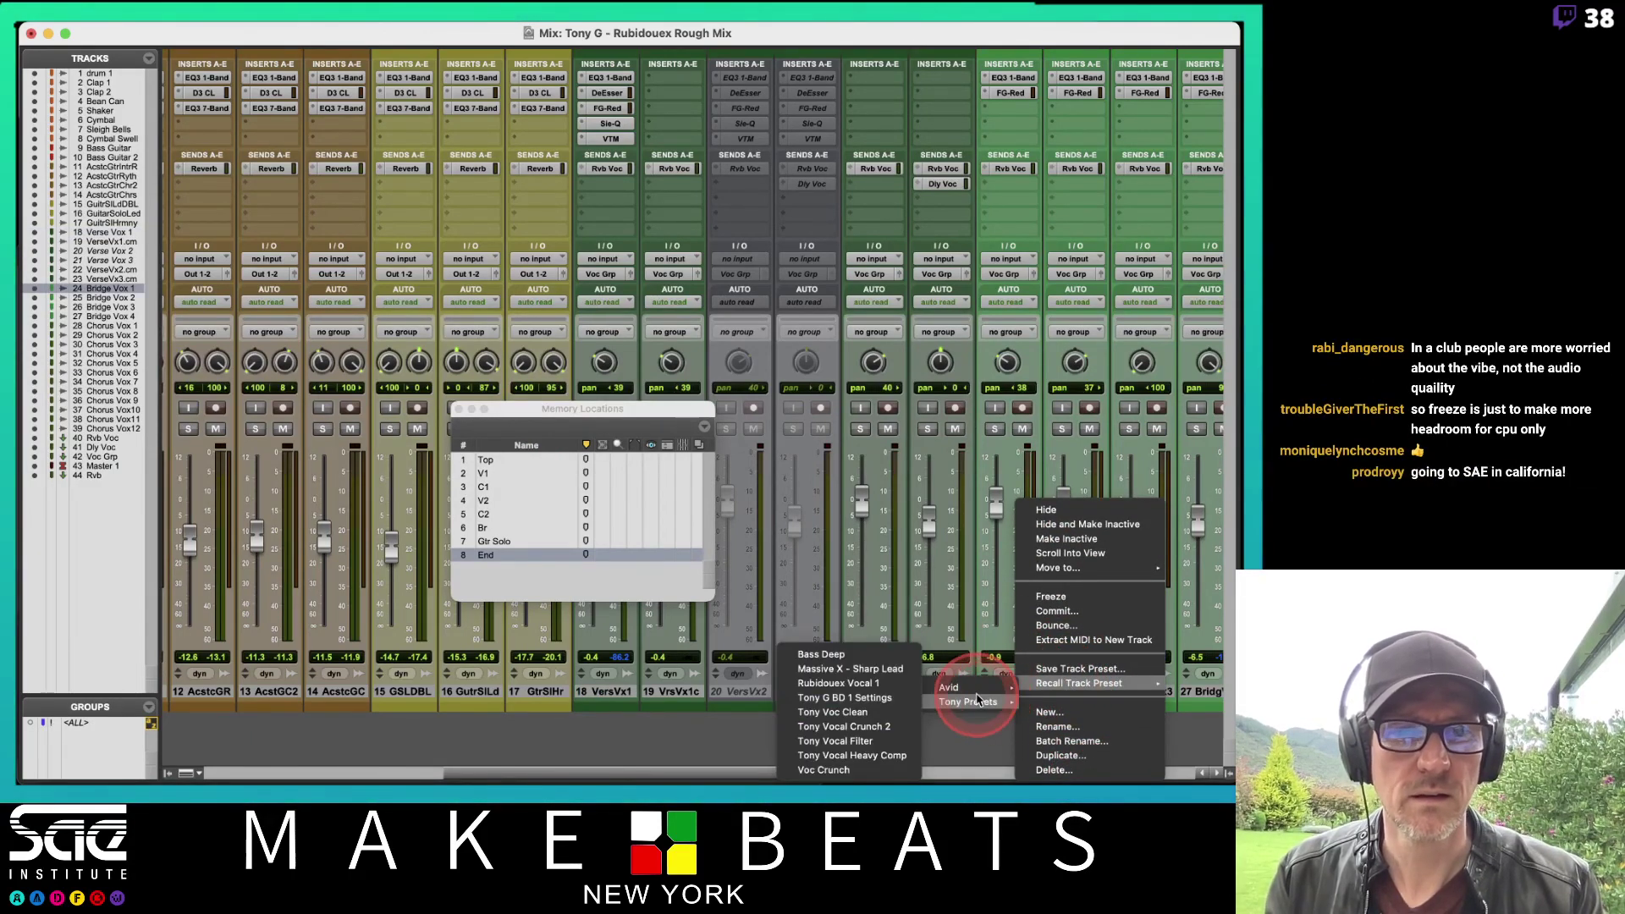
click(838, 685)
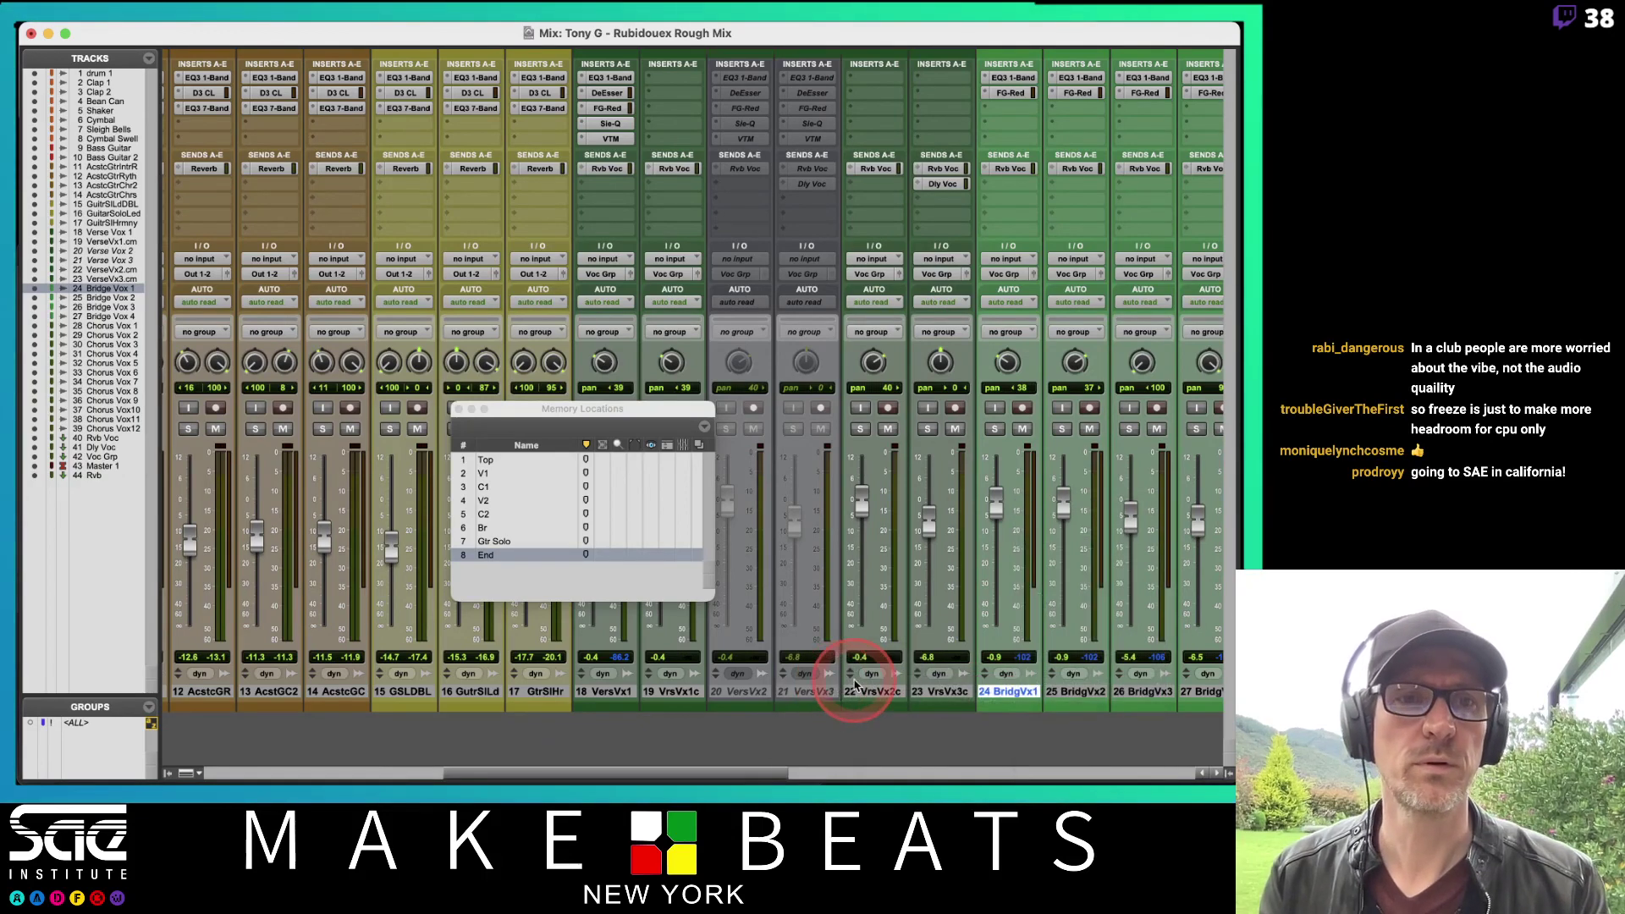
Step: Move Memory Locations clear of the bridge vocal strips and recall the Rubidouex Vocal 1 track preset on Bridge Vox 2 through 4
scroll(846, 688, right, 4)
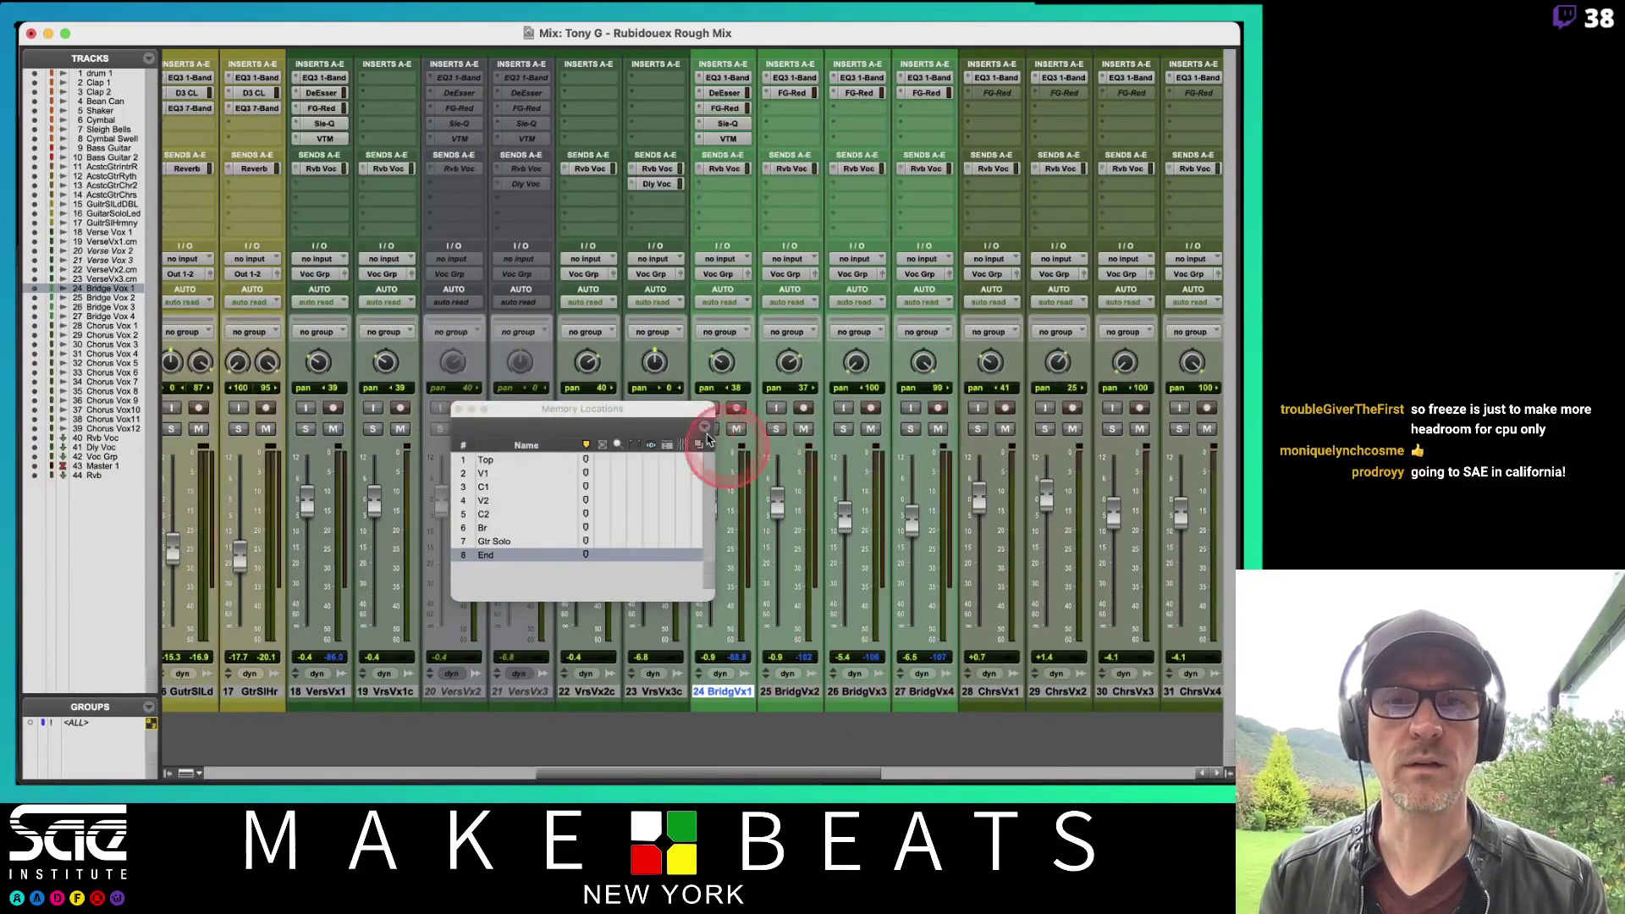
drag(677, 408, 508, 383)
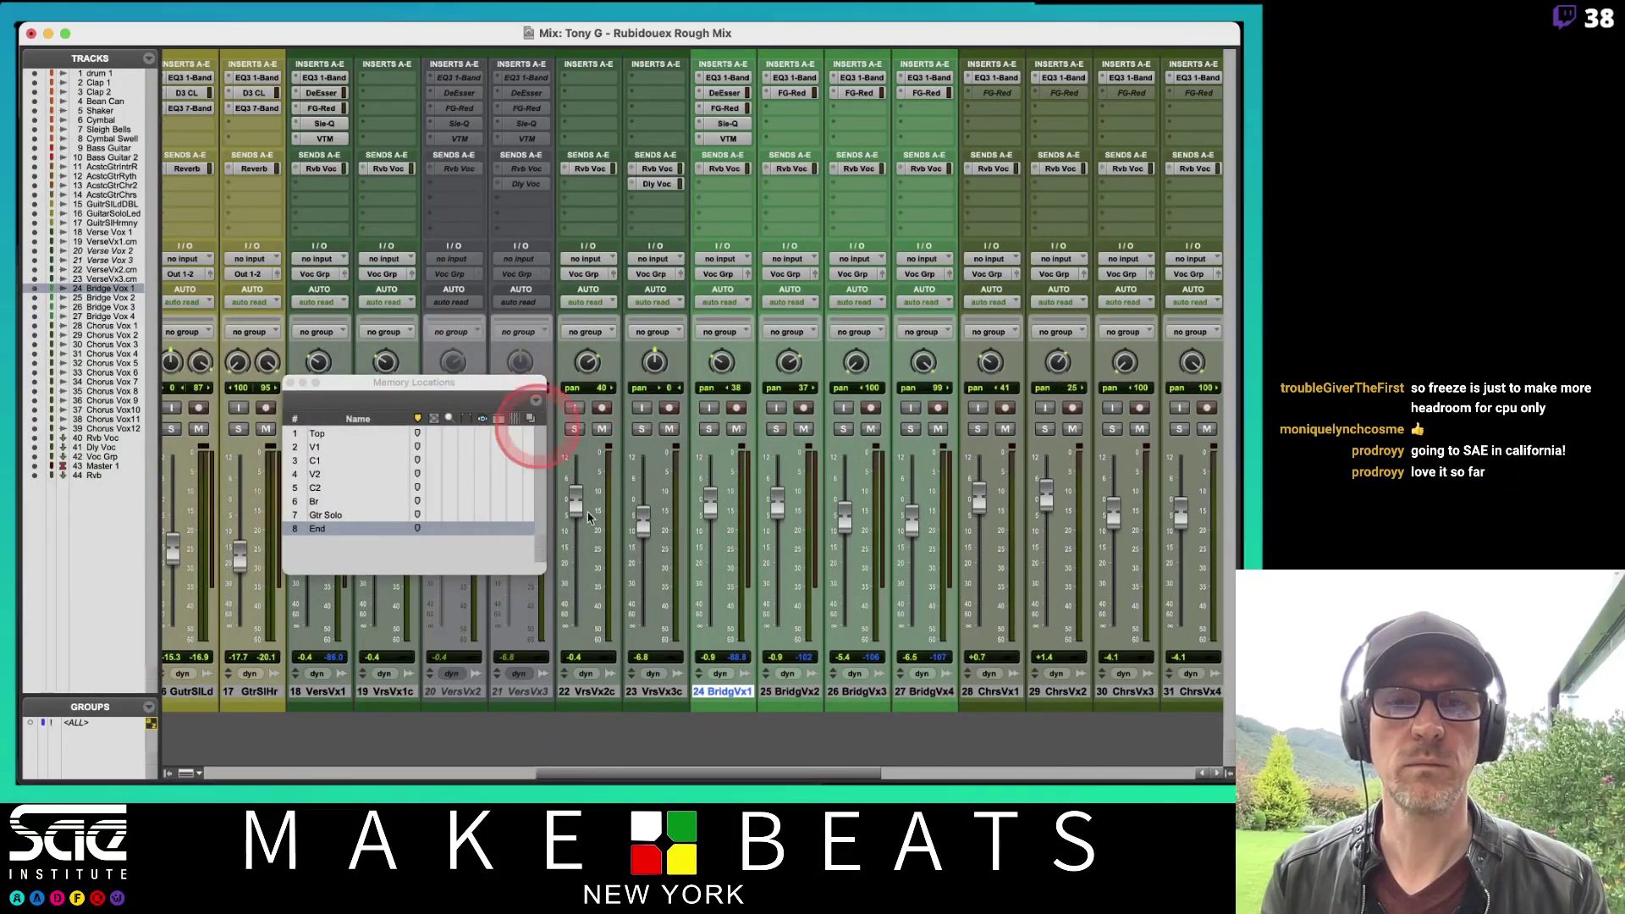
click(787, 691)
shift+click(927, 691)
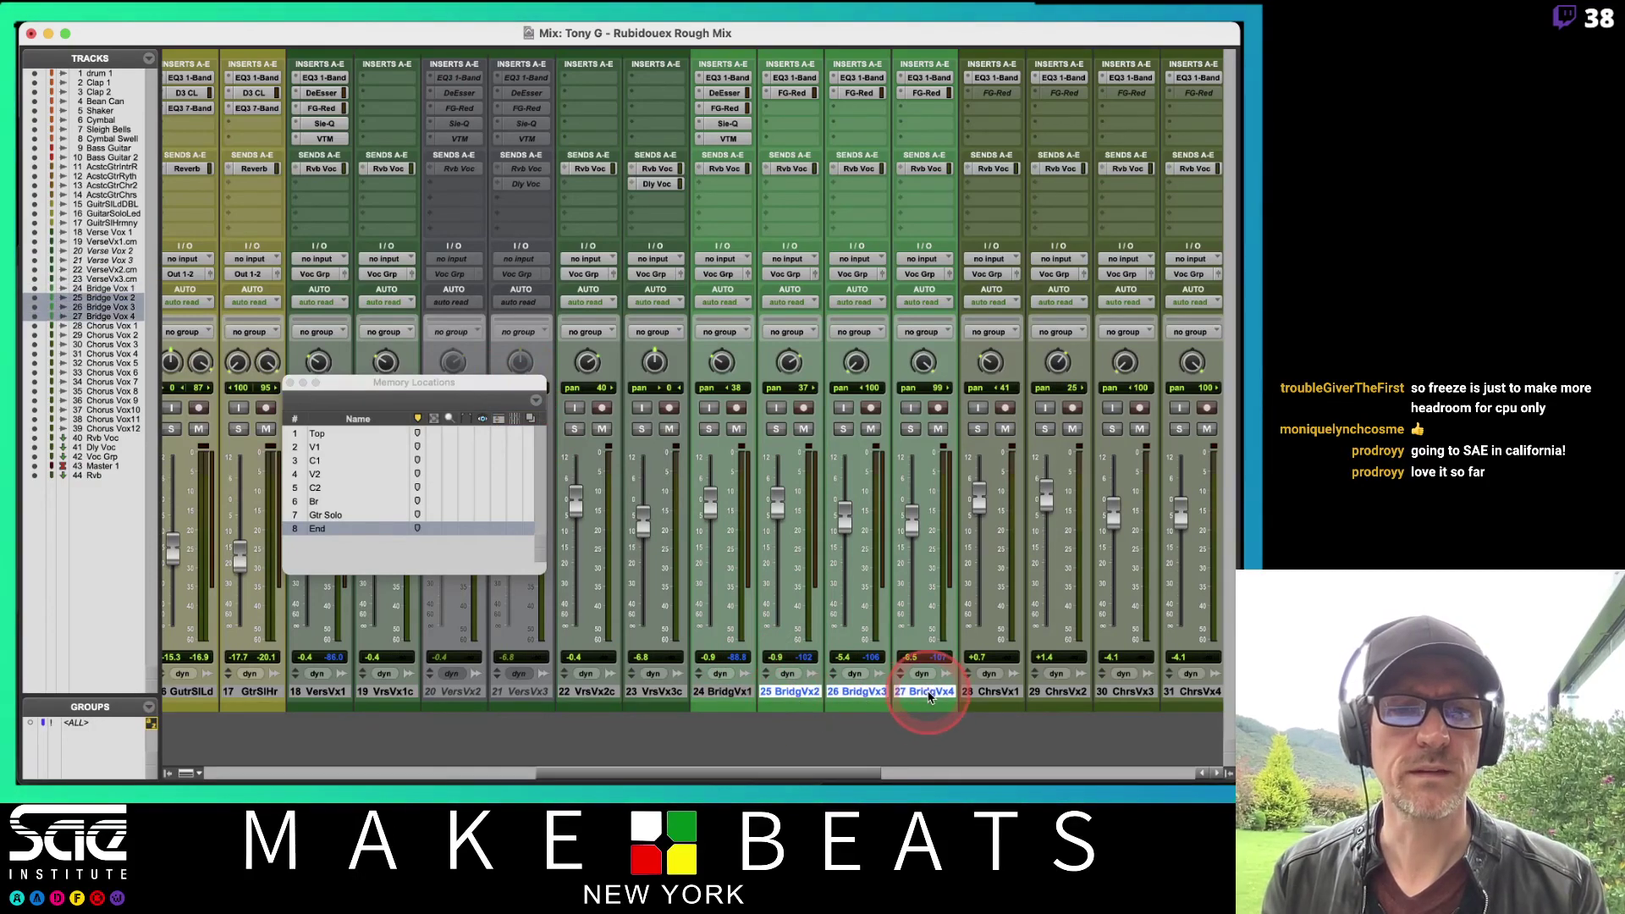
right_click(929, 693)
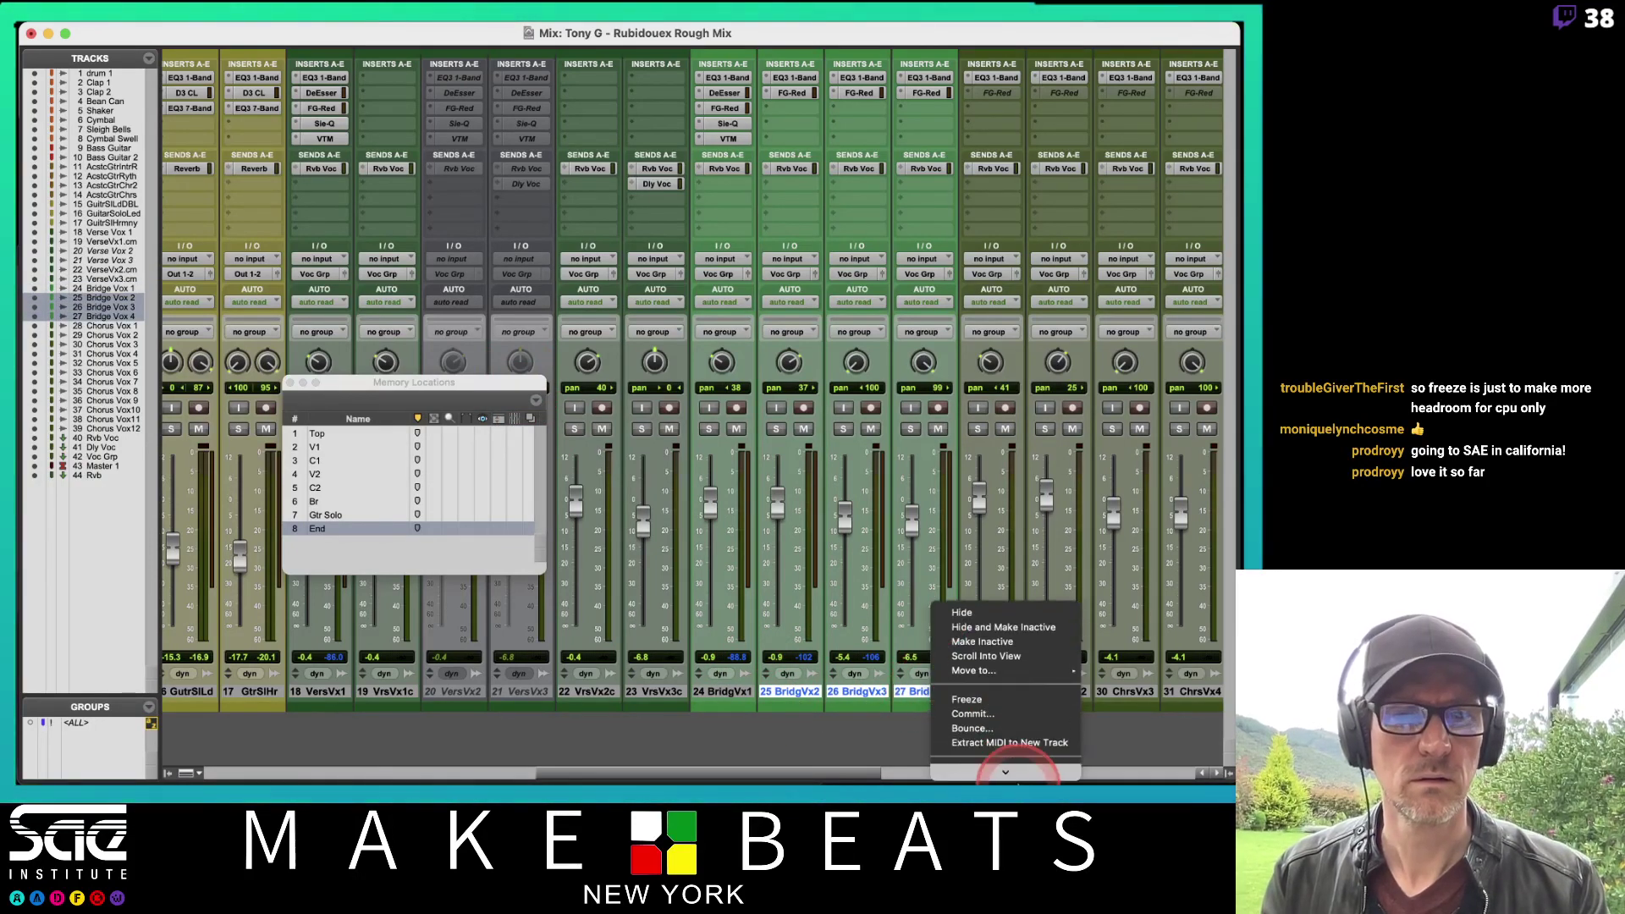
mouse_move(999, 682)
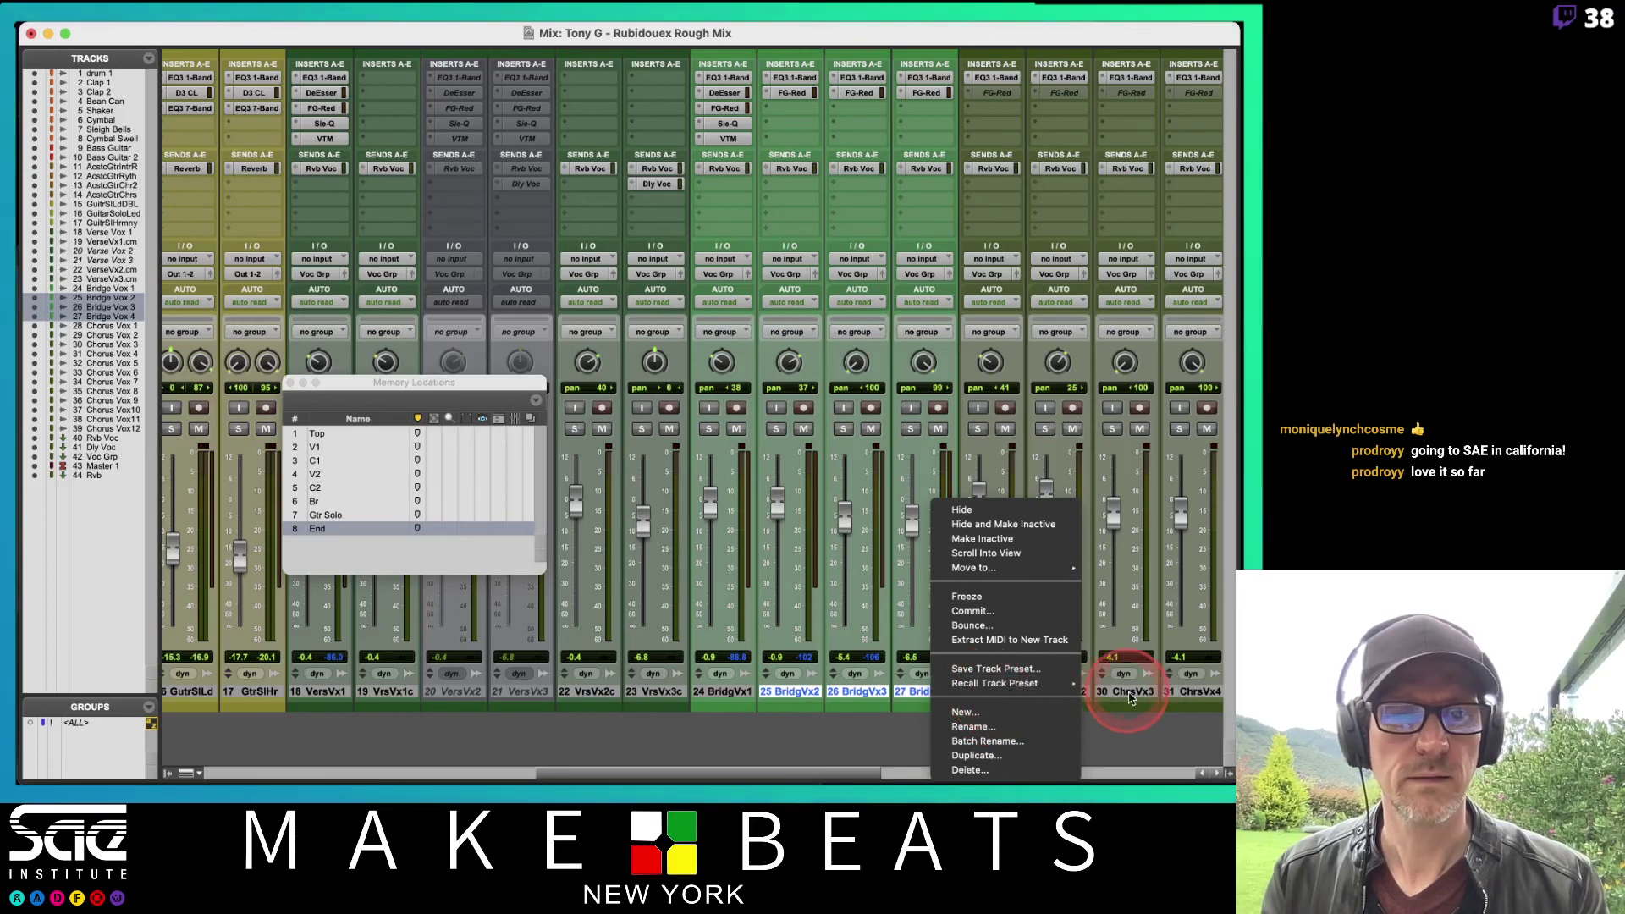
mouse_move(1122, 702)
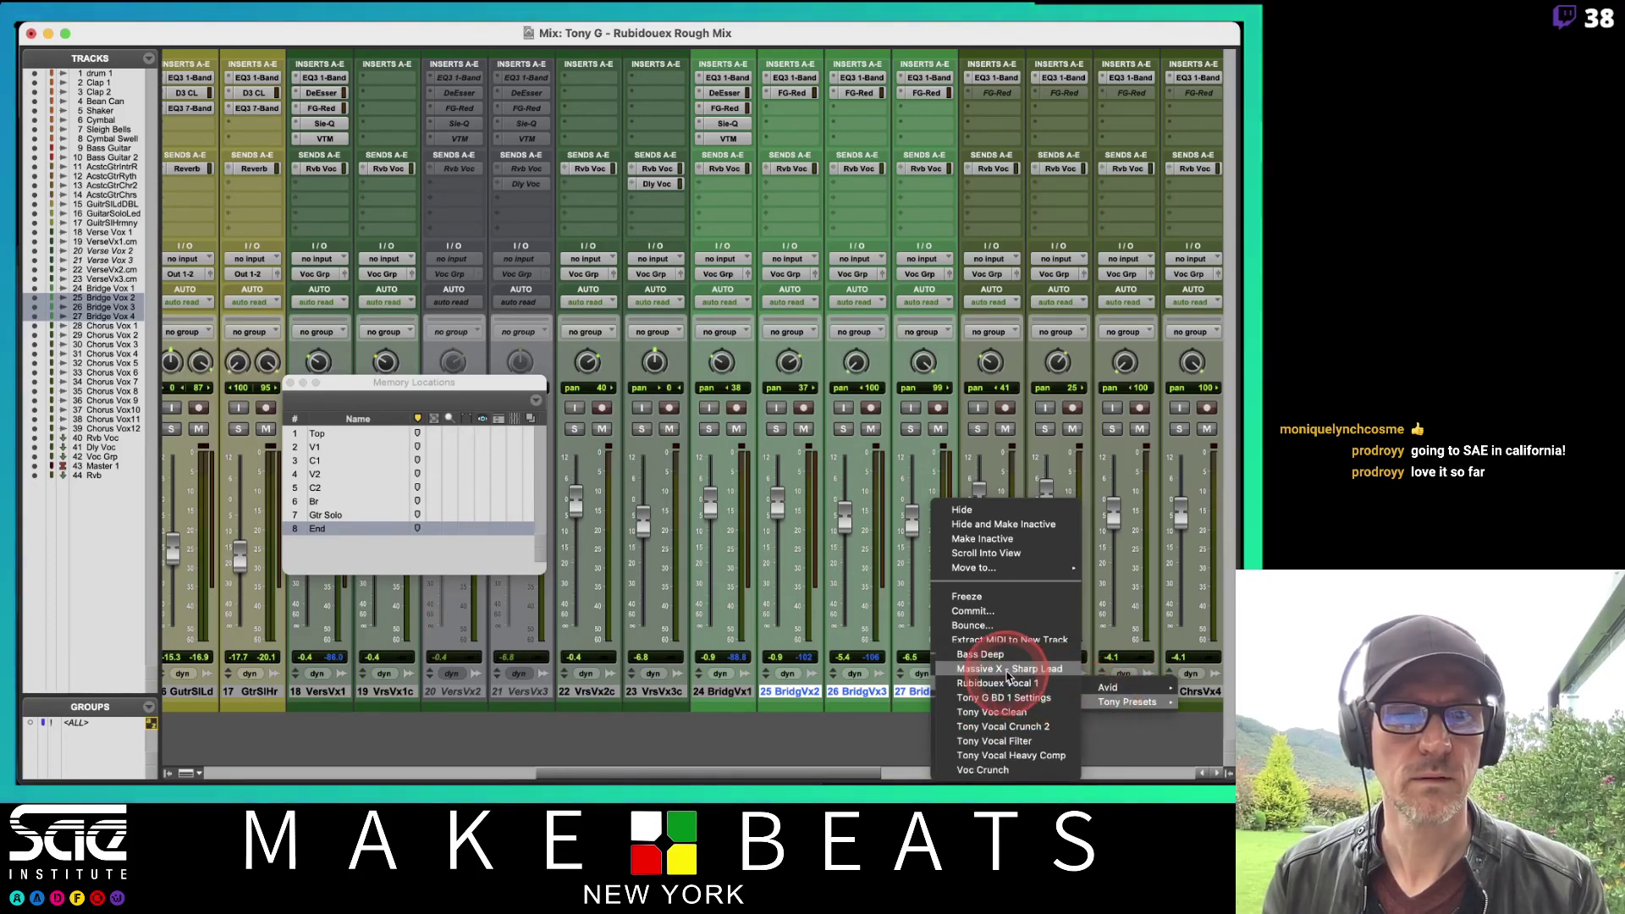
click(1005, 684)
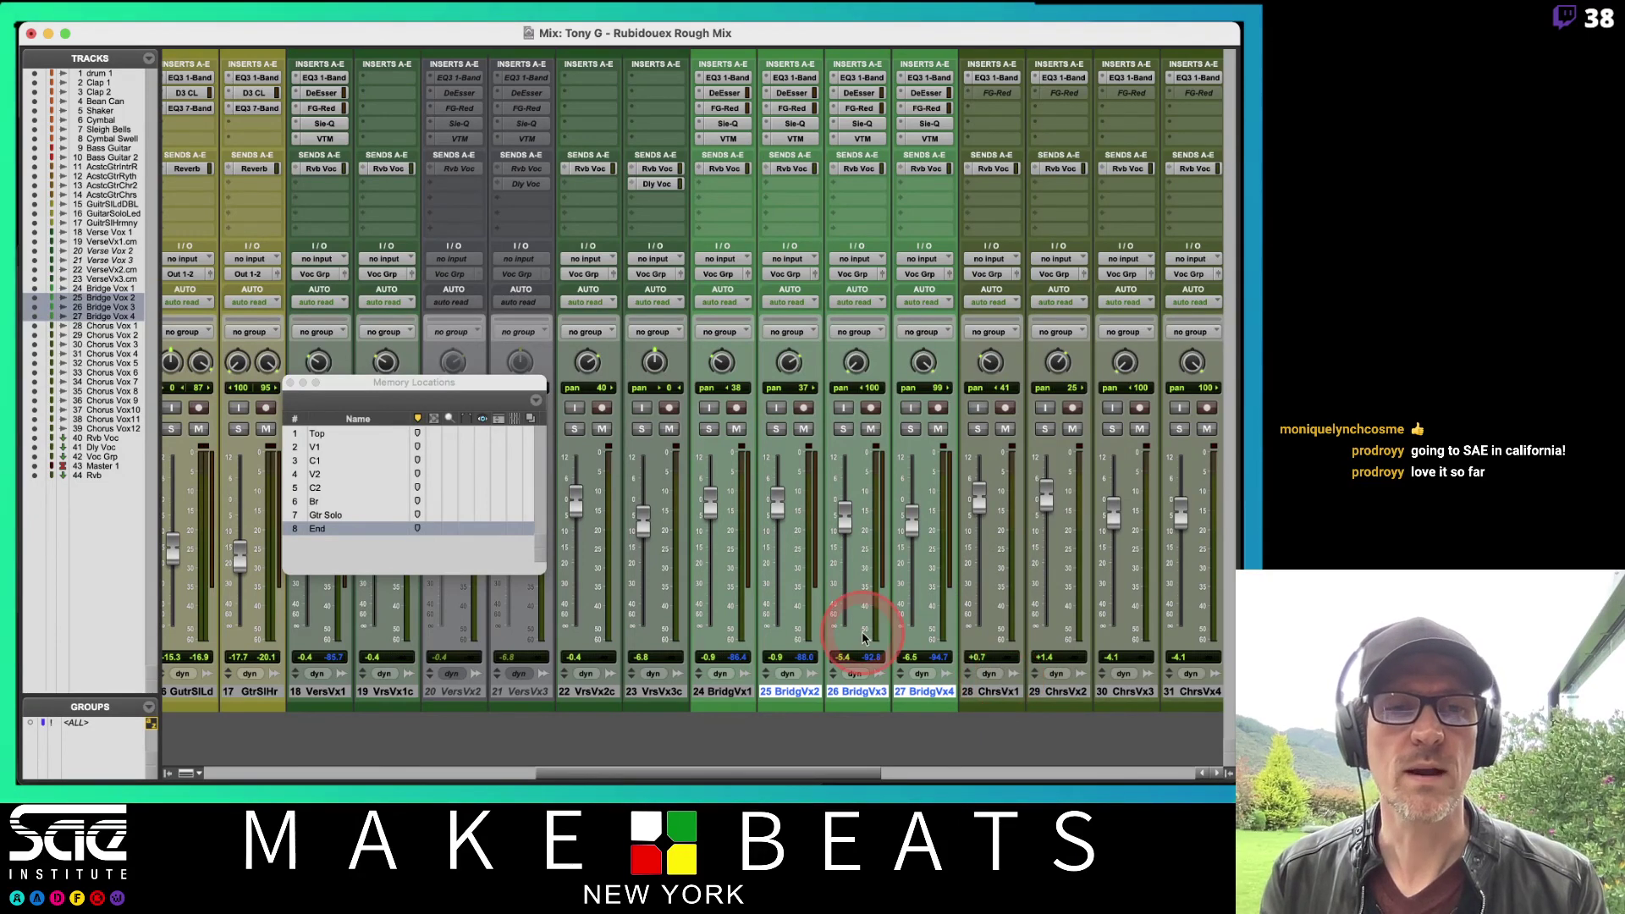
Step: Recall the Rubidouex Vocal 1 track preset on Chorus Vox 1 through 3
scroll(860, 646, right, 4)
click(699, 693)
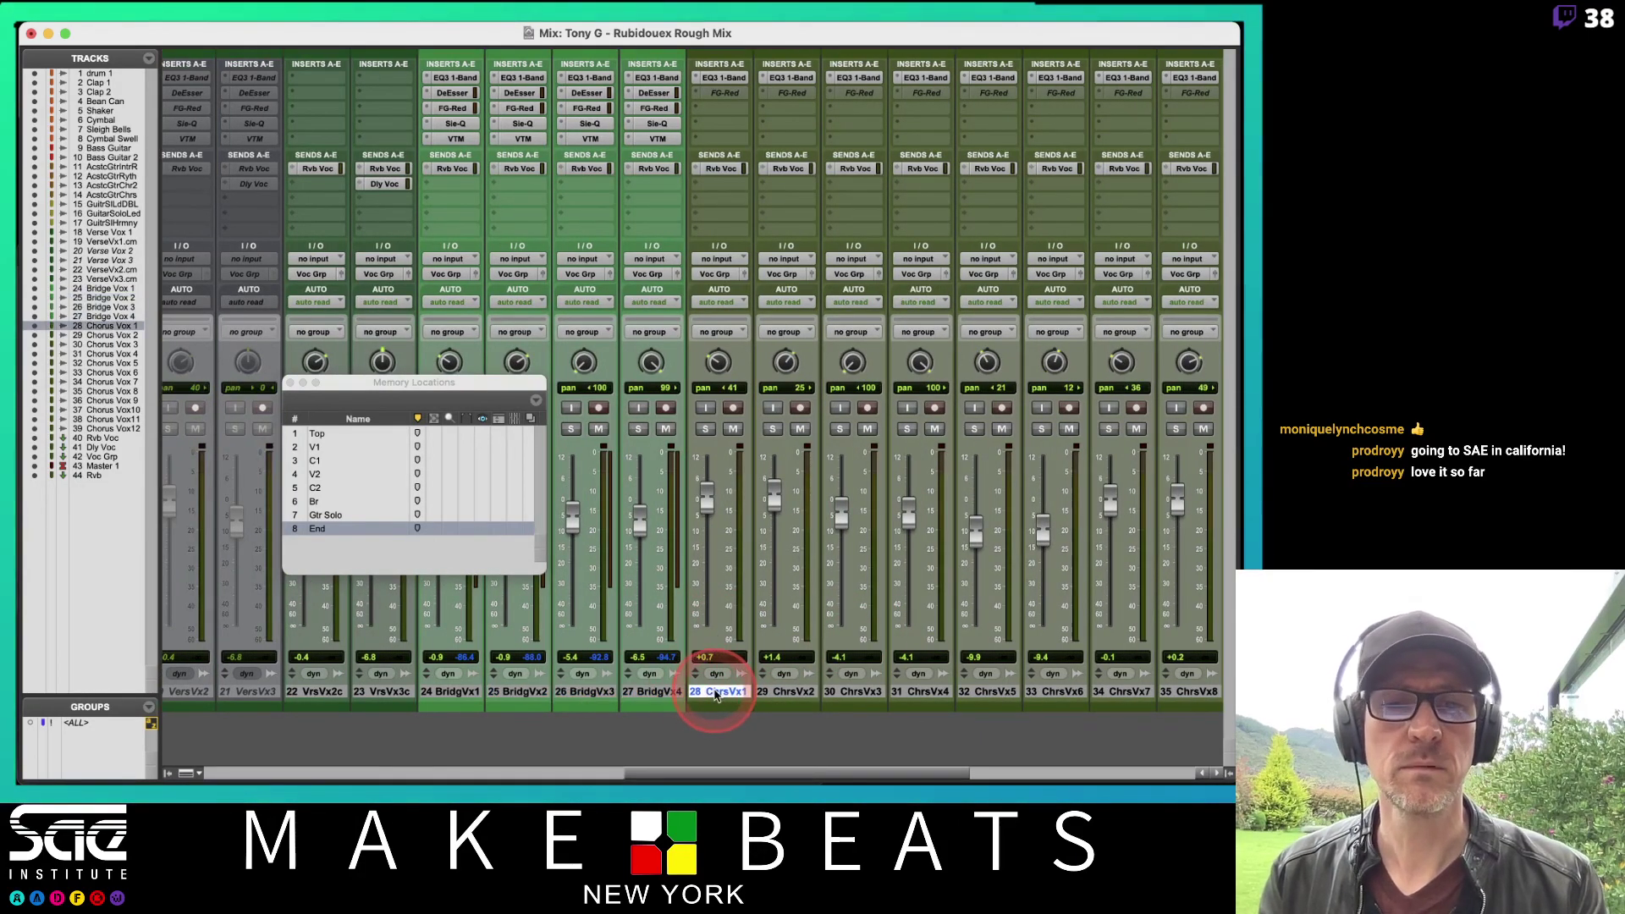
shift+click(865, 693)
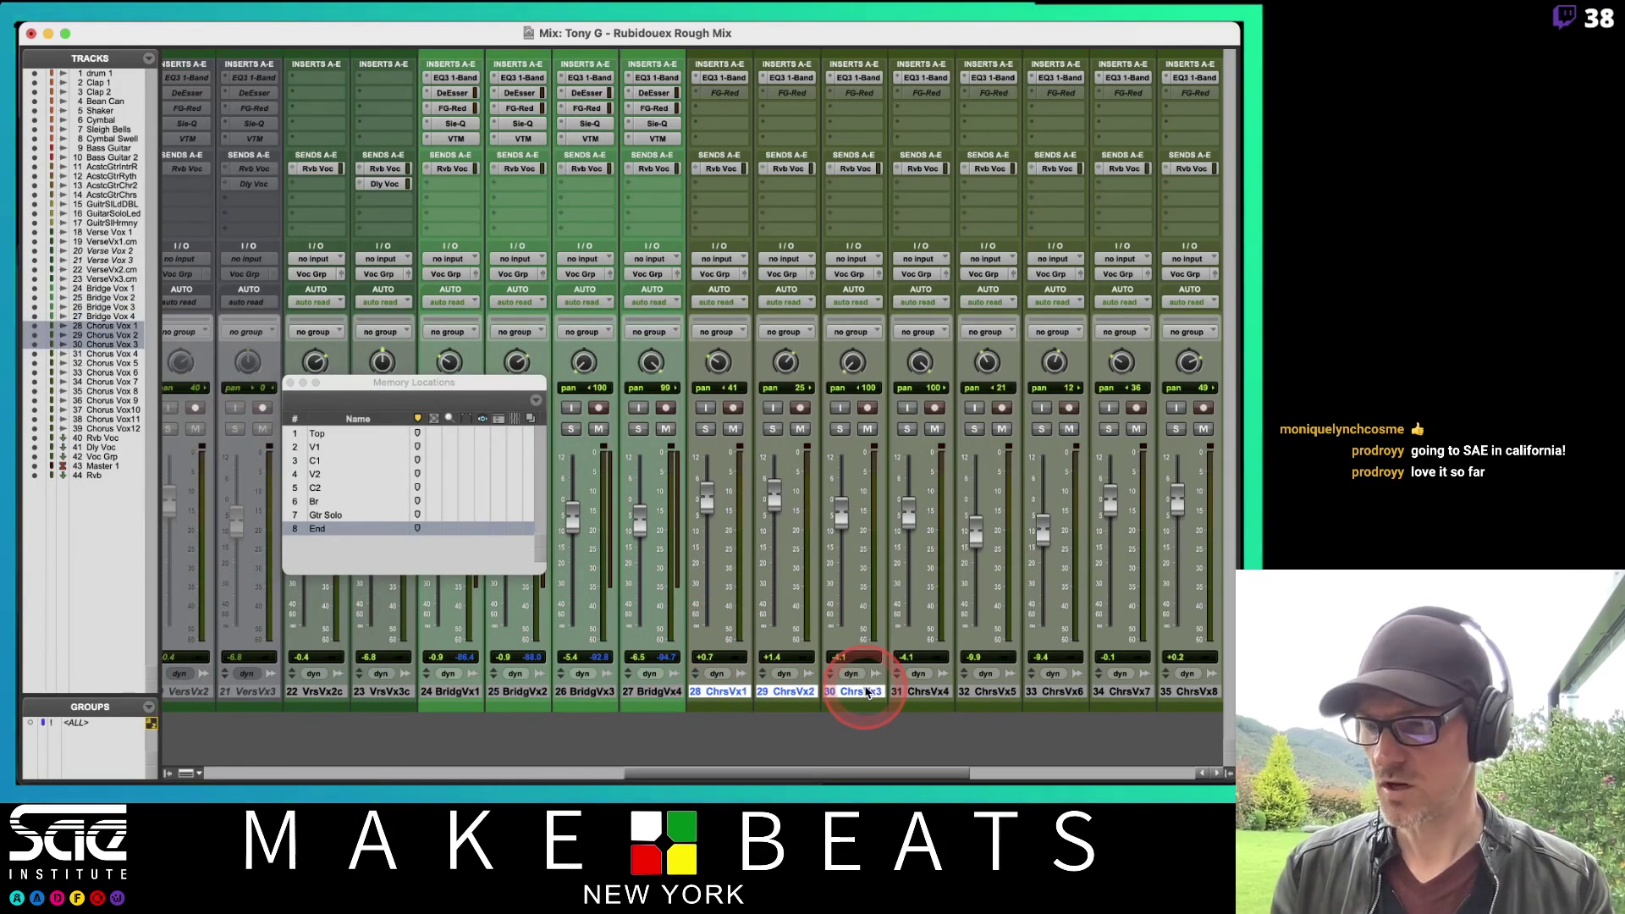
right_click(725, 690)
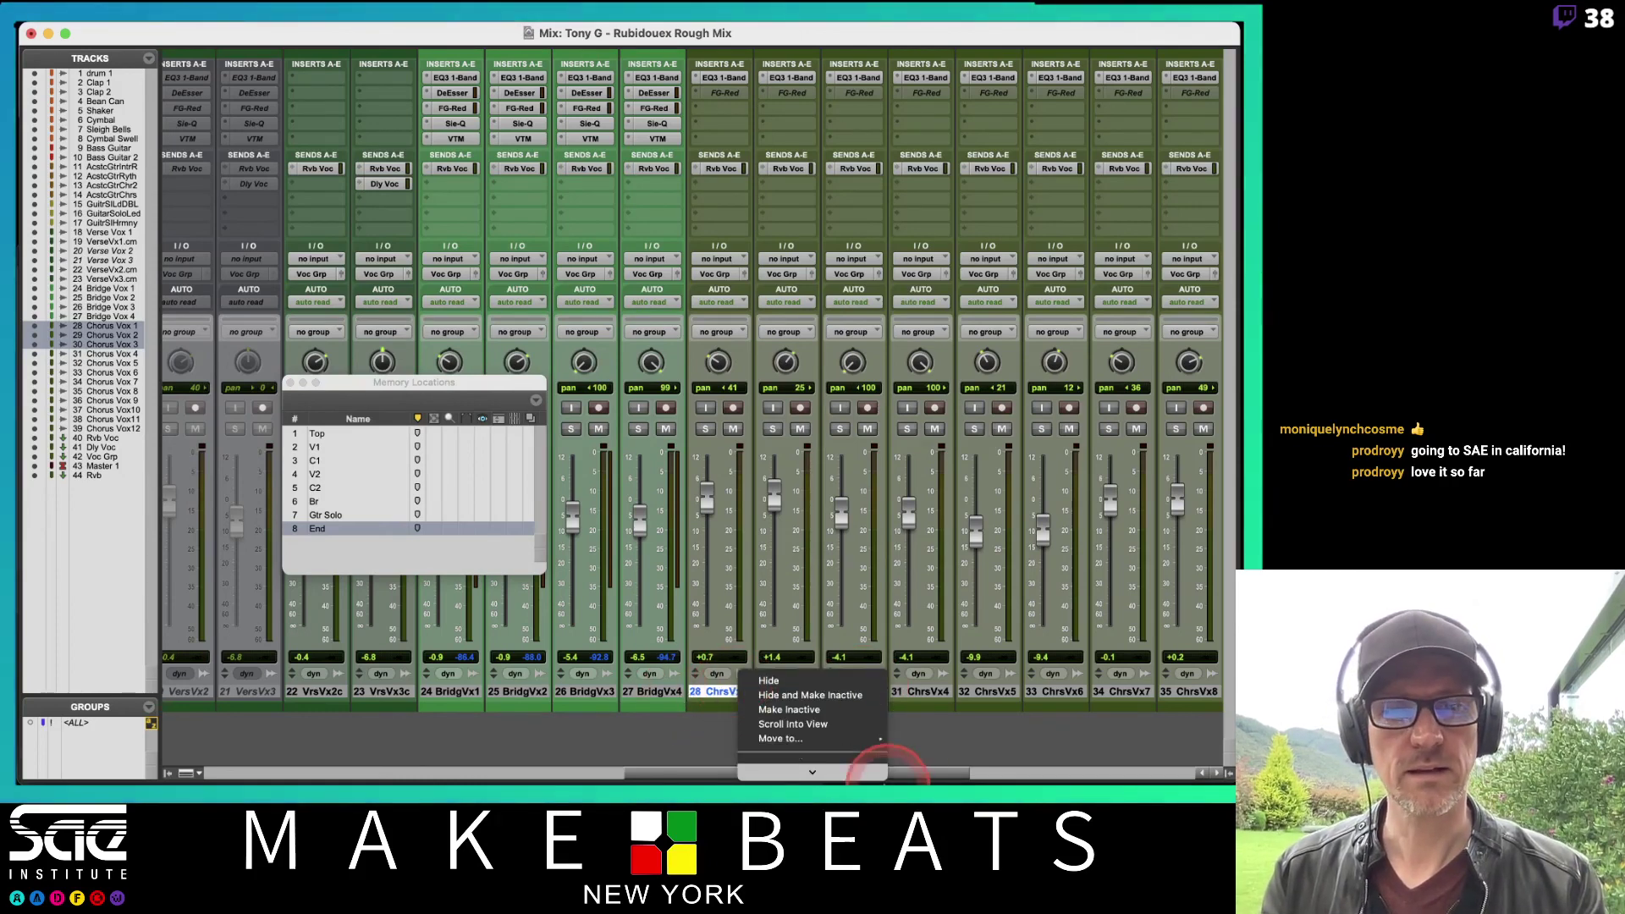
mouse_move(840, 687)
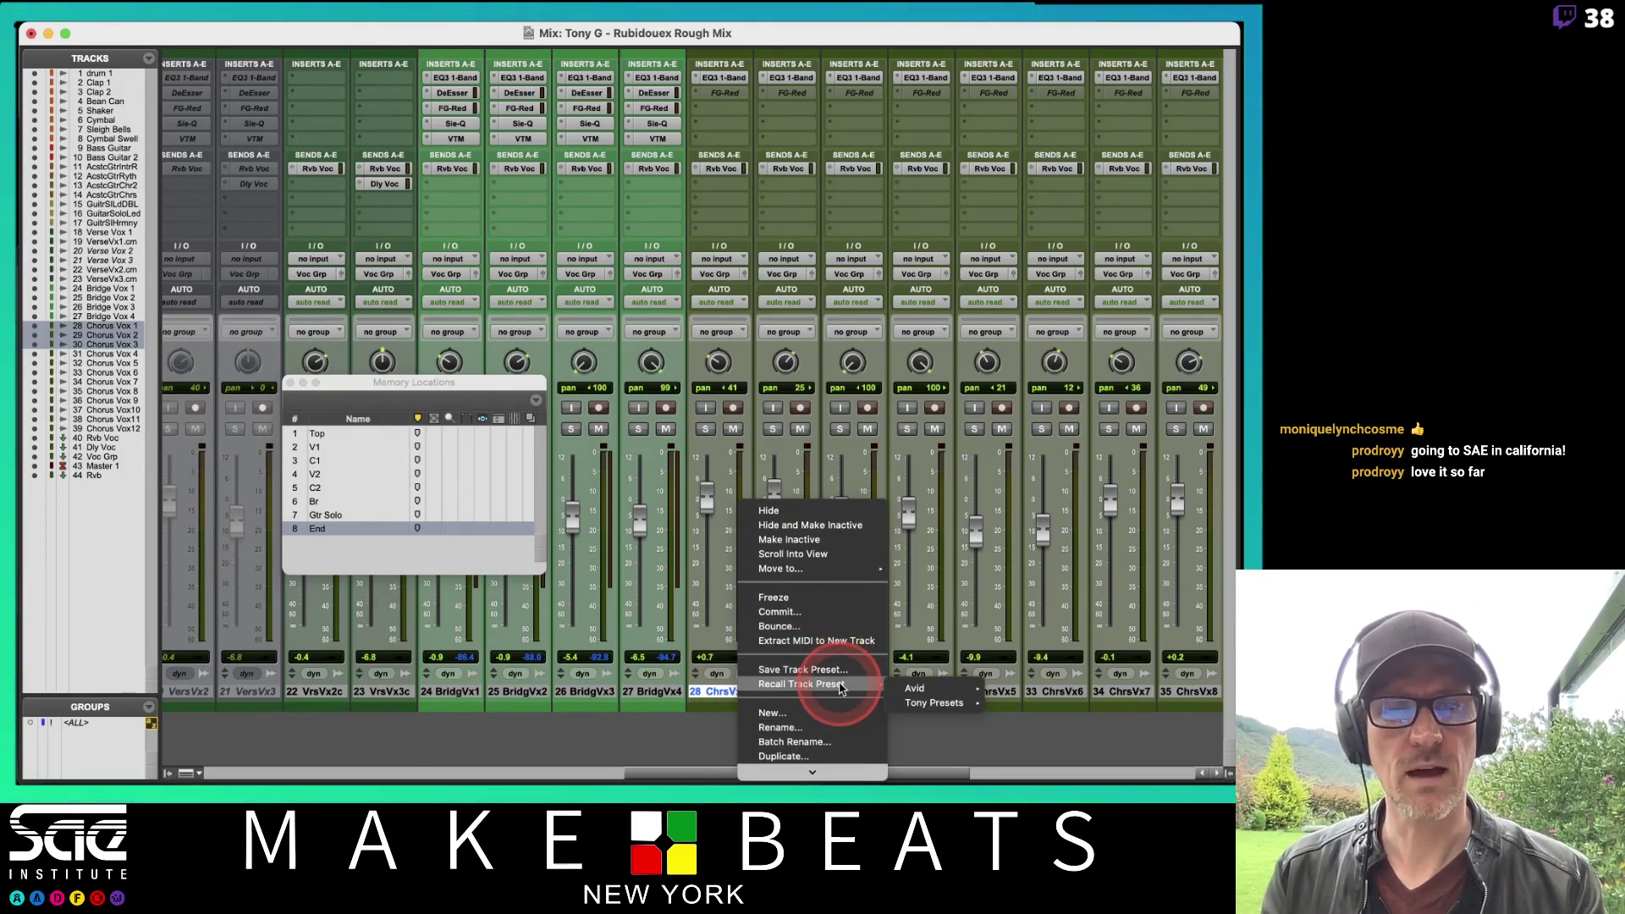
mouse_move(934, 703)
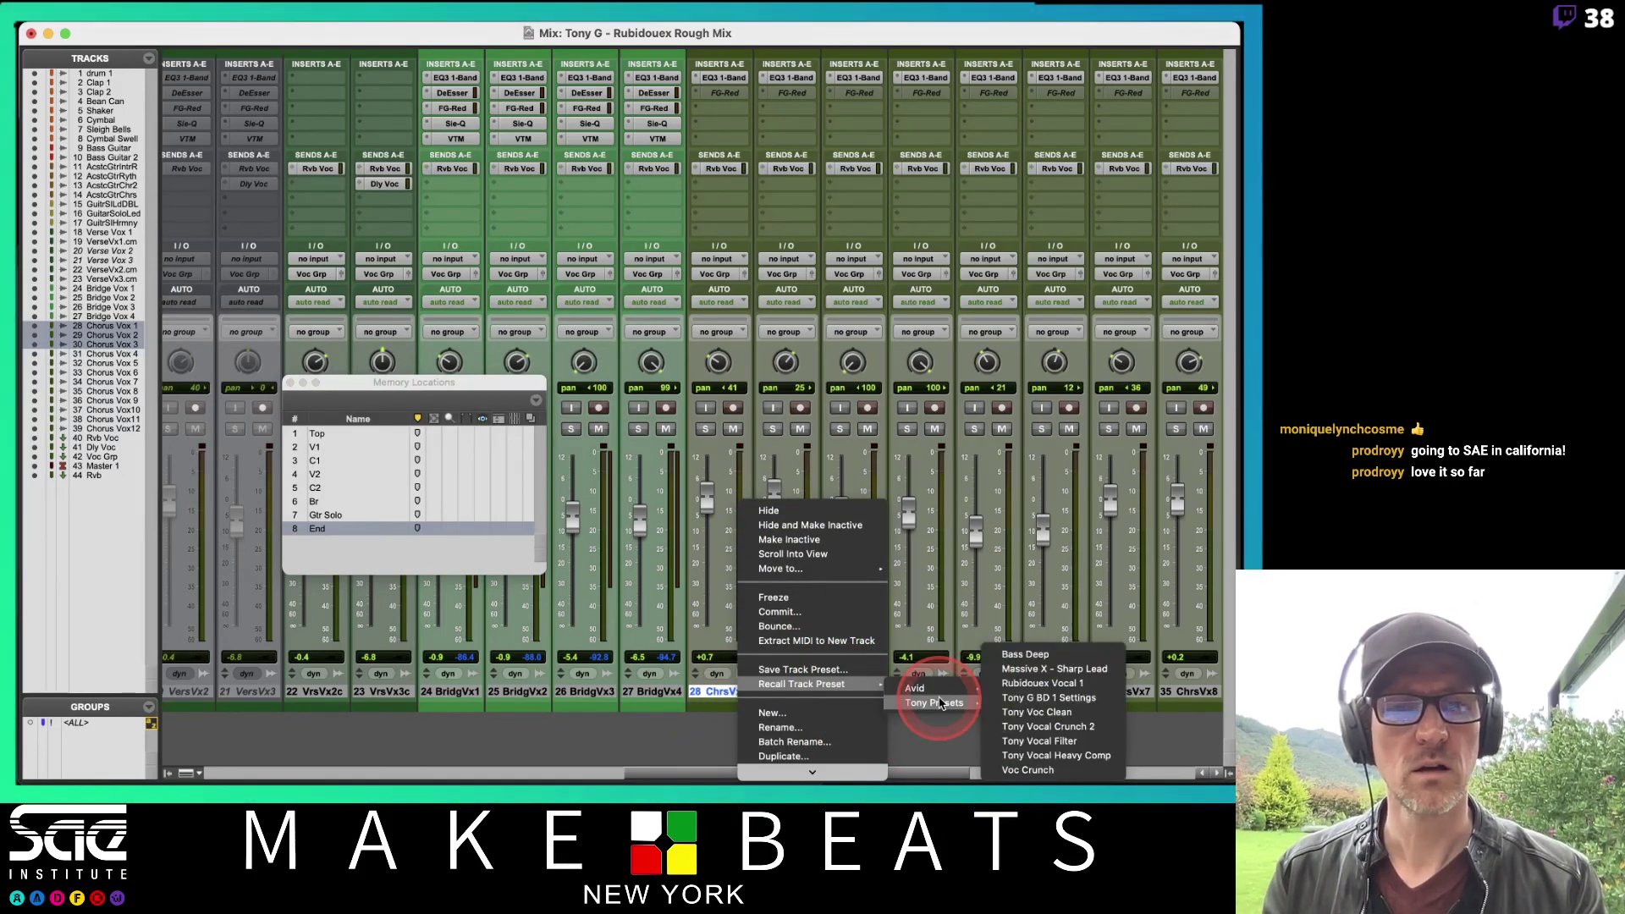
click(1053, 684)
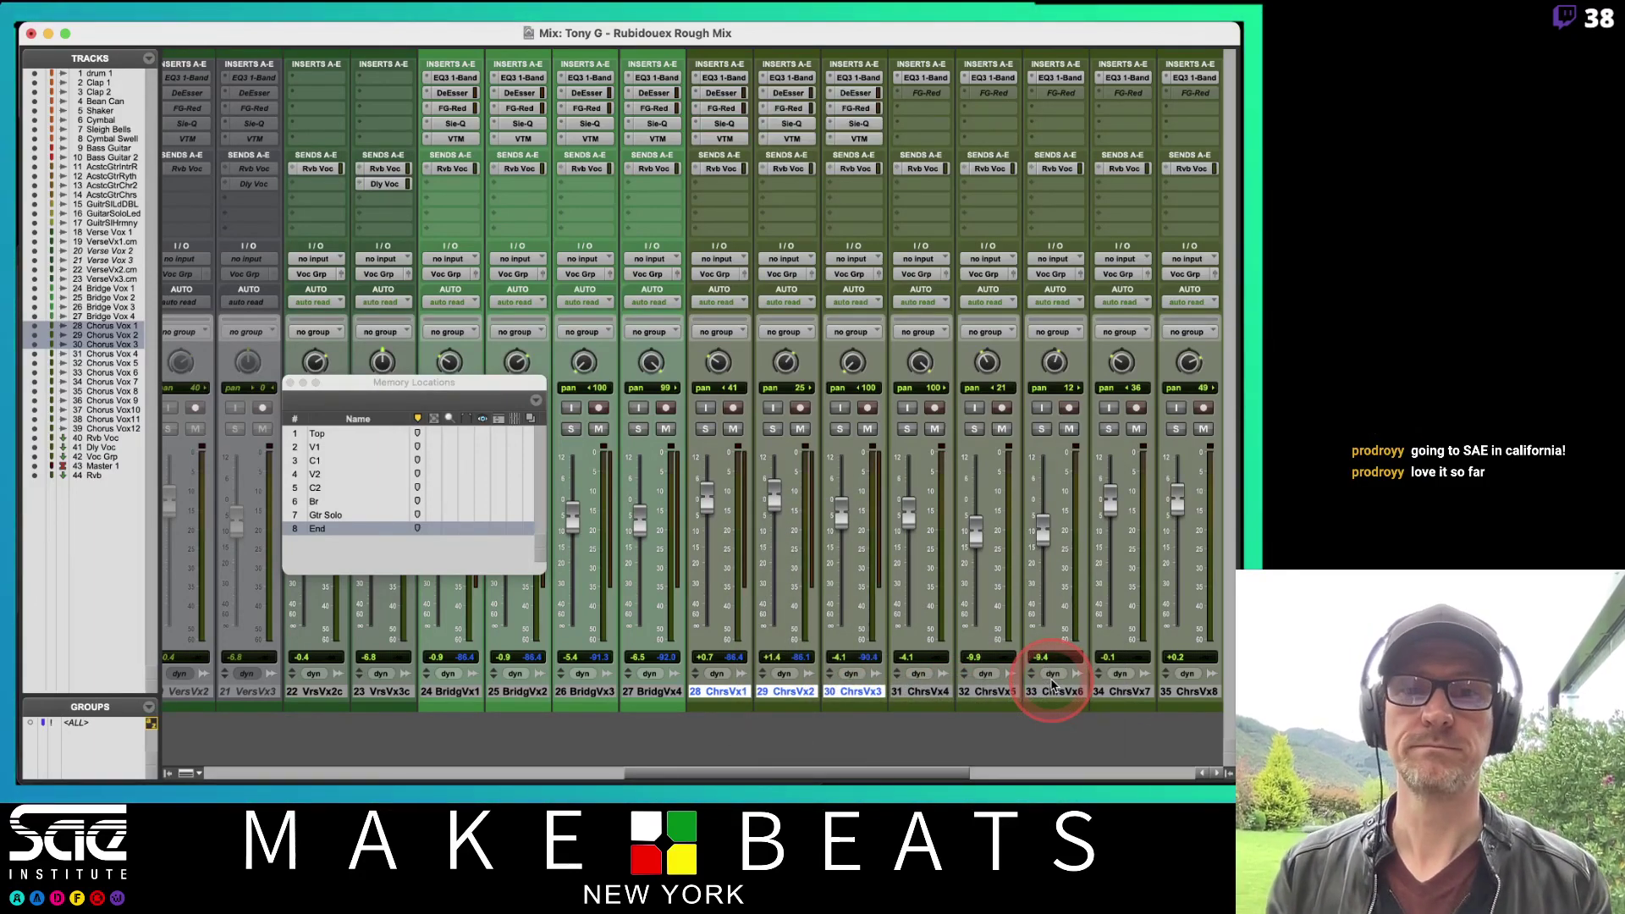
Step: Close the Memory Locations window and display System Usage to check the CPU load
click(291, 384)
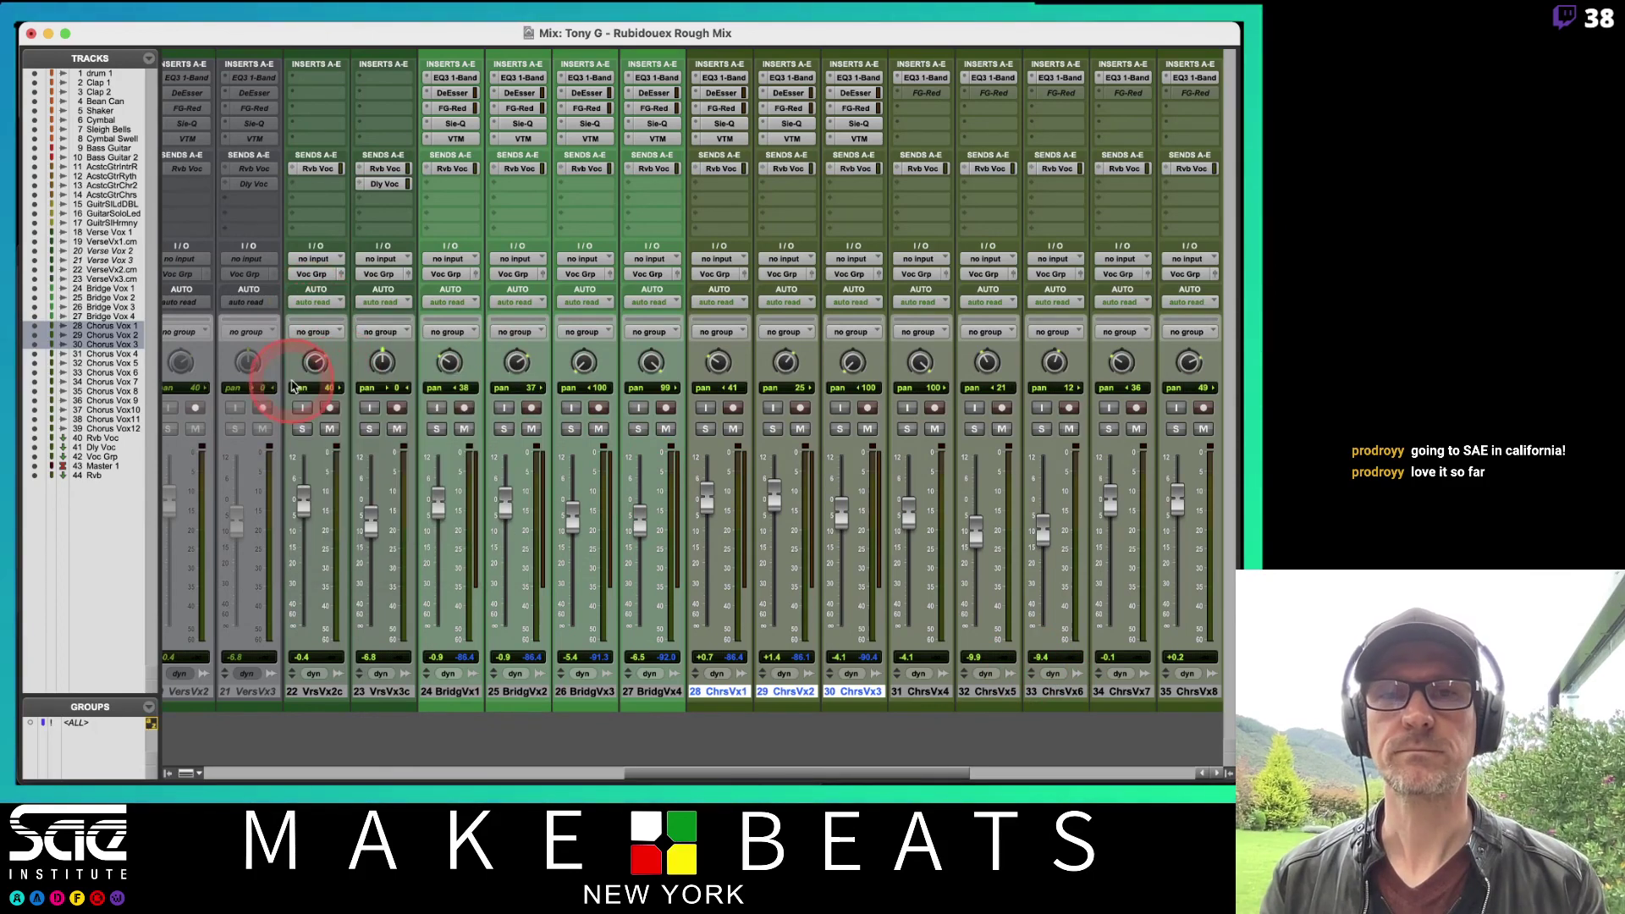
mouse_move(627, 32)
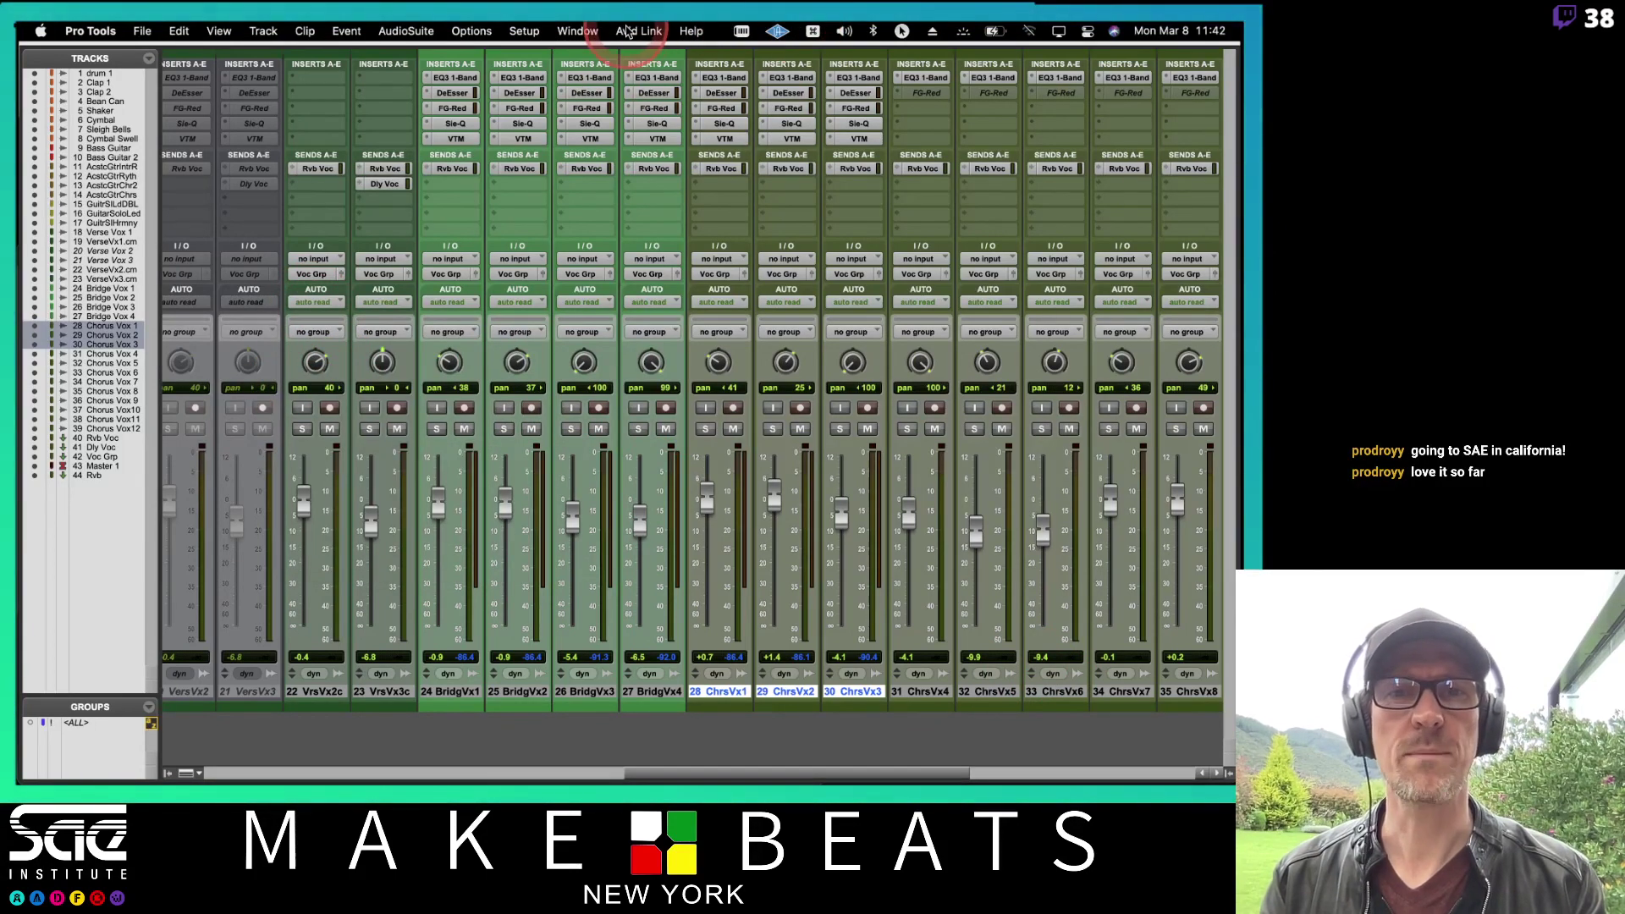
click(577, 30)
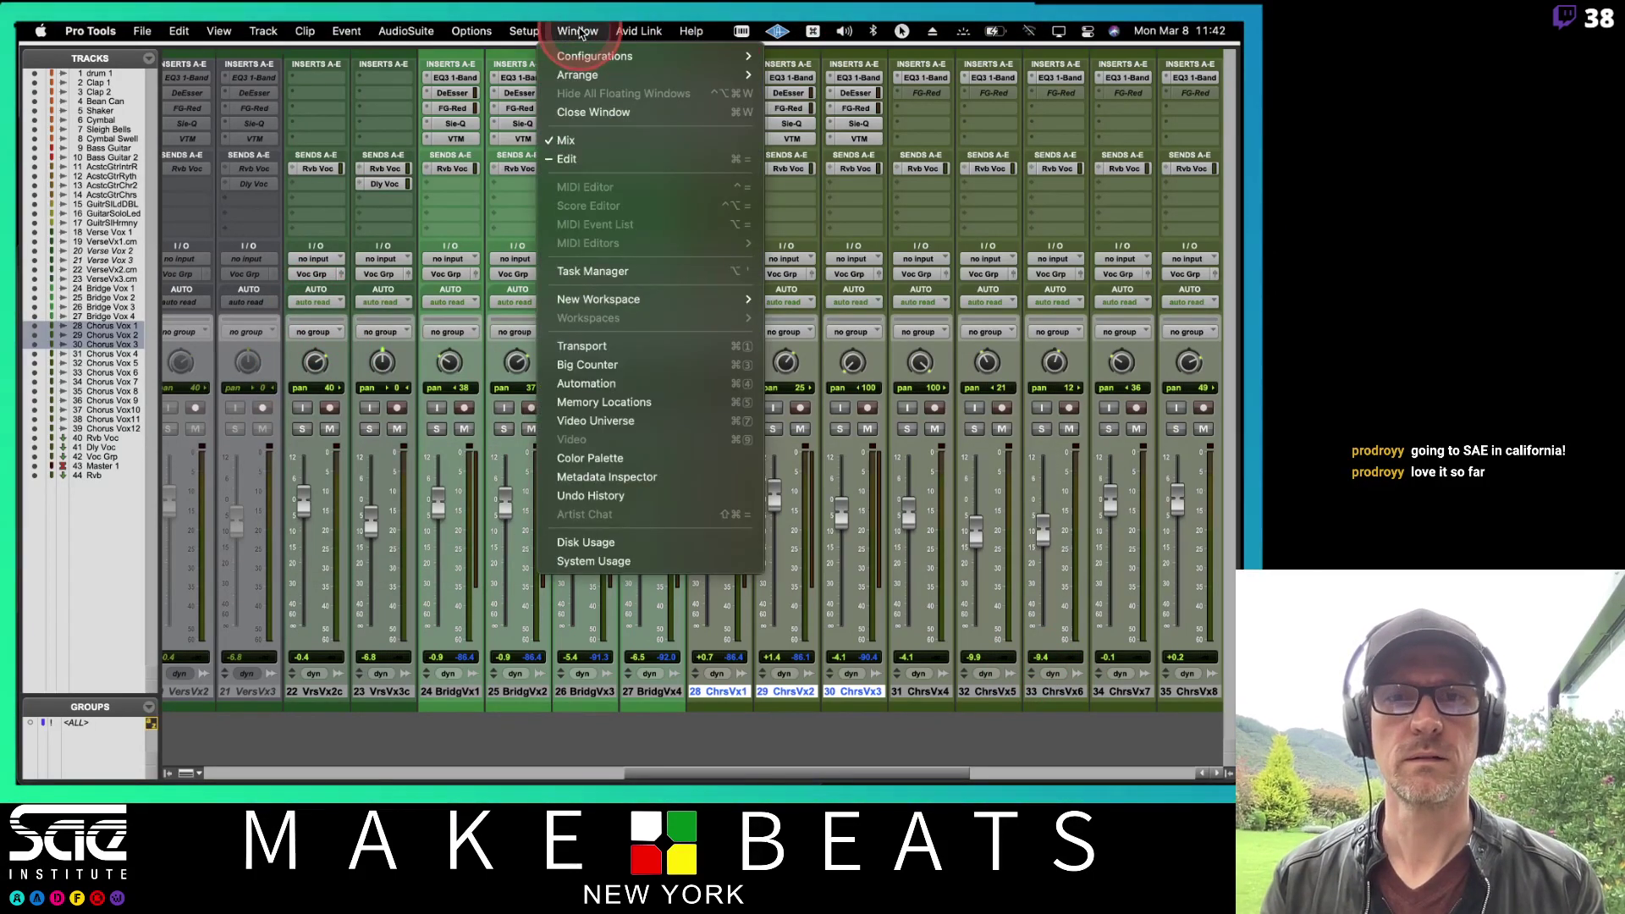
click(602, 559)
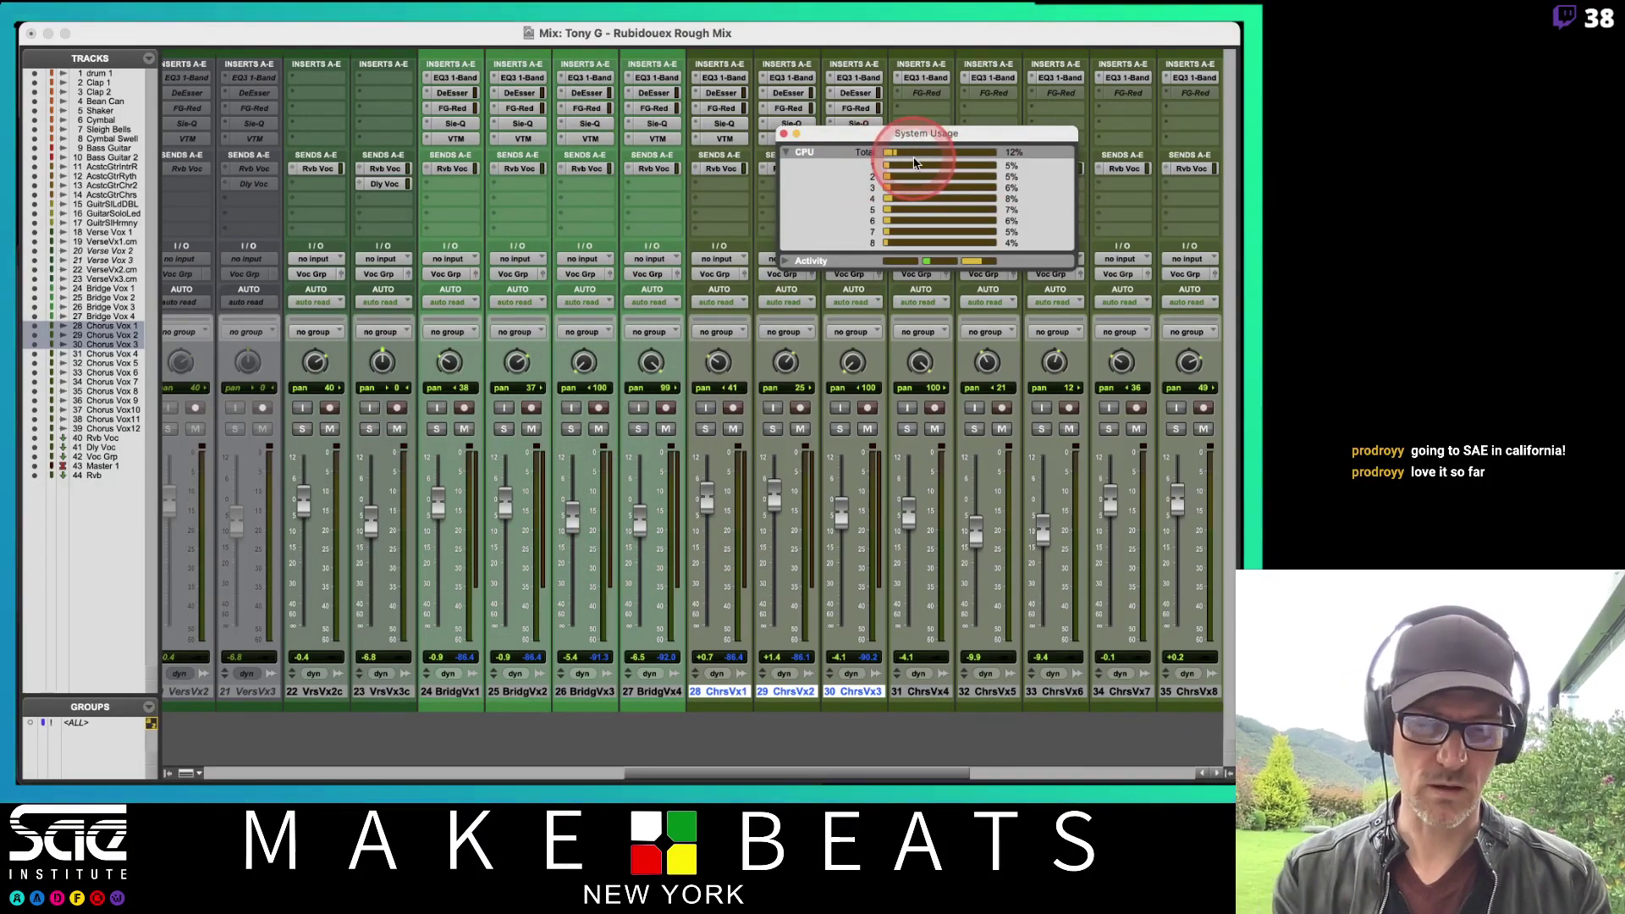
Step: Show the Edit window with System Usage moved aside, reopen Memory Locations, and jump playback to the C1 marker
key(super+equal)
drag(842, 138, 943, 188)
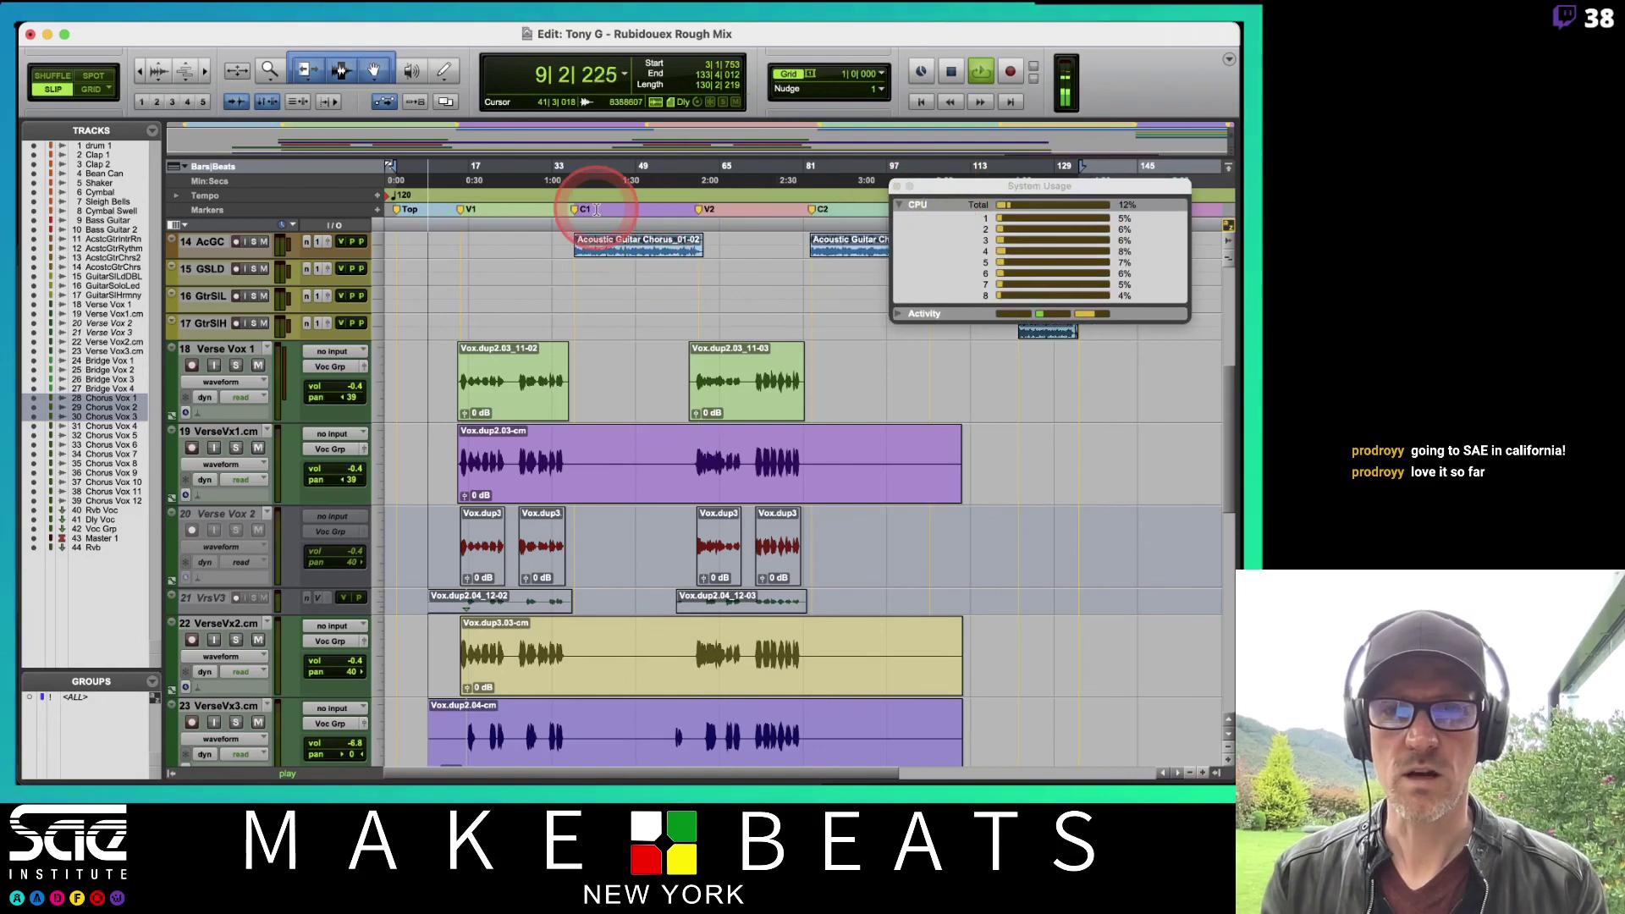
key(super+KP_5)
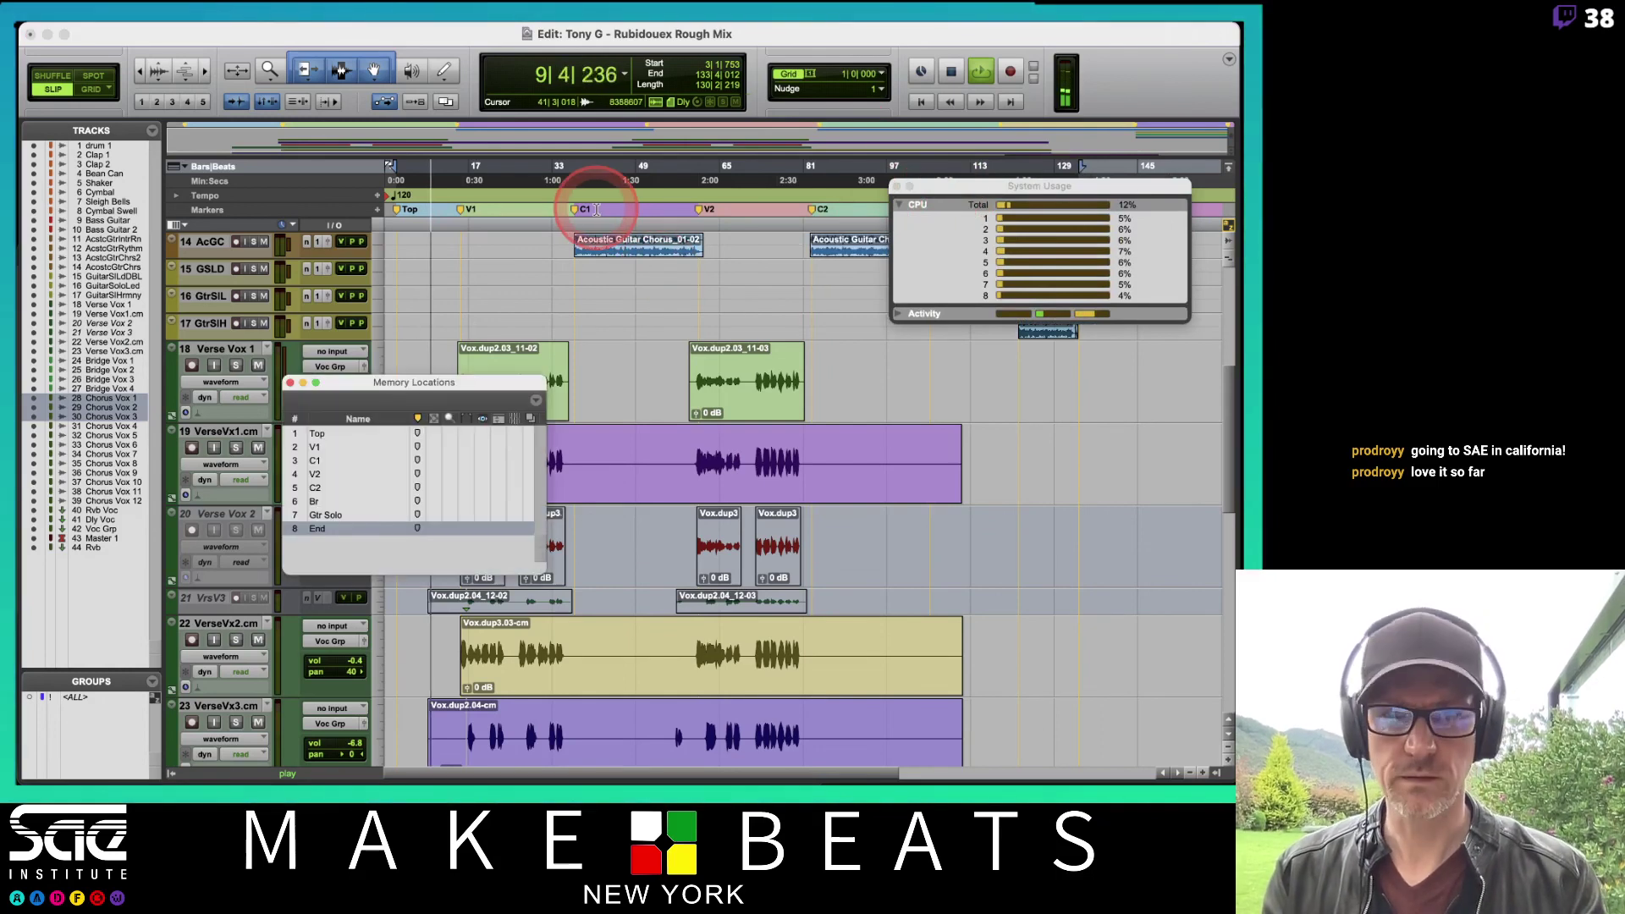
click(328, 464)
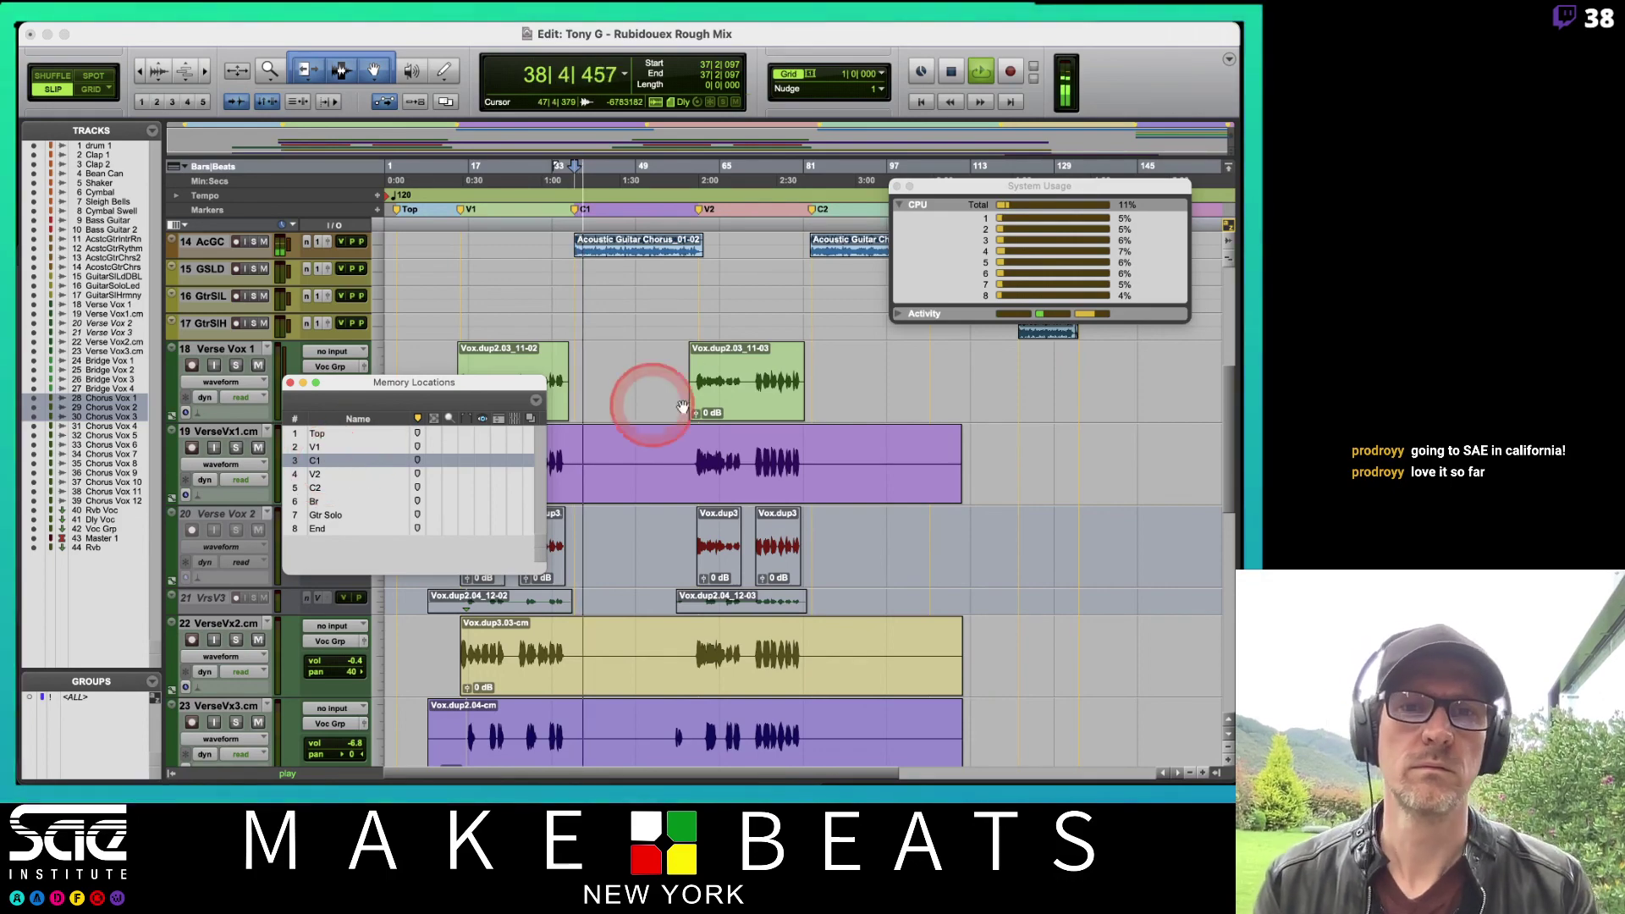
Step: Check the CPU load while the chorus plays with the chorus vocal tracks in view, and stop playback
scroll(705, 400, down, 2)
scroll(704, 400, down, 10)
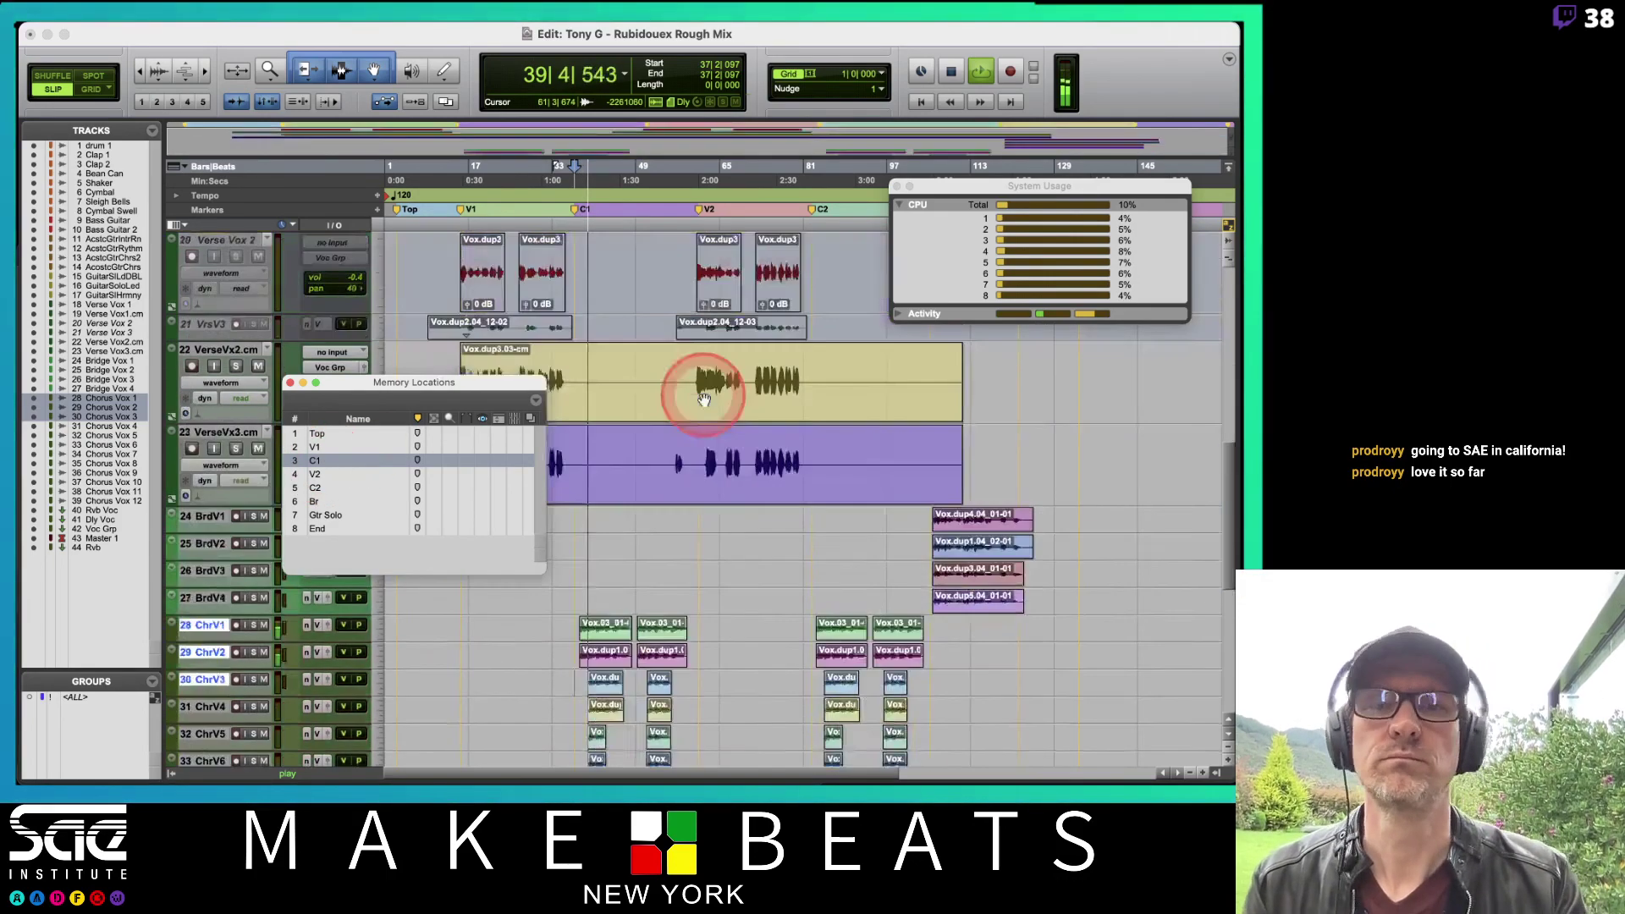
scroll(704, 401, up, 4)
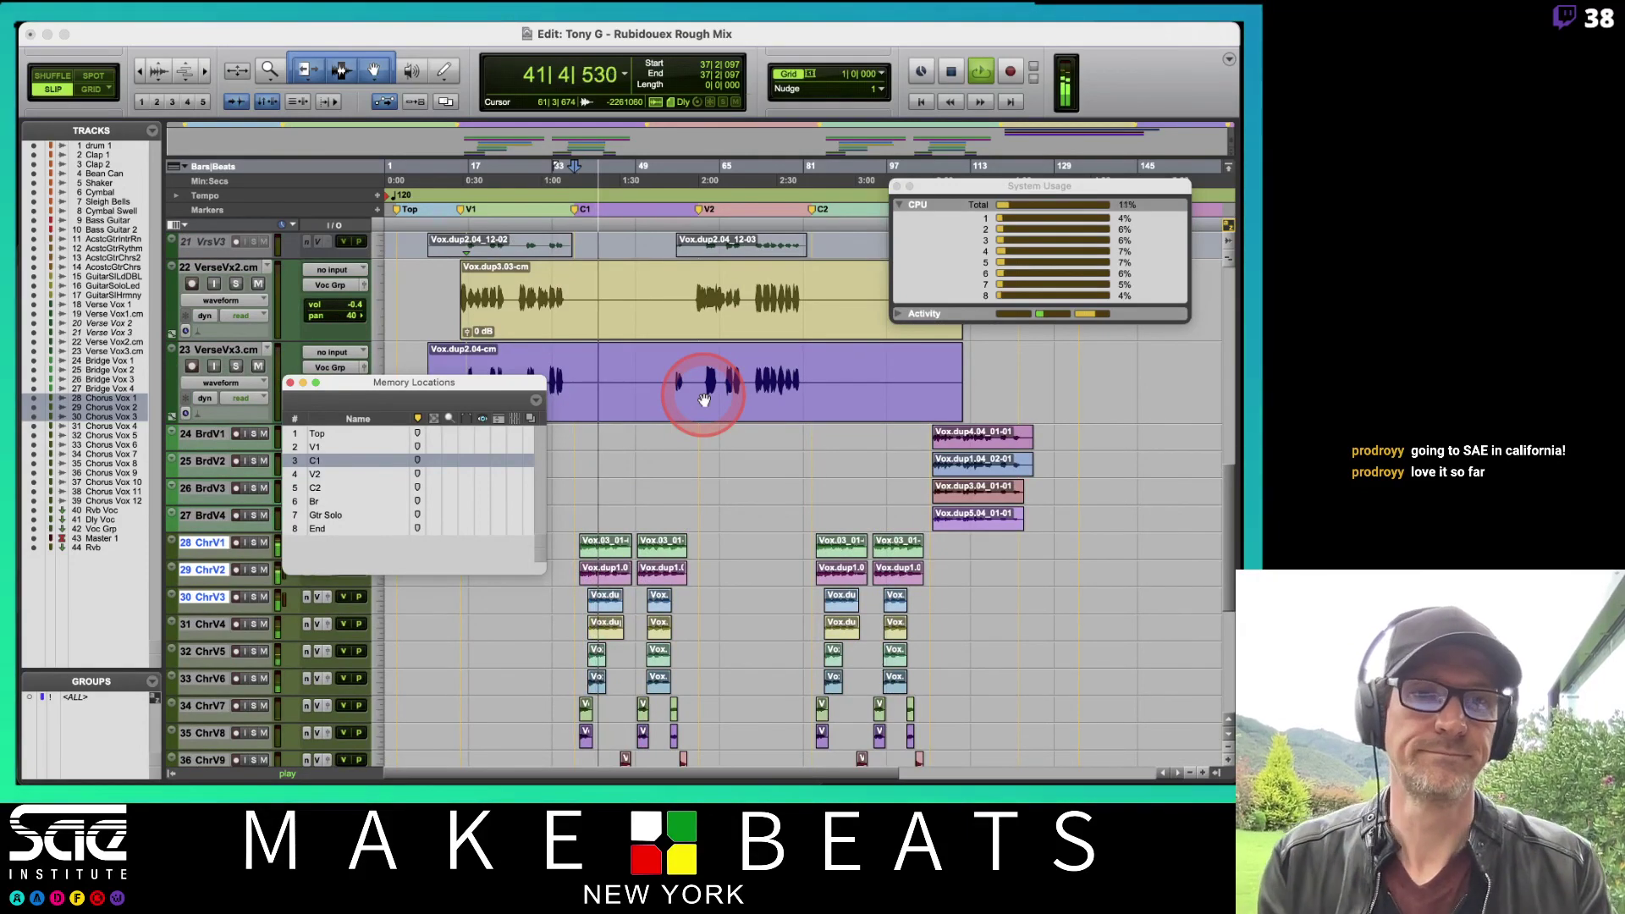
key(space)
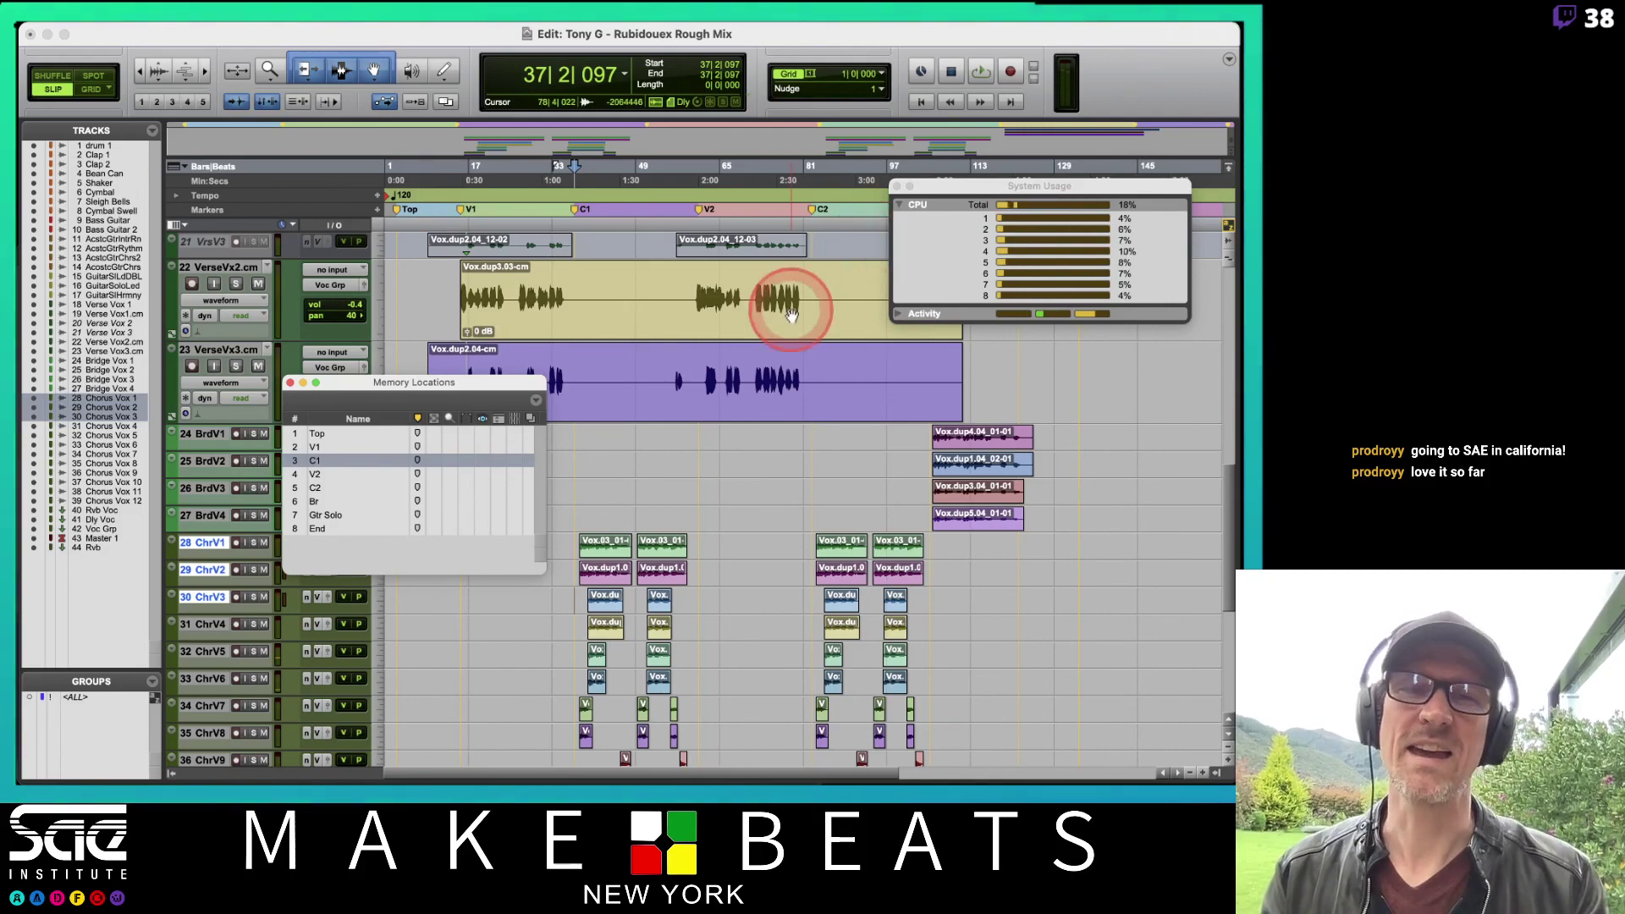
Step: Switch from Pro Tools to Finder
key(super+Tab)
key(super+Tab)
key(super+Tab)
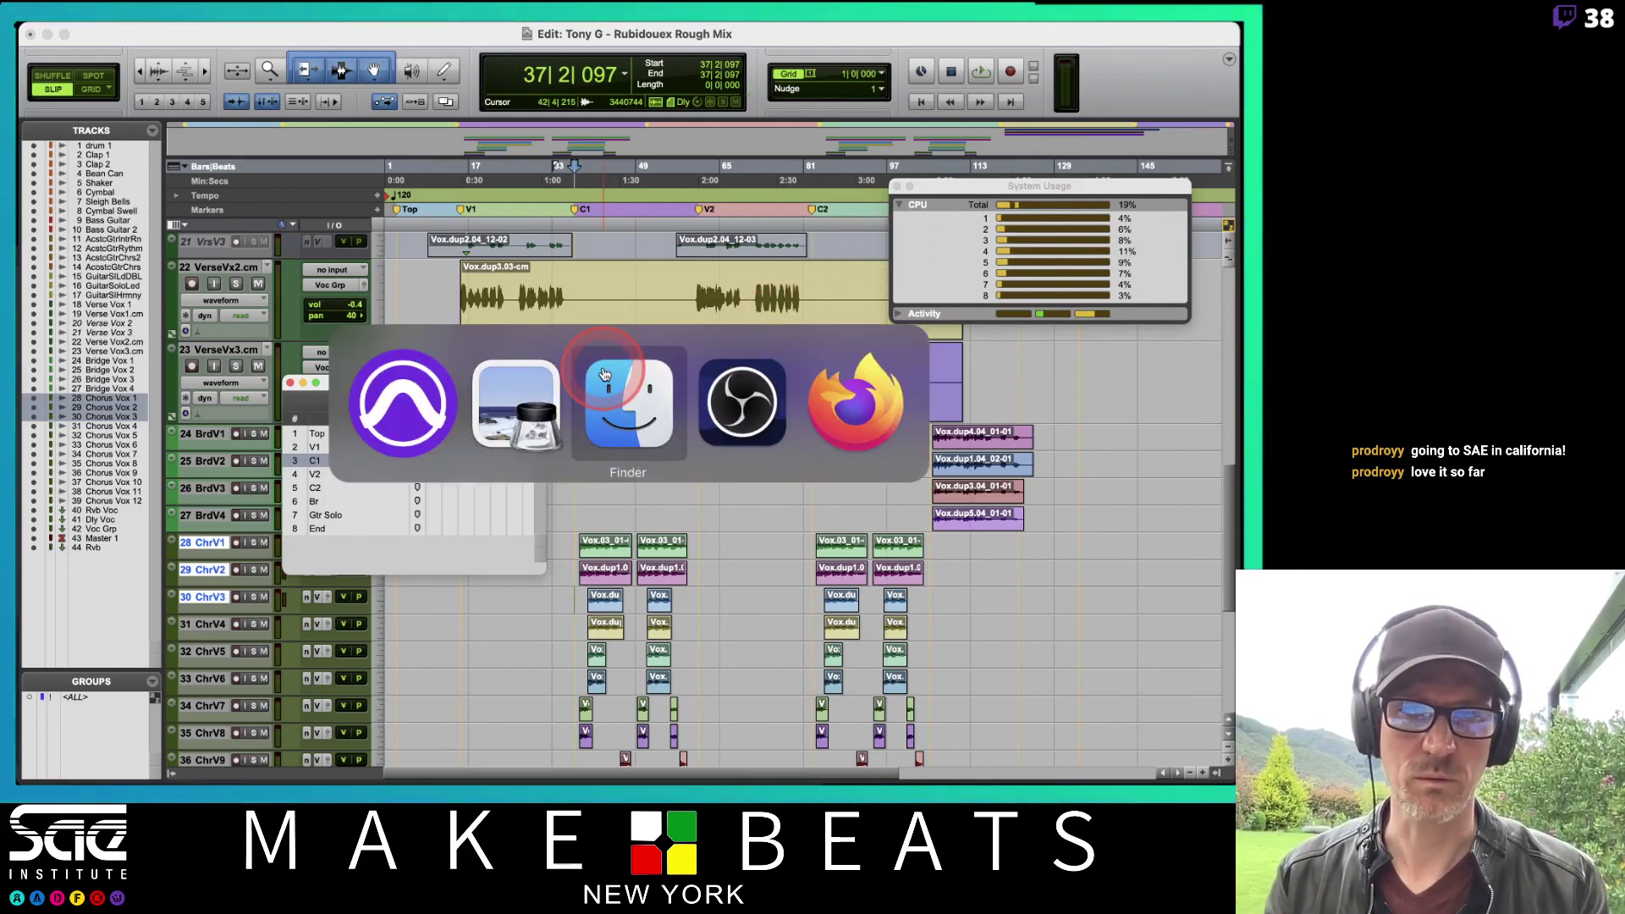